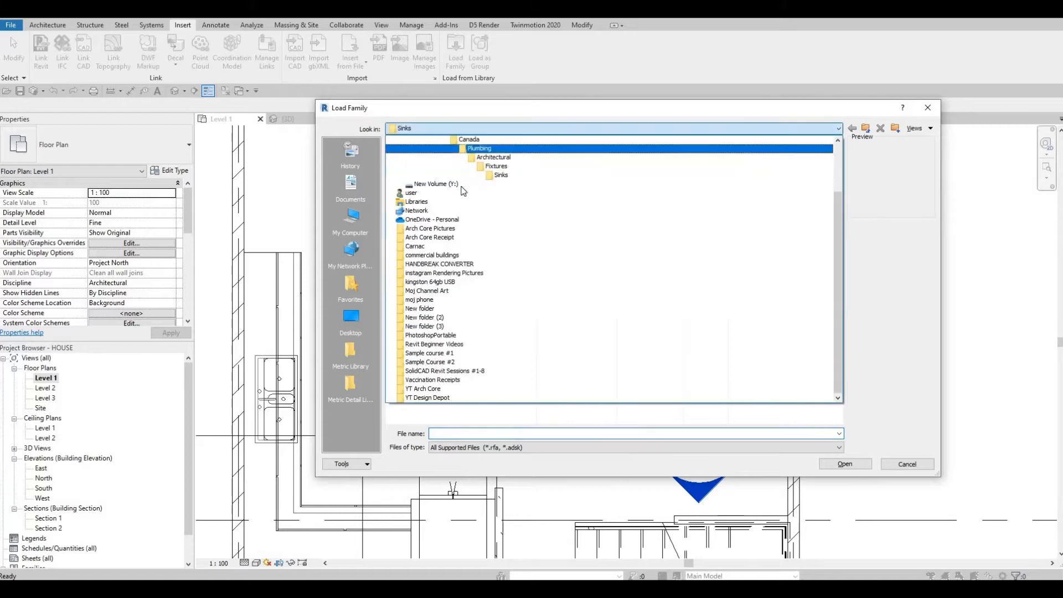
Step: Browse the family library to the Seating folder inside Canada's Furniture folder
scroll(474, 180, "up", 1)
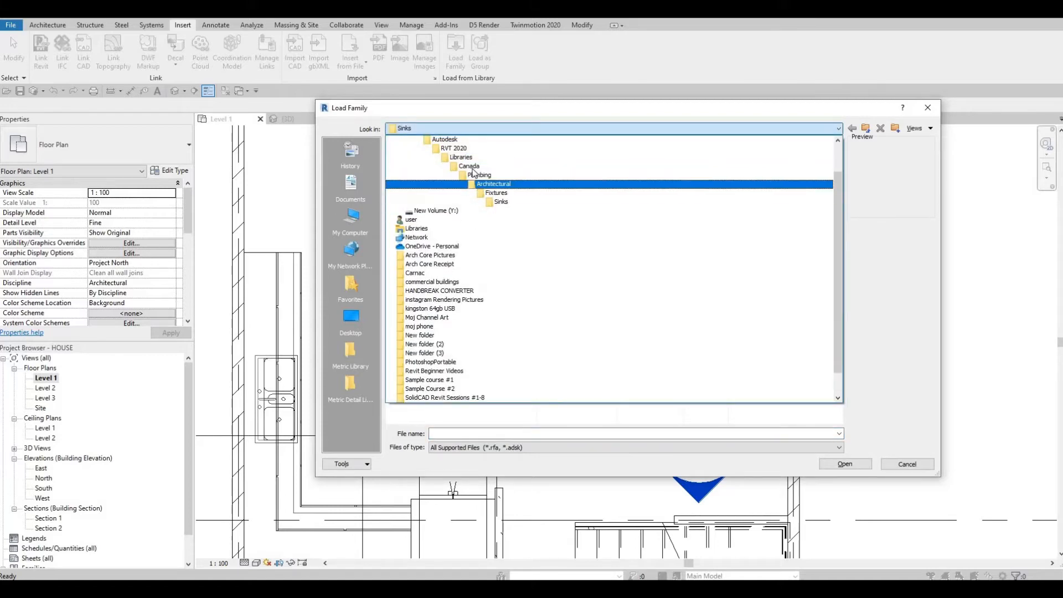
left_click(470, 166)
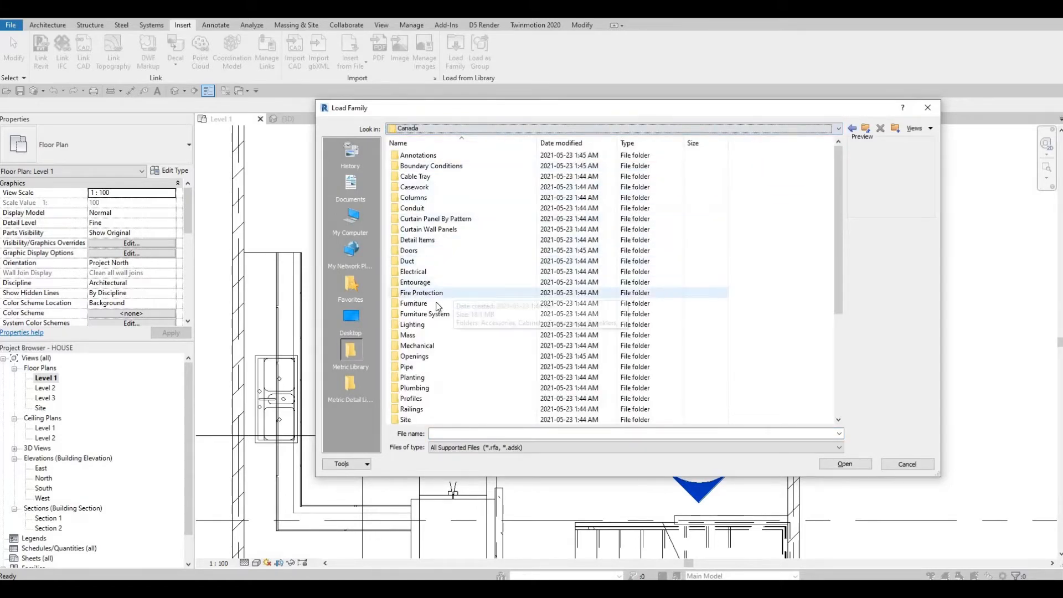
double_click(438, 305)
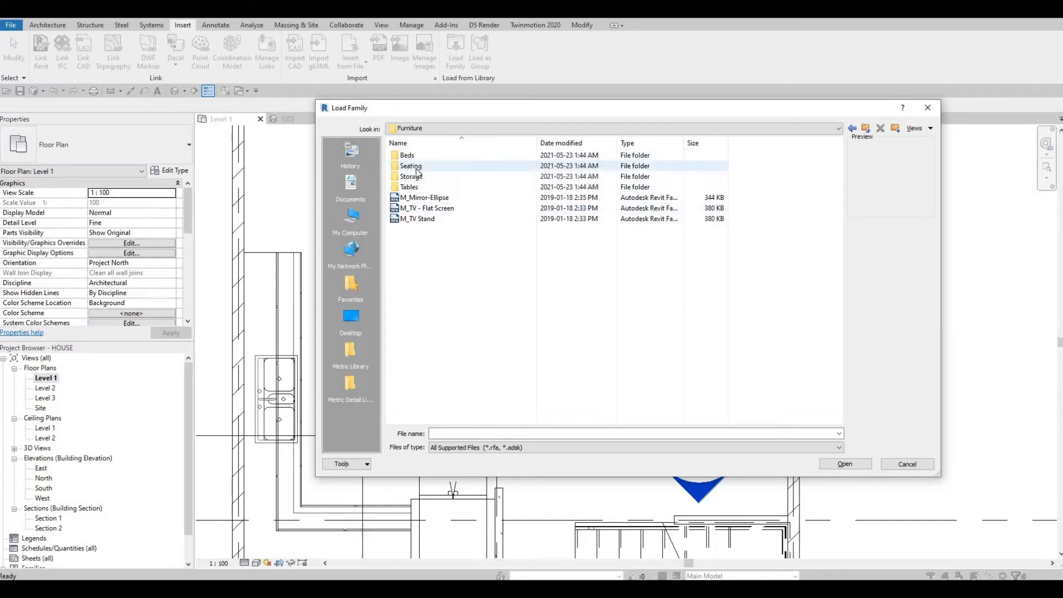
double_click(418, 166)
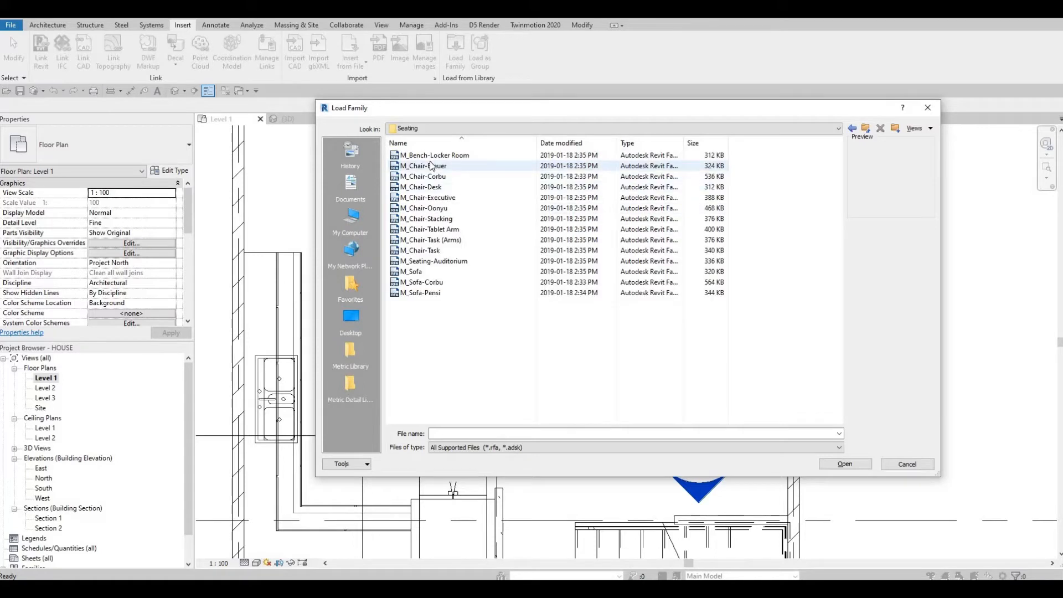
Step: Load the M_Chair-Stacking family into the project
key("Down")
key("Down")
key("Down")
key("Down")
key("Down")
key("Down")
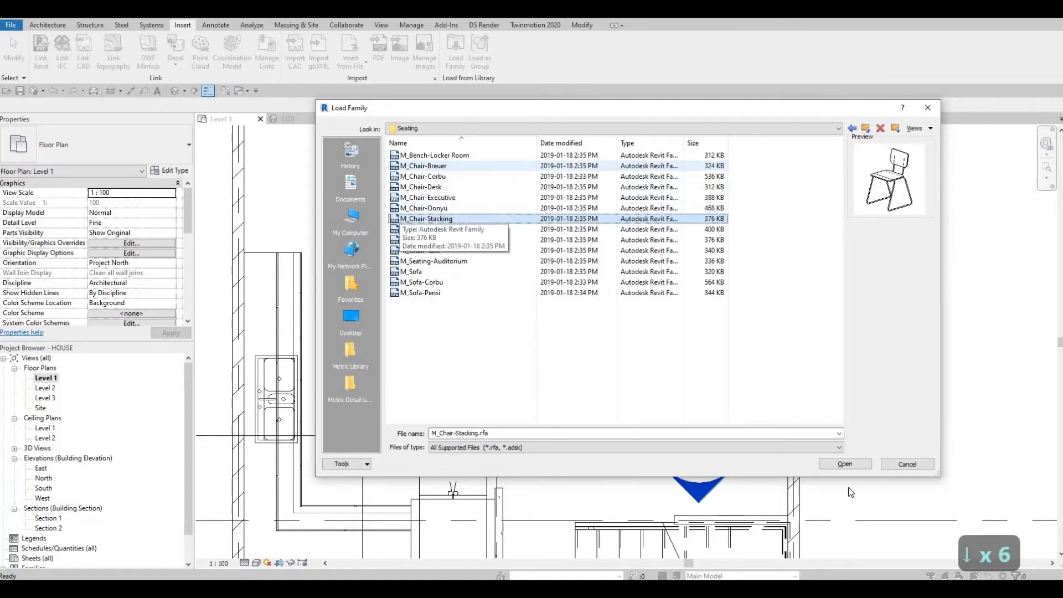
left_click(847, 463)
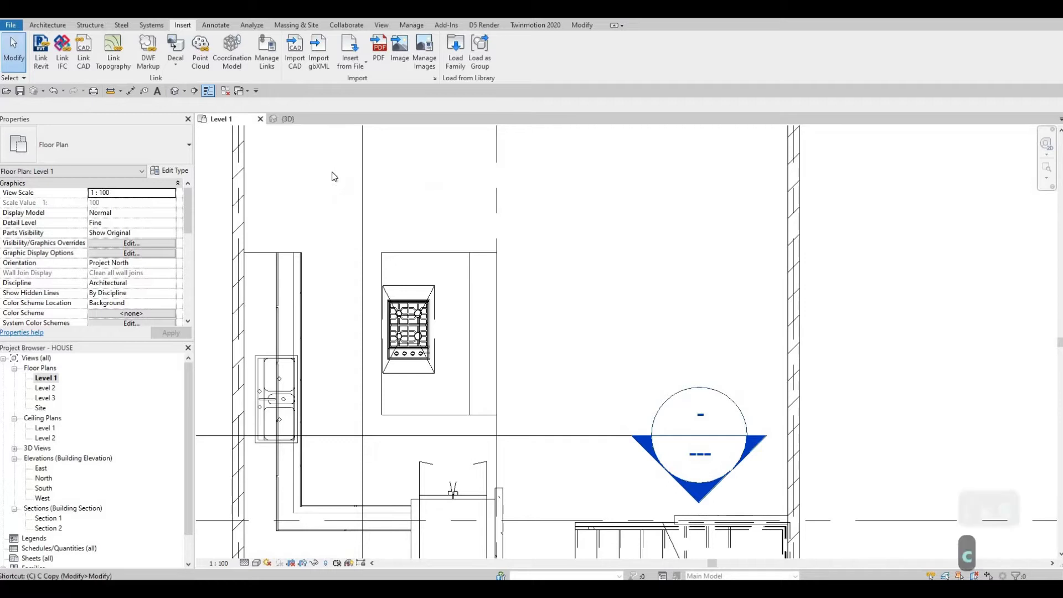
Step: Place three M_Chair-Stacking chairs facing the kitchen island along its right edge, about 600 mm apart
key("c")
key("m")
key("space")
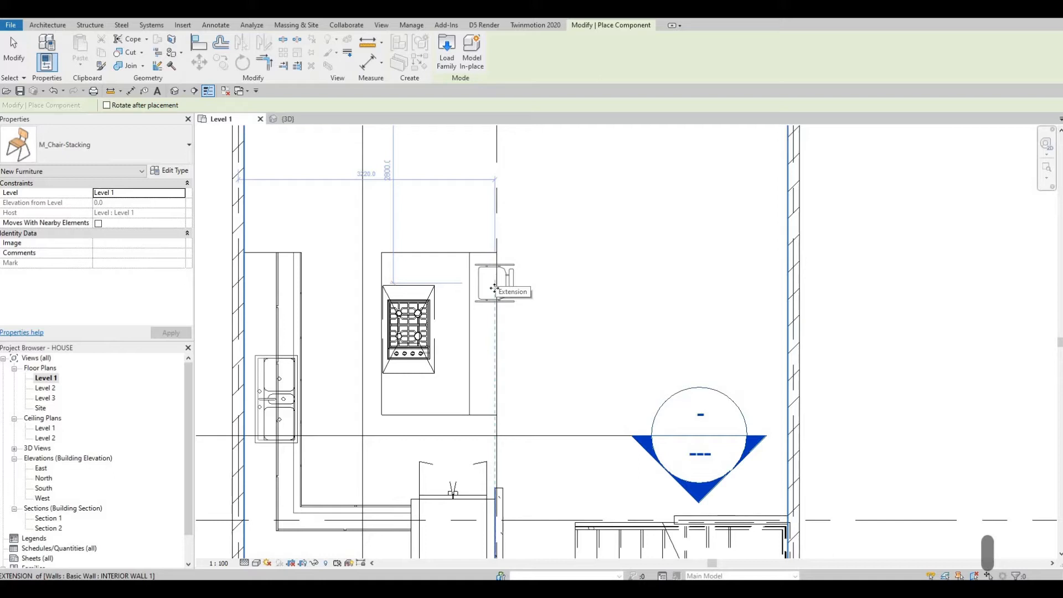
left_click(487, 285)
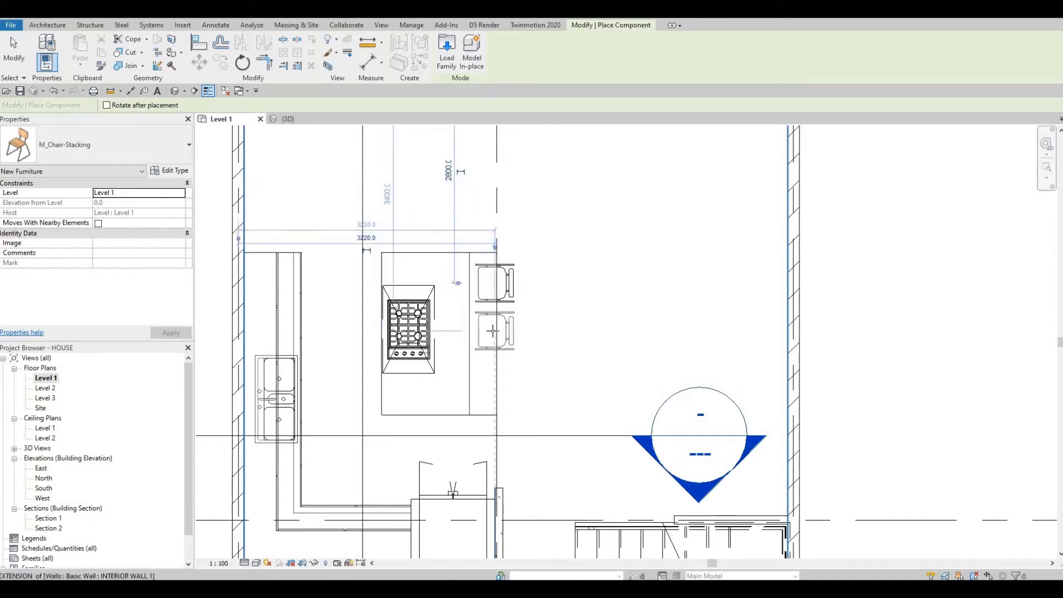
left_click(492, 355)
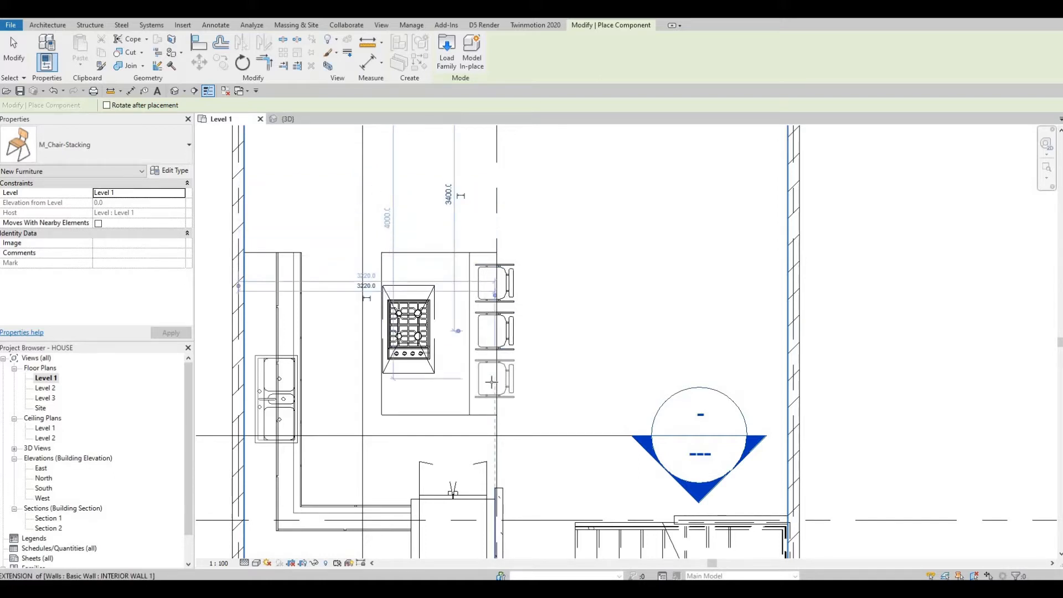
key("Escape")
key("Escape")
key("Escape")
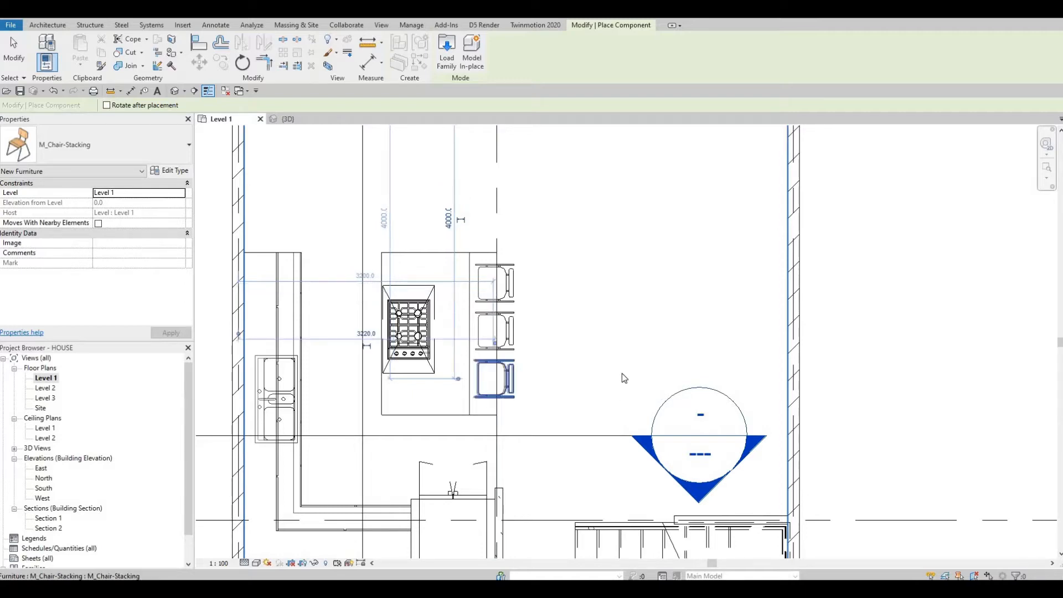
Step: Load the M_Chair-Corbu family from the Seating folder
scroll(624, 304, "down", 2)
middle_click_drag(641, 270, 622, 299)
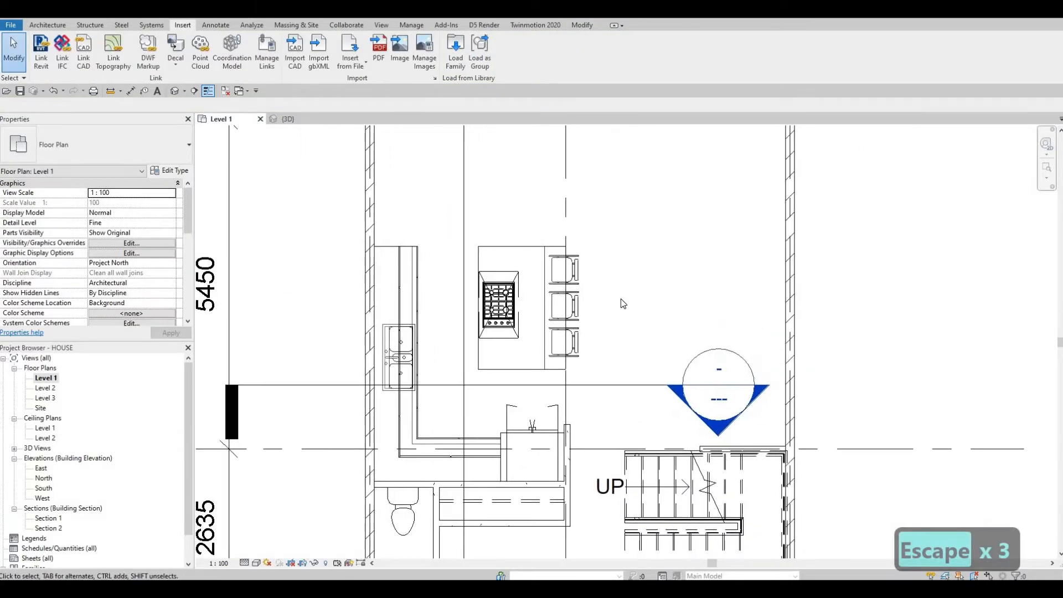
scroll(482, 235, "down", 4)
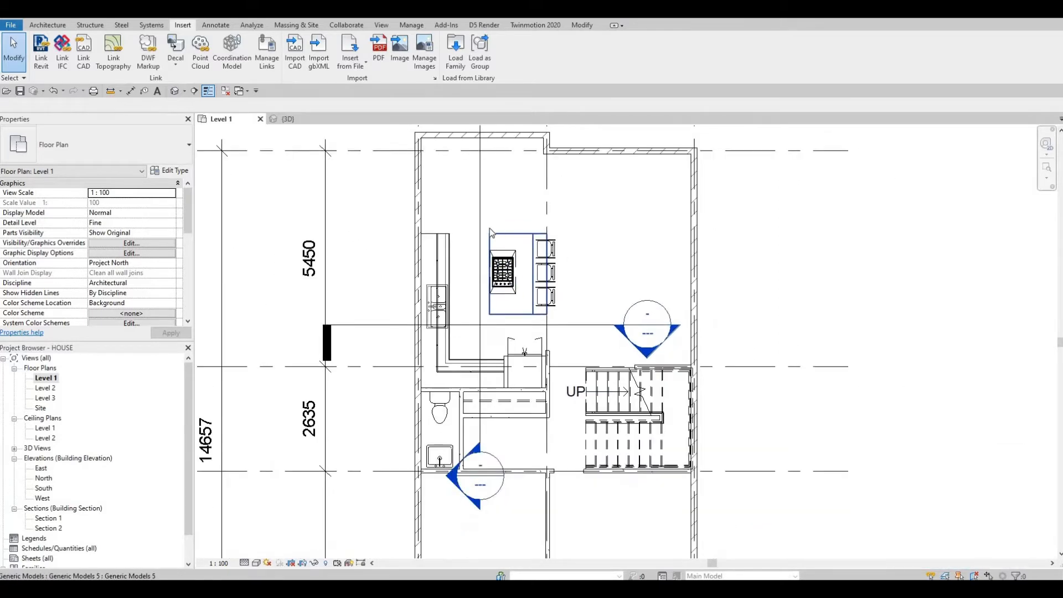
middle_click_drag(658, 218, 586, 220)
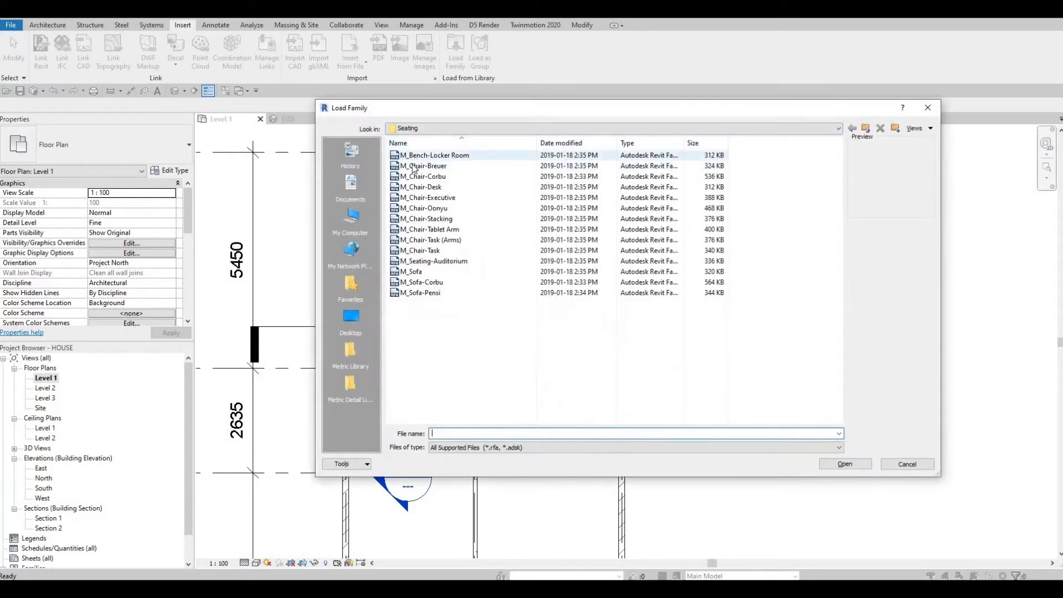
left_click(409, 159)
left_click(408, 175)
left_click(409, 167)
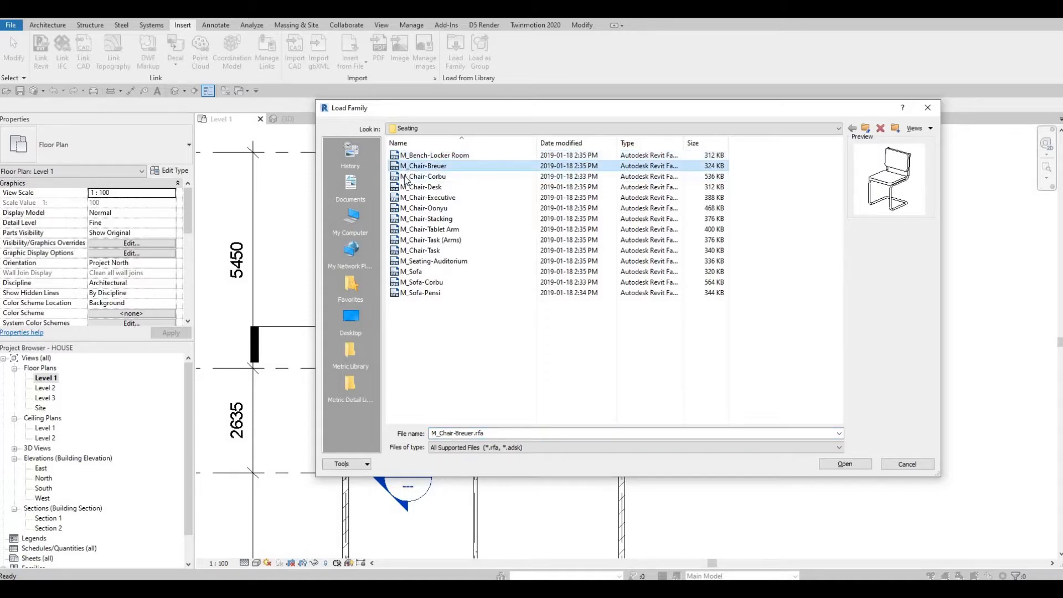
left_click(407, 177)
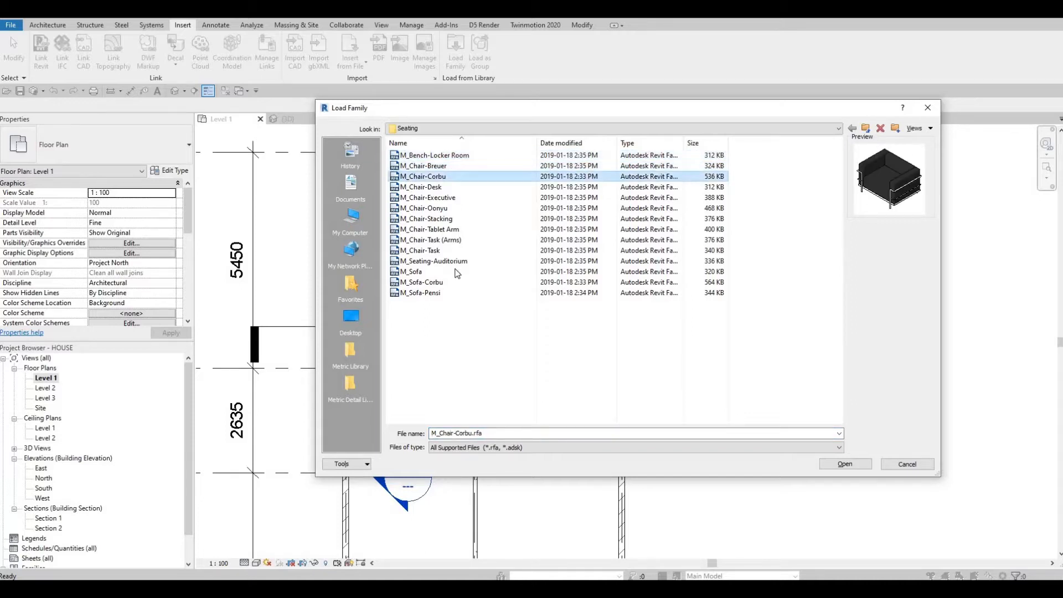
left_click(420, 283)
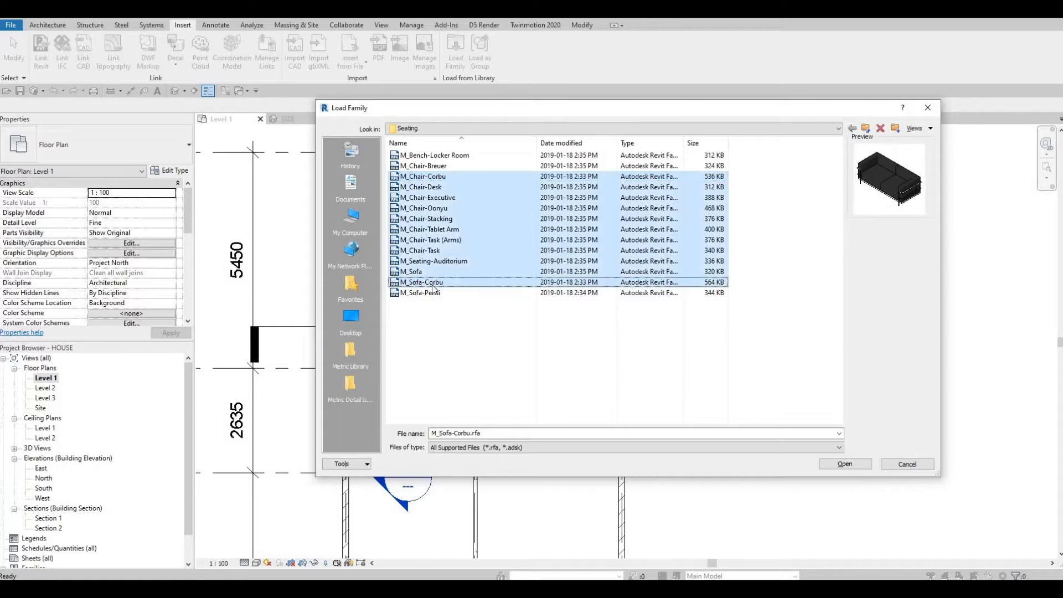
left_click(424, 176)
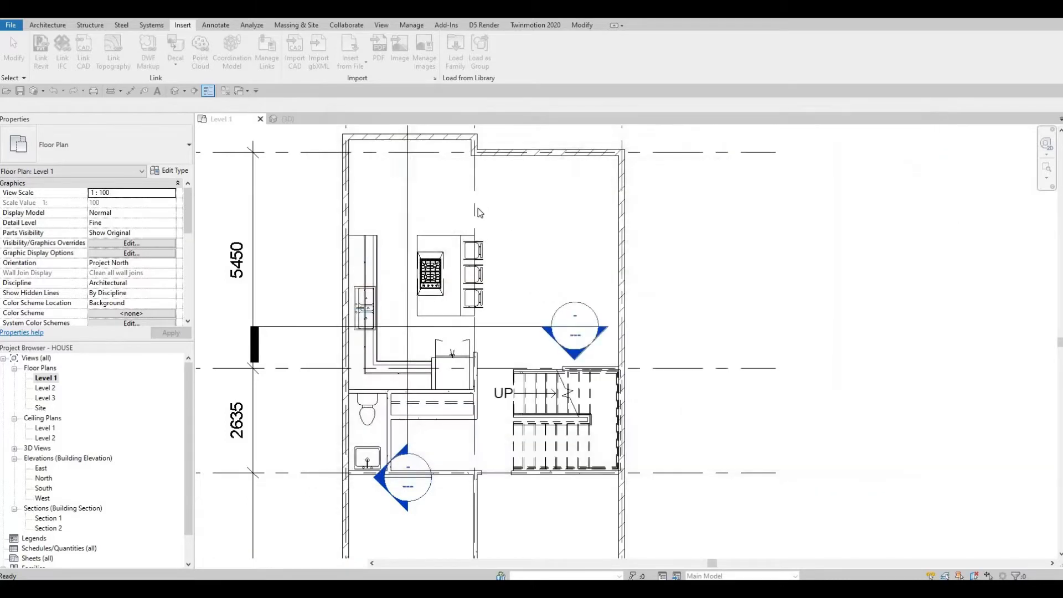
Step: Place two M_Chair-Corbu armchairs side by side against the living area's upper exterior wall
key("c")
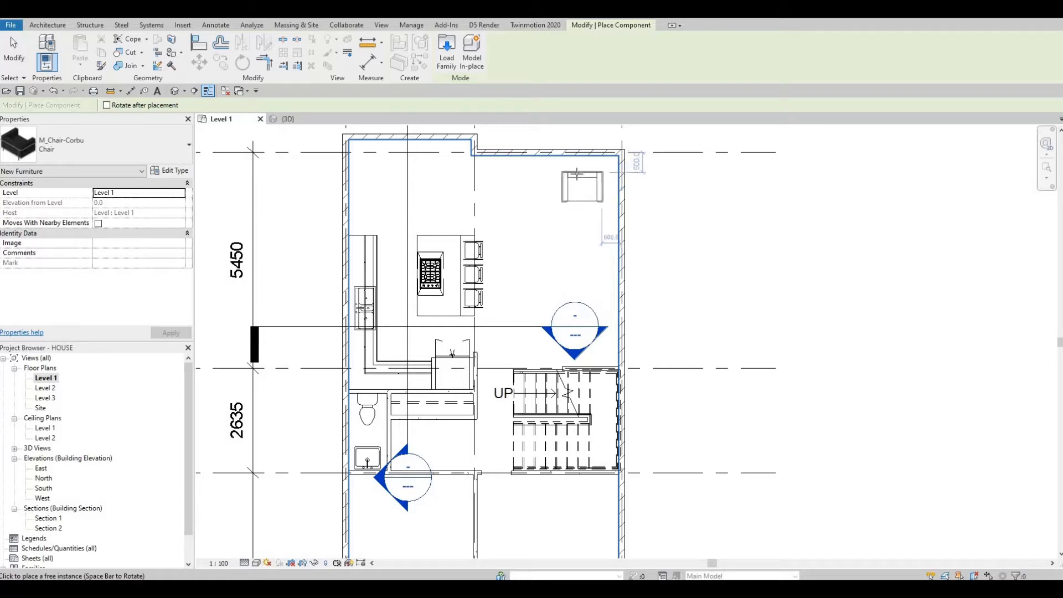
left_click(529, 173)
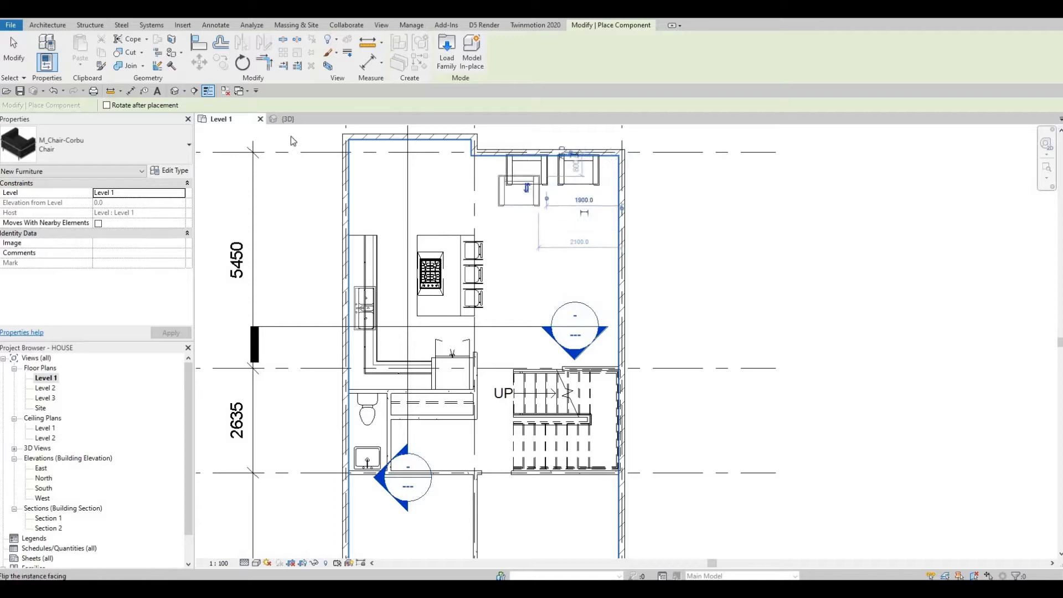
key("Escape")
key("Escape")
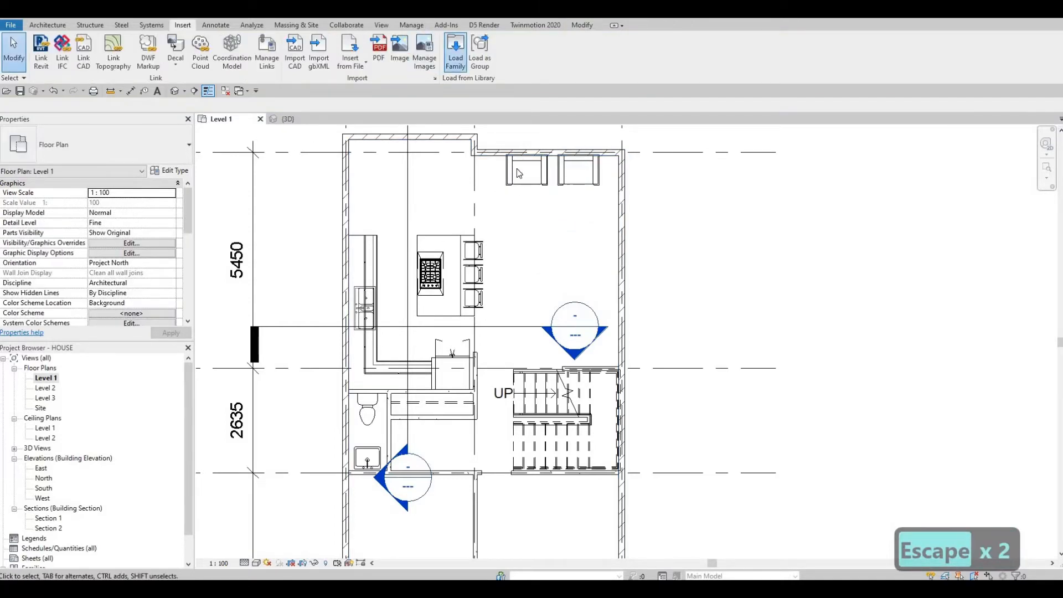
Step: Load the M_Sofa-Corbu family from the Seating folder
left_click(456, 53)
left_click(418, 272)
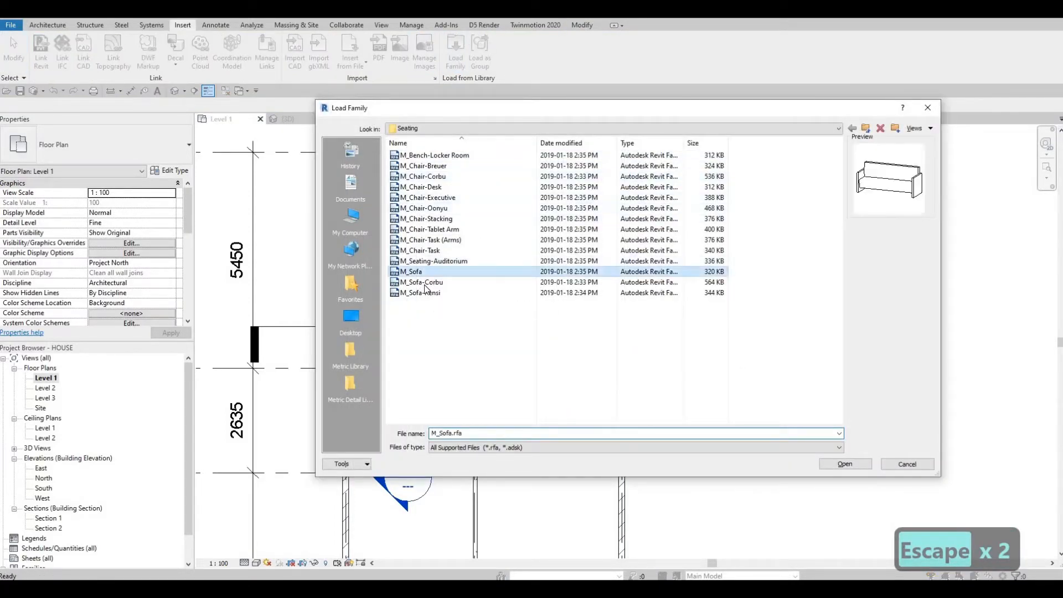
left_click(424, 284)
left_click(838, 464)
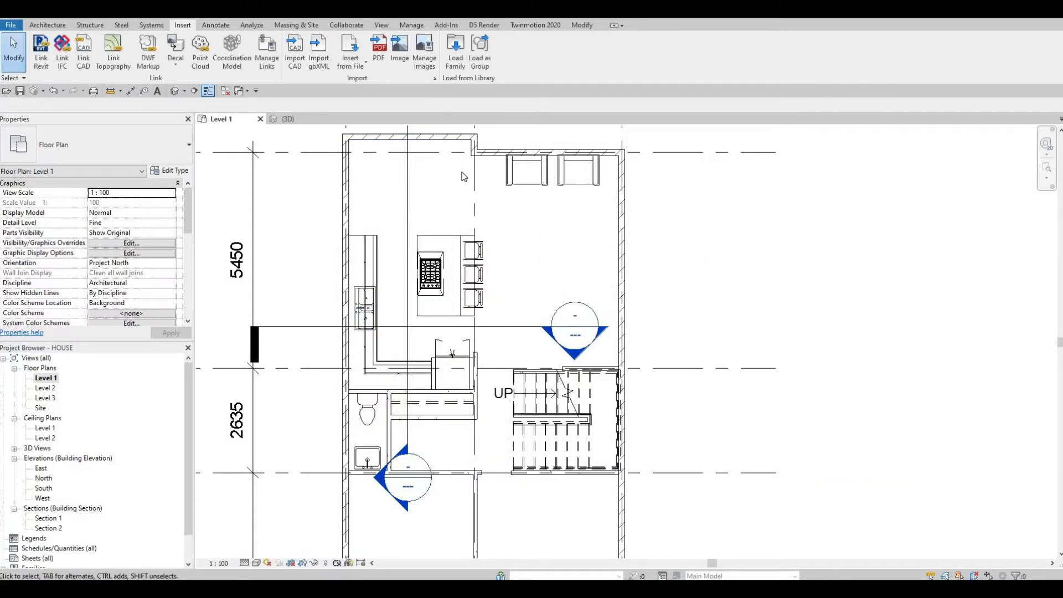
Step: Start placing the M_Sofa-Corbu sofa and rotate its preview through the orthogonal orientations
key("m")
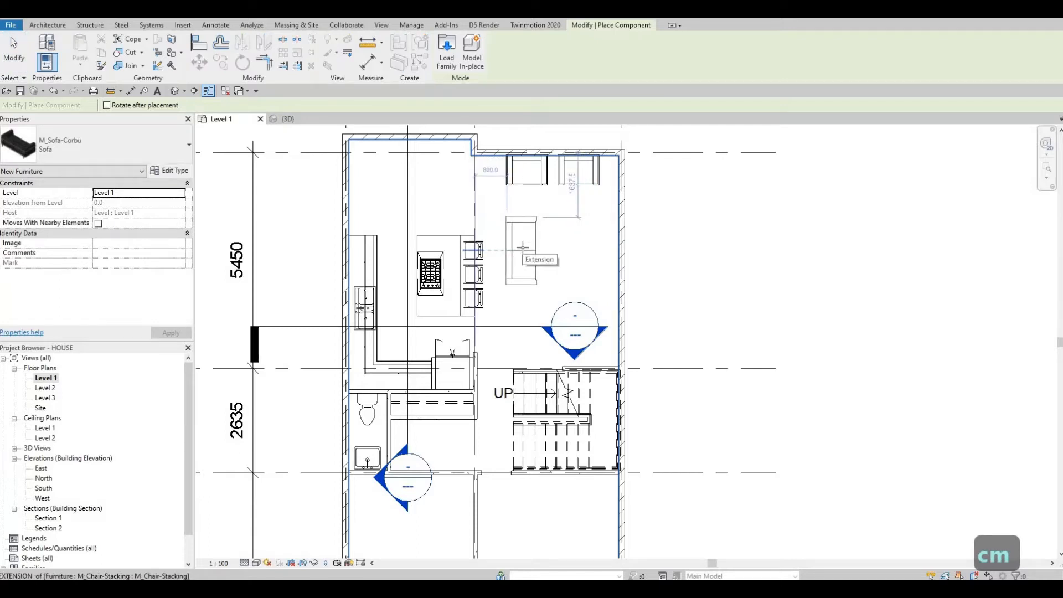
key("space")
key("space")
key("space")
key("space")
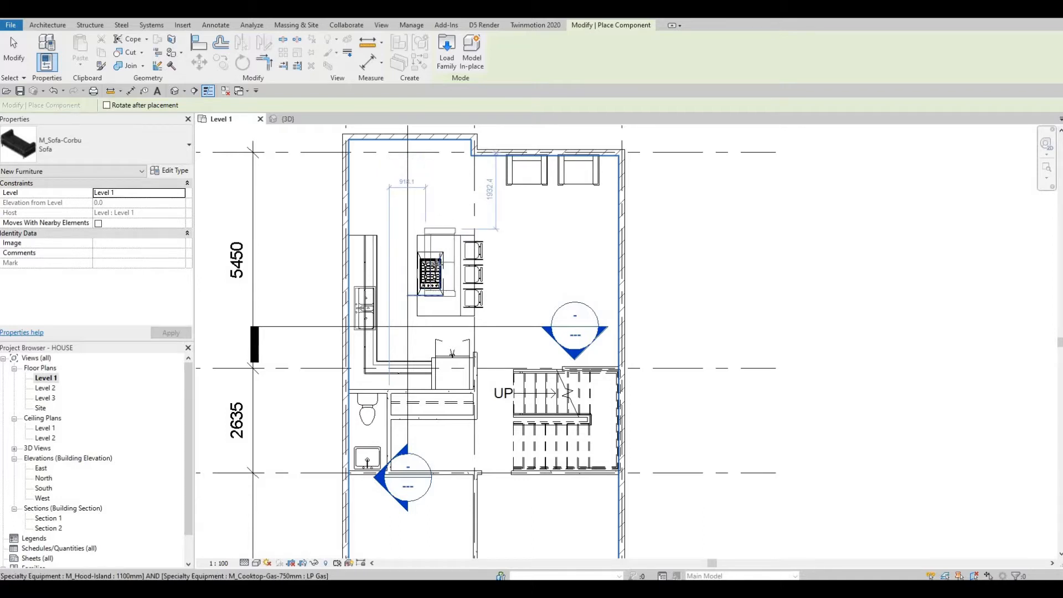
Step: Try rotating the sofa preview to align with the angled edges of the island cooktop
key("space")
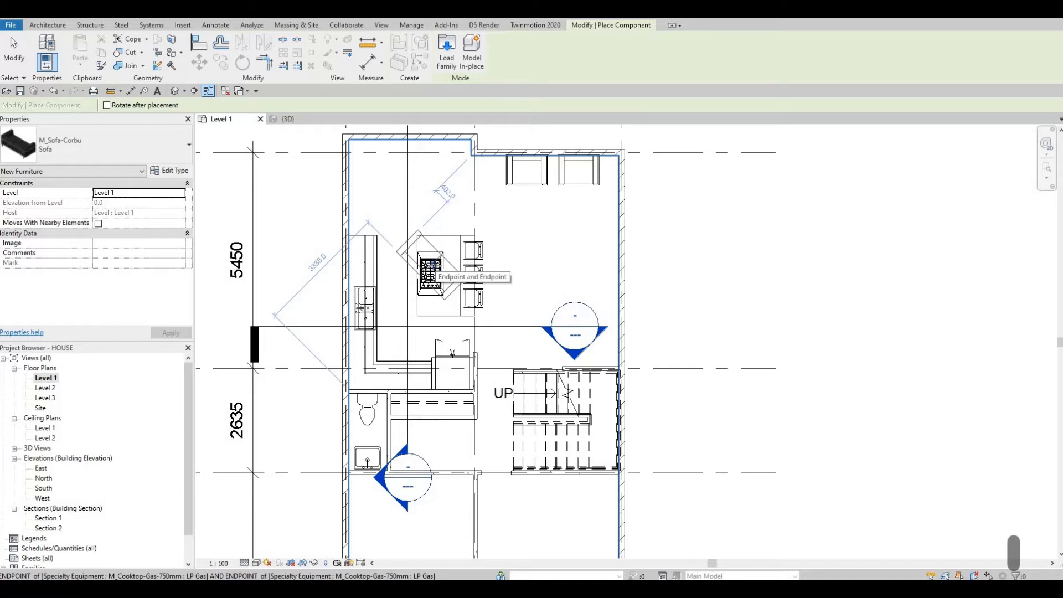
scroll(431, 267, "up", 5)
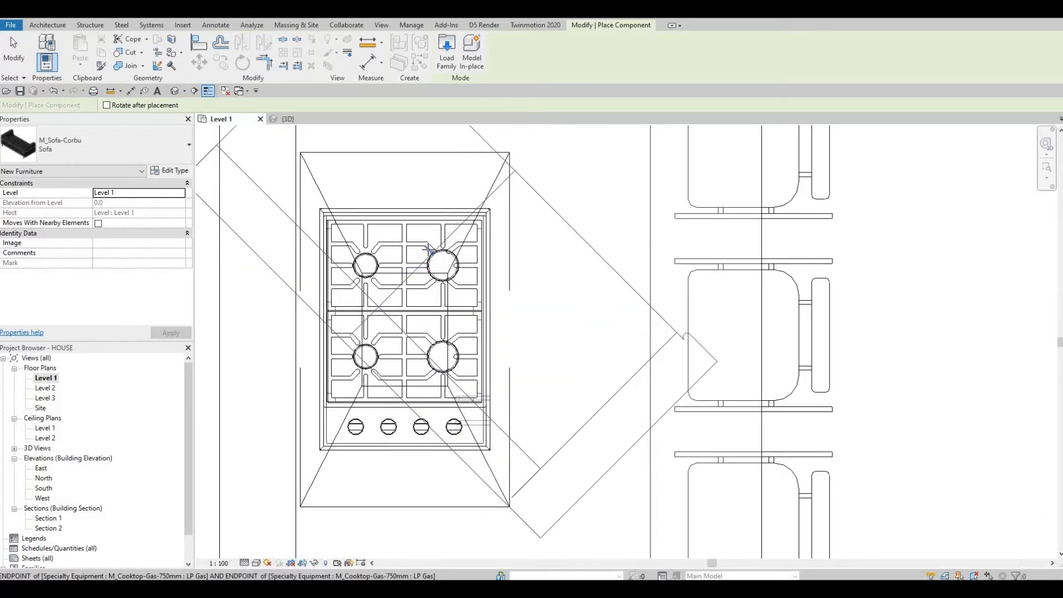
key("space")
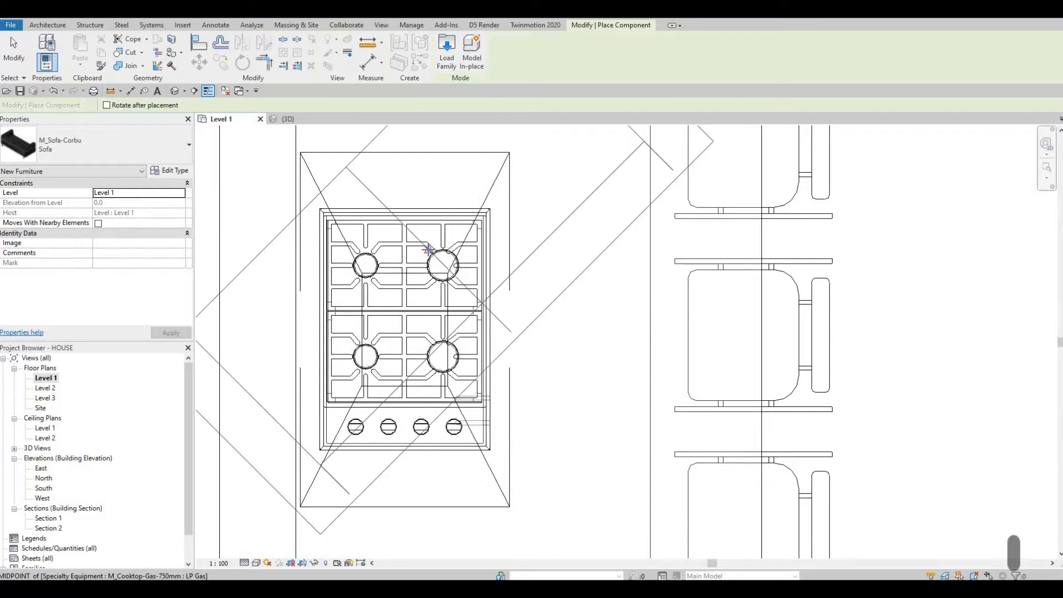
key("space")
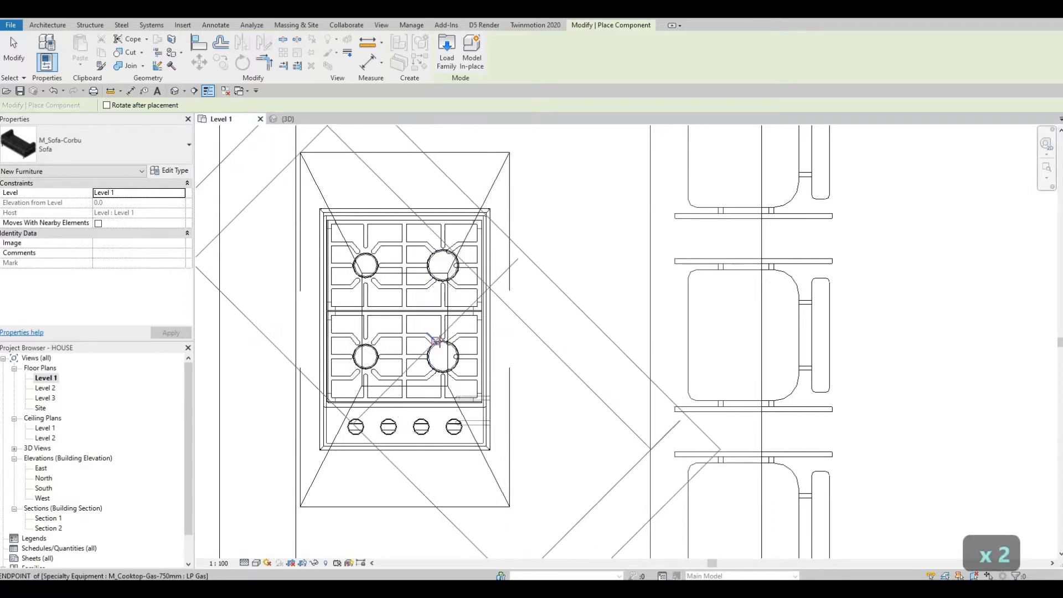
scroll(442, 341, "up", 2)
key("space")
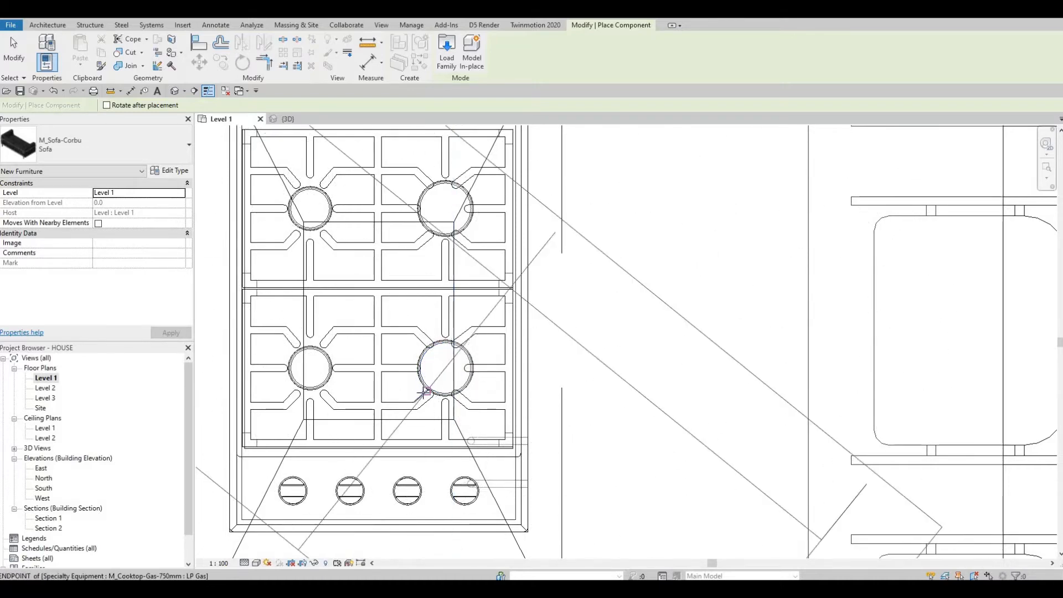
scroll(473, 360, "down", 1)
scroll(473, 360, "down", 2)
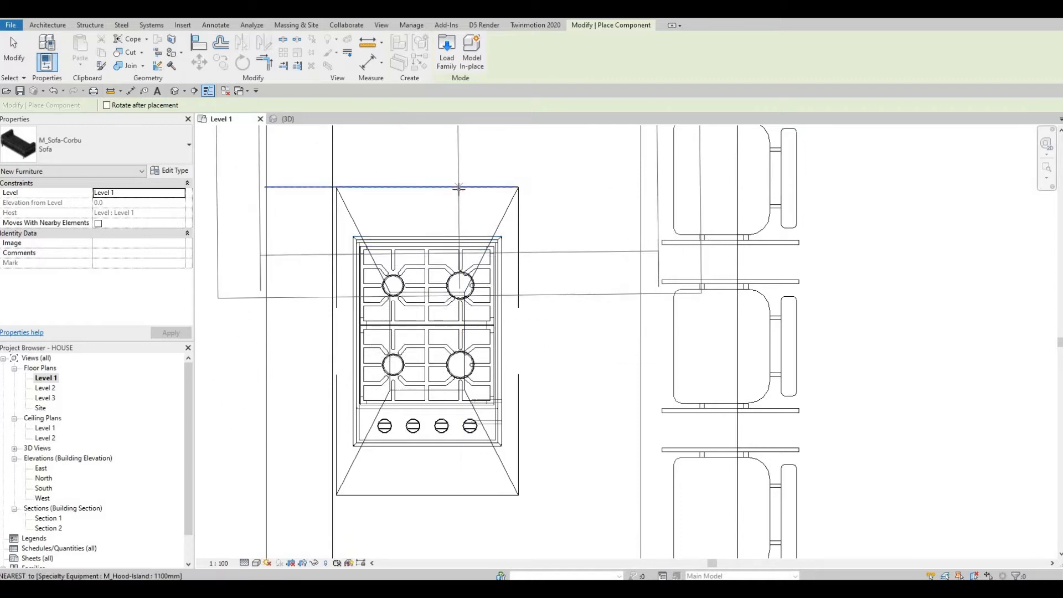
scroll(557, 187, "down", 5)
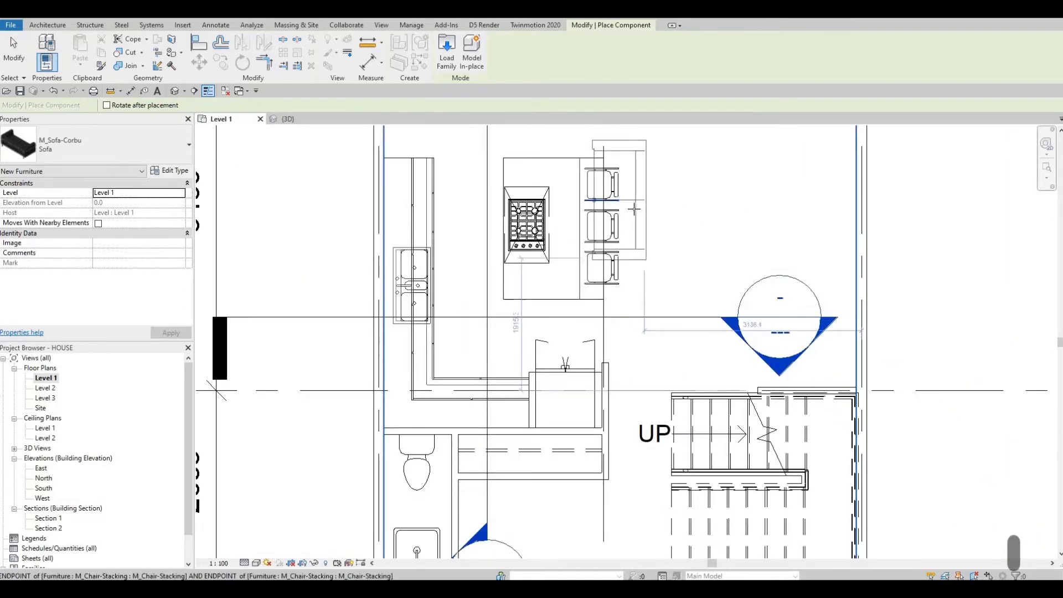
Step: Rotate the sofa upright in plan and place it beside the island chairs with its back toward them
key("space")
key("space")
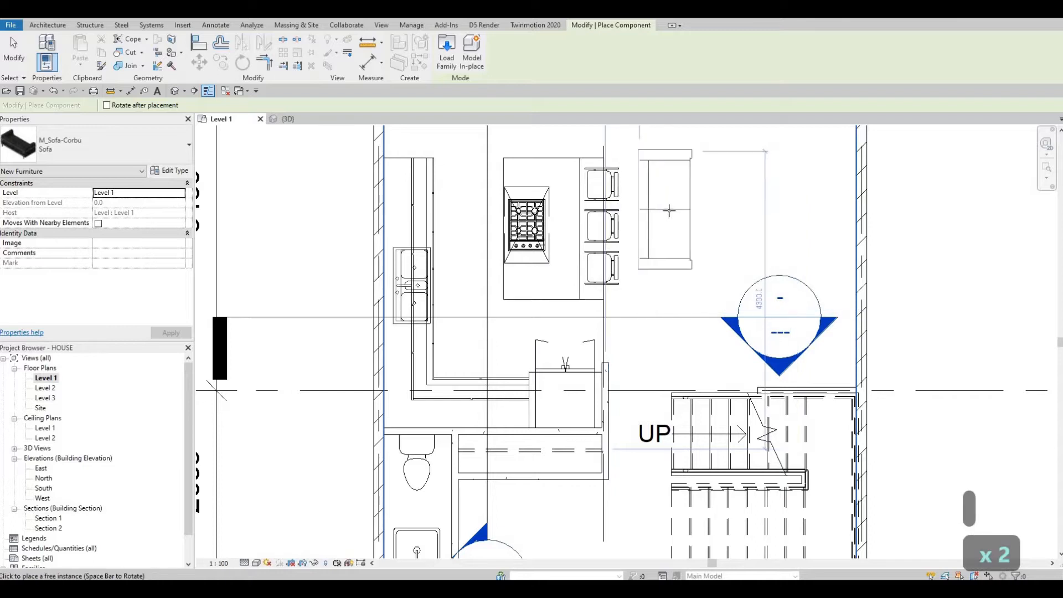
scroll(577, 279, "down", 3)
scroll(573, 238, "up", 2)
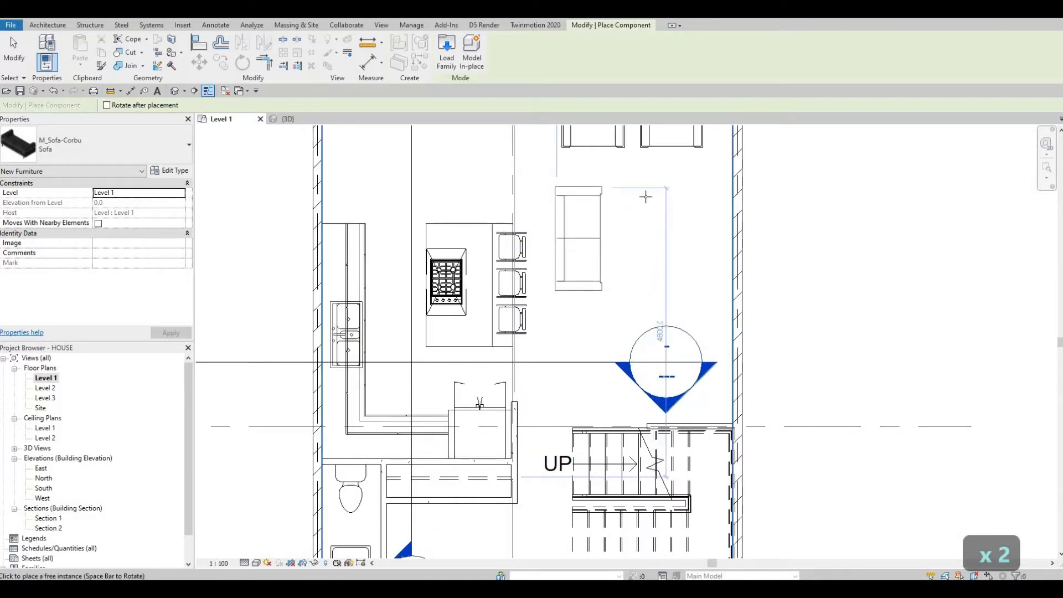
key("Escape")
key("Escape")
key("Escape")
Step: Move both armchairs together along the back wall toward the room's right-hand corner, leaving a small gap to the side wall
middle_click_drag(652, 170, 613, 284)
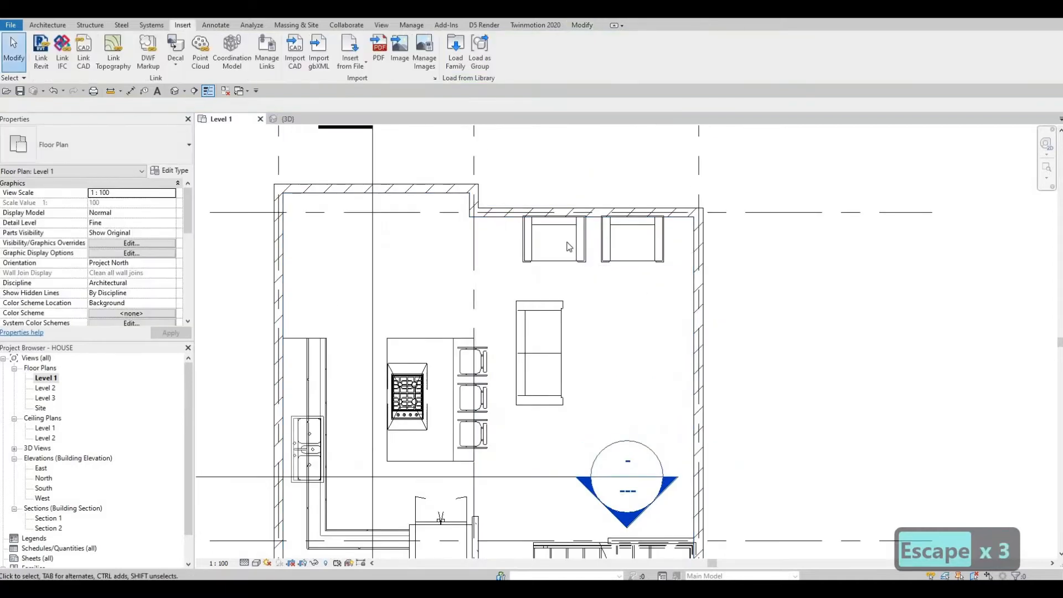
left_click_drag(649, 287, 574, 257)
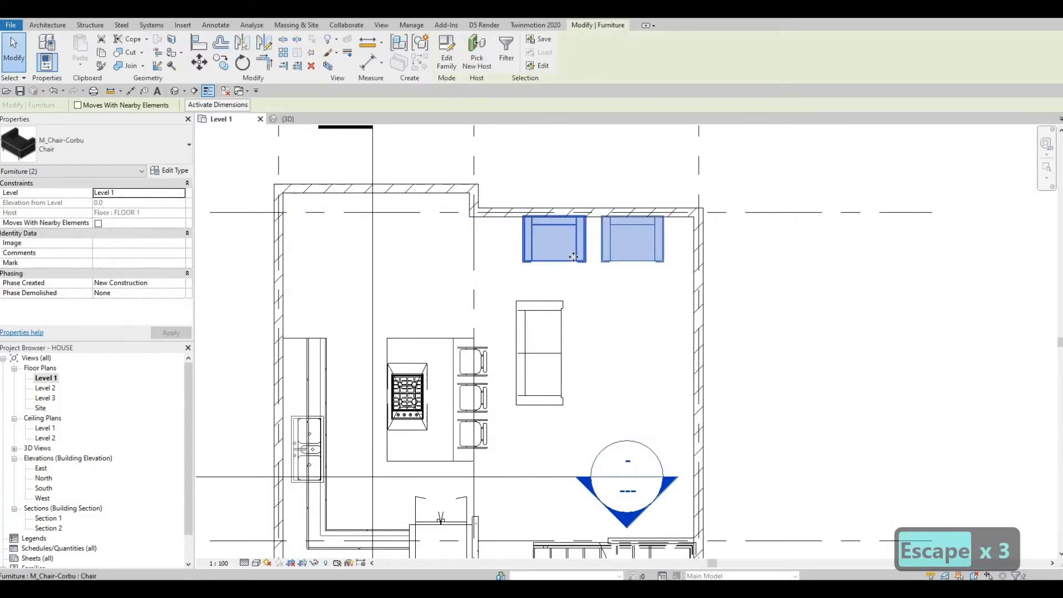
key("Right")
key("Right")
key("Right")
key("Right")
key("Right")
key("Right")
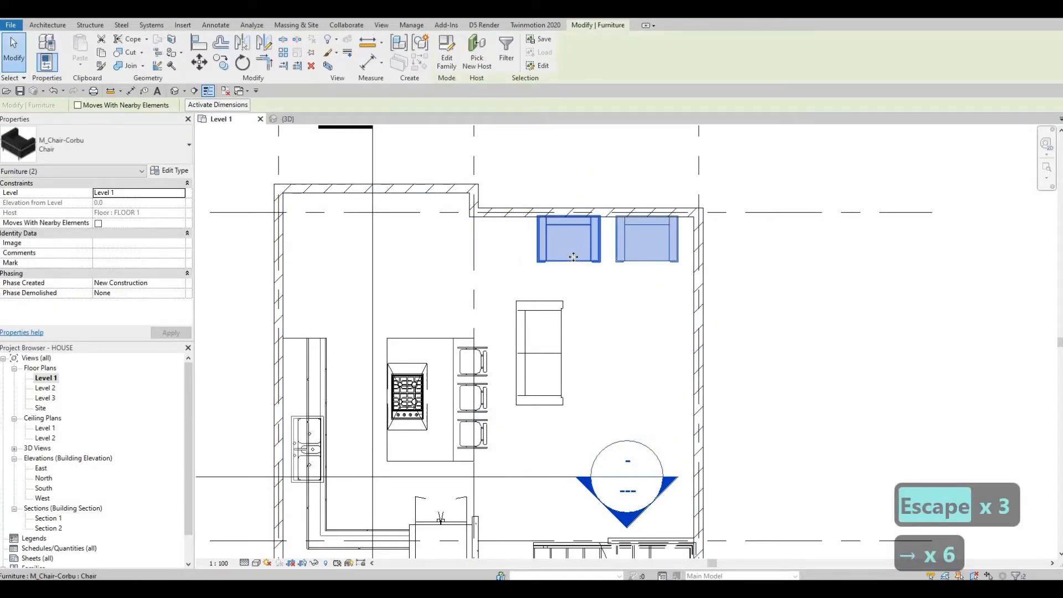
key("Right")
key("Right")
key("Right")
key("Right")
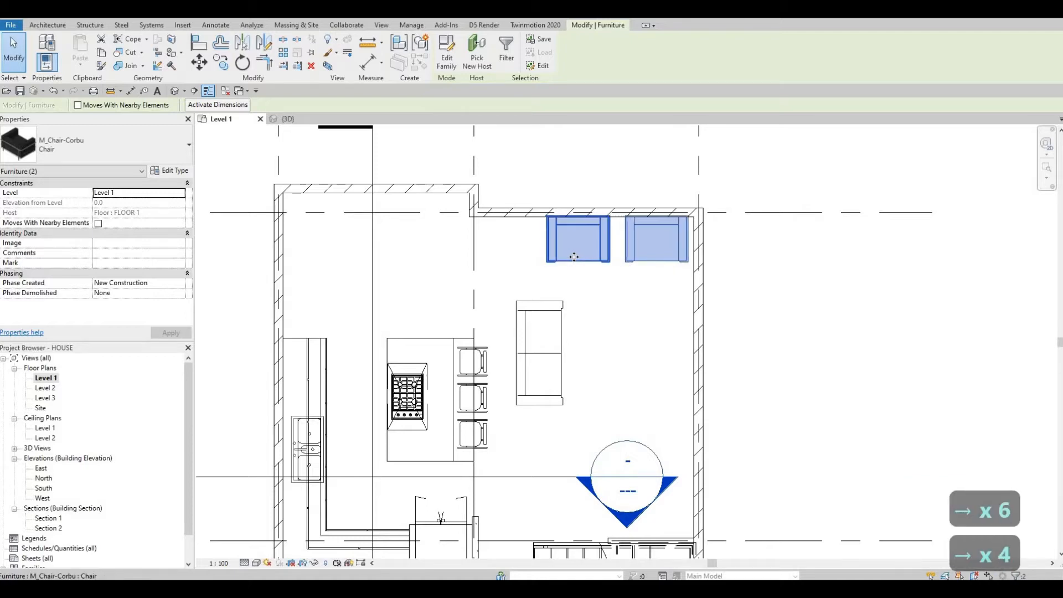
key("Left")
Step: Nudge the left armchair along the wall so it sits closer to the right one
left_click(598, 251)
key("Right")
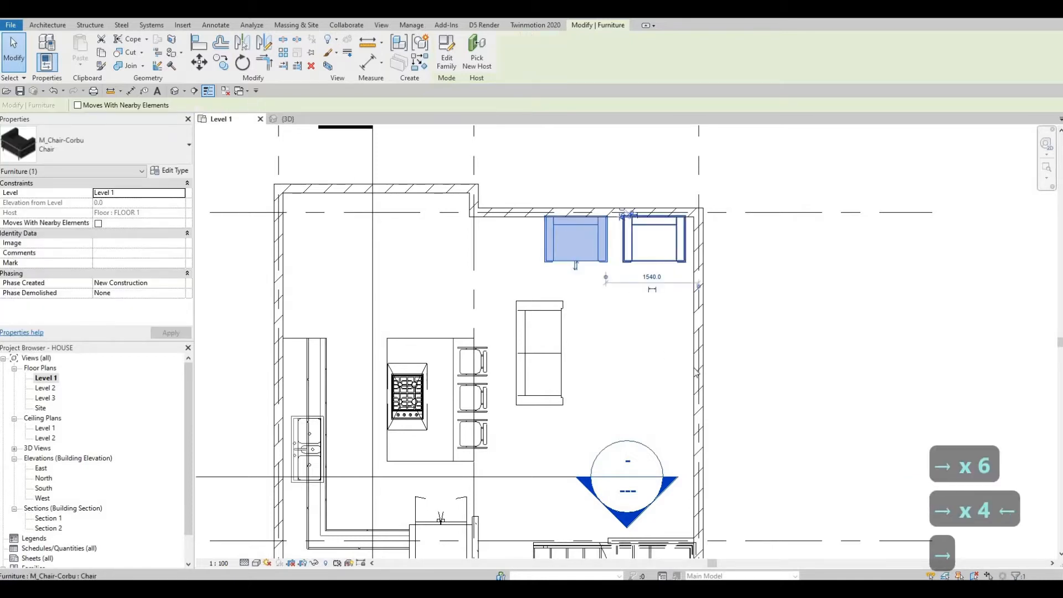
key("Right")
key("Right")
Step: Shift the sofa about 80 mm toward the armchair wall and 80 mm away from the island chairs
left_click(557, 319)
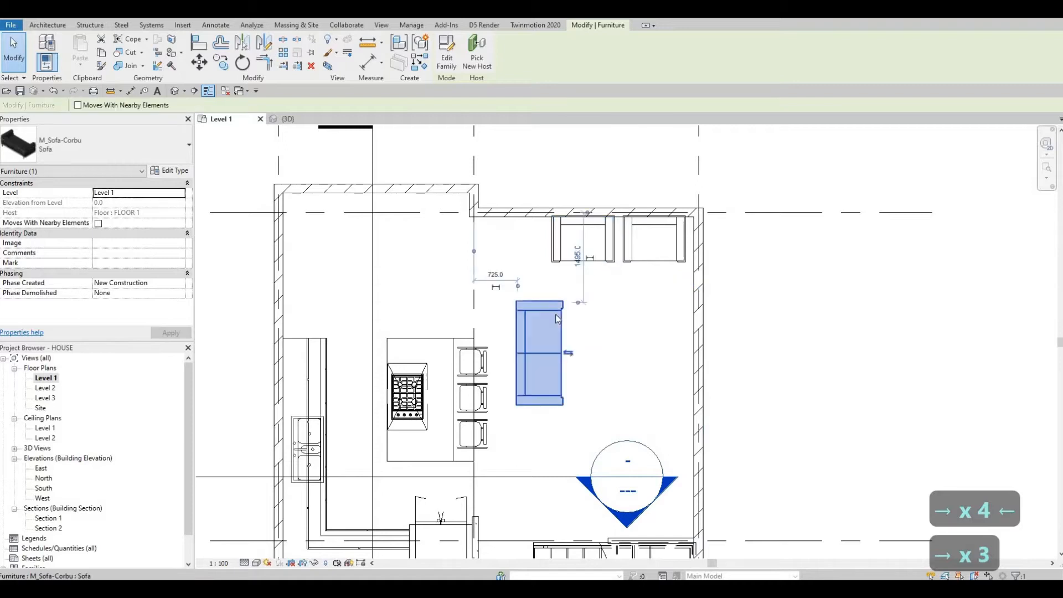
key("Up")
key("Up")
key("Right")
key("Right")
scroll(562, 338, "down", 4)
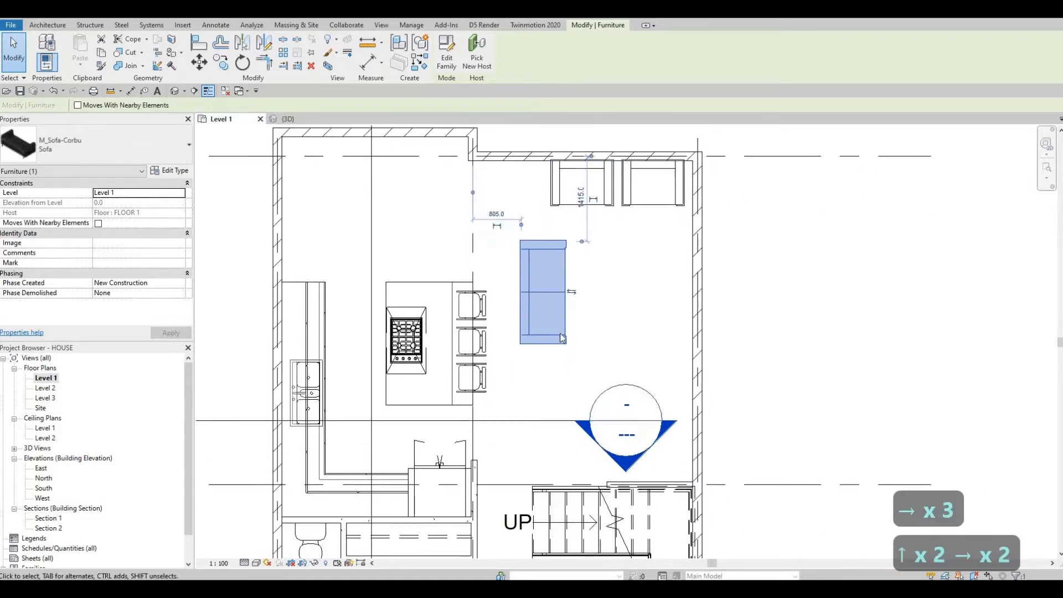
scroll(561, 318, "down", 1)
key("Escape")
key("Escape")
middle_click_drag(562, 338, 546, 259)
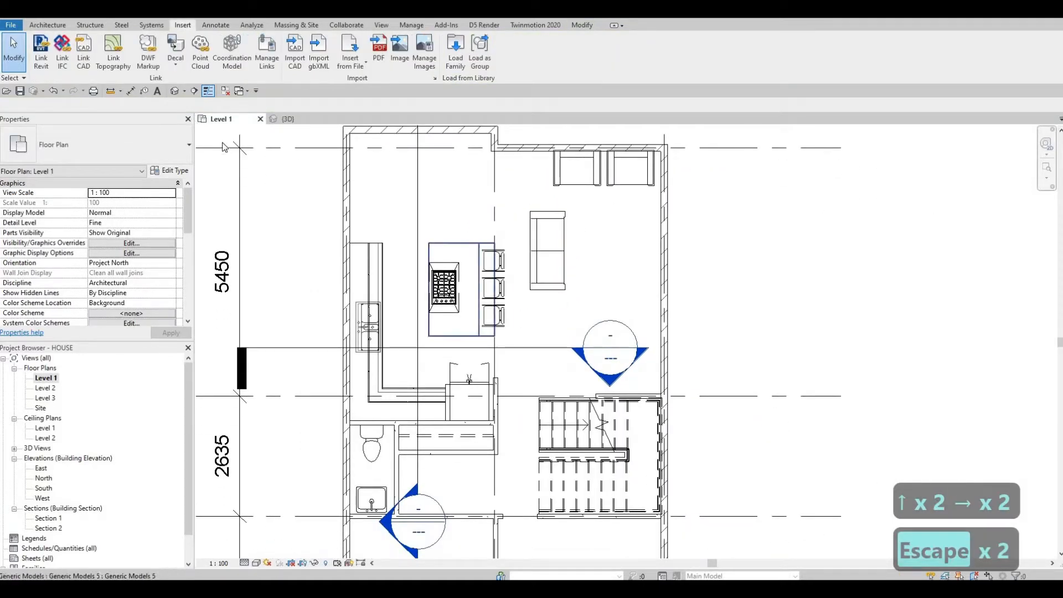
Step: Load the M_Table-Coffee family from the Tables folder in the Furniture library
left_click(455, 51)
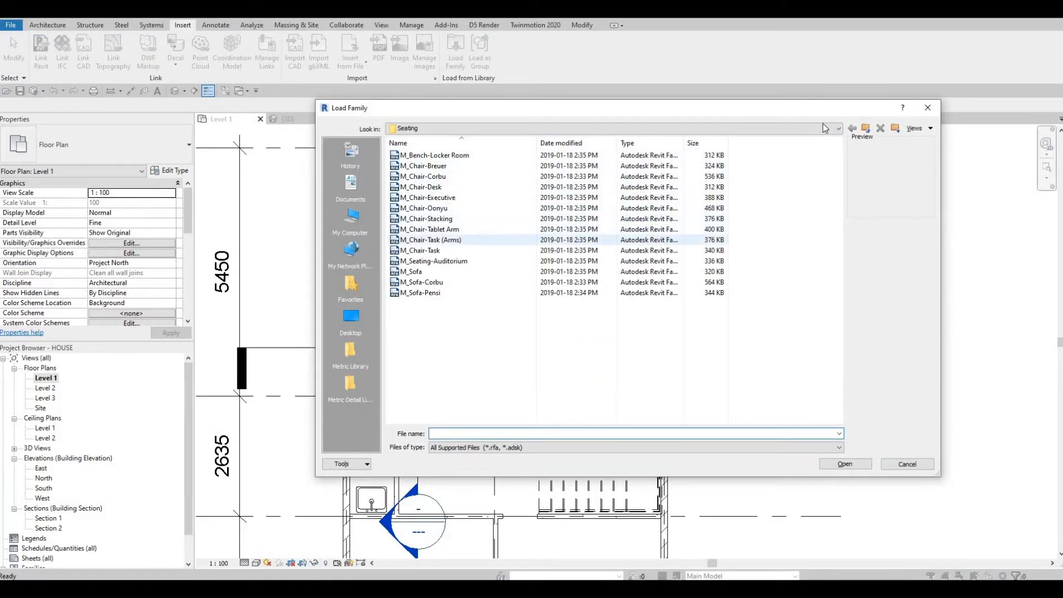
left_click(550, 128)
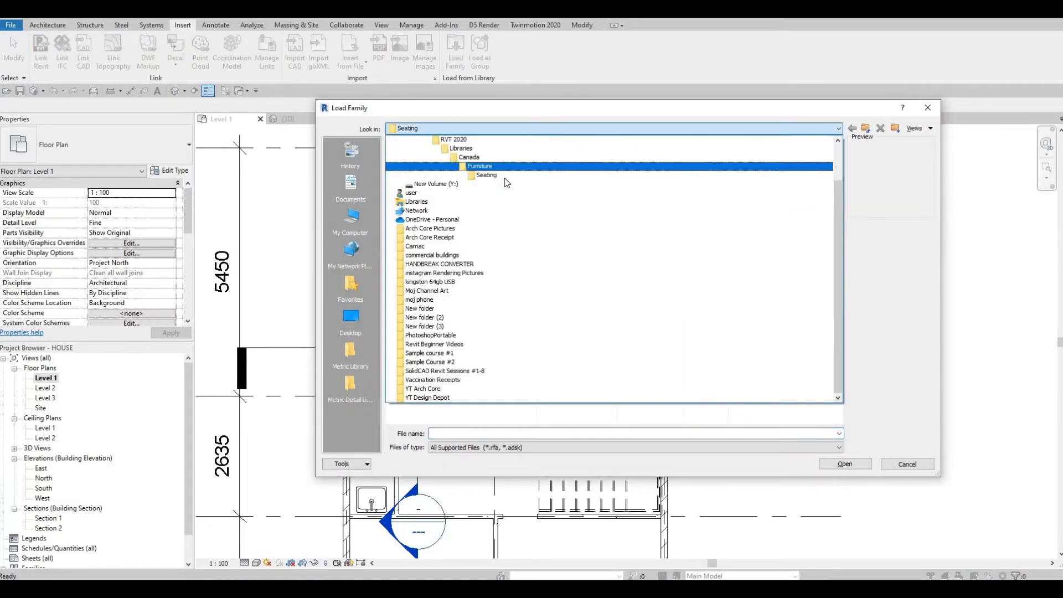
left_click(509, 167)
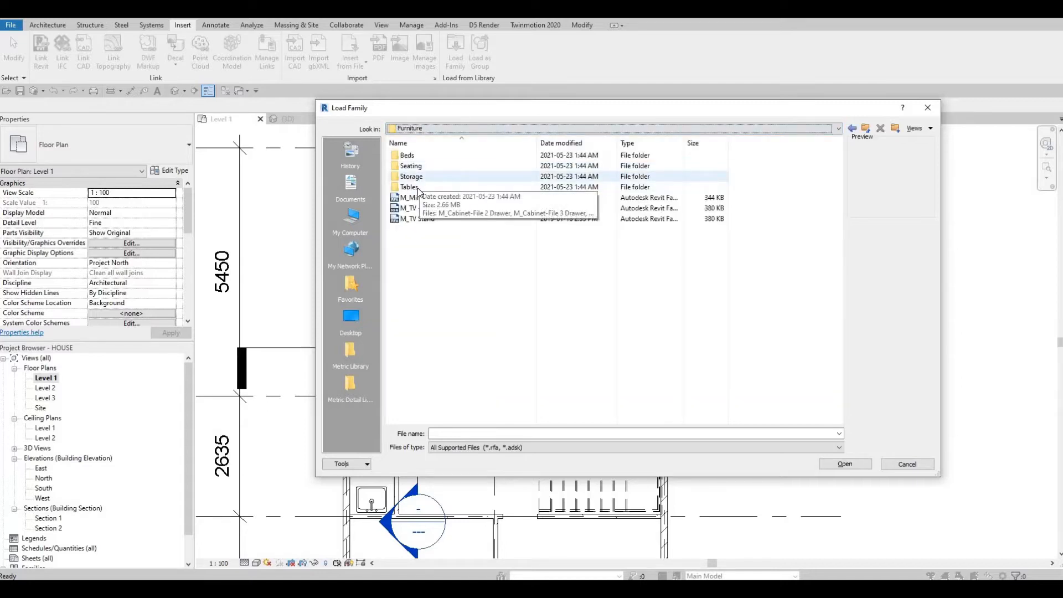
left_click(417, 188)
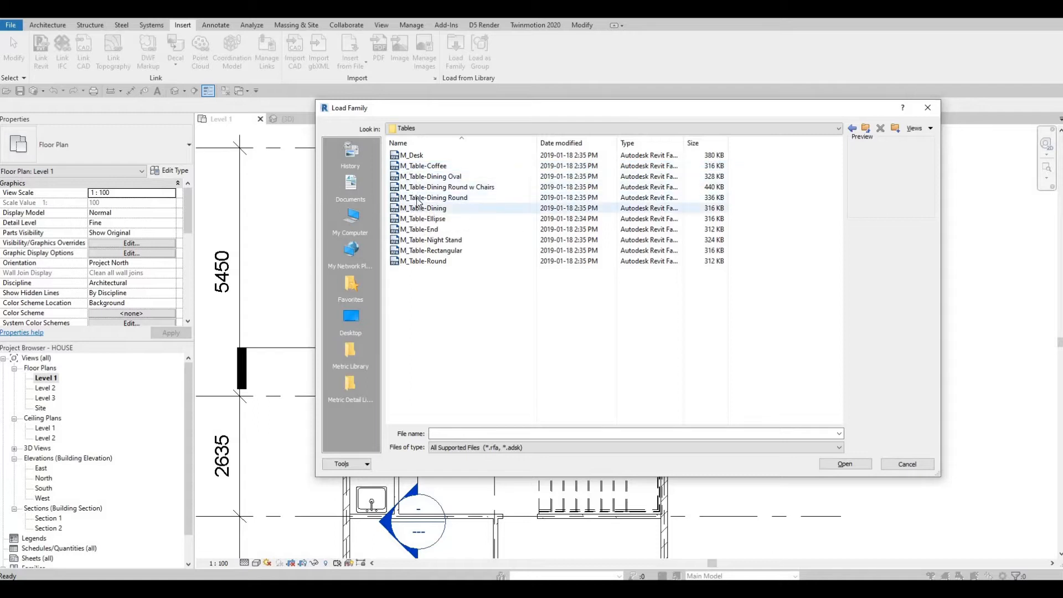
left_click(422, 167)
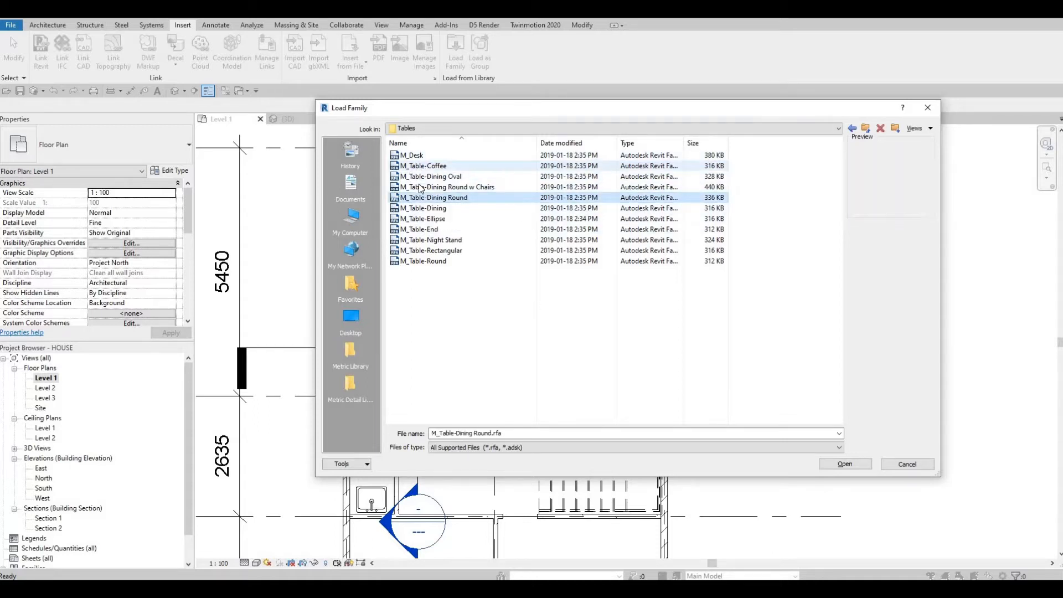
left_click(859, 462)
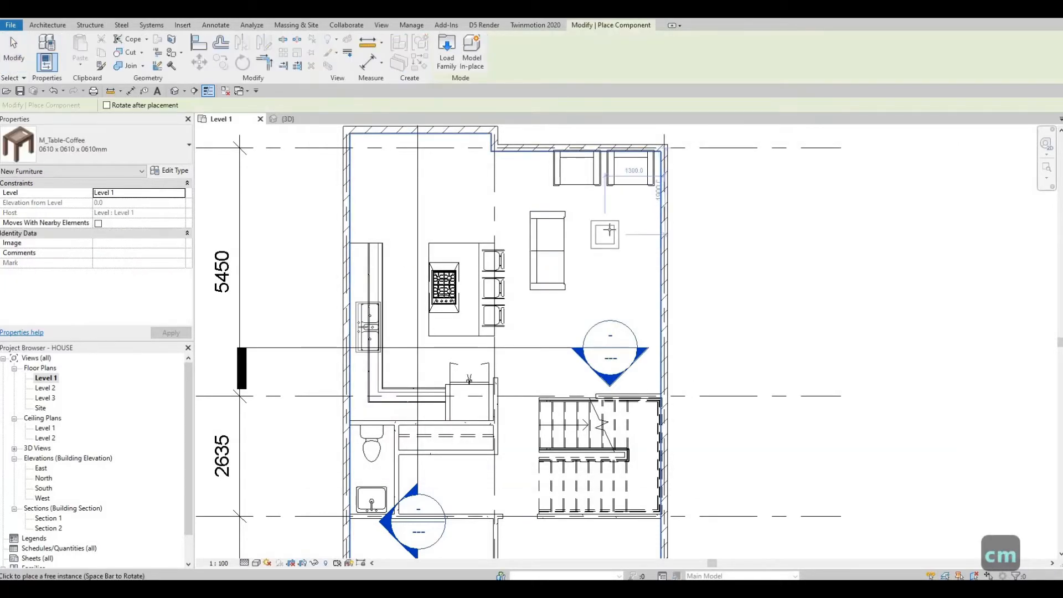
Step: Place one 0610 x 0610 x 0610mm coffee table between the sofa and the side wall
left_click(612, 248)
key("Escape")
key("Escape")
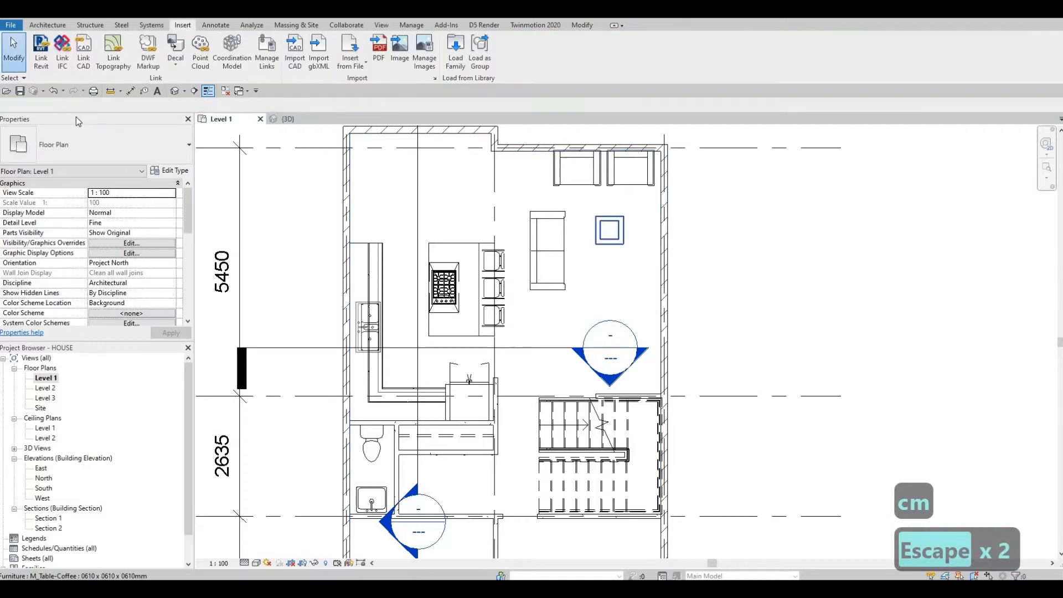
Step: Try the 0787 x 0711 x 0610mm type on the coffee table, then switch it to 0915 x 1830 x 0457mm
left_click(97, 158)
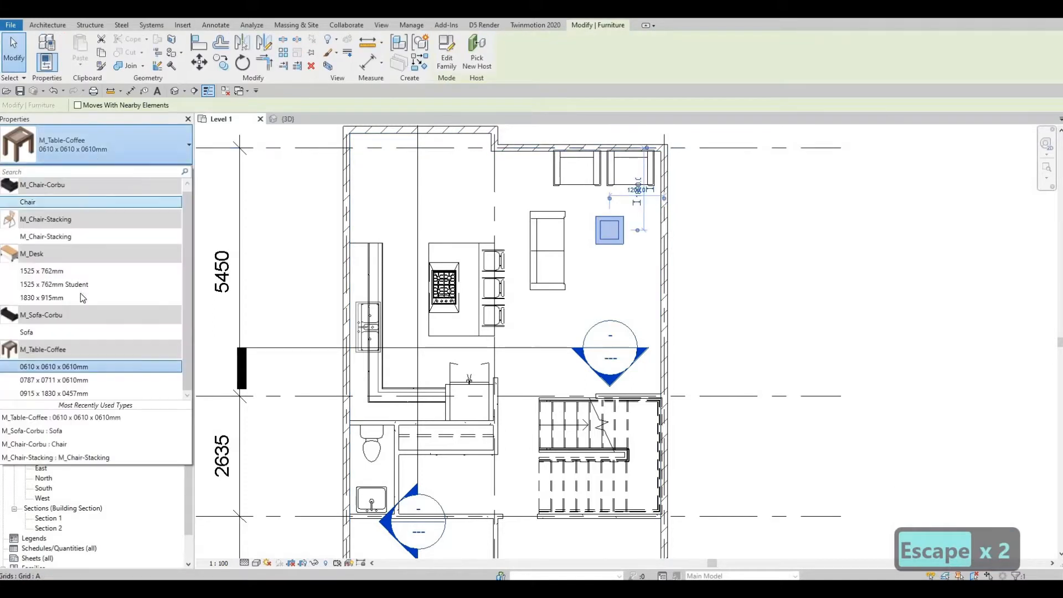
left_click(66, 380)
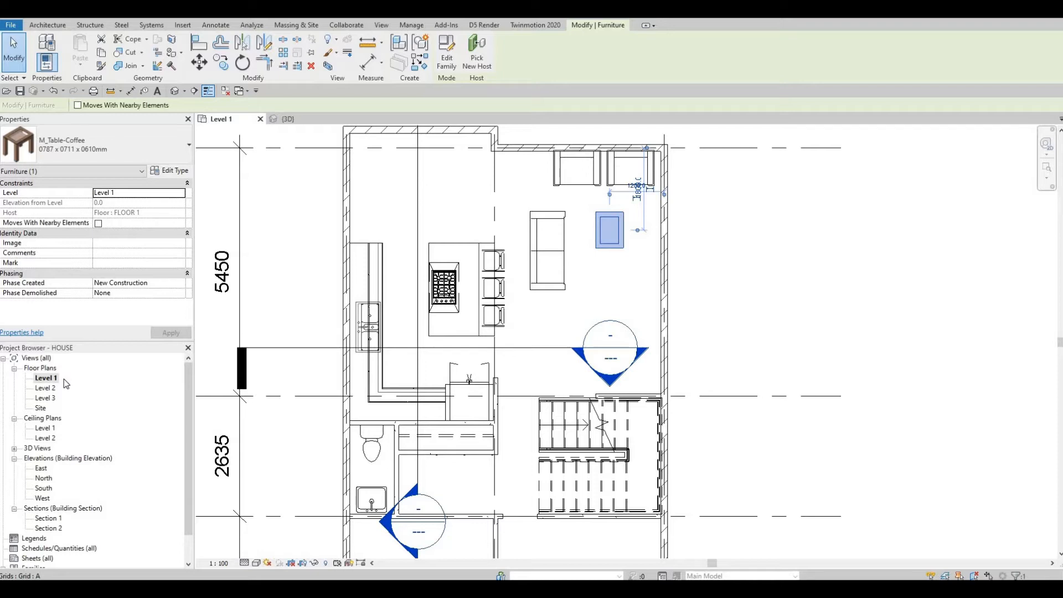
left_click(104, 145)
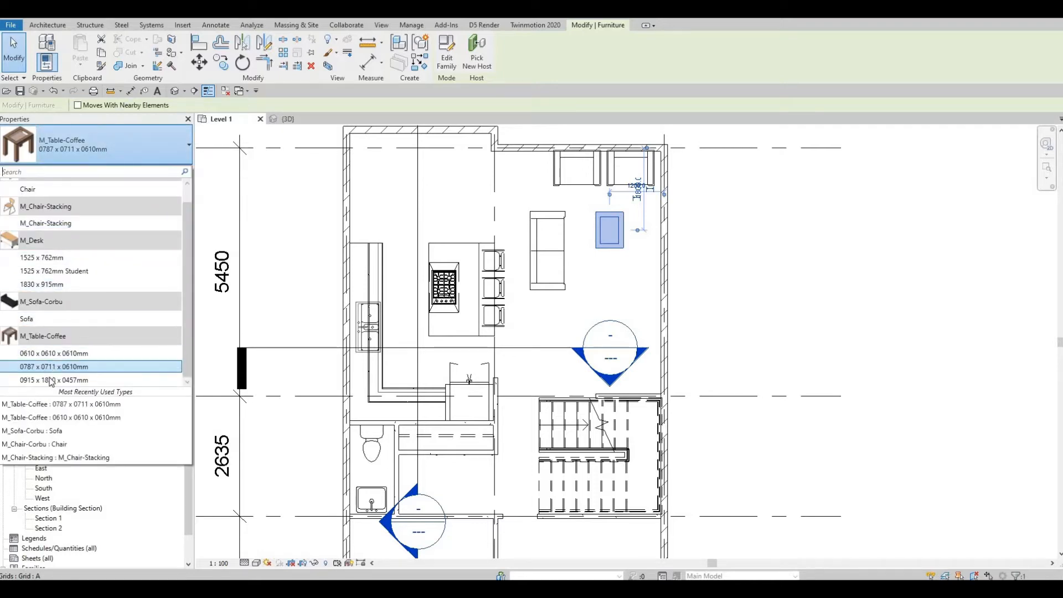
left_click(52, 380)
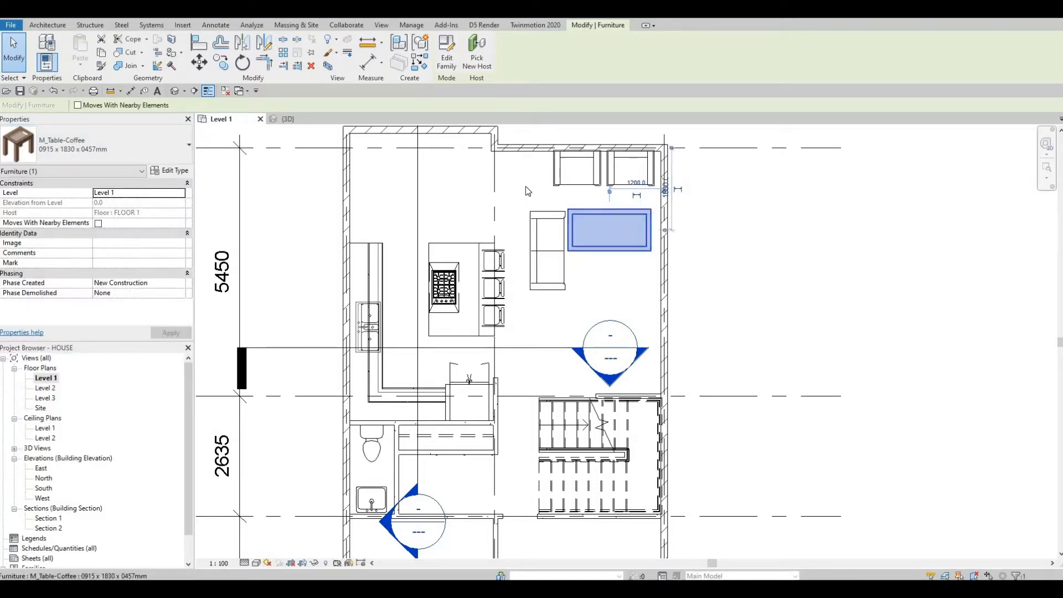
key("Escape")
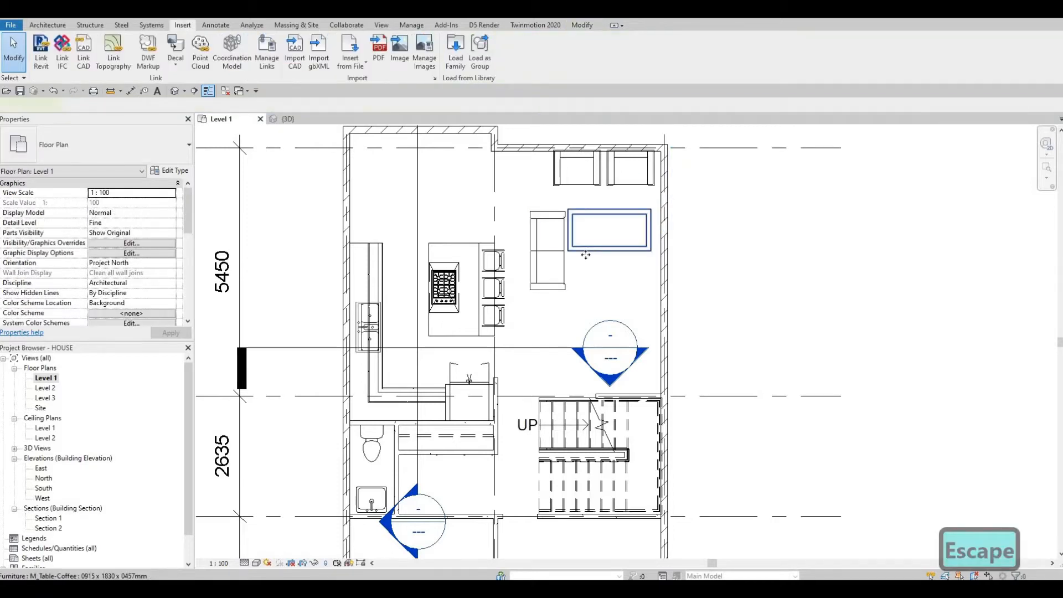
Step: Duplicate the coffee table's type under the suggested name and set the new type's width to 700 mm
left_click(588, 254)
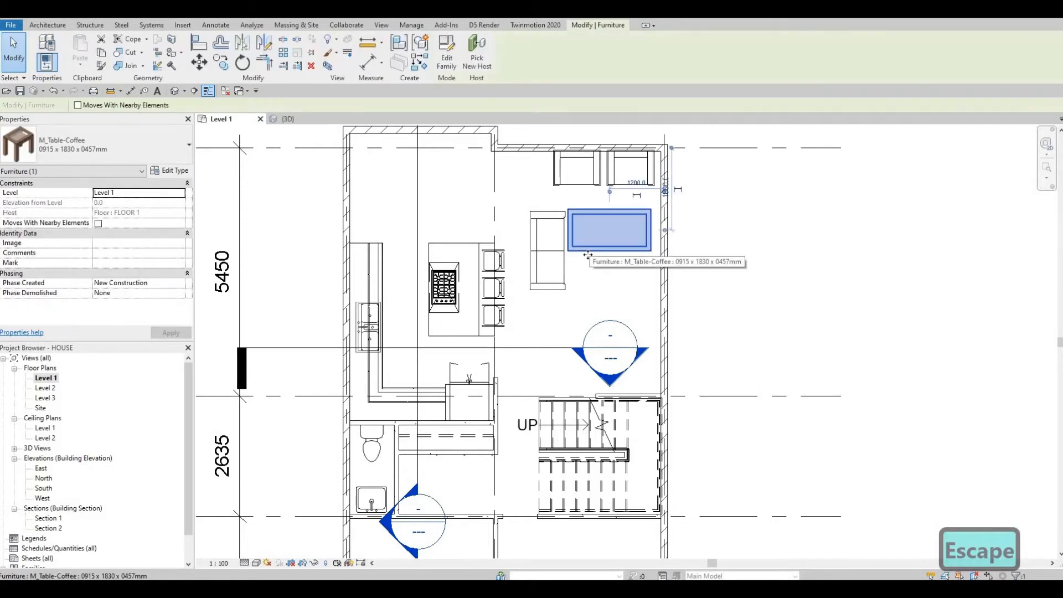
left_click(169, 171)
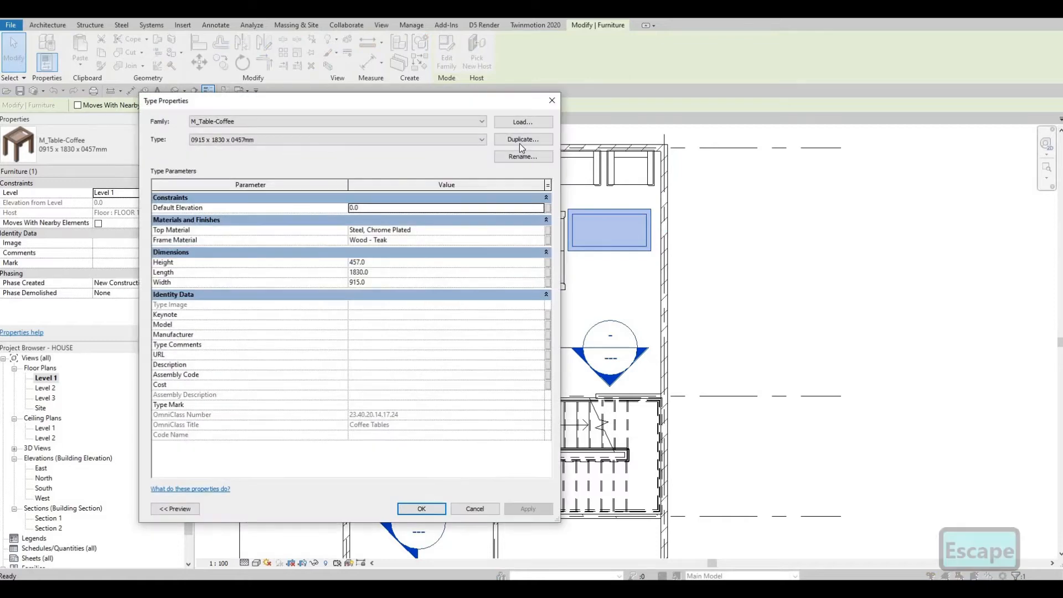
left_click(520, 140)
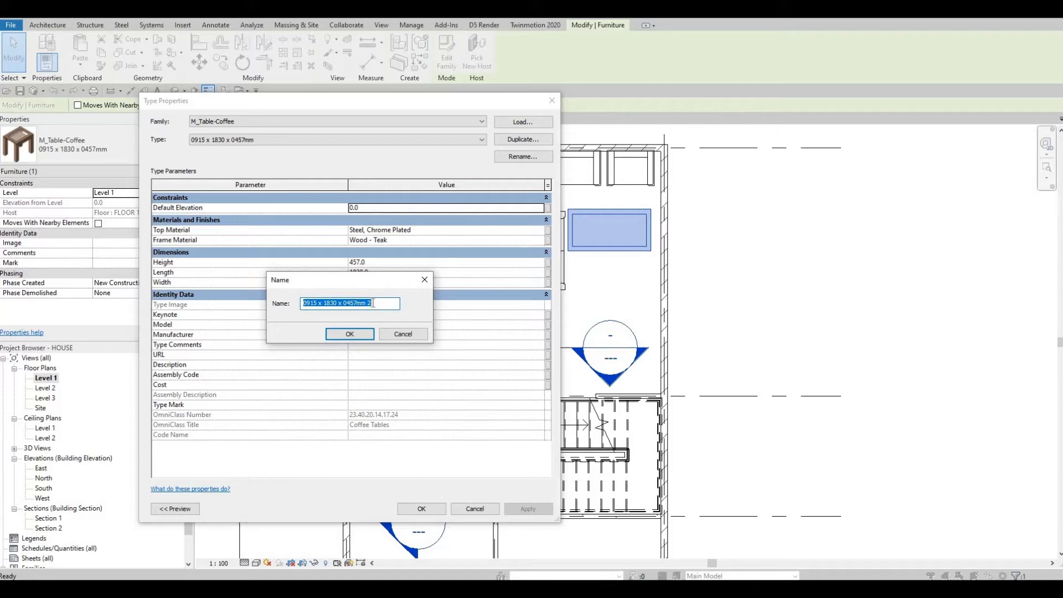
key("Return")
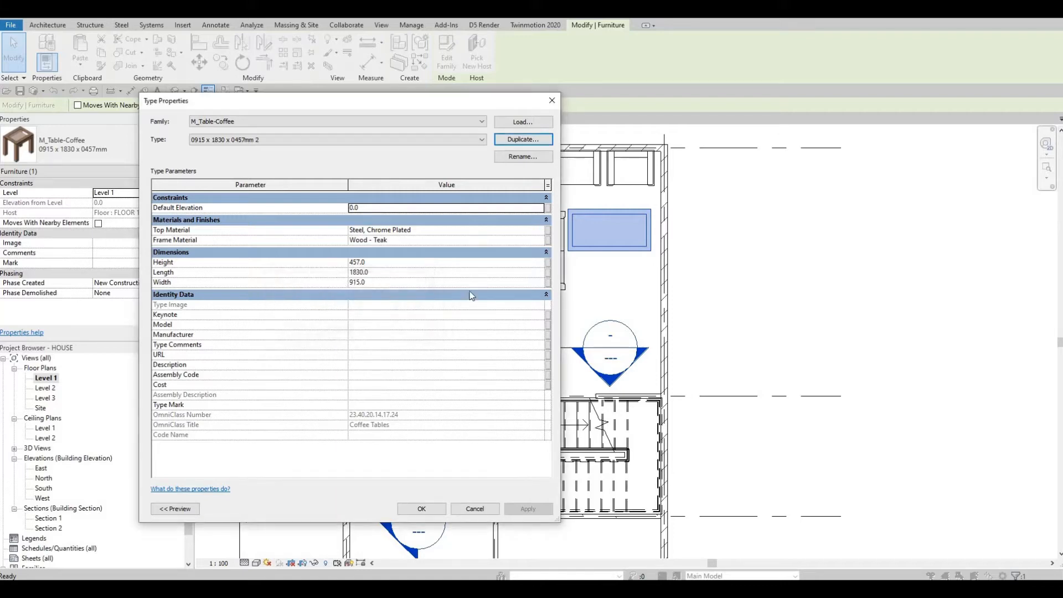
left_click(377, 283)
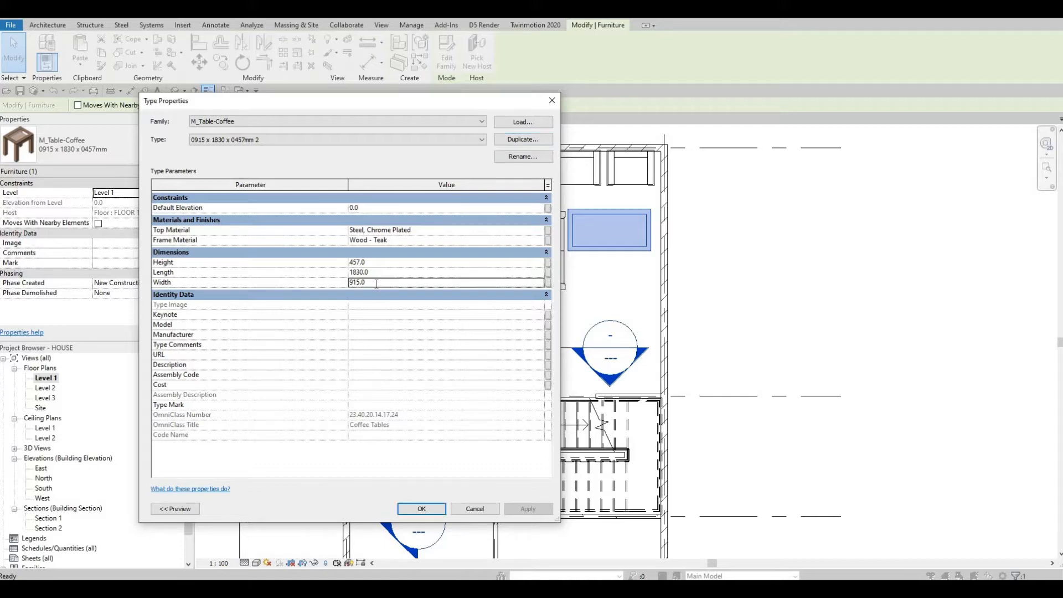
type("700")
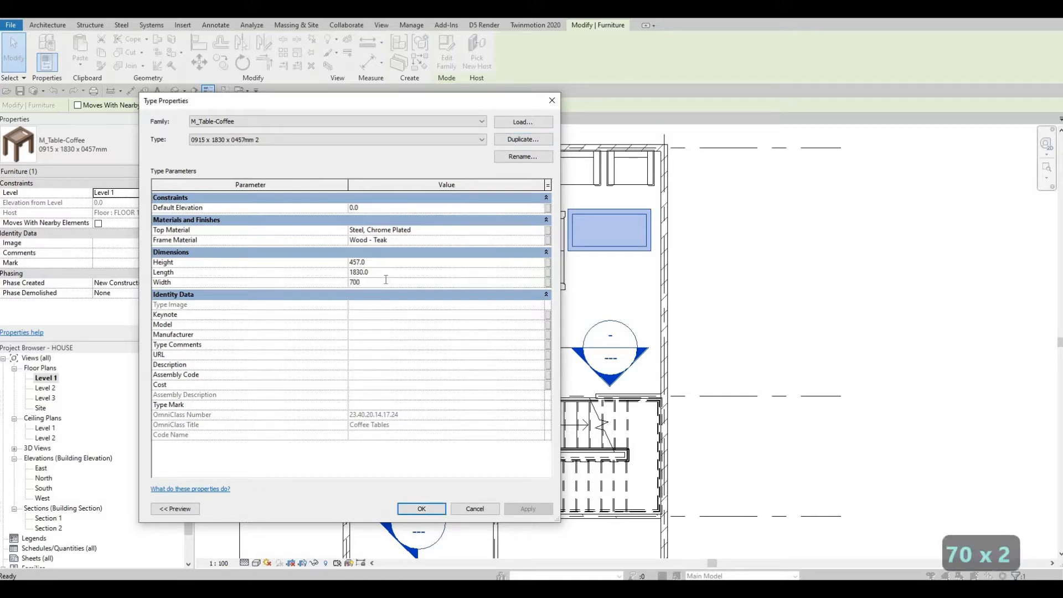
left_click(424, 510)
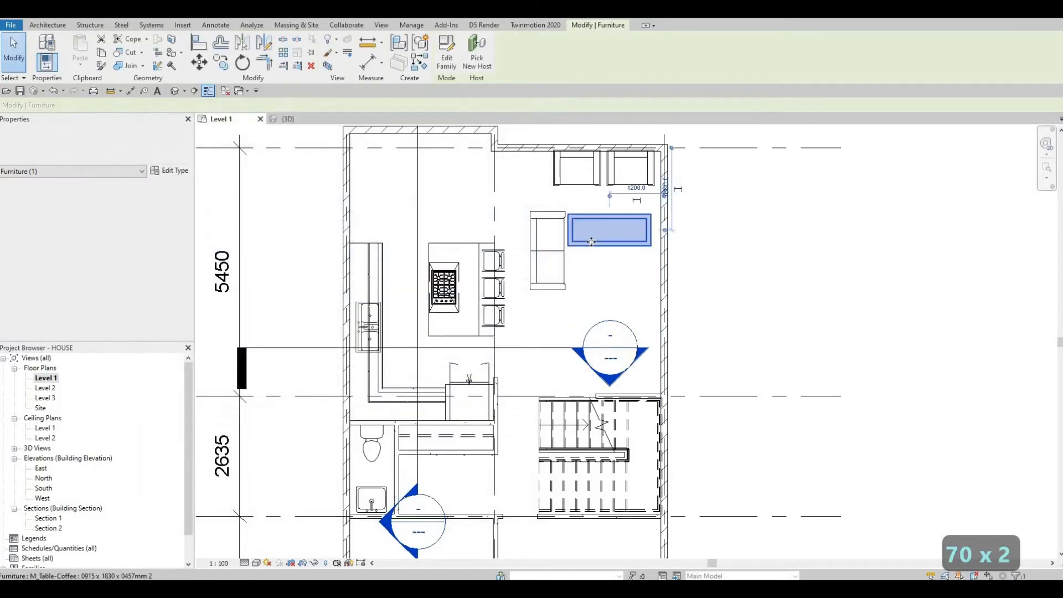
Step: Rotate the coffee table 90 degrees about its centre so it runs parallel to the sofa
key("r")
key("o")
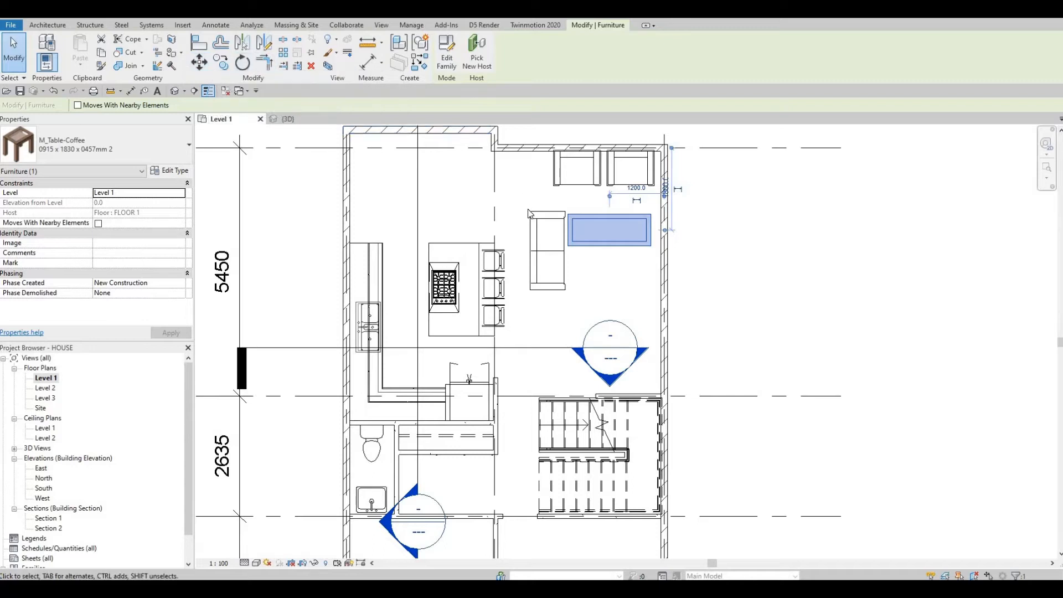
key("r")
key("o")
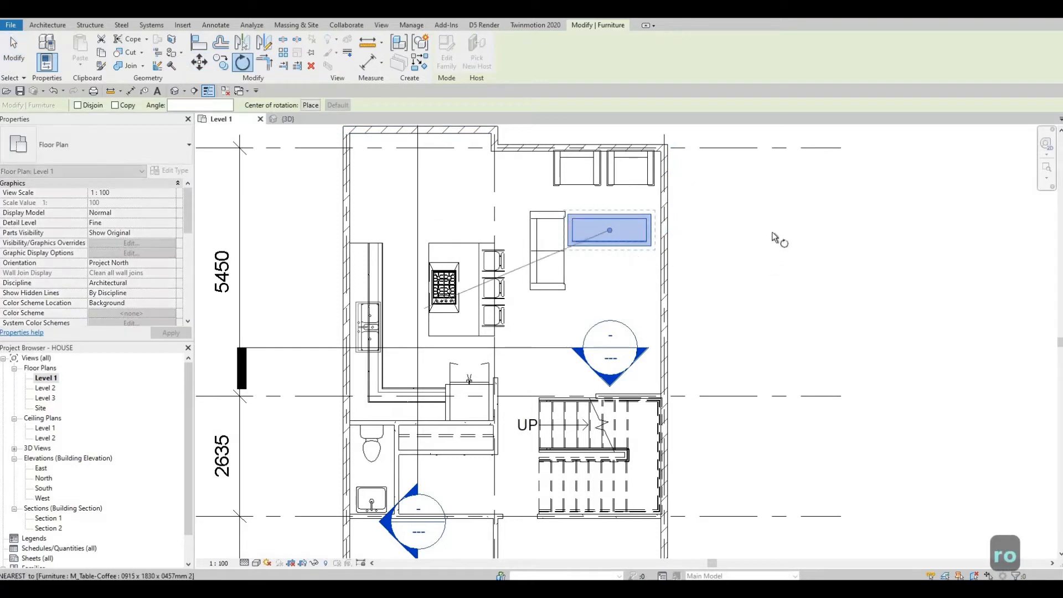
left_click(752, 190)
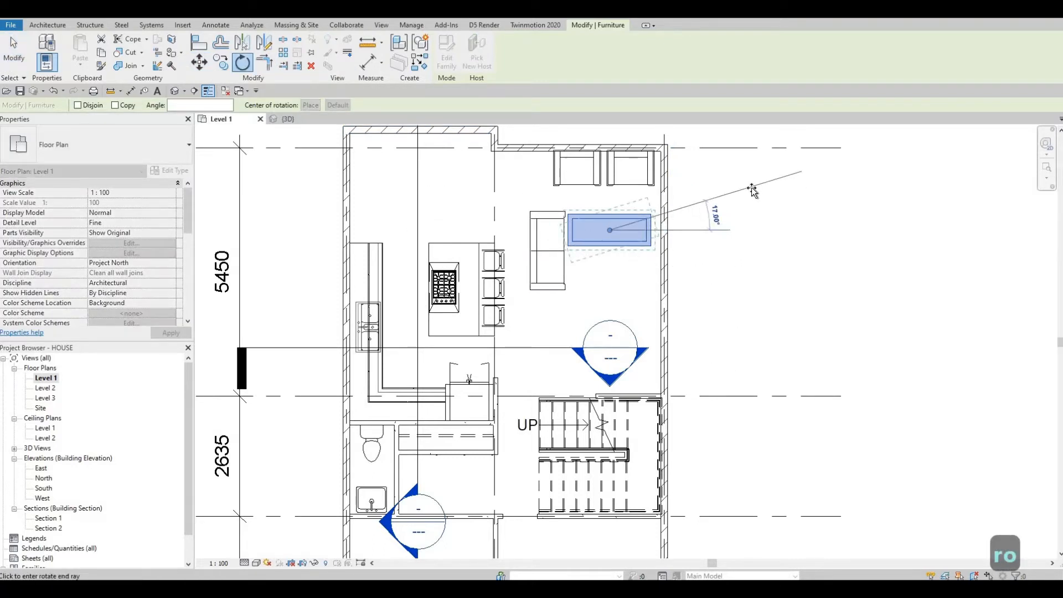
type("90")
key("Return")
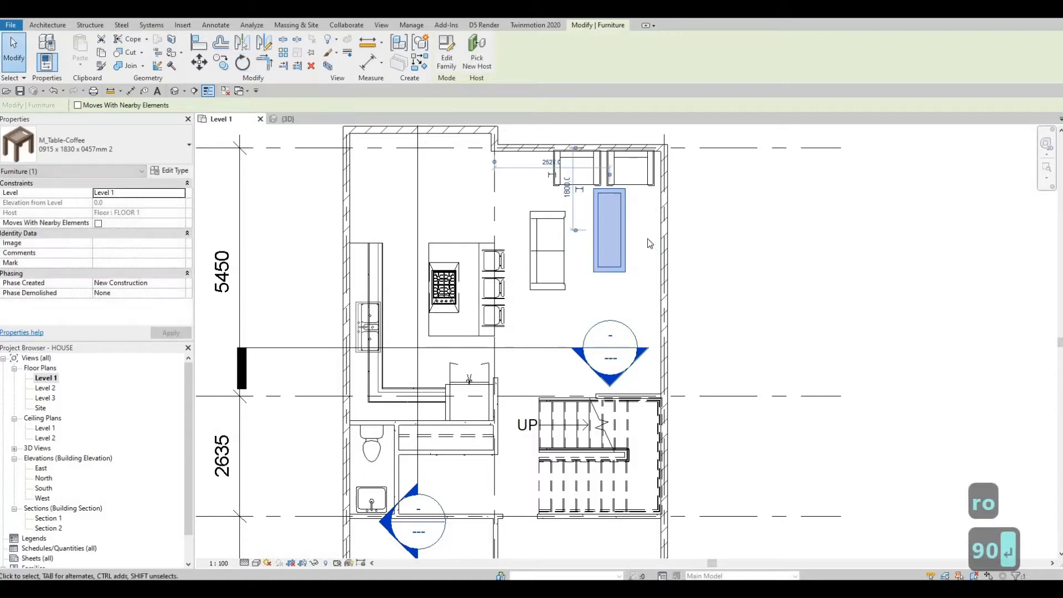
key("Escape")
Step: Move the coffee table about 400 mm away from the armchairs so it lines up with the sofa
left_click(624, 230)
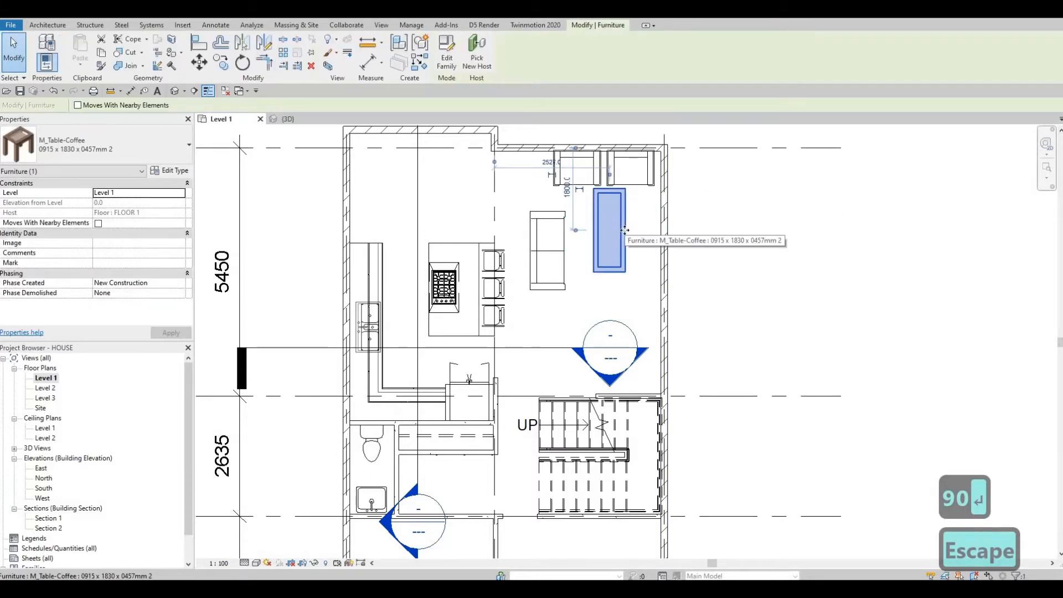
key("Down")
key("Down")
key("Down")
key("Down")
key("Down")
key("Down")
key("Down")
key("Down")
key("Down")
key("Down")
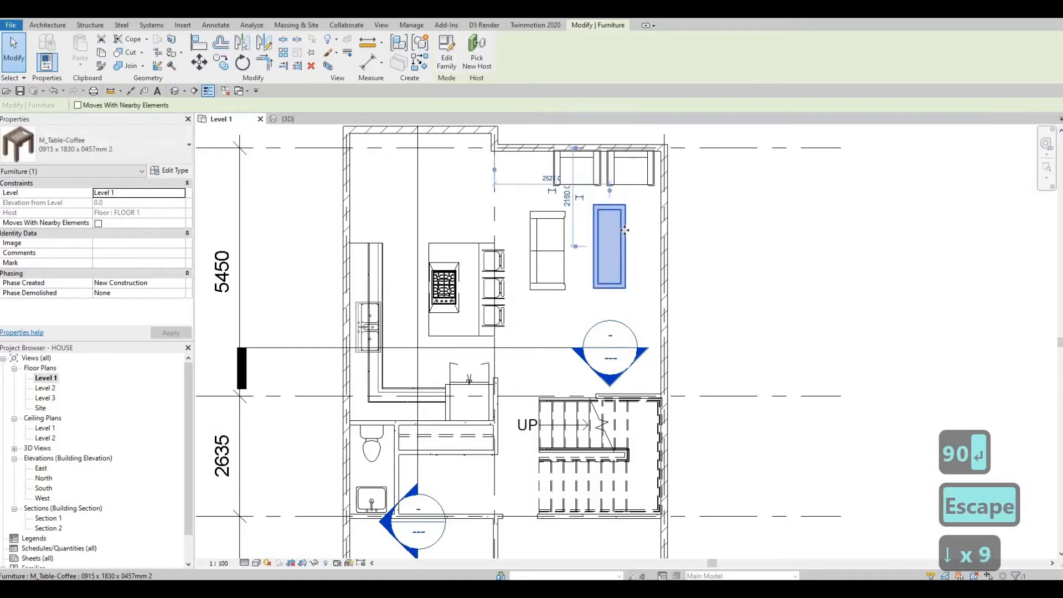
key("Escape")
key("Escape")
Step: Set the coffee table type's length to 1700 mm and keep the table in its place beside the sofa
left_click(623, 231)
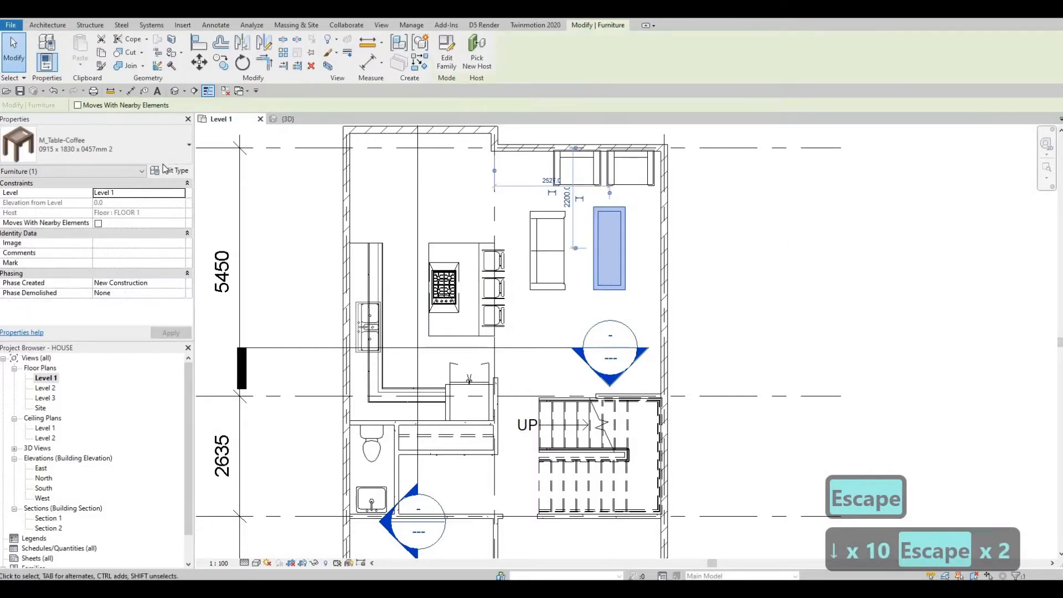
left_click(165, 171)
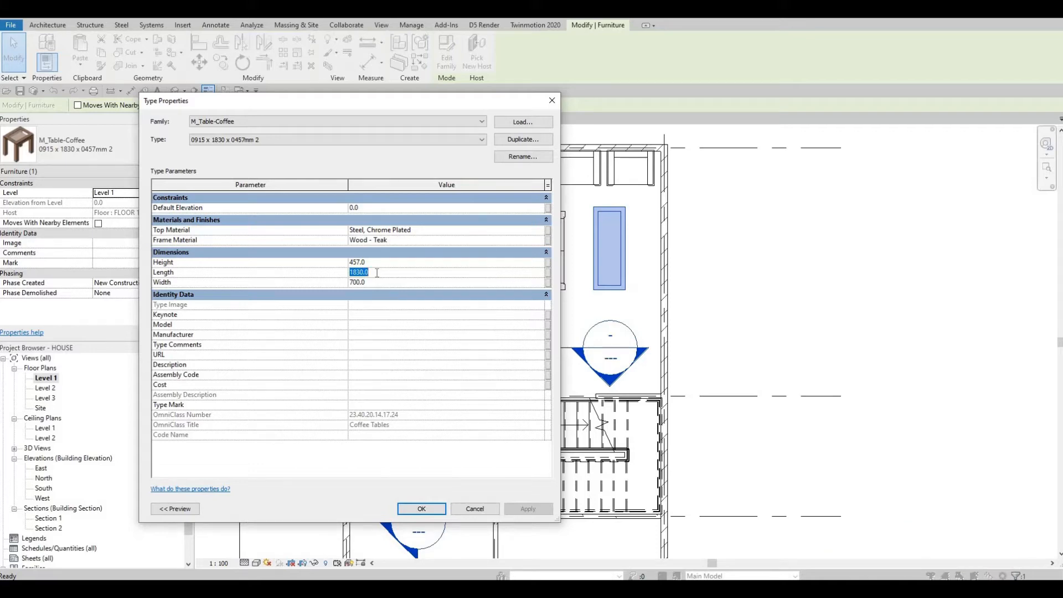
left_click(376, 272)
type("1700")
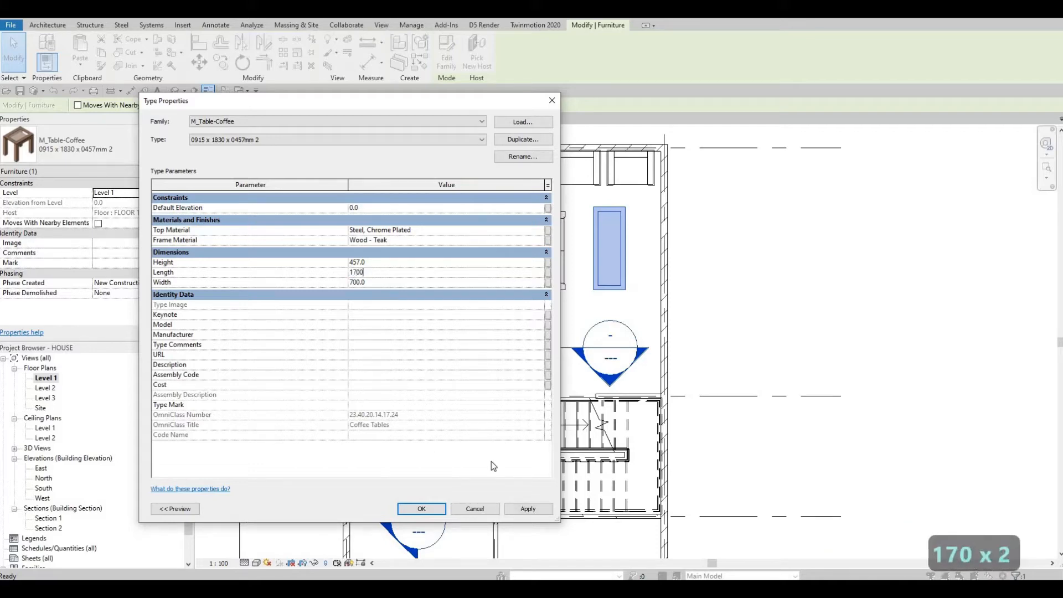
left_click(519, 511)
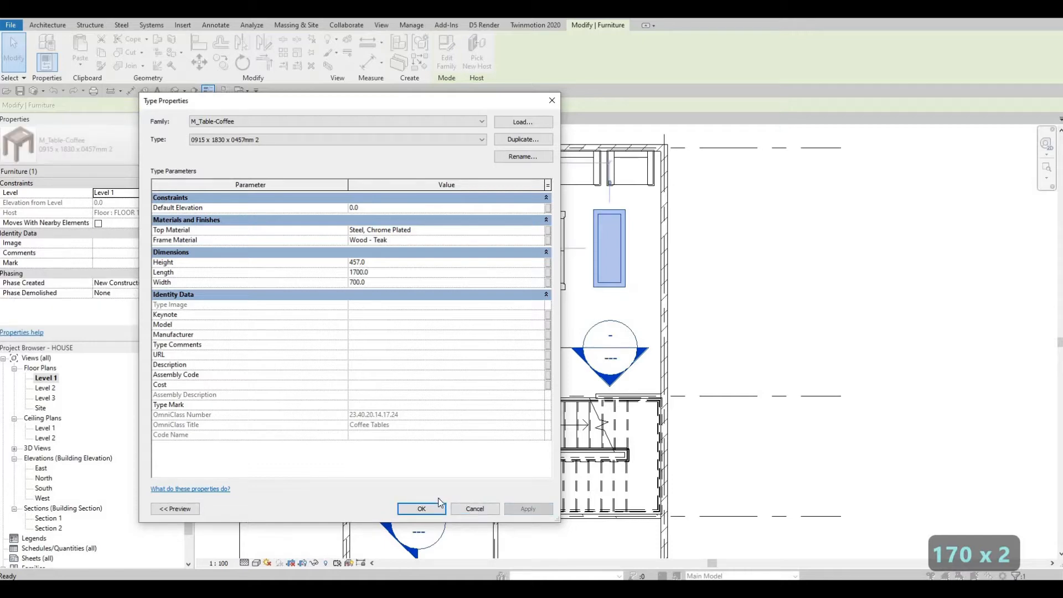
left_click(422, 508)
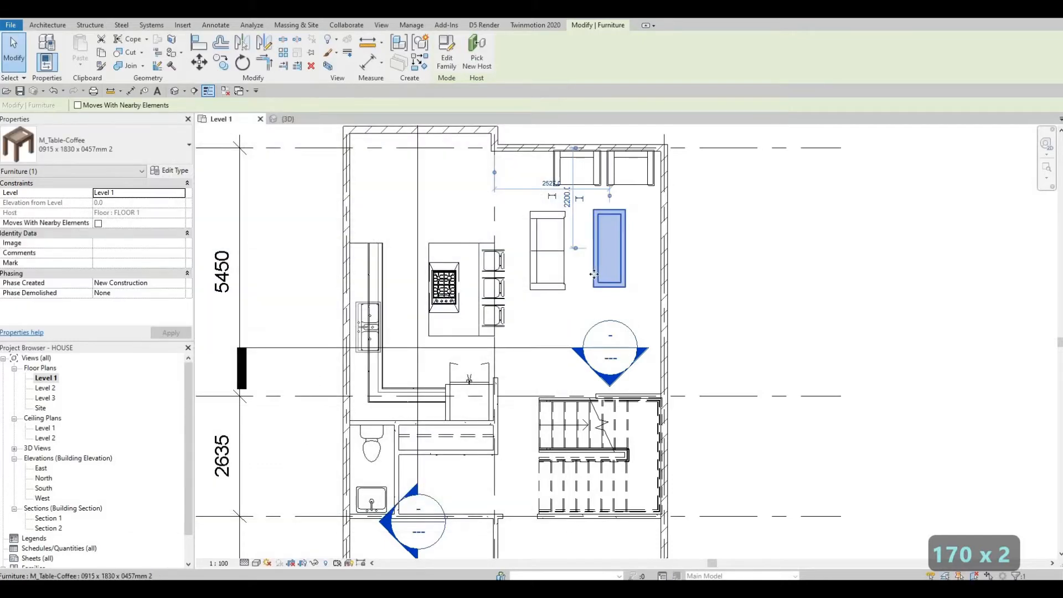
key("Left")
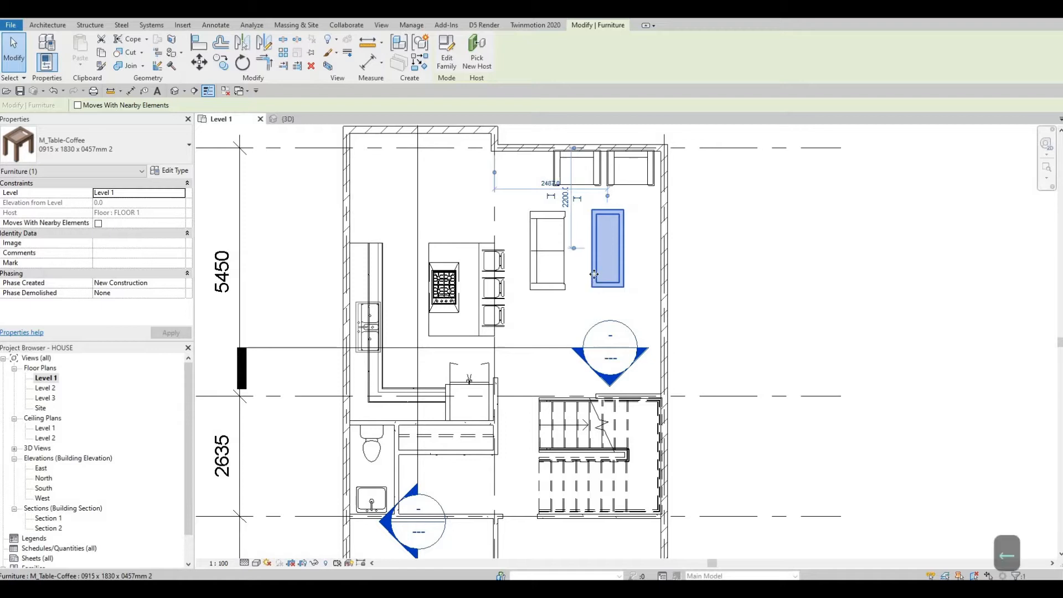
key("Right")
key("Escape")
key("Escape")
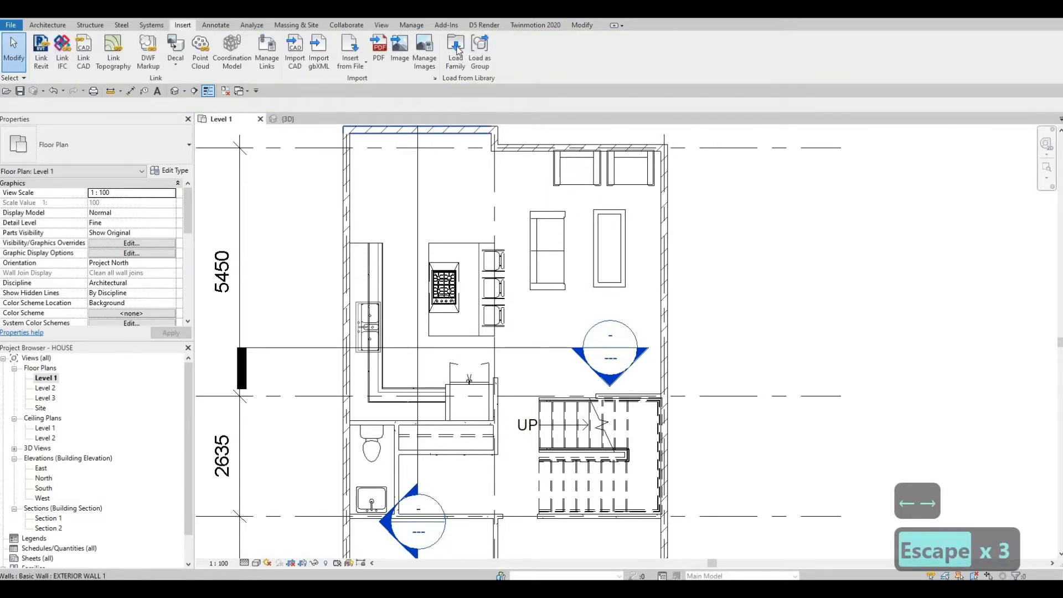
Step: Load the M_TV - Flat Screen family from the Canada library's Furniture folder
left_click(455, 52)
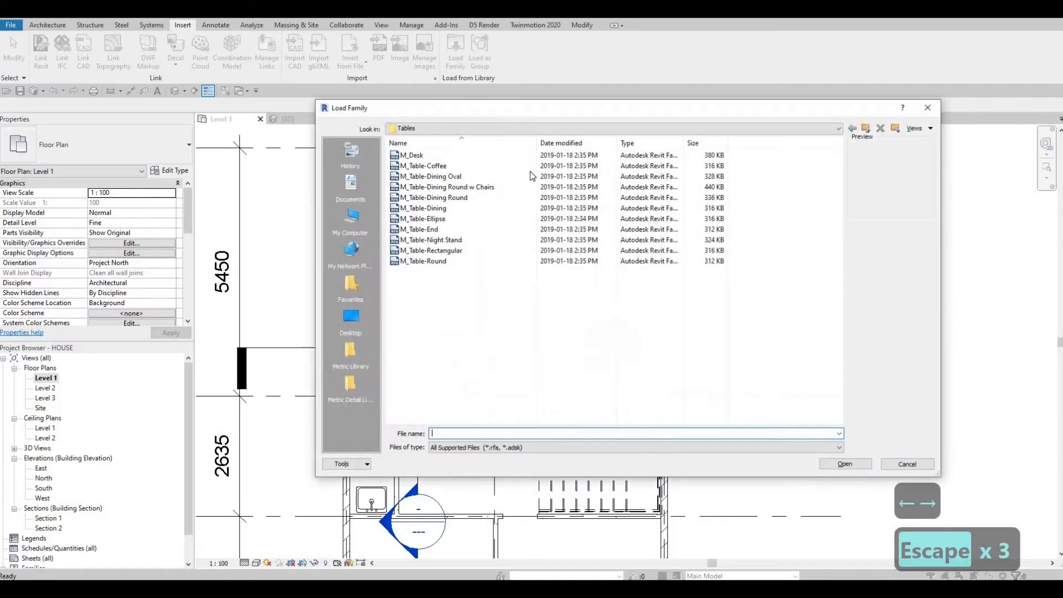
left_click(599, 128)
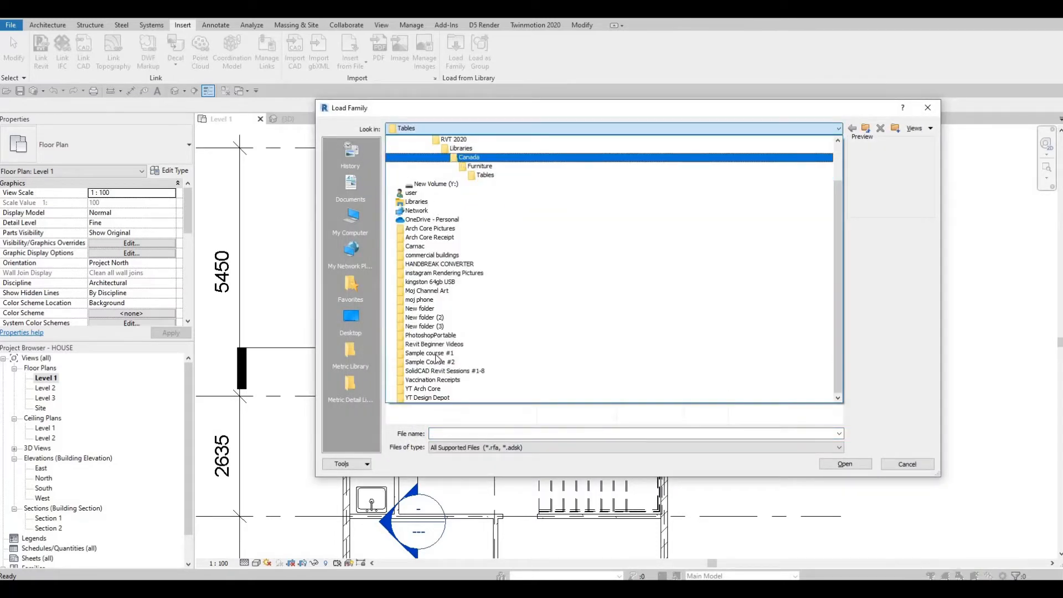
left_click(469, 157)
double_click(414, 304)
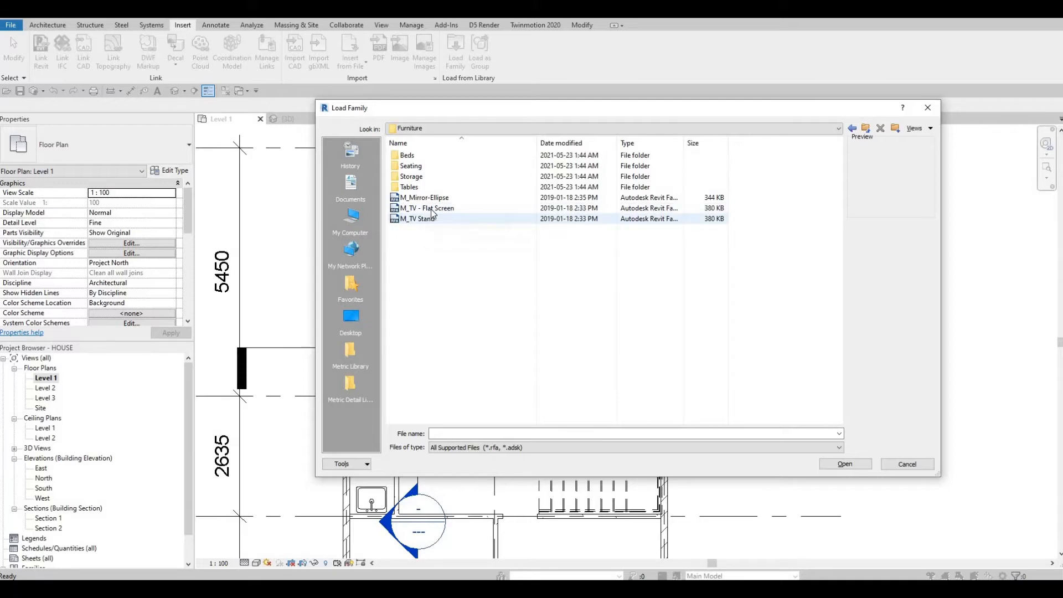
left_click(432, 209)
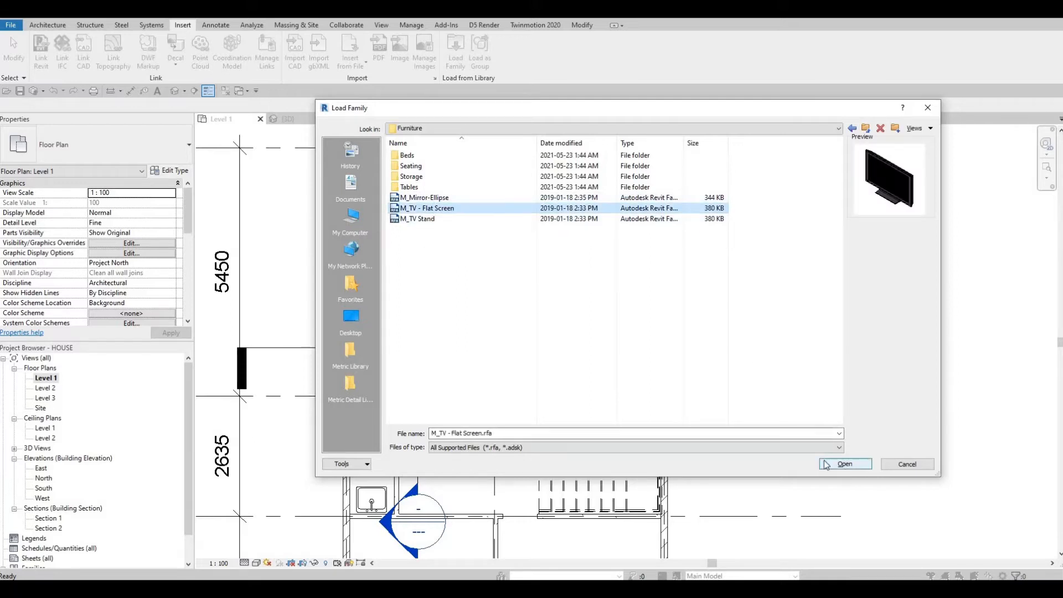
left_click(826, 465)
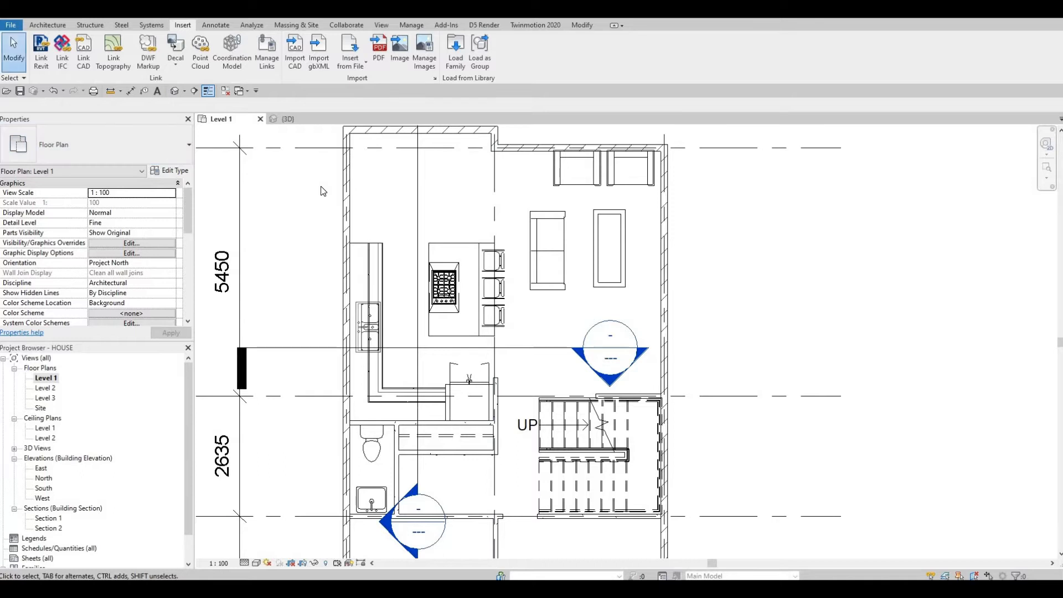
Step: Place a 0810mm flat-screen TV against the exterior wall opposite the sofa, turned parallel to the wall and centred on the coffee table
key("c")
key("m")
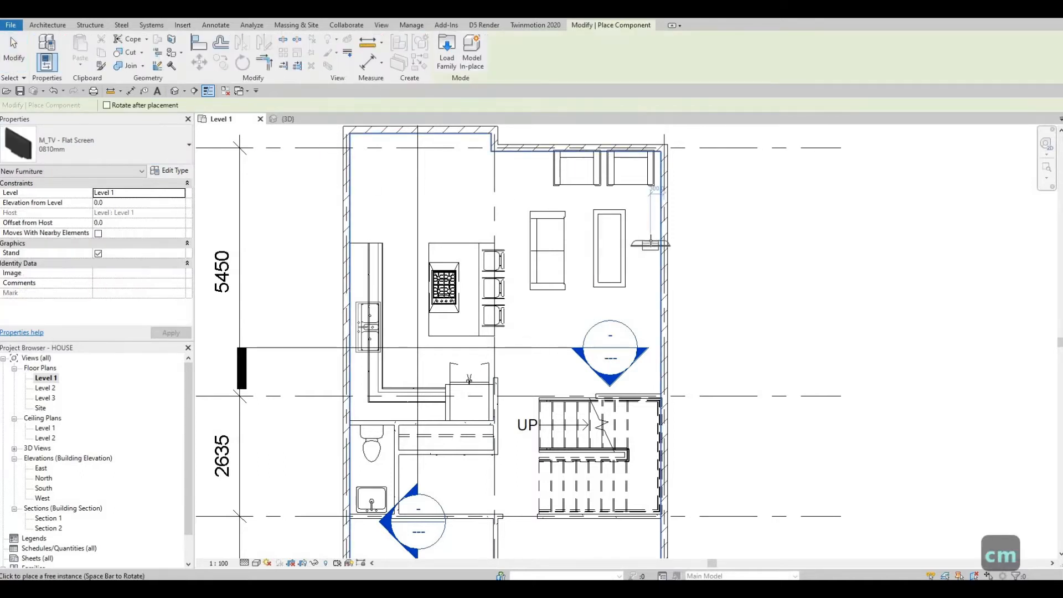
key("c")
key("m")
key("space")
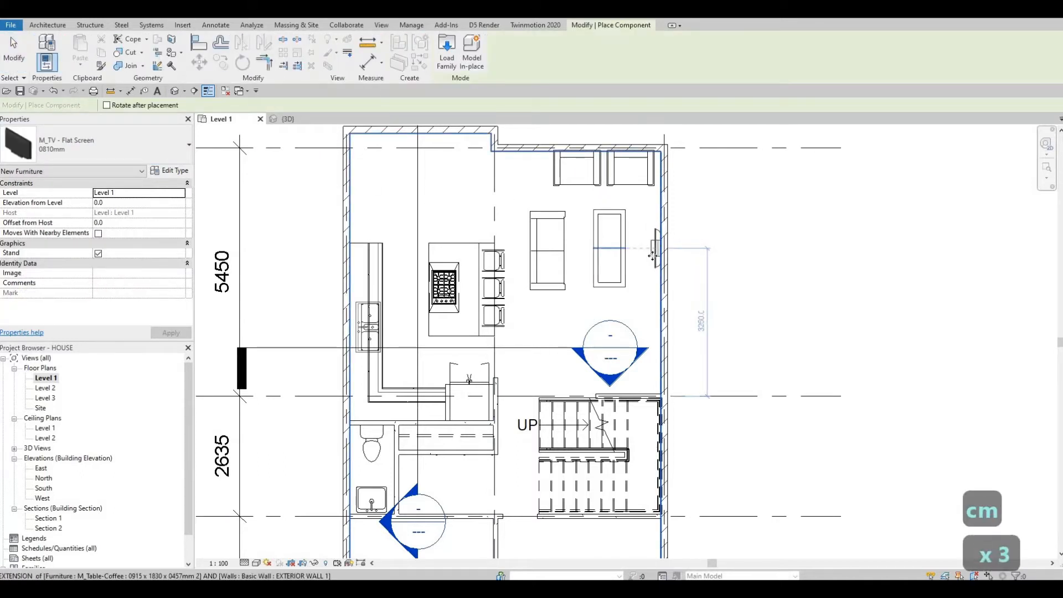
left_click(655, 256)
key("Escape")
key("Escape")
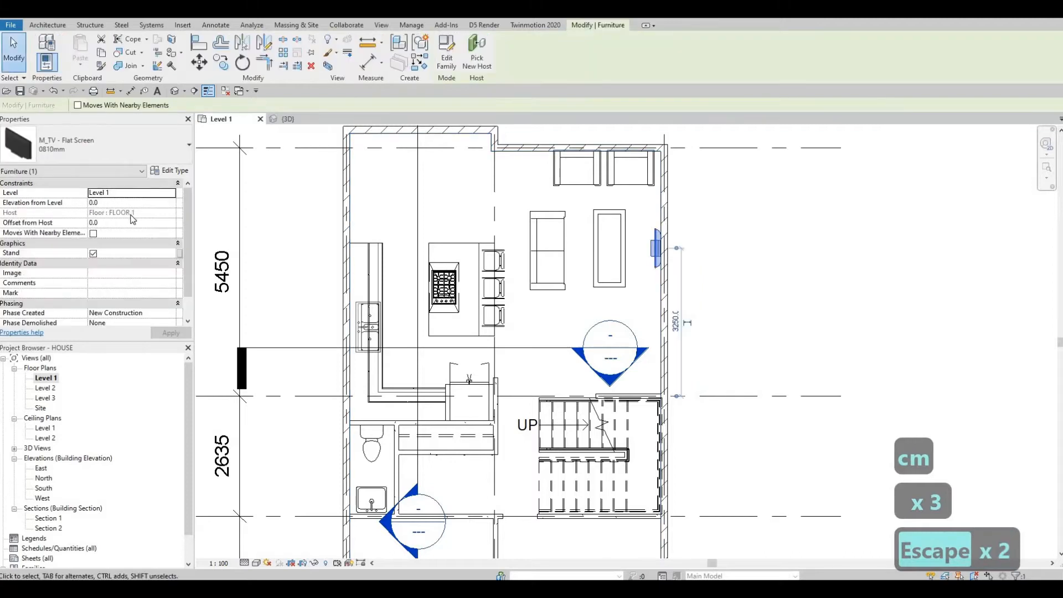
Step: Change the flat-screen TV's type to 1270mm
left_click(166, 145)
scroll(49, 340, "down", 1)
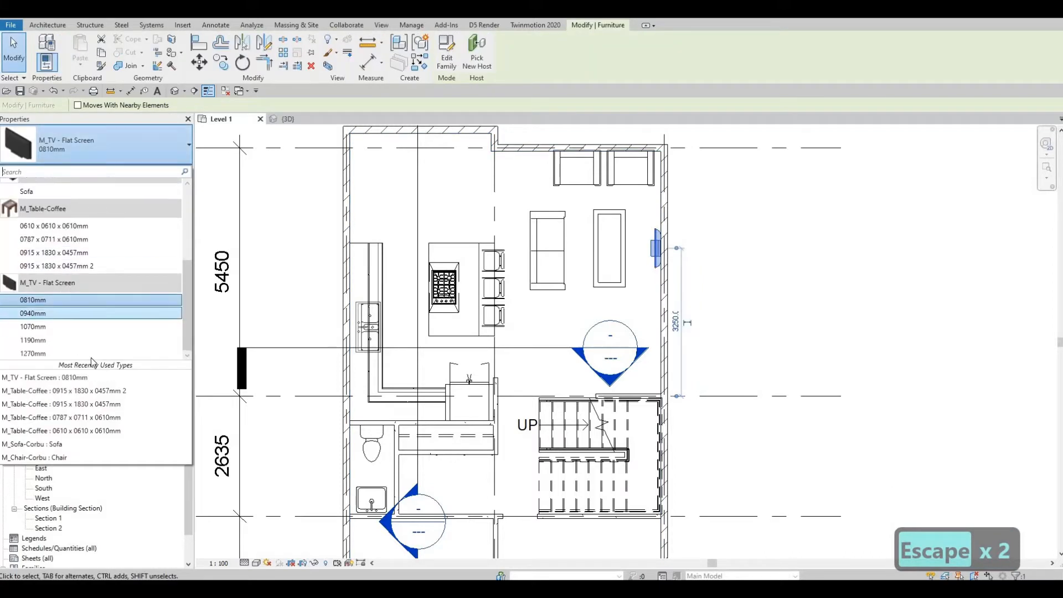
left_click(135, 354)
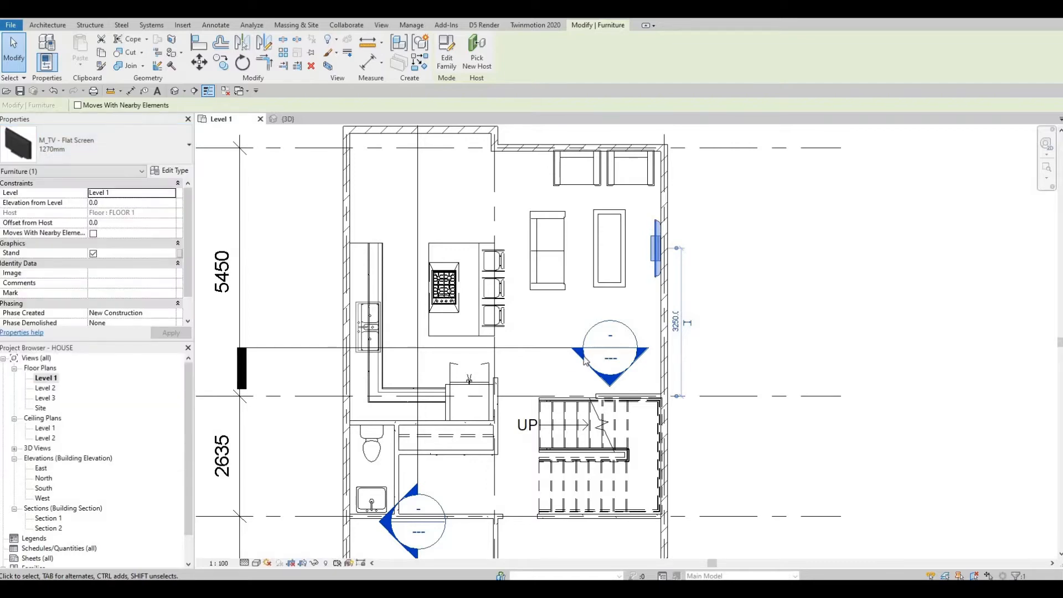
key("Escape")
key("Escape")
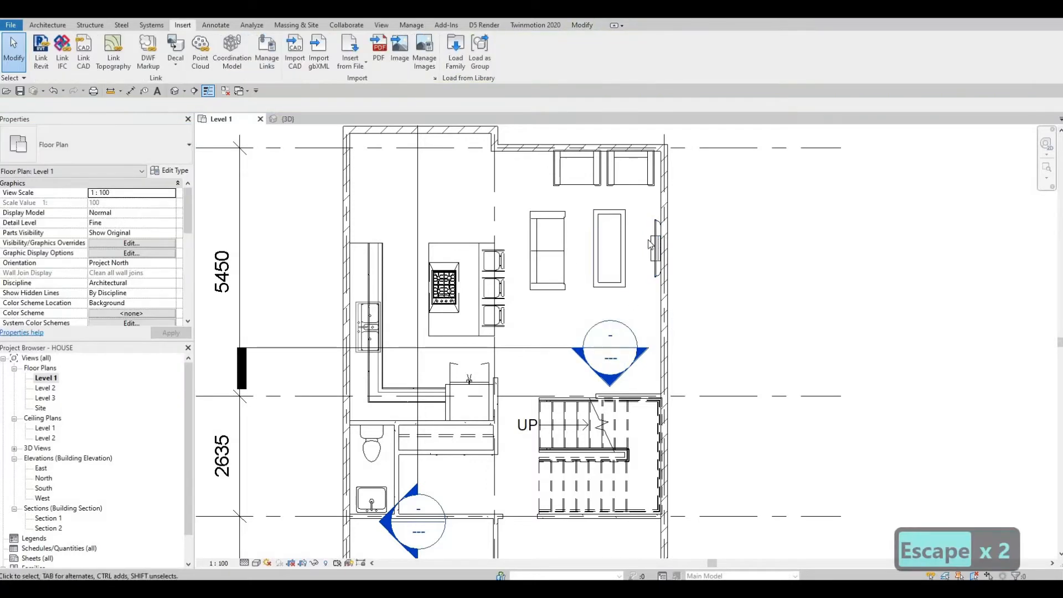
Step: Preview the dining tables in the Tables folder and load the M_Table-Dining Round w Chairs family
mouse_move(457, 321)
middle_mouse_down()
mouse_move(639, 280)
mouse_move(543, 307)
mouse_move(541, 330)
middle_mouse_up()
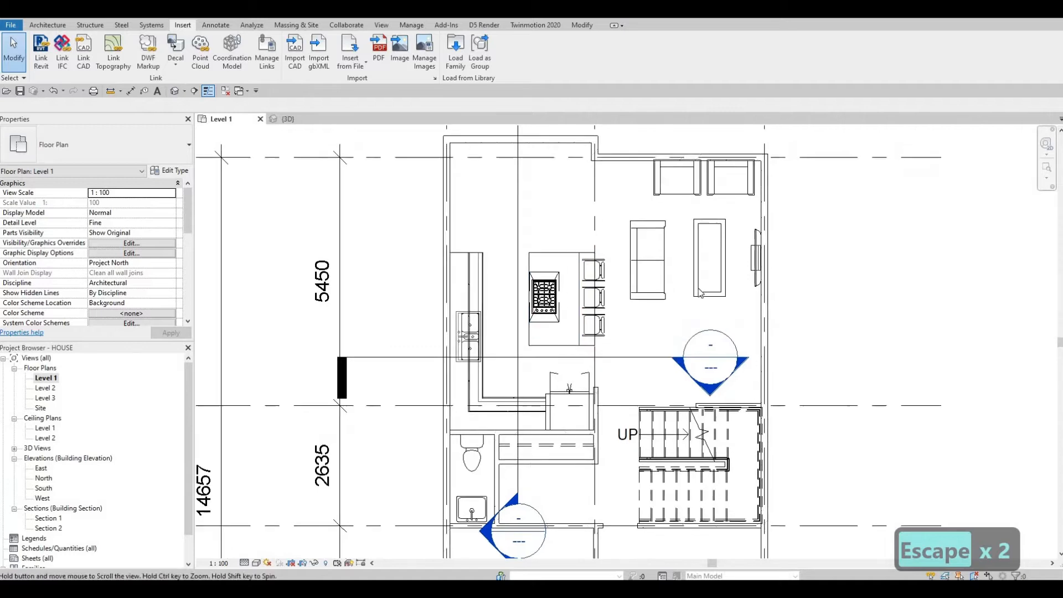
middle_click_drag(652, 332, 659, 389)
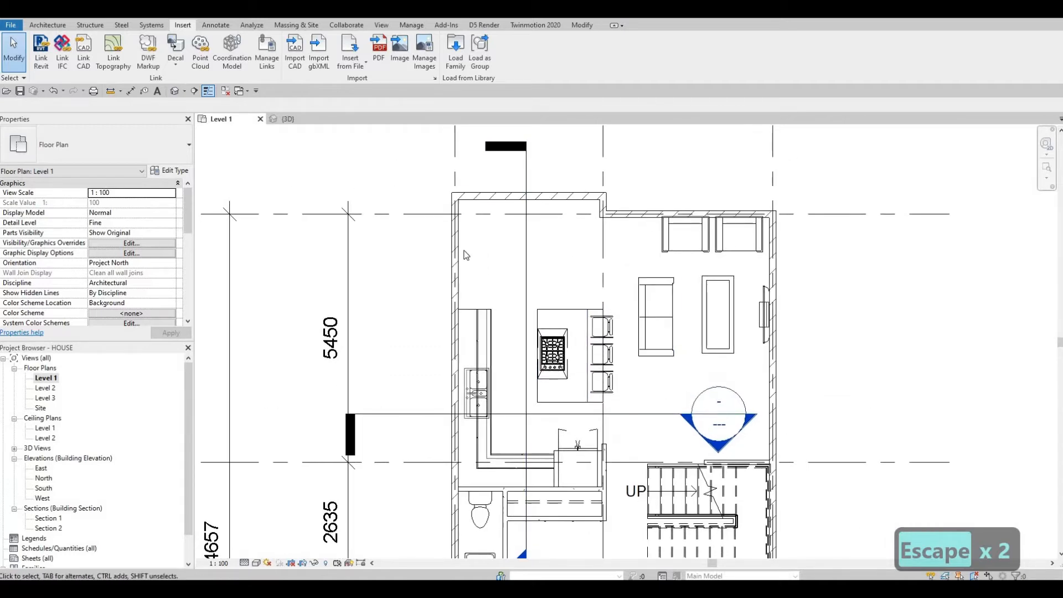
left_click(455, 49)
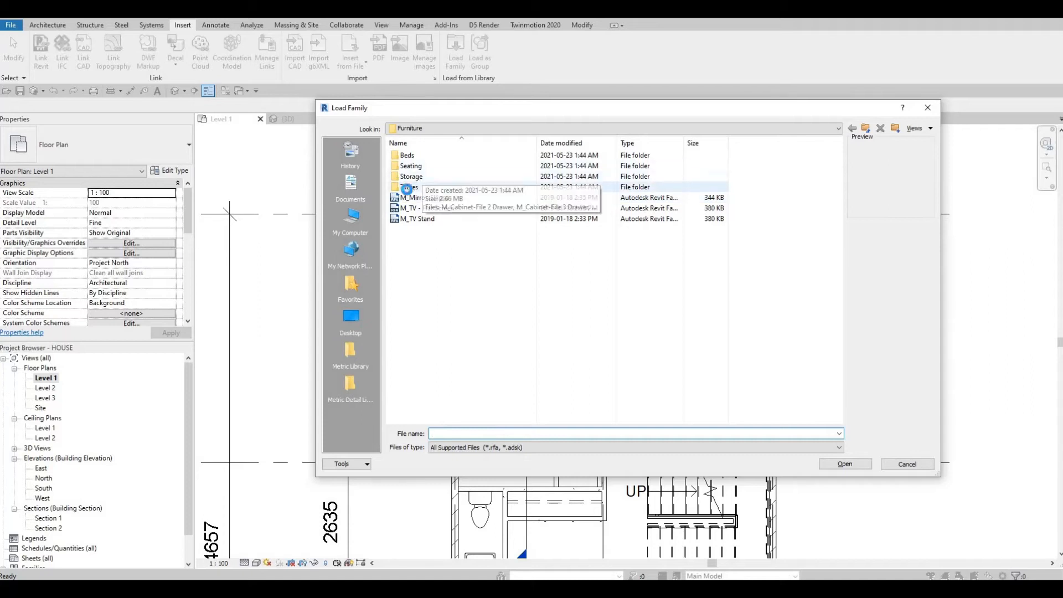
double_click(409, 187)
left_click(421, 166)
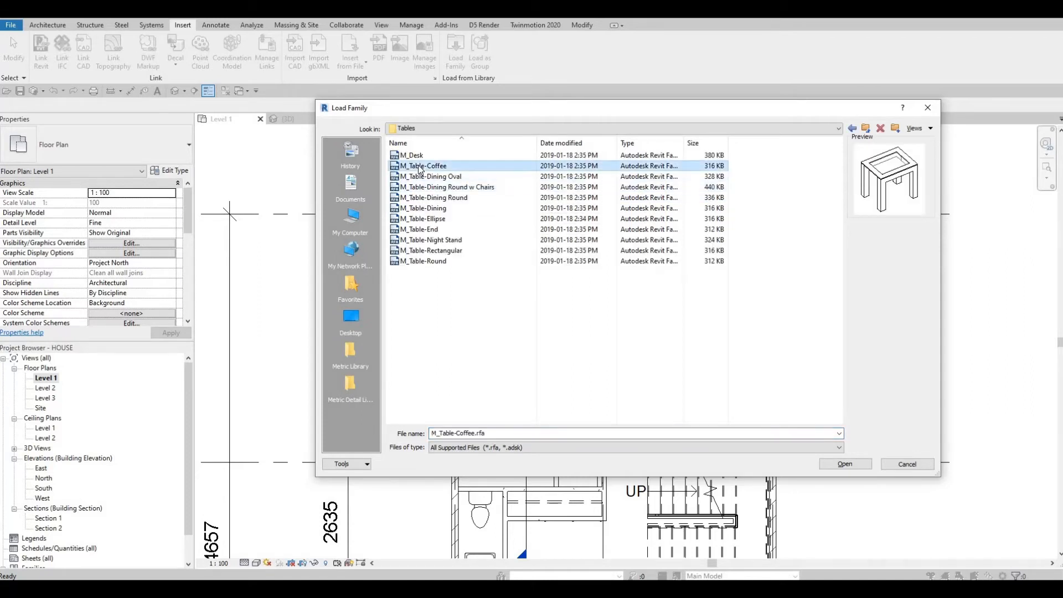
key("Down")
key("Down")
key("Down")
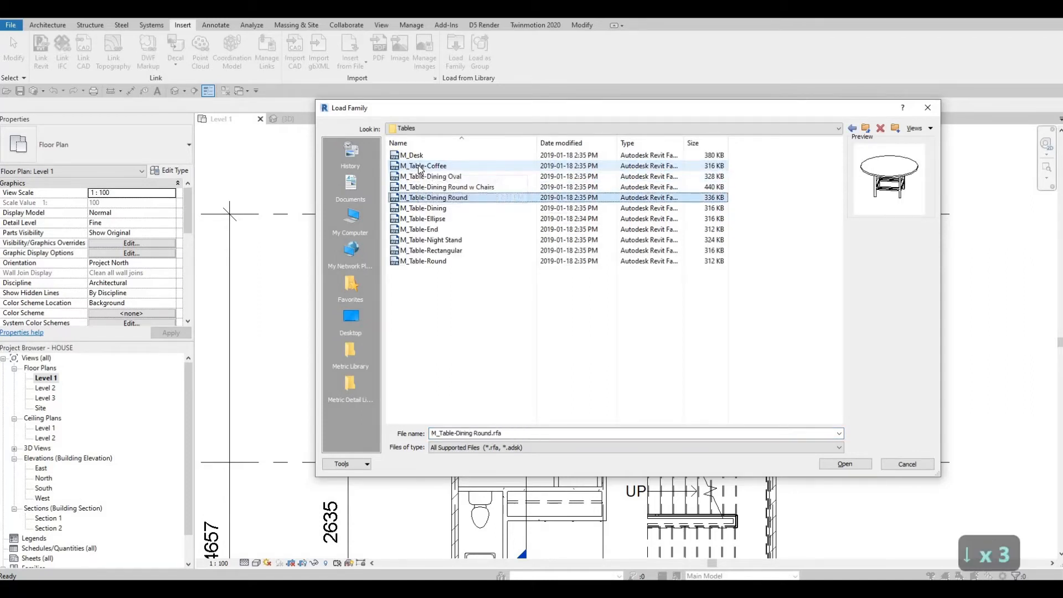
key("Up")
key("Up")
key("Up")
key("Down")
key("Down")
key("Down")
key("Down")
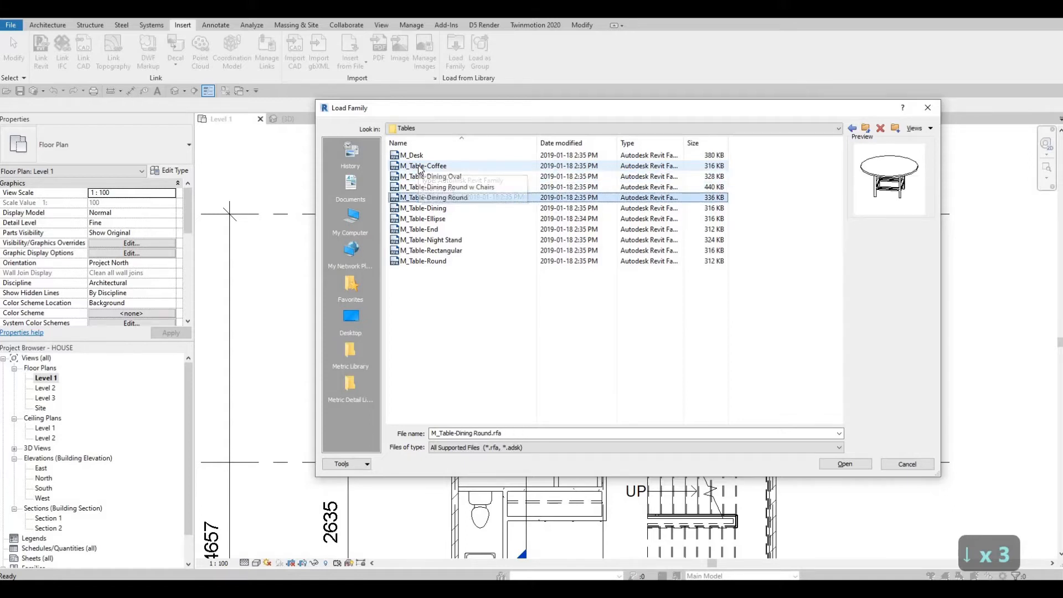
key("Up")
key("Up")
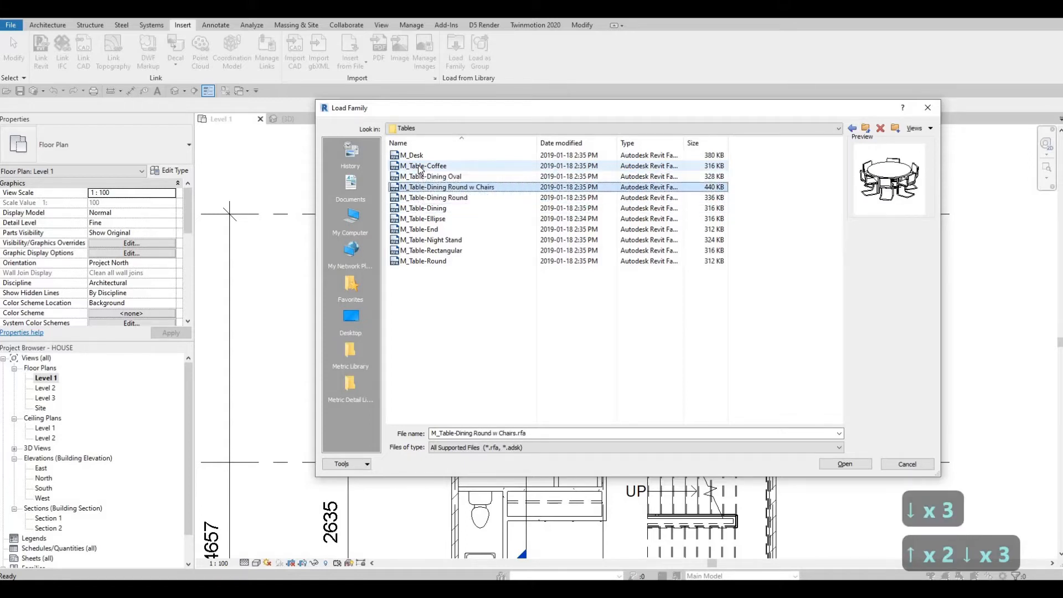
left_click(846, 467)
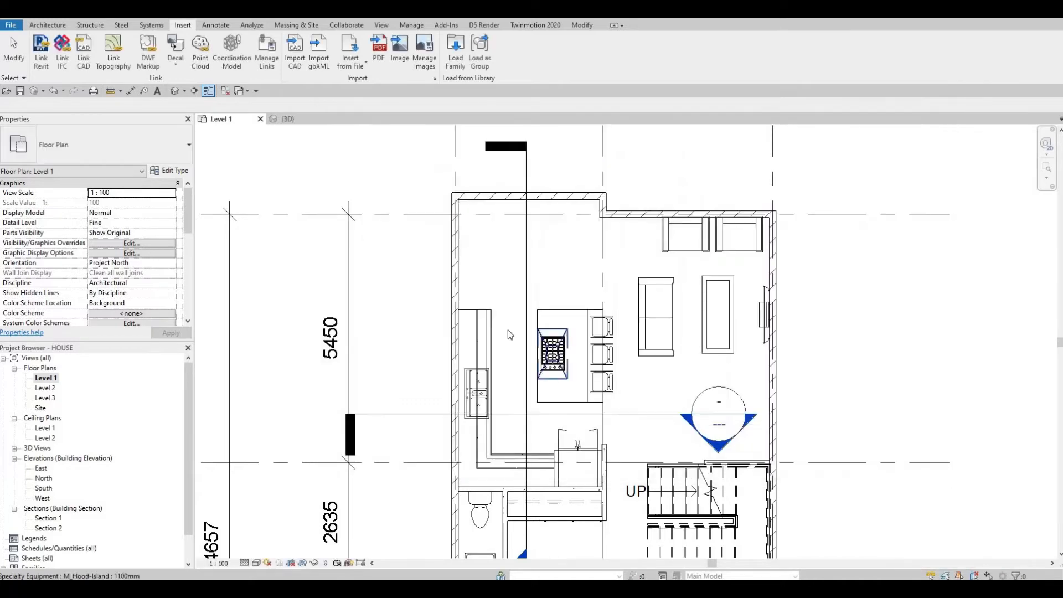
Step: Place a 0915mm Diameter round dining table with chairs in the open corner beyond the kitchen island, on the section line
key("c")
key("m")
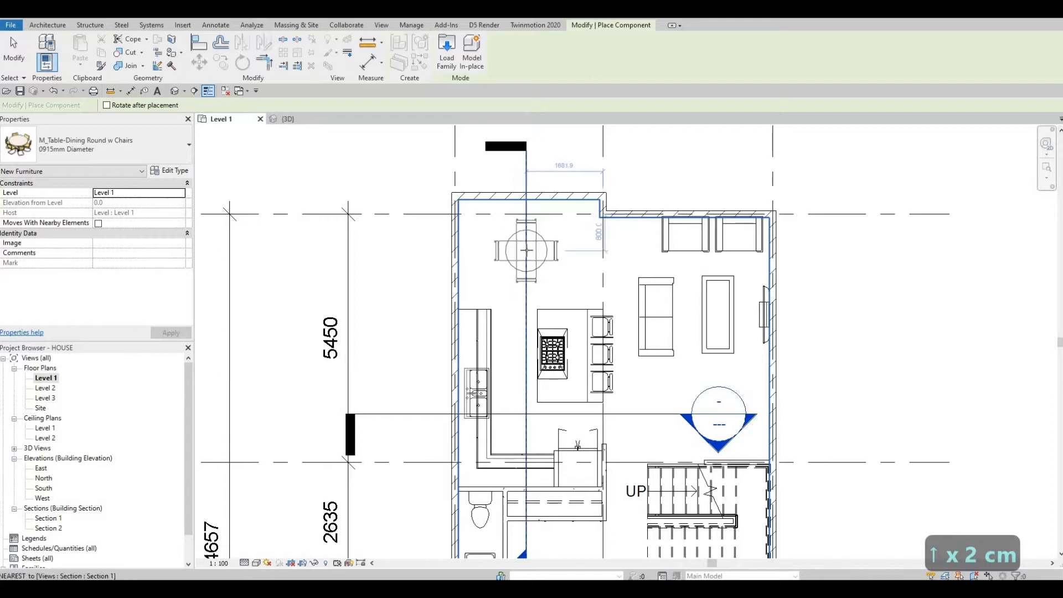
left_click(529, 263)
key("Escape")
key("Escape")
key("Escape")
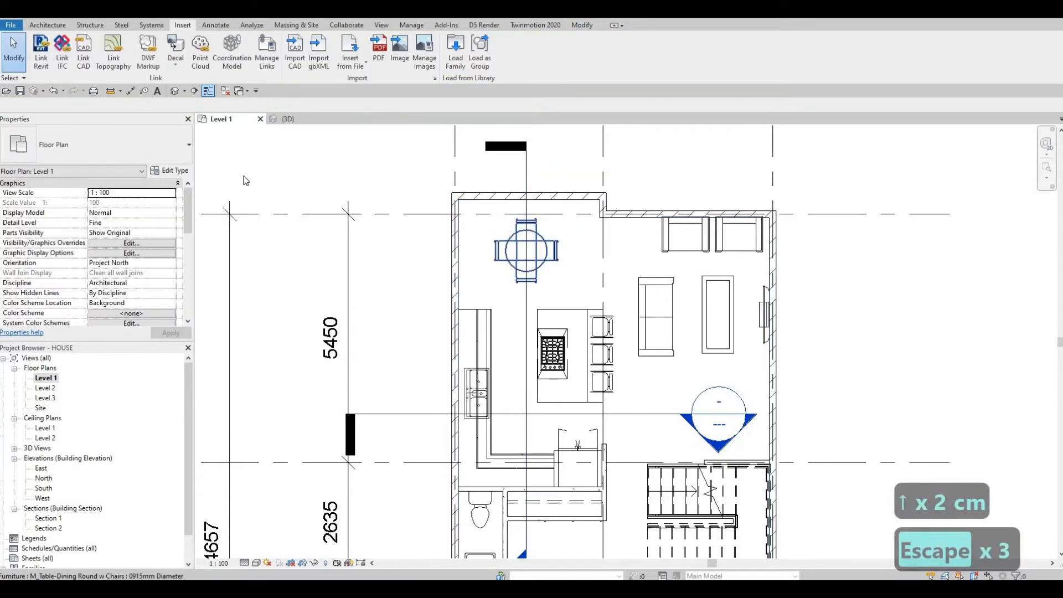
Step: Try the 2134mm and 1525mm Diameter types on the dining table, then switch it back to 0915mm Diameter
left_click(526, 251)
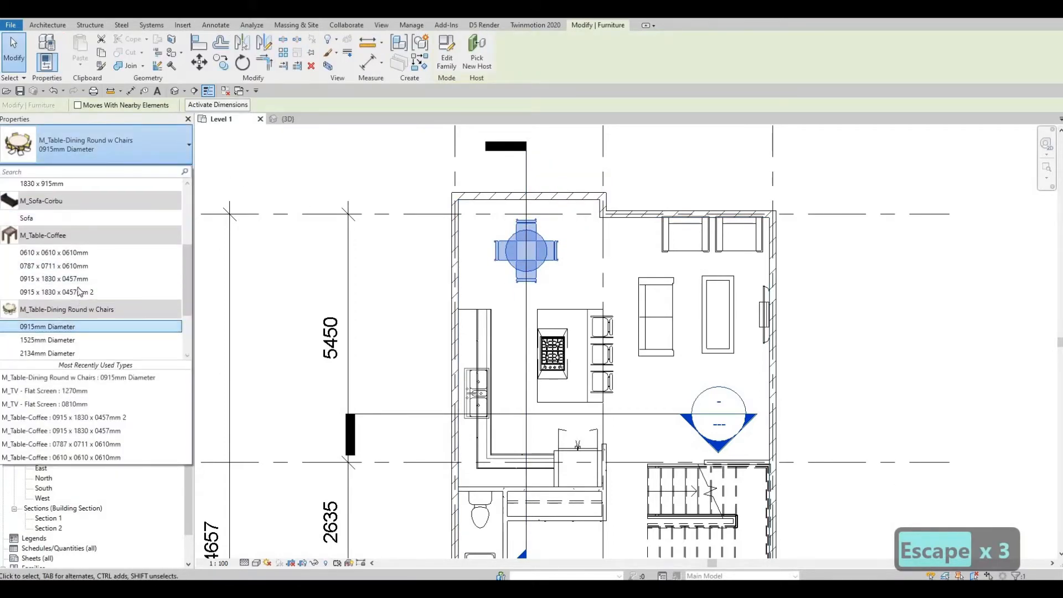
scroll(69, 293, "down", 3)
left_click(75, 275)
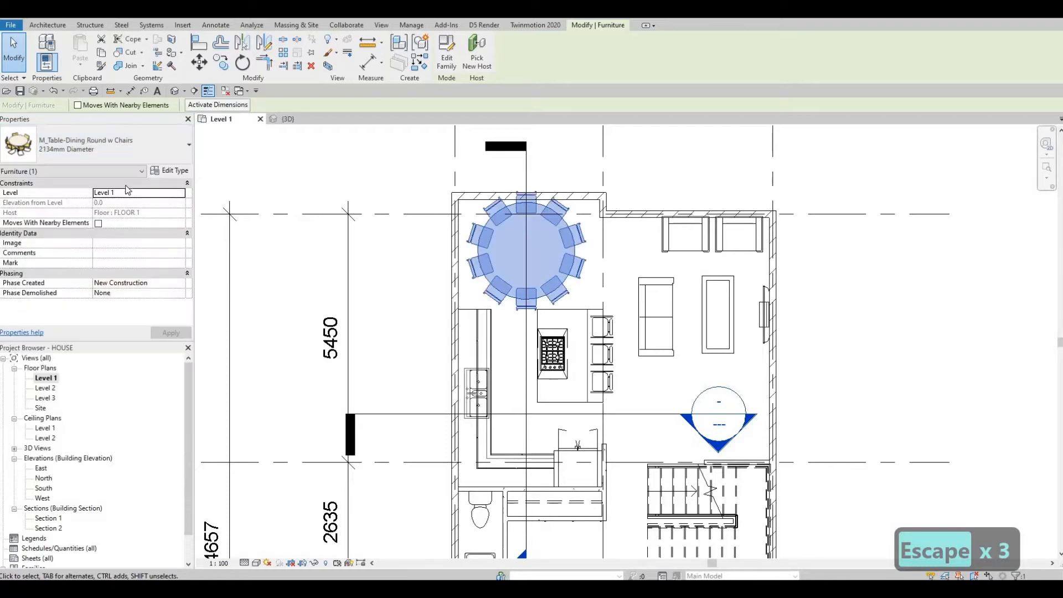
left_click(145, 146)
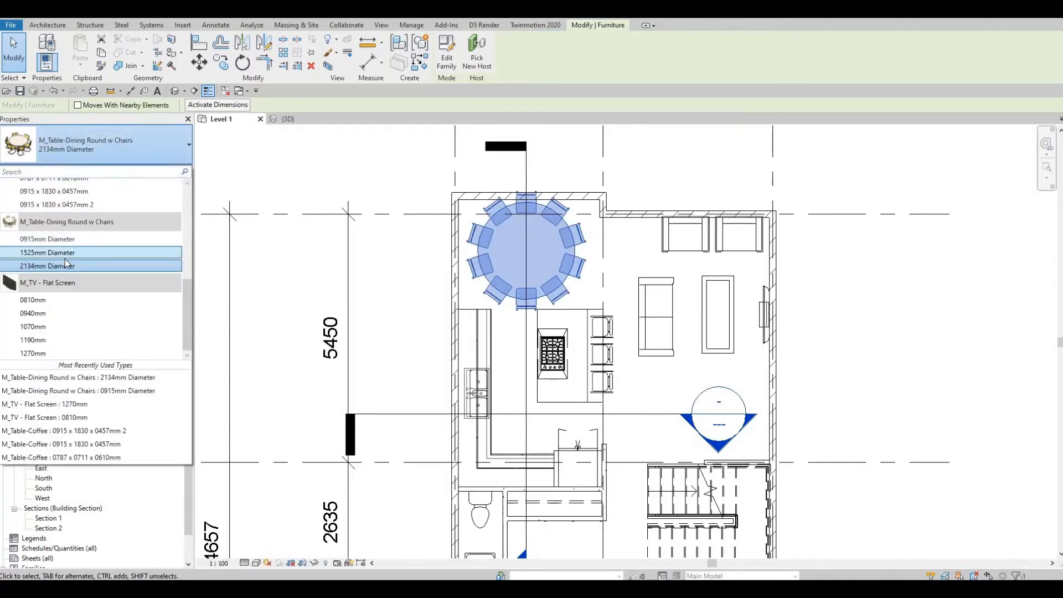
left_click(65, 258)
left_click(108, 155)
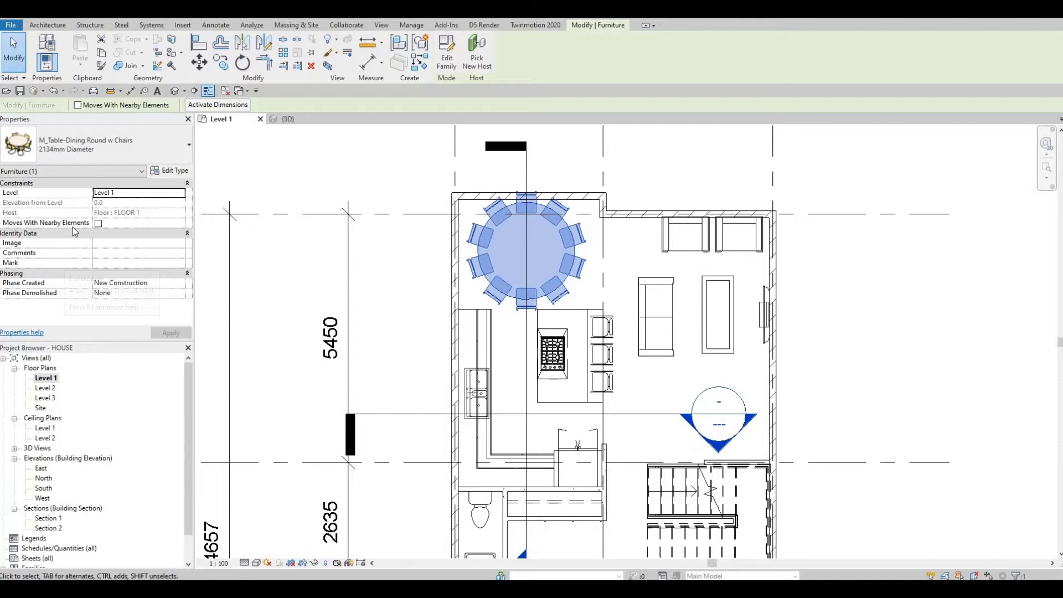
left_click(59, 253)
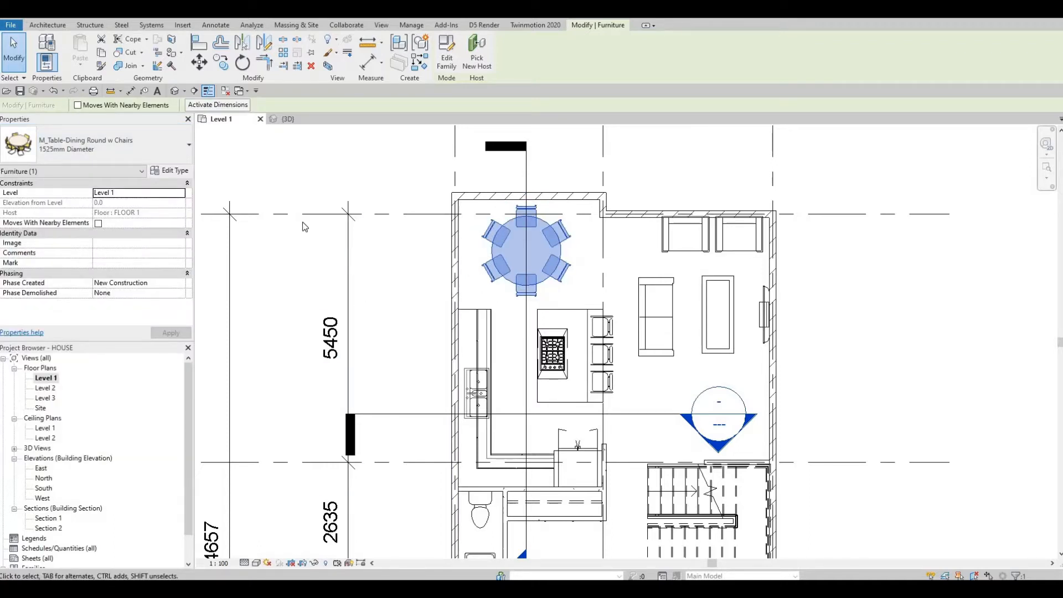
left_click(164, 157)
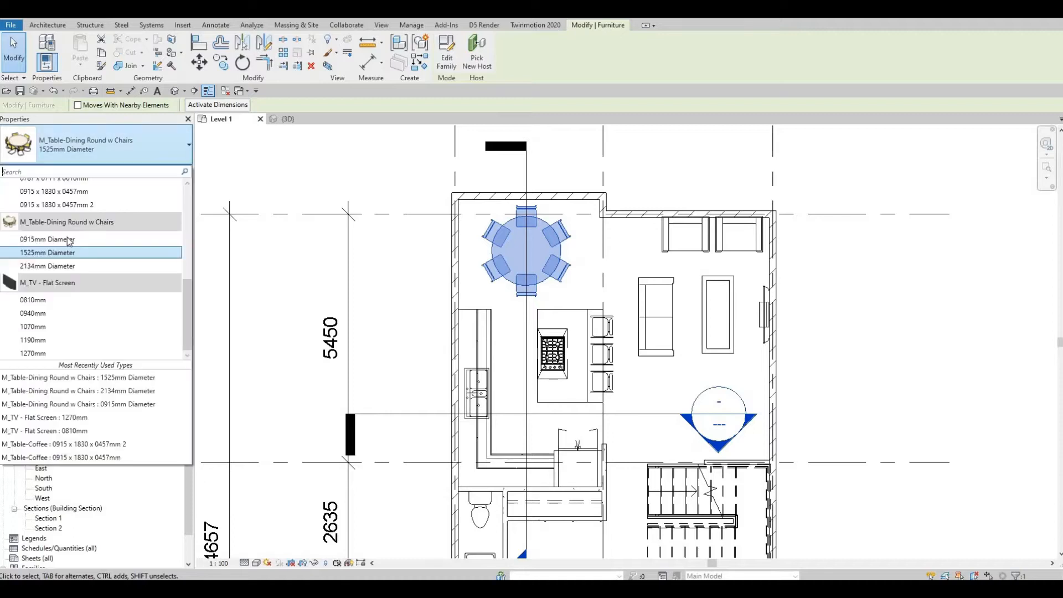
left_click(70, 241)
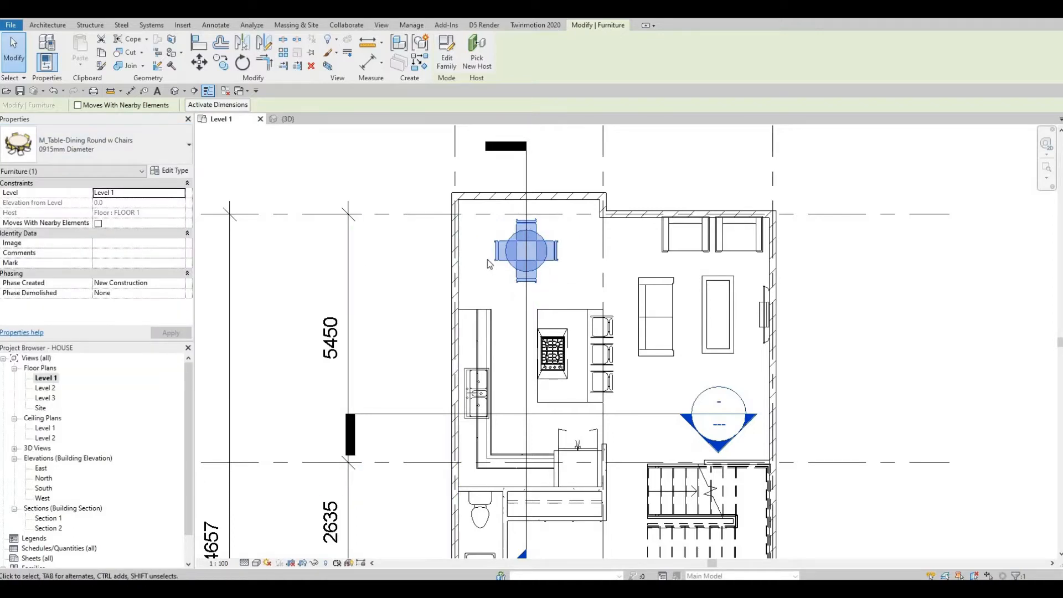
Step: Change the round dining table's type to 1525mm Diameter
left_click(111, 149)
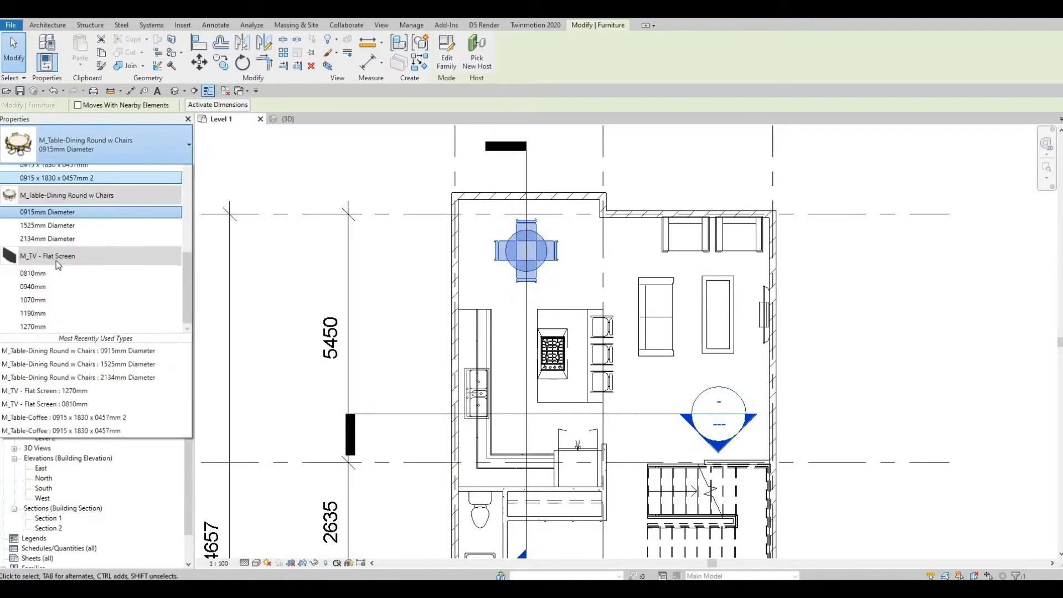
left_click(60, 255)
key("Escape")
key("Escape")
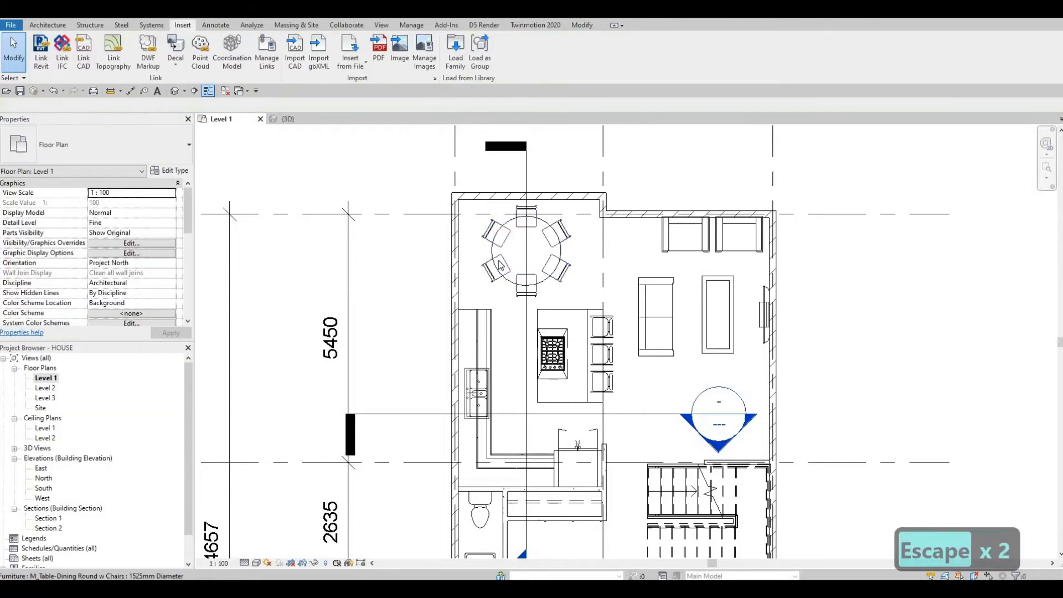
Step: Nudge the round dining table slightly off the section line toward the kitchen-side exterior wall
left_click(497, 260)
key("Left")
key("Left")
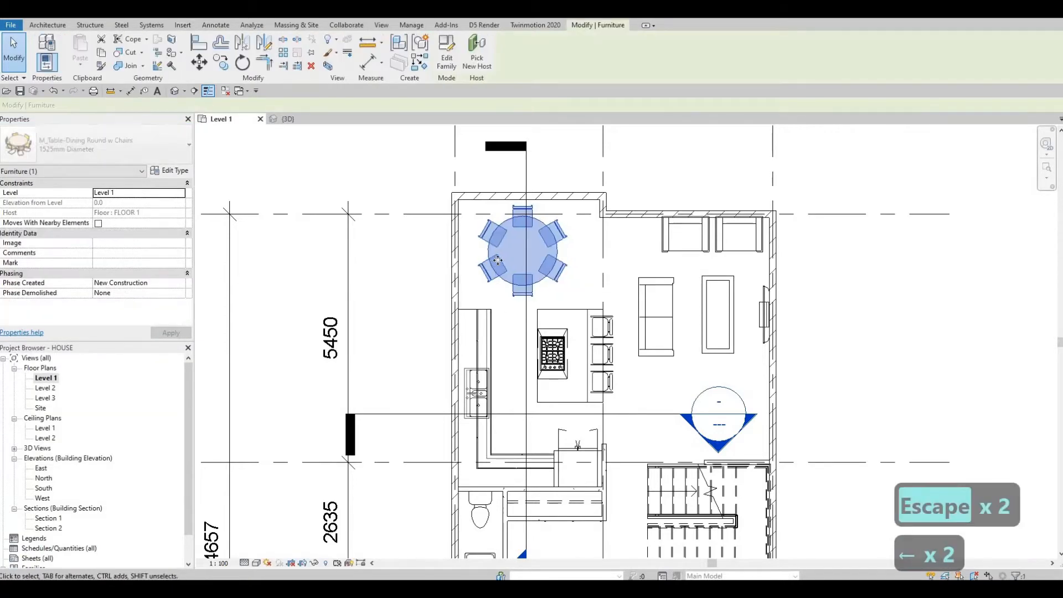
key("Down")
key("Down")
key("Right")
key("Up")
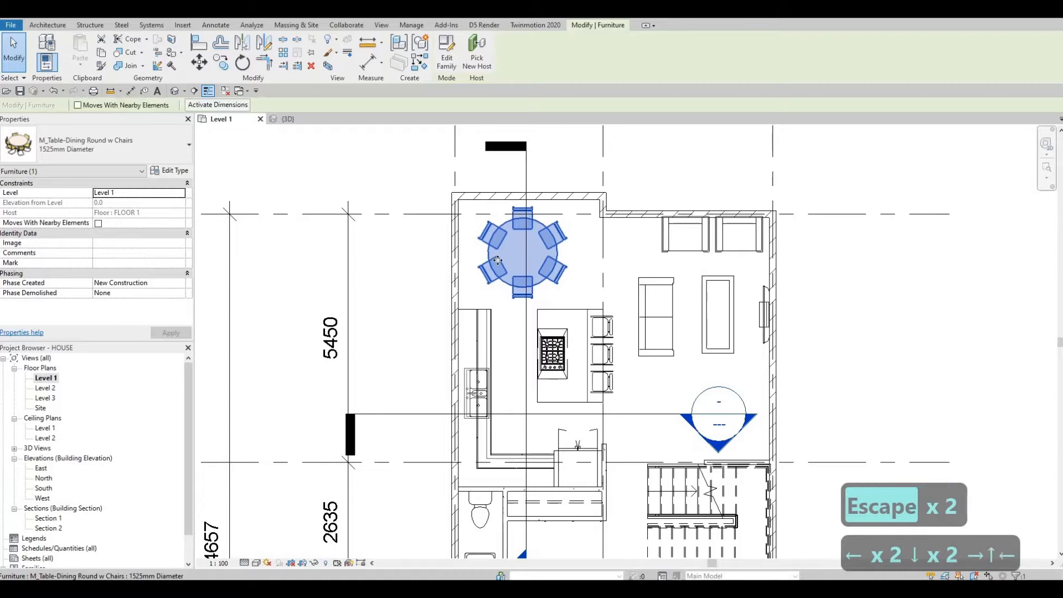
key("Left")
key("Left")
key("Escape")
key("Escape")
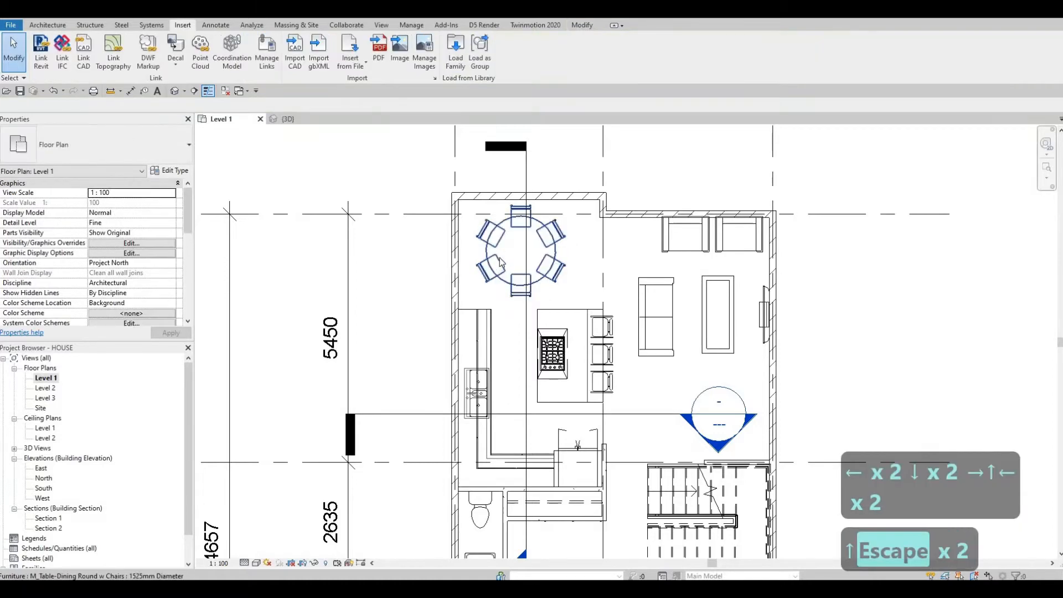
Step: Extend the vertical section line so its head sits outside the building, beyond grid D
scroll(598, 332, "down", 3)
middle_click_drag(576, 460, 516, 317)
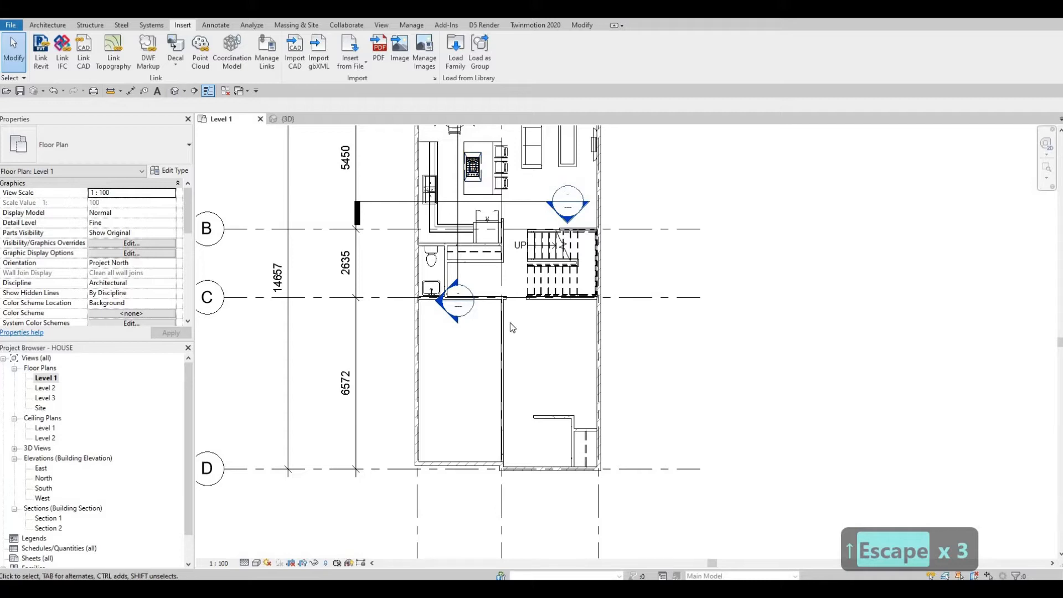
scroll(469, 339, "up", 1)
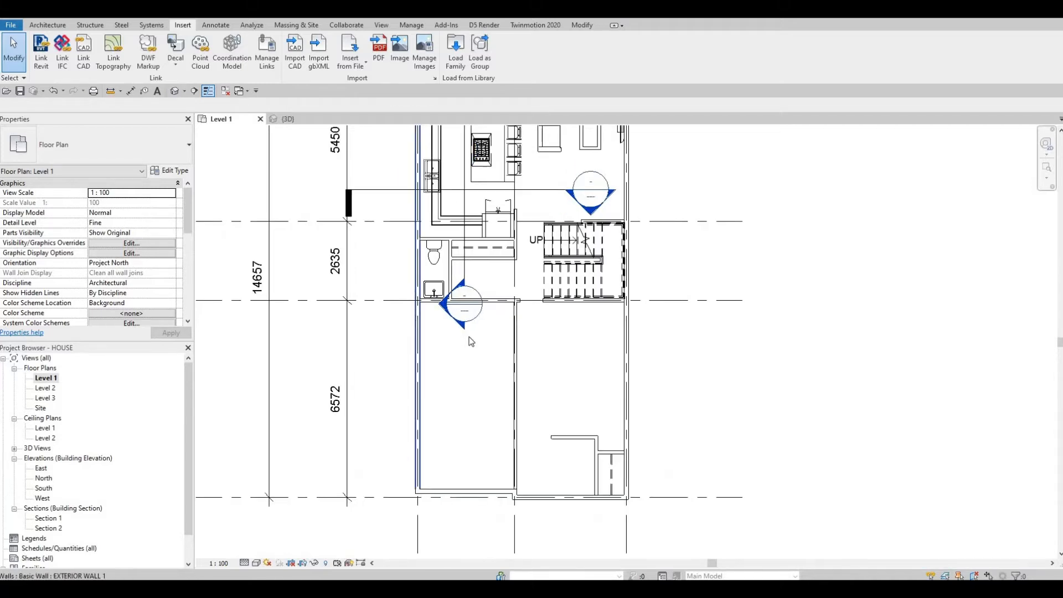
scroll(460, 327, "up", 1)
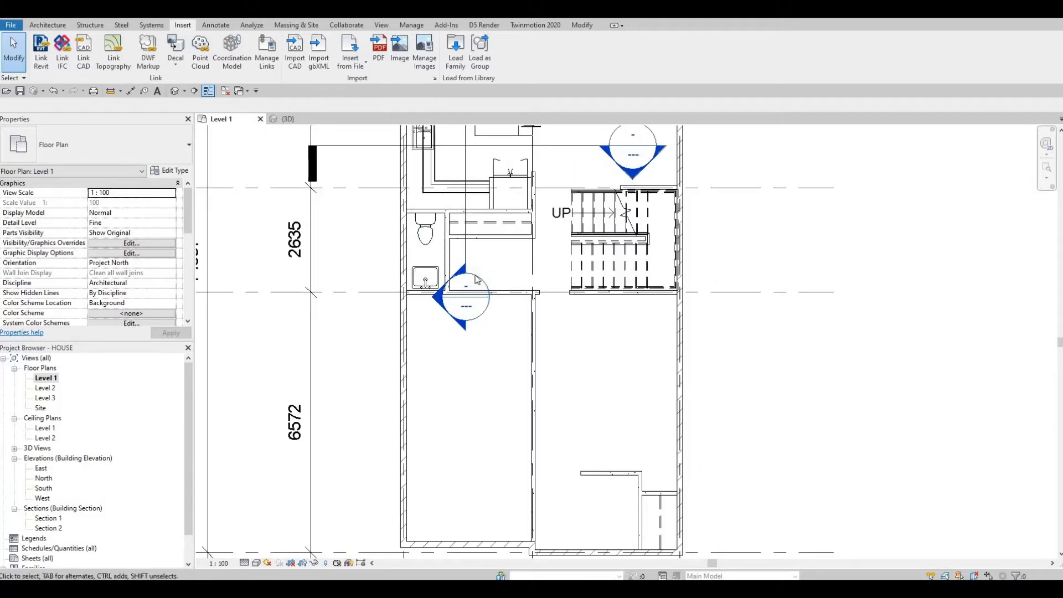
scroll(473, 244, "down", 3)
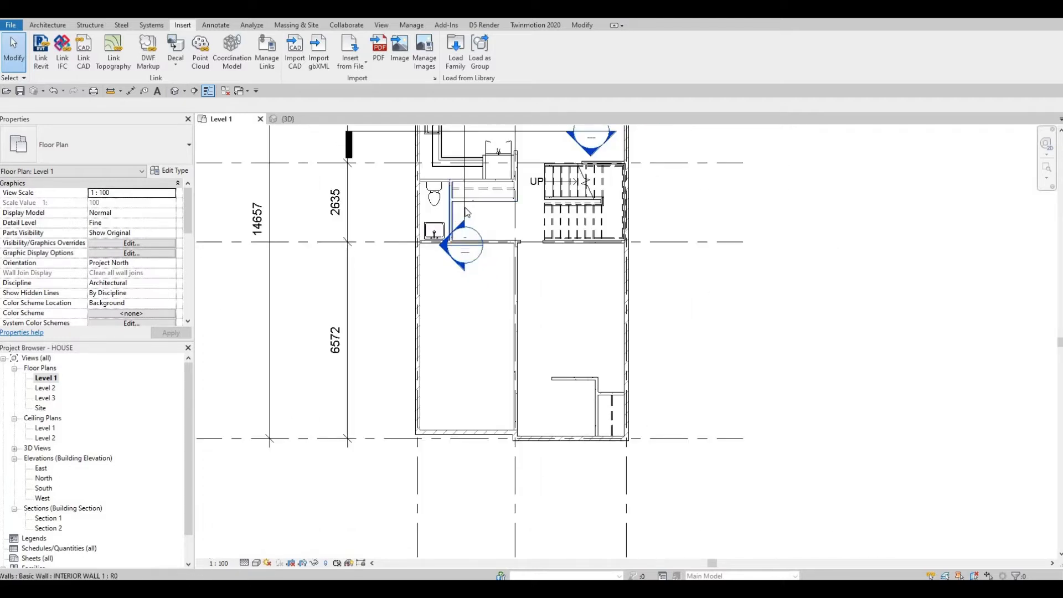
left_click(465, 260)
scroll(476, 233, "down", 3)
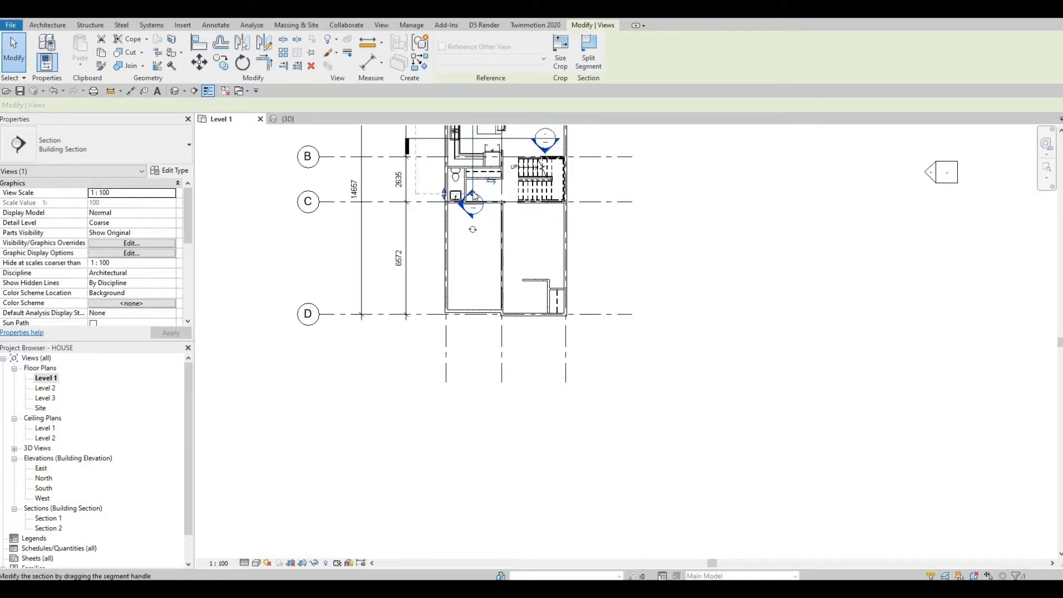
left_click(472, 255)
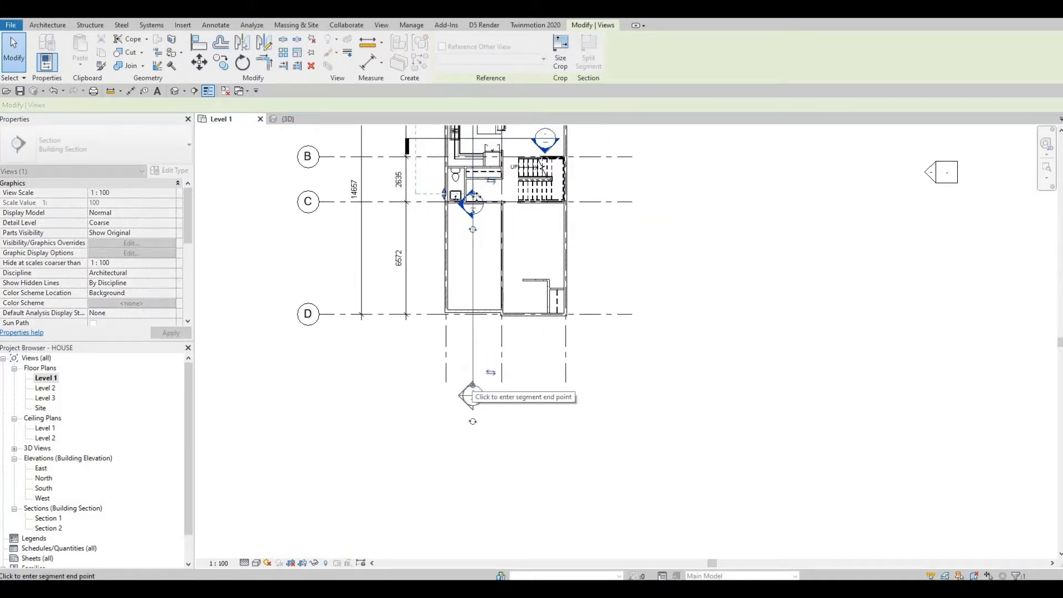
left_click(473, 390)
Step: Extend the horizontal section line so its head sits outside the exterior wall on the TV side
scroll(480, 214, "up", 4)
scroll(526, 253, "up", 2)
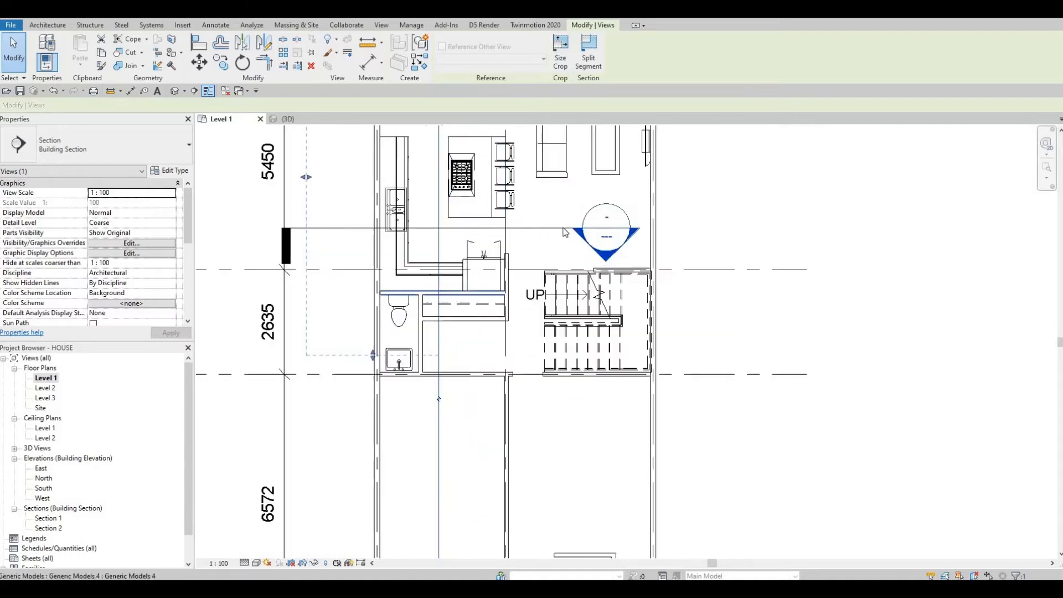
left_click(581, 228)
left_click_drag(583, 228, 750, 228)
key("Escape")
Step: Load the M_Table-Dining family from the Tables folder
middle_click_drag(526, 186, 514, 270)
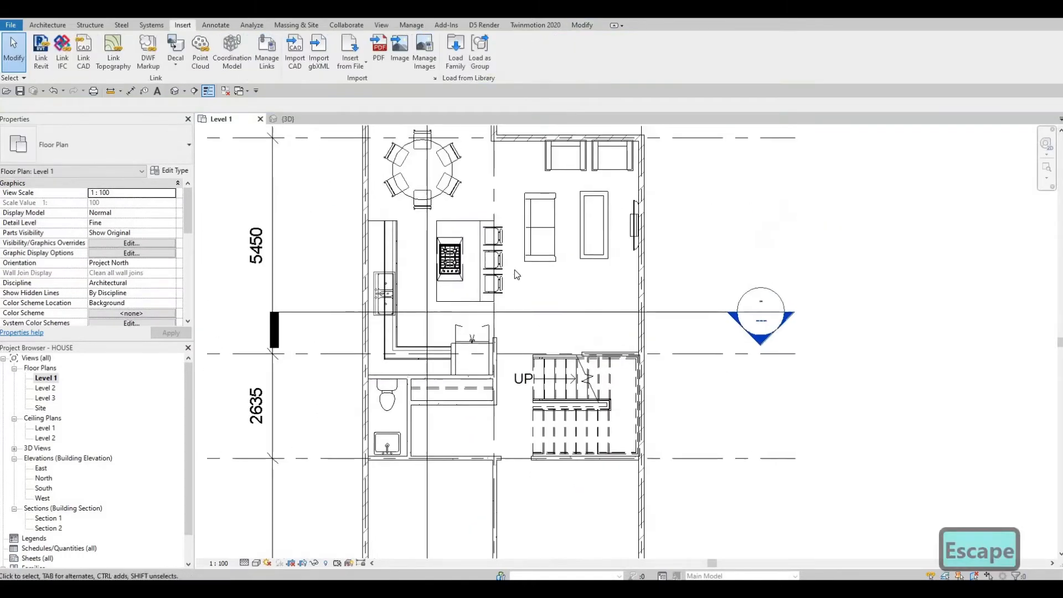
middle_click_drag(601, 295, 551, 266)
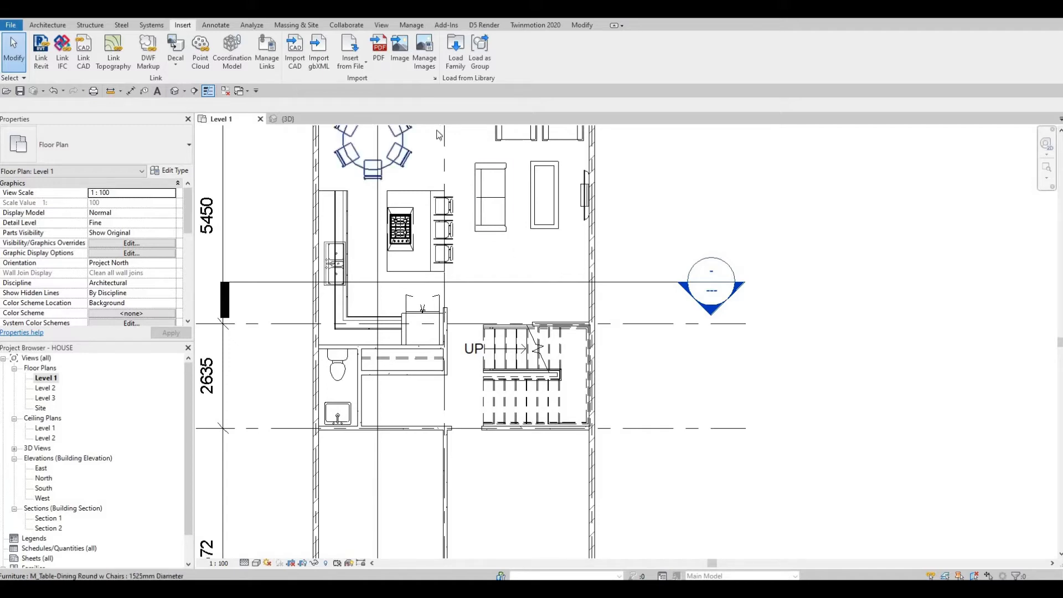
left_click(454, 49)
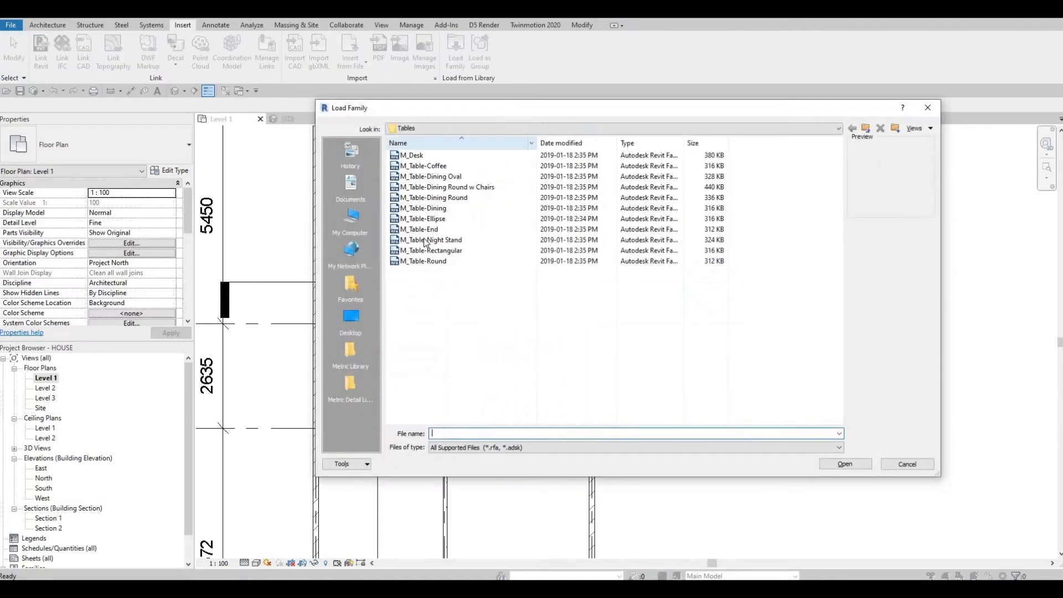
left_click(435, 209)
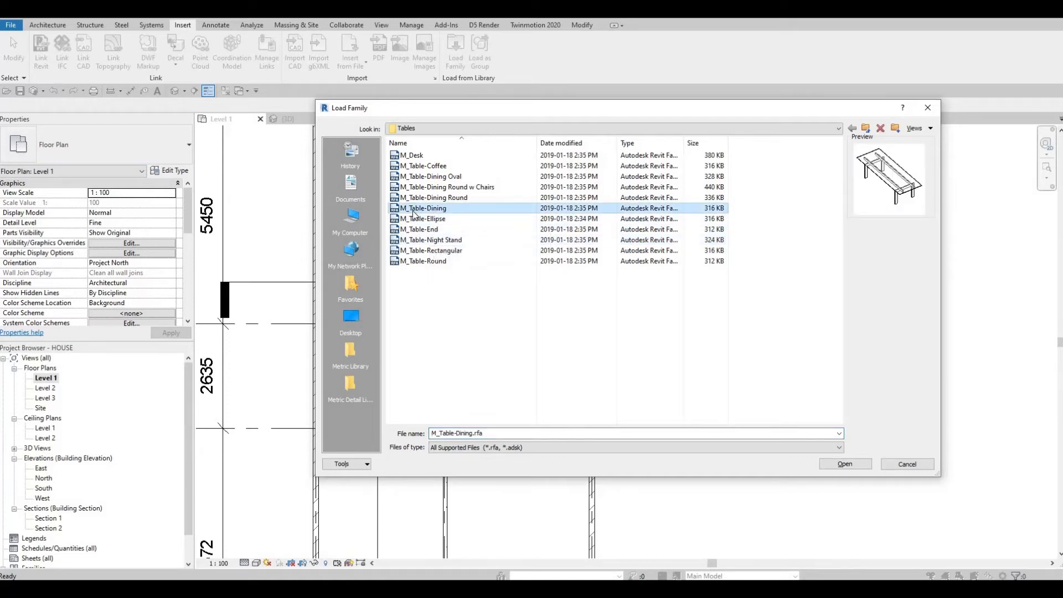
left_click(856, 464)
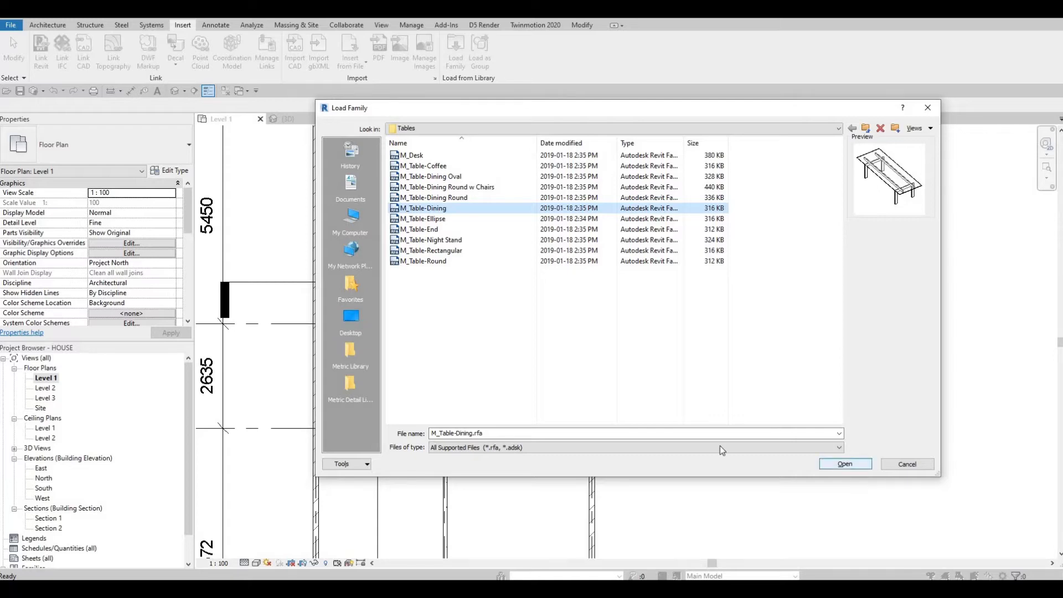
Step: Place a 0762 x 2134mm M_Table-Dining table in the room between the stairs and grid D, its long side parallel to the side walls
middle_click_drag(535, 473, 602, 288)
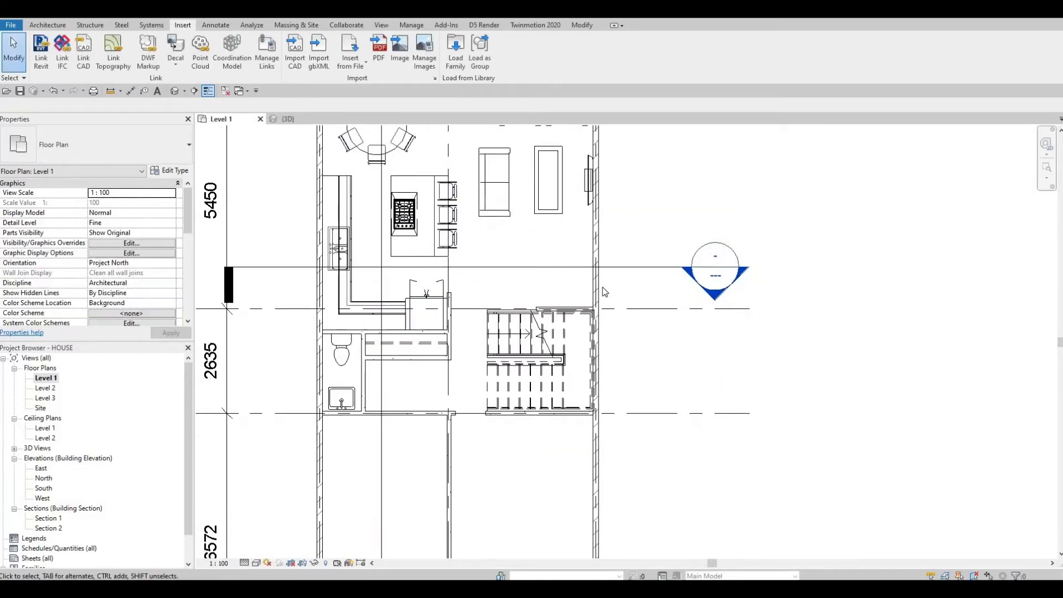
scroll(601, 307, "down", 1)
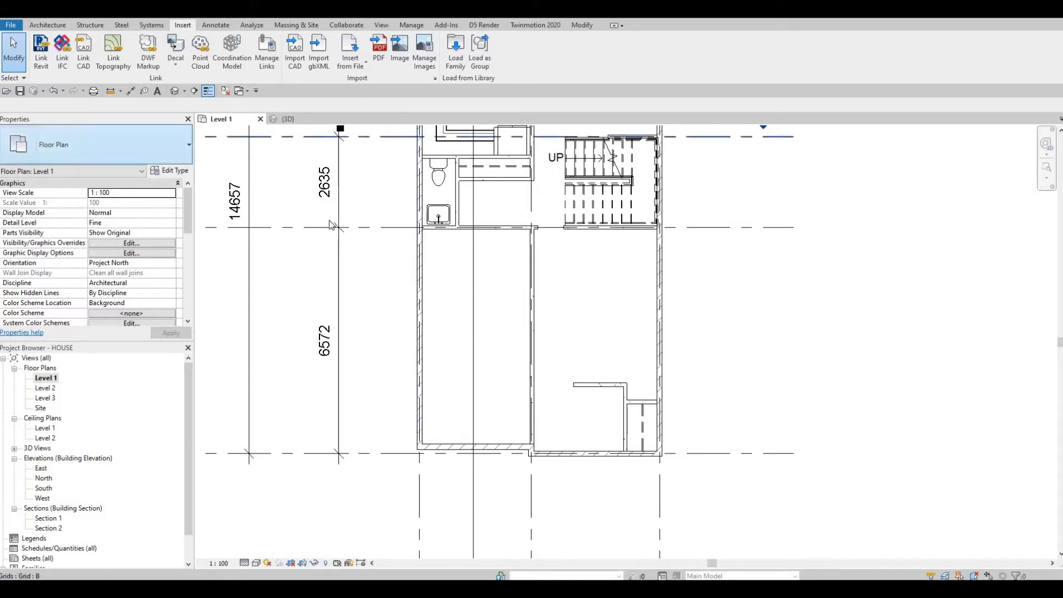
key("c")
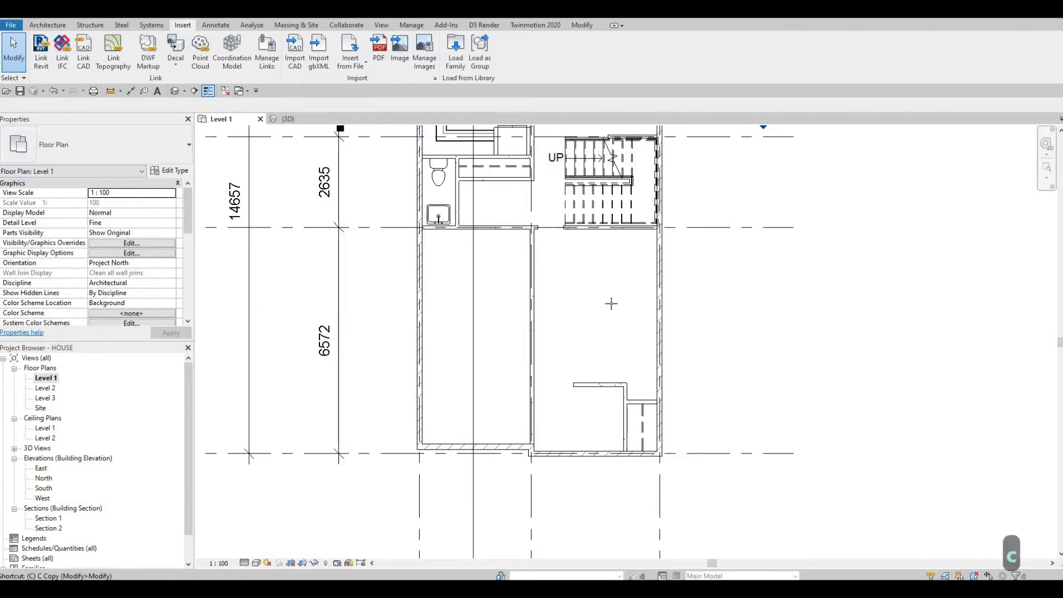
key("m")
key("space")
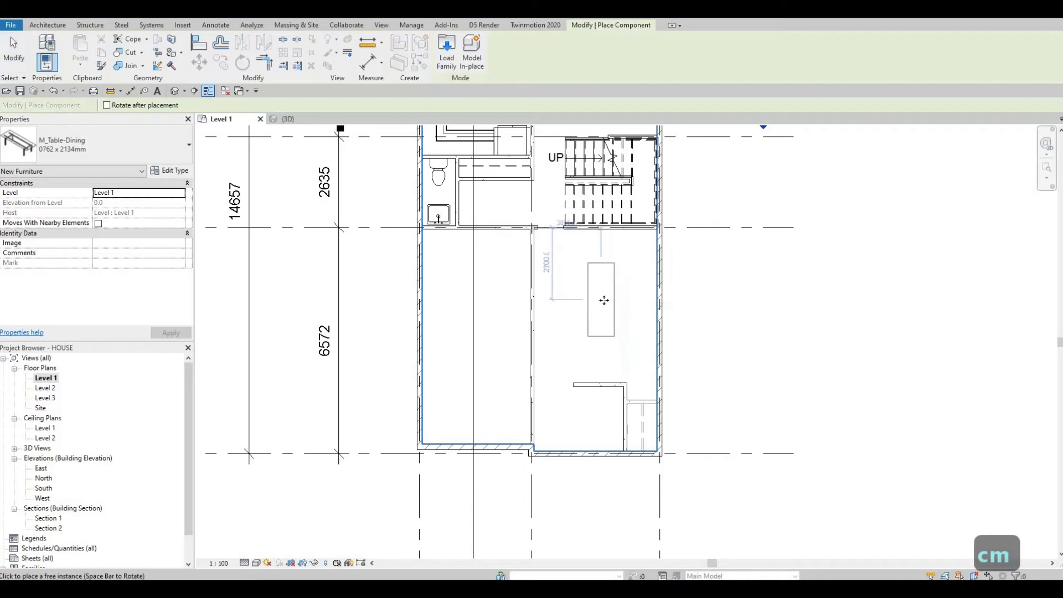
key("Escape")
key("Escape")
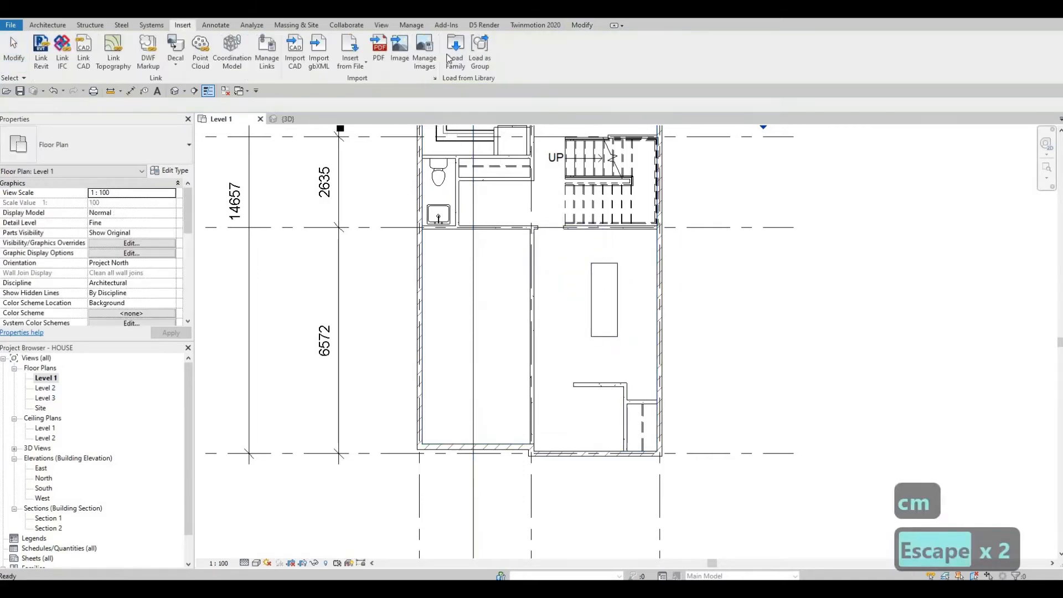
Step: Load the M_Chair-Breuer family from the Furniture library's Seating folder, overwriting the existing version
left_click(456, 51)
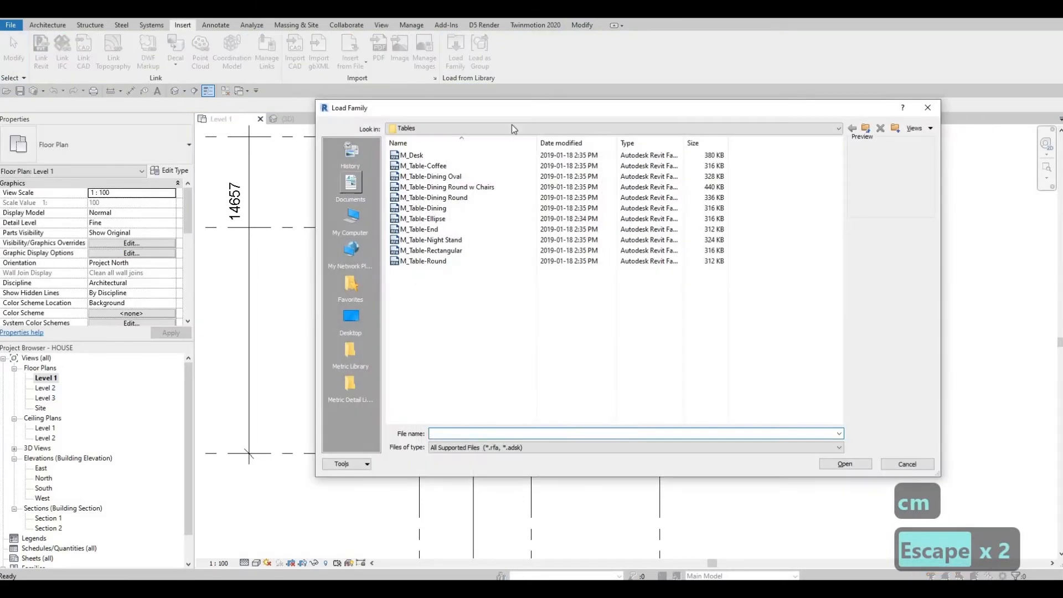
left_click(479, 128)
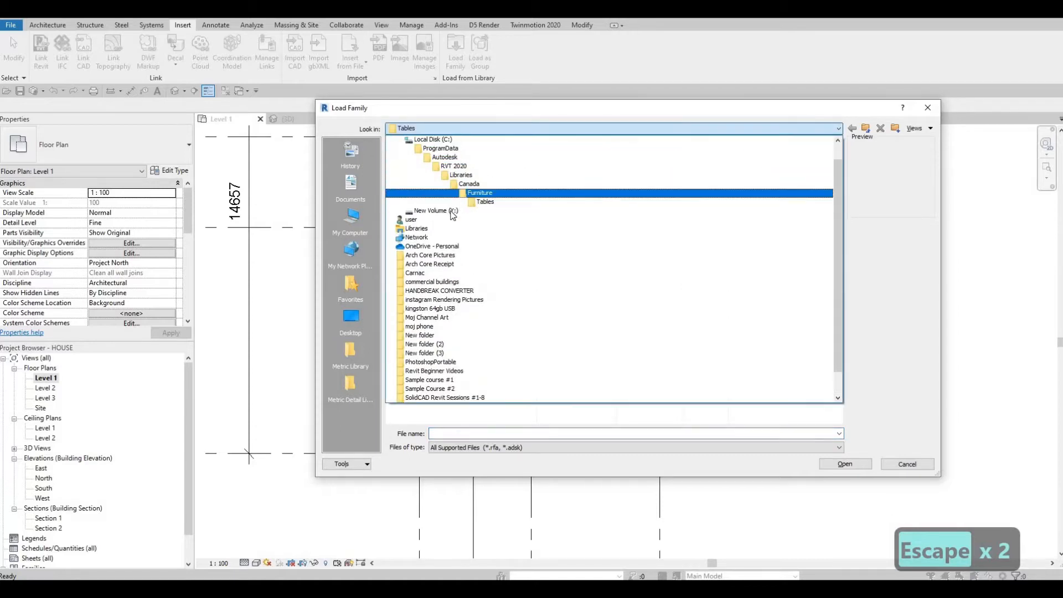
left_click(452, 200)
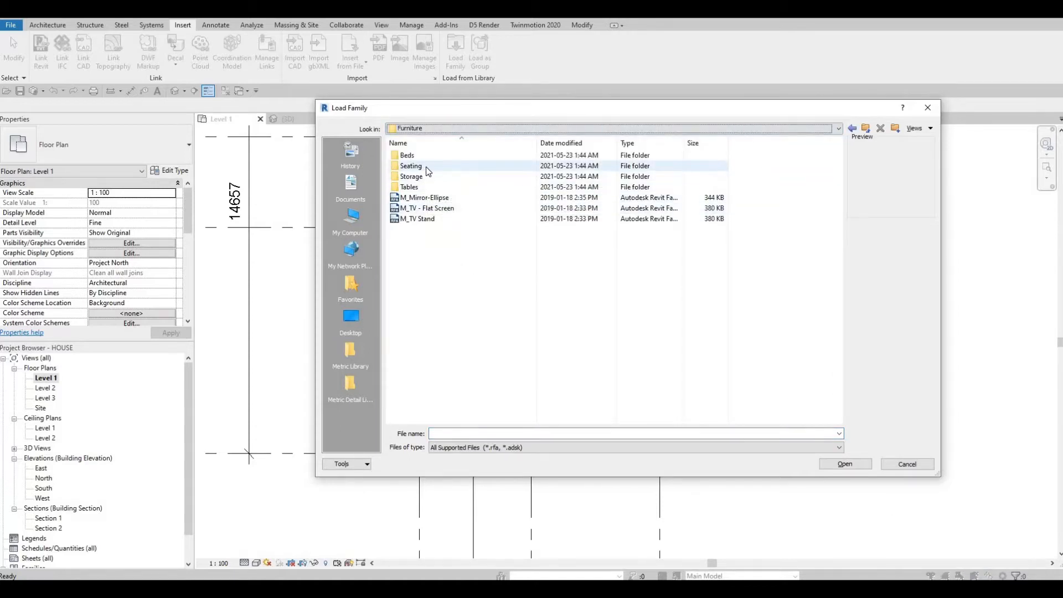
double_click(426, 167)
left_click(428, 166)
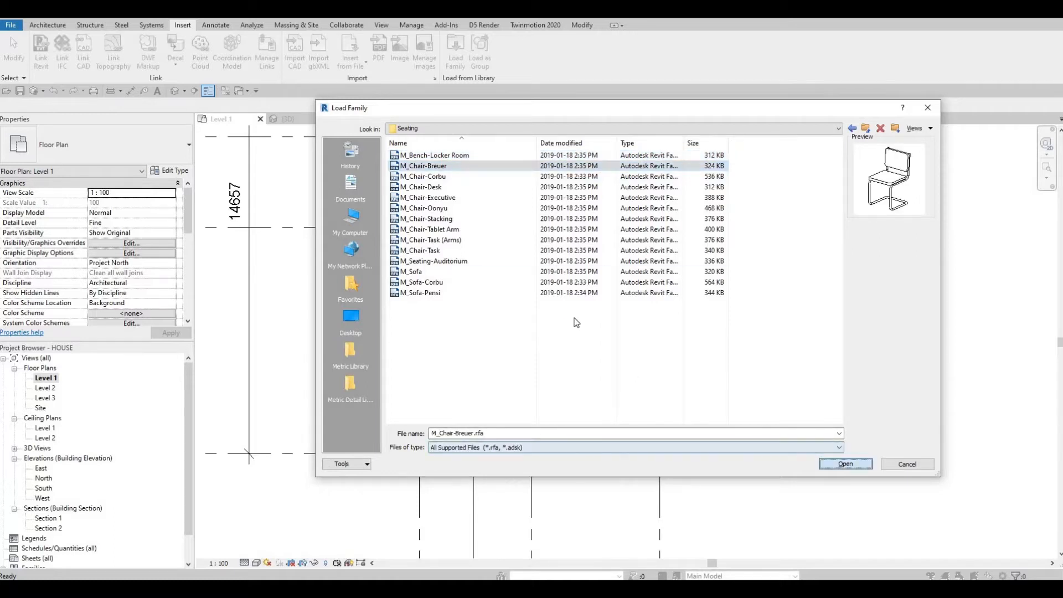
key("Return")
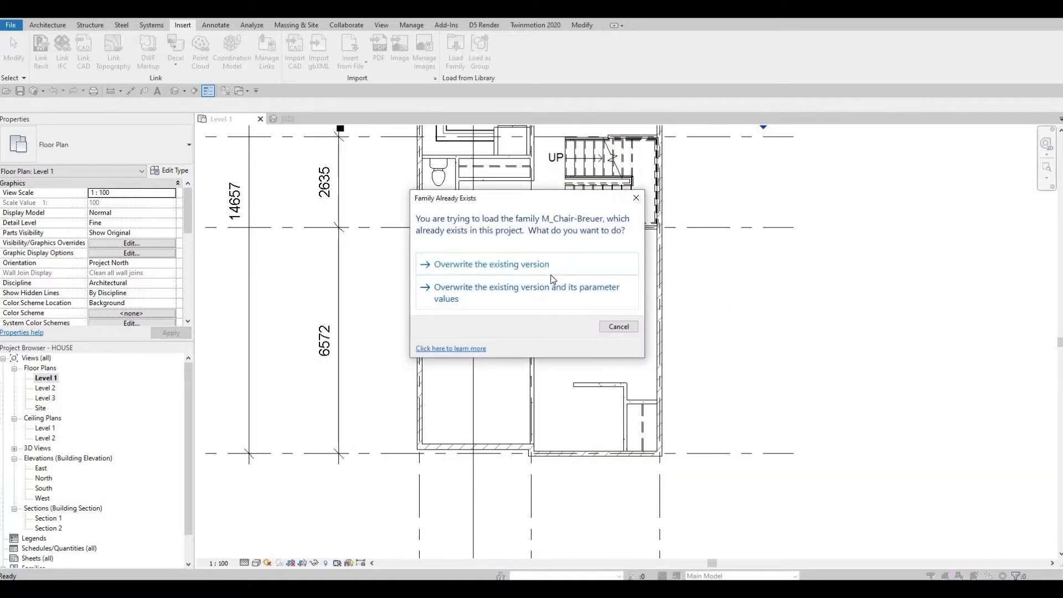
left_click(552, 274)
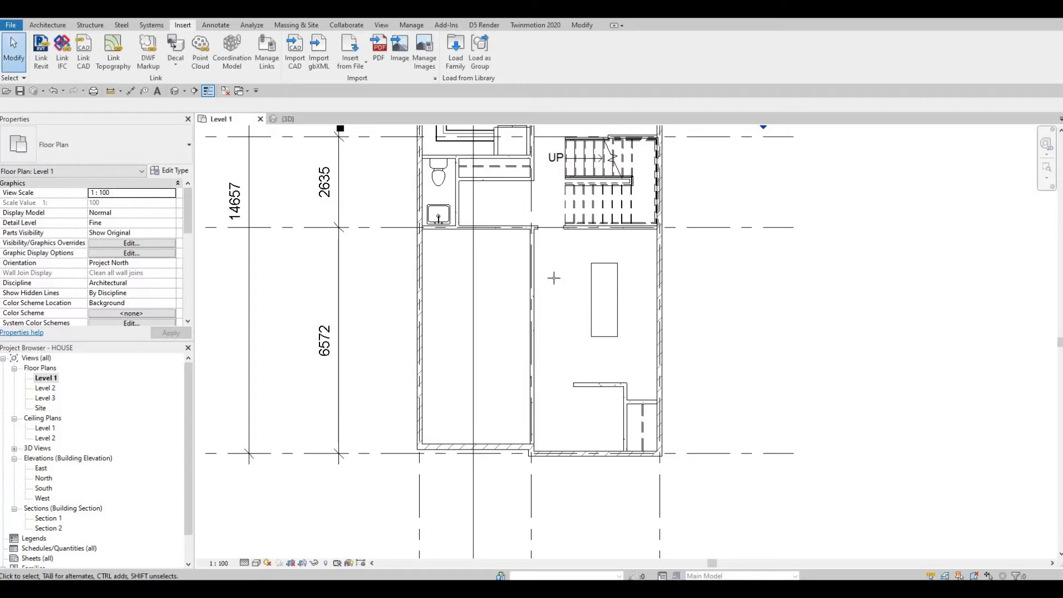
key("Escape")
key("Escape")
key("Escape")
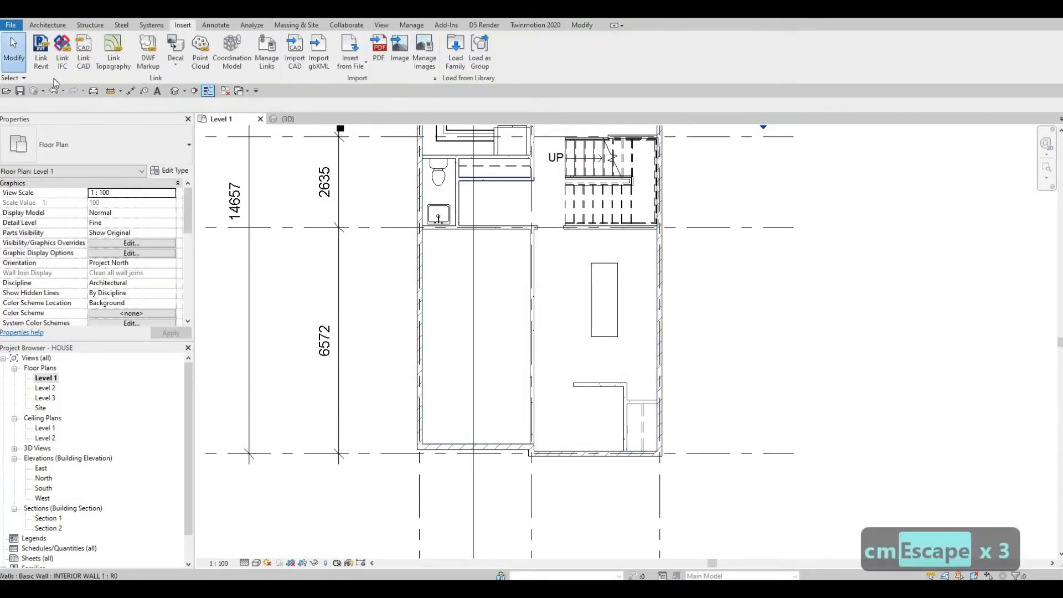
Step: Place one M_Chair-Breuer at the dining table's short end nearest the stairs, rotated so its seat tucks under the table
scroll(121, 72, "up", 4)
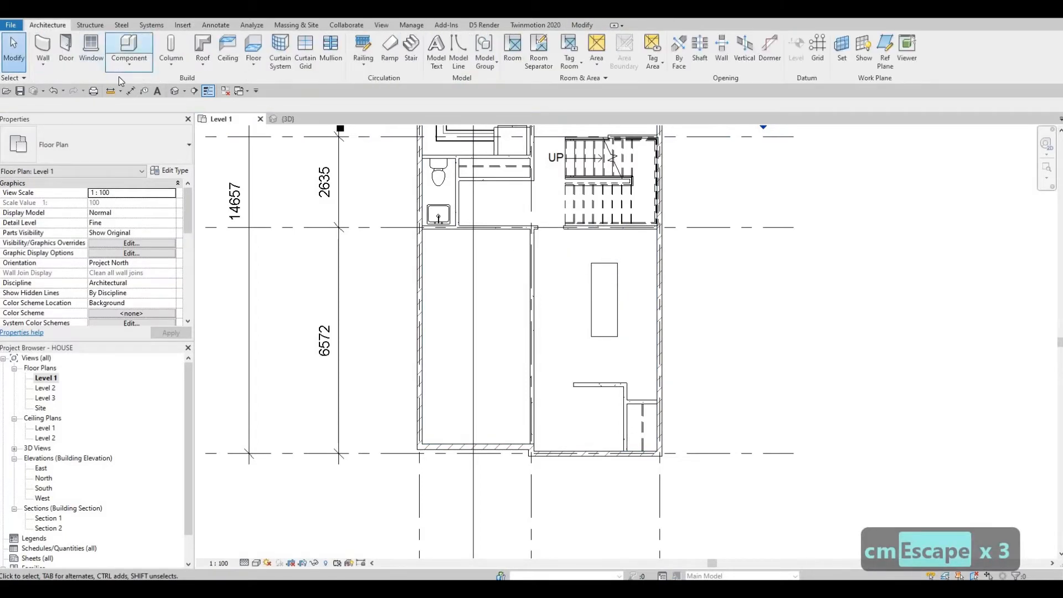
left_click(129, 65)
left_click(133, 85)
key("Escape")
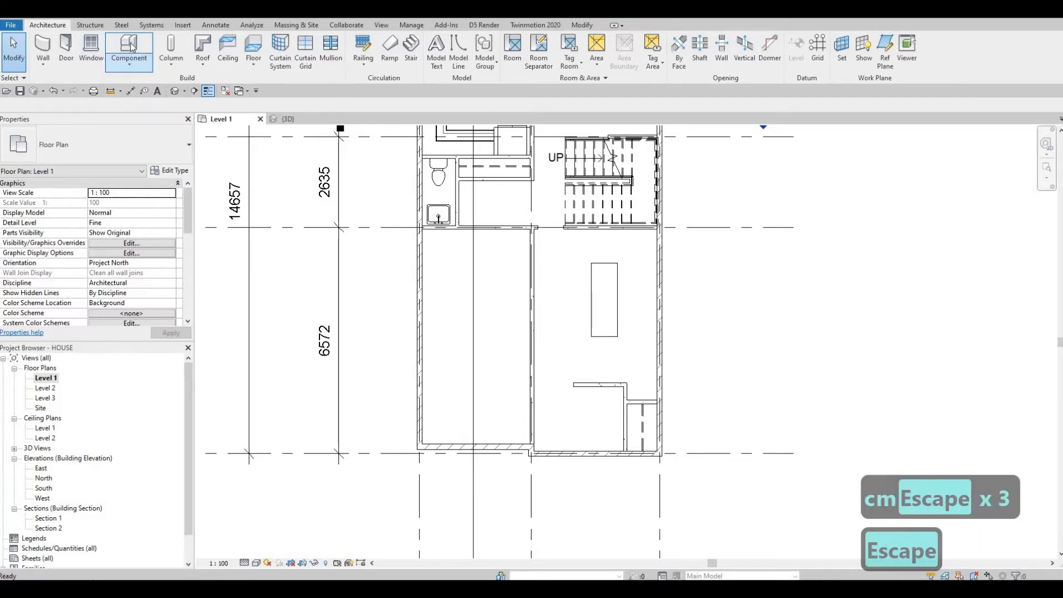
left_click(136, 143)
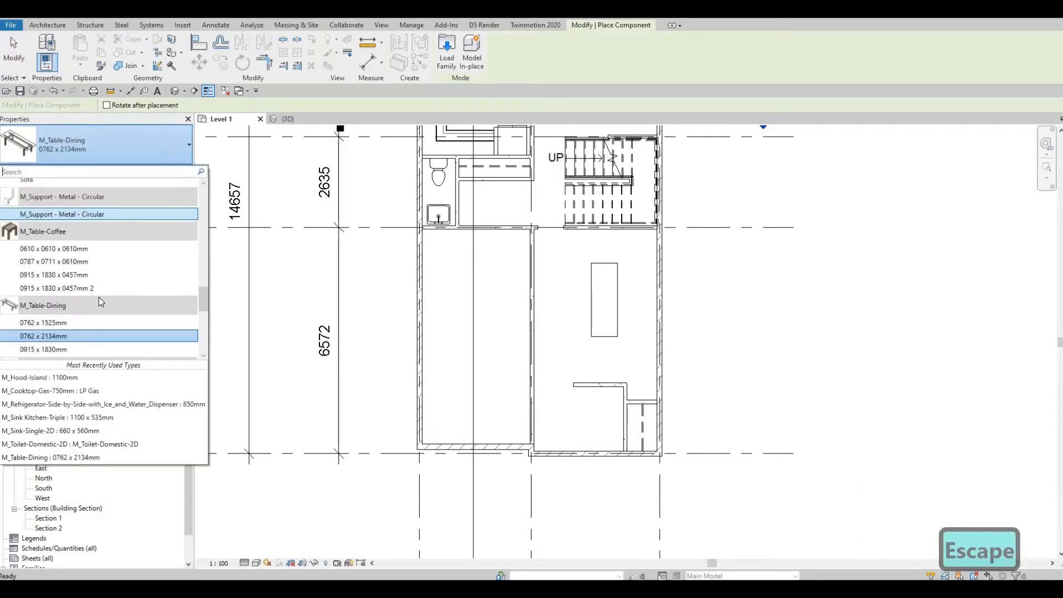
scroll(109, 313, "down", 3)
scroll(110, 317, "down", 1)
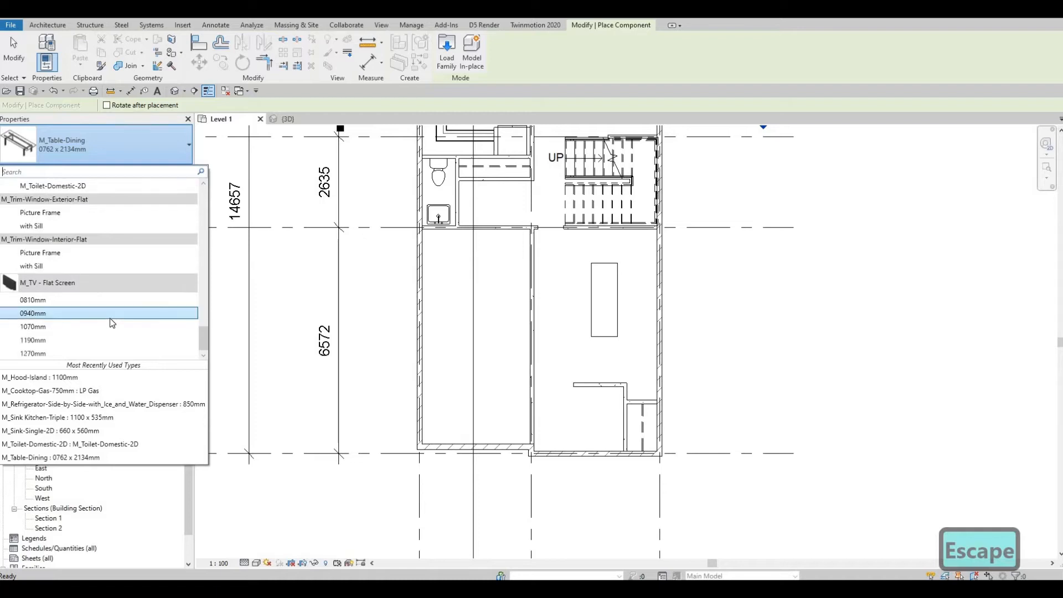
scroll(109, 318, "up", 10)
scroll(109, 318, "up", 10)
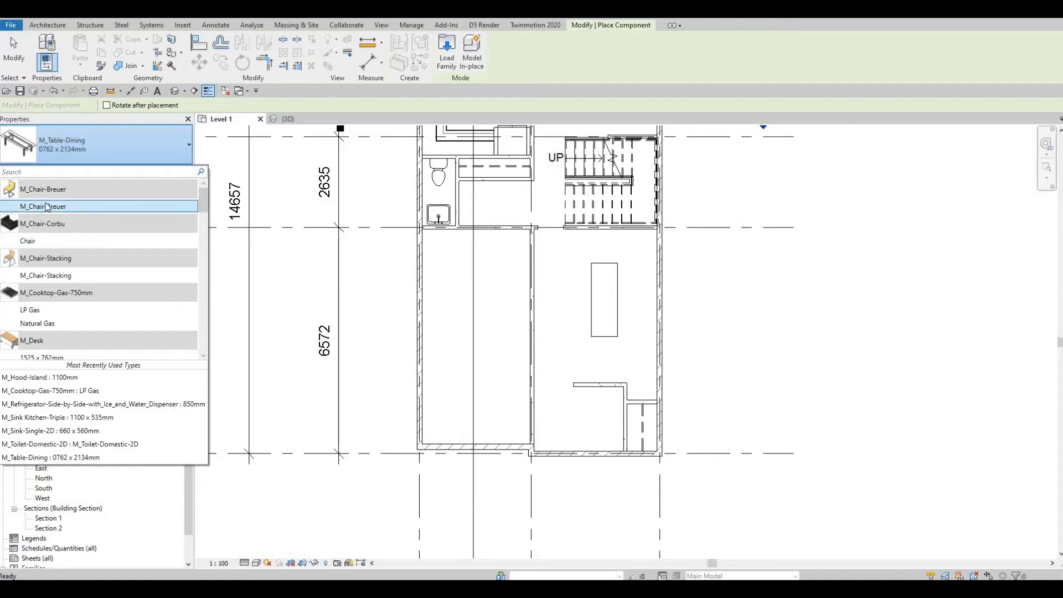
mouse_move(47, 207)
left_click(111, 206)
scroll(623, 265, "up", 5)
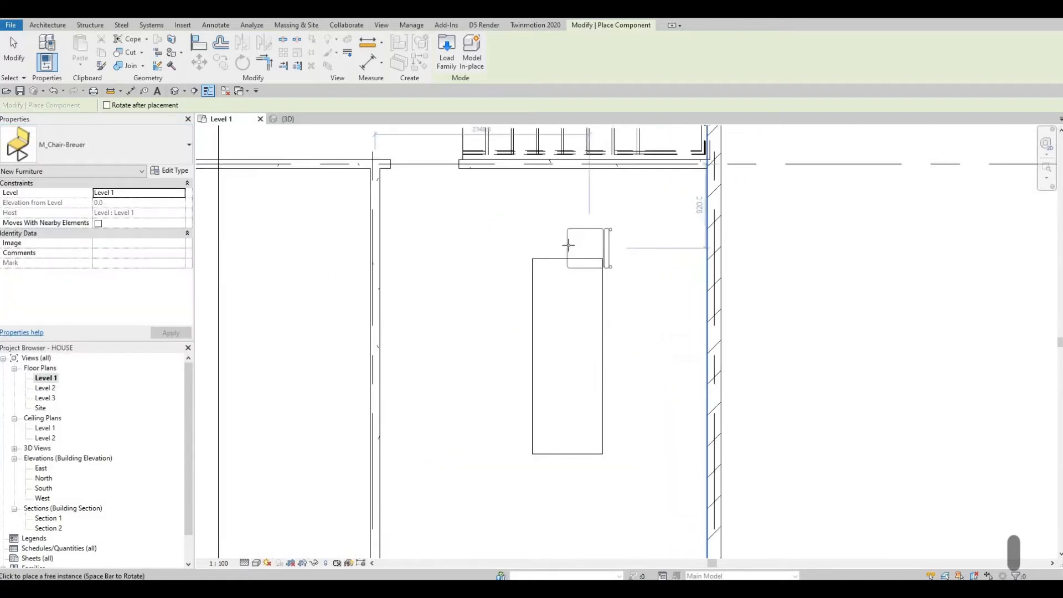
key("space")
key("space")
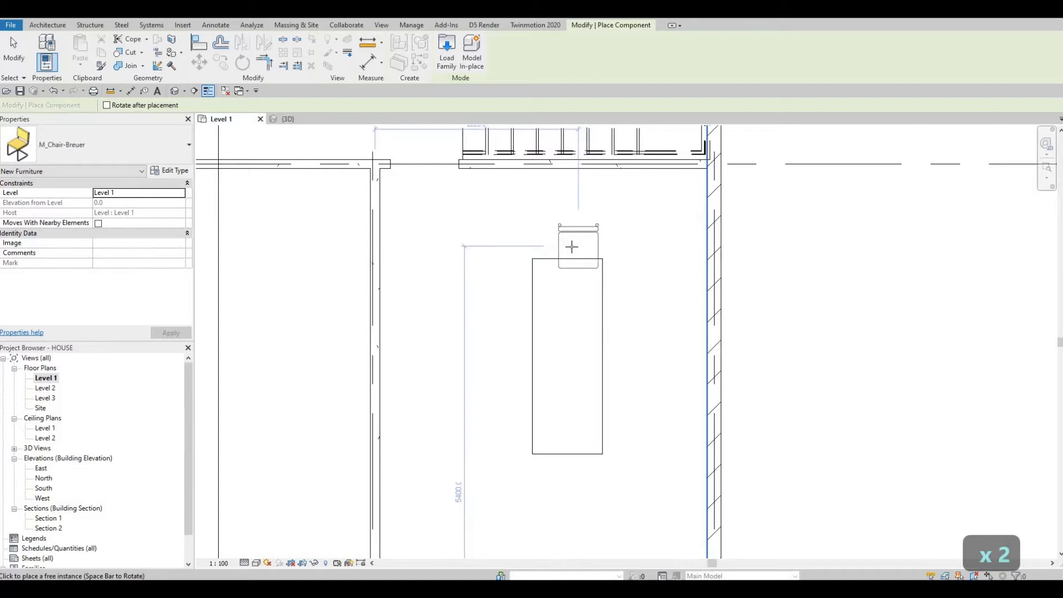
left_click(618, 292)
key("Escape")
key("Escape")
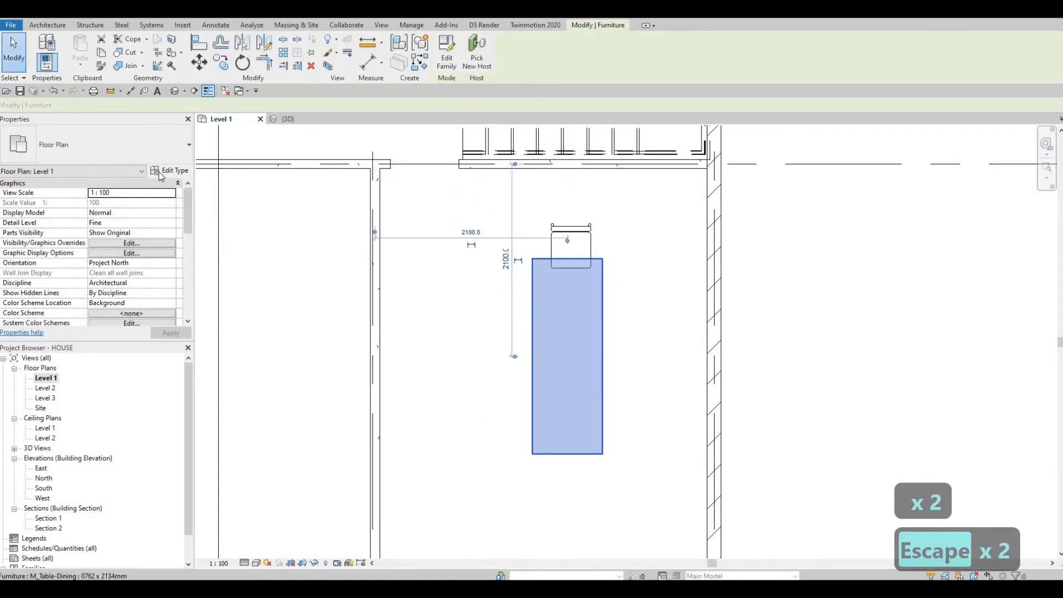
Step: Try the 0915 x 1830mm type on the dining table and undo the type change
left_click(157, 152)
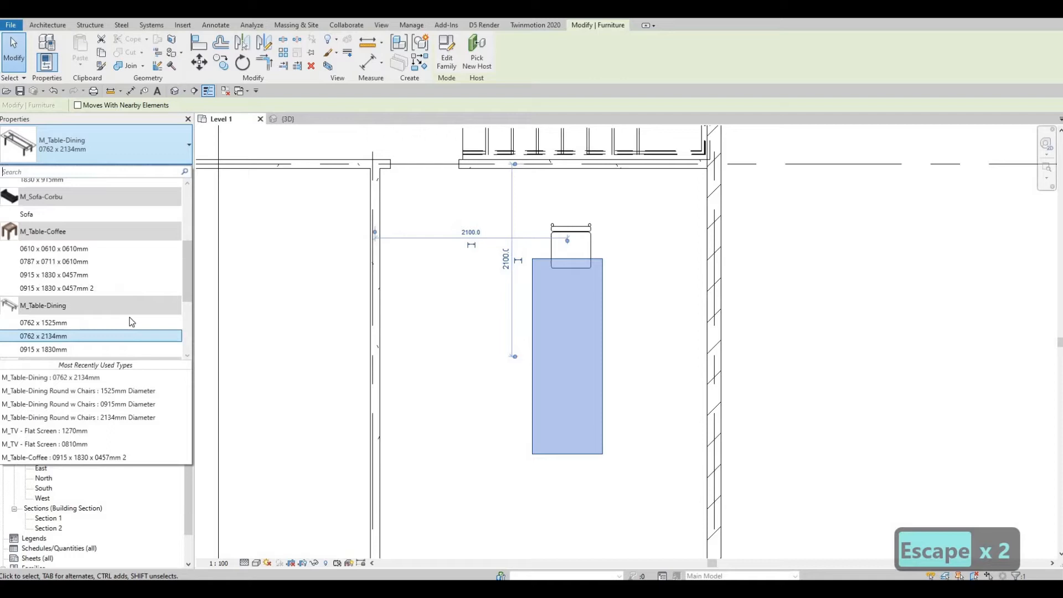
left_click(96, 349)
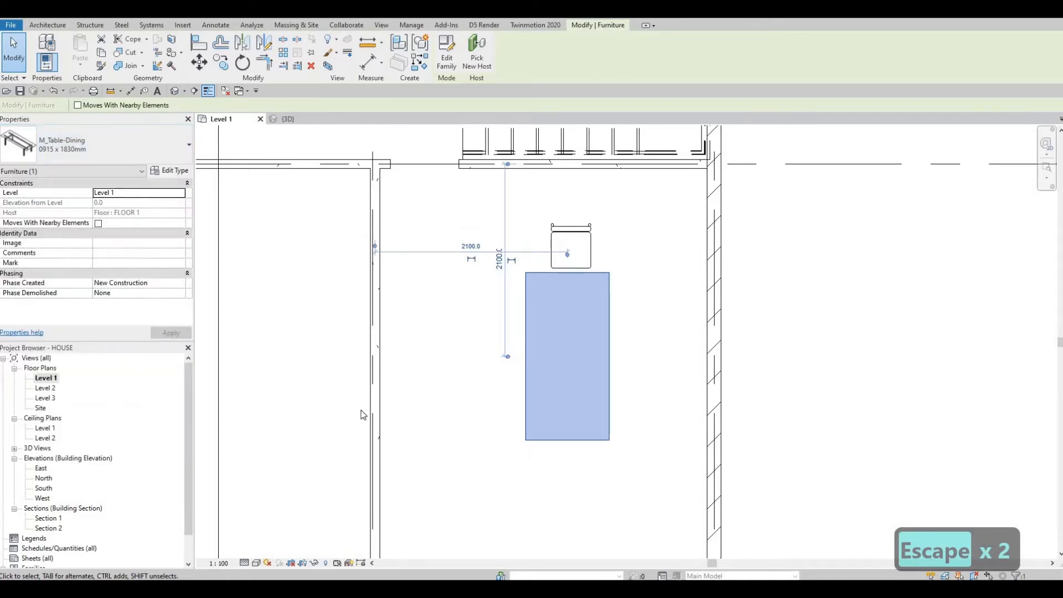
key("ctrl+z")
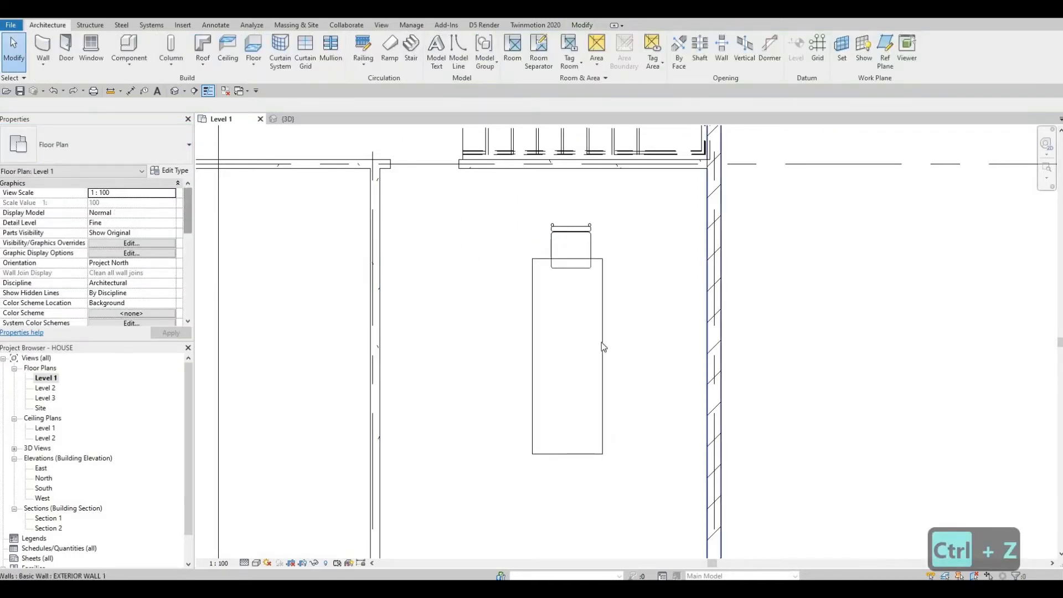
key("ctrl+z")
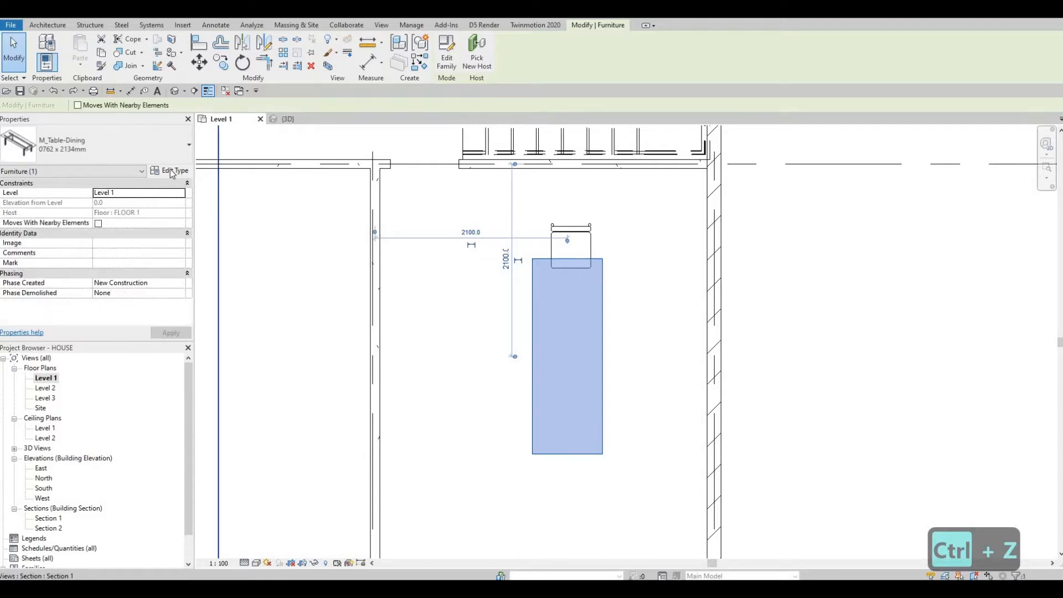
Step: Duplicate the dining table's type as 0762 x 2134mm 2 and set its width to 900 and length to 2400
left_click(171, 172)
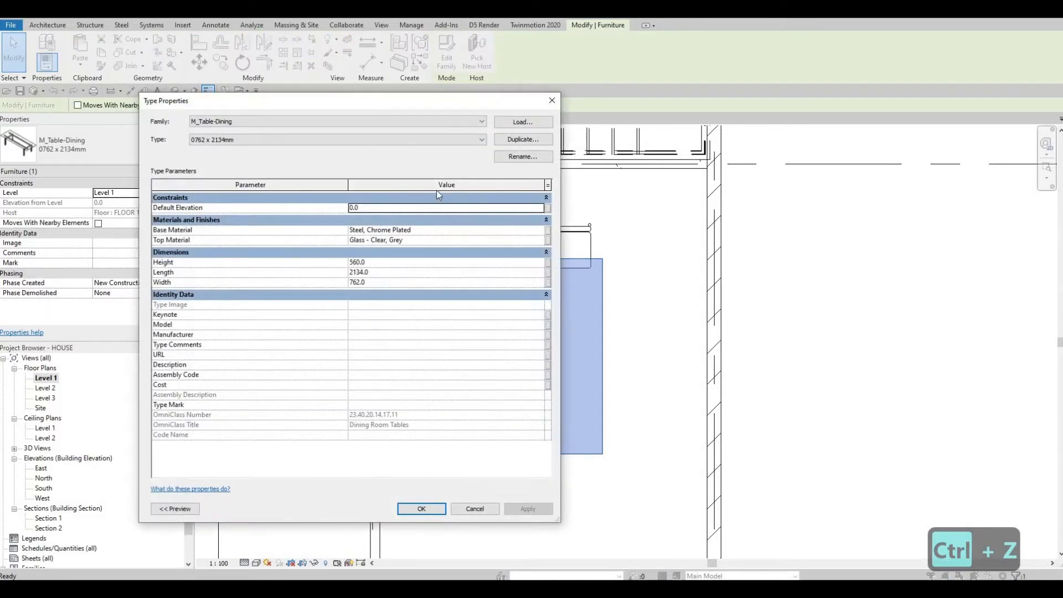
left_click(515, 140)
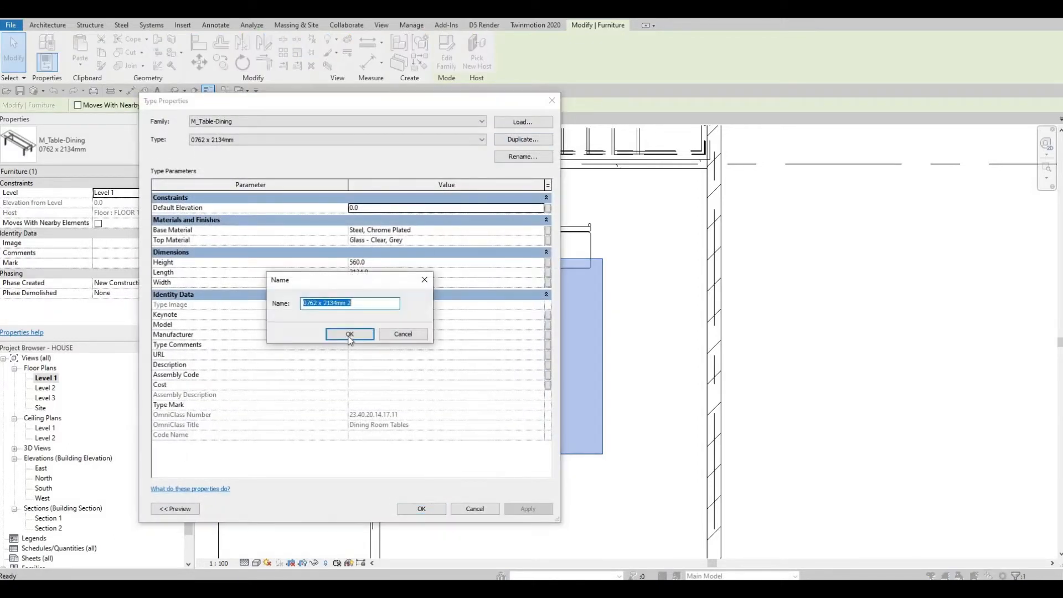
key("Return")
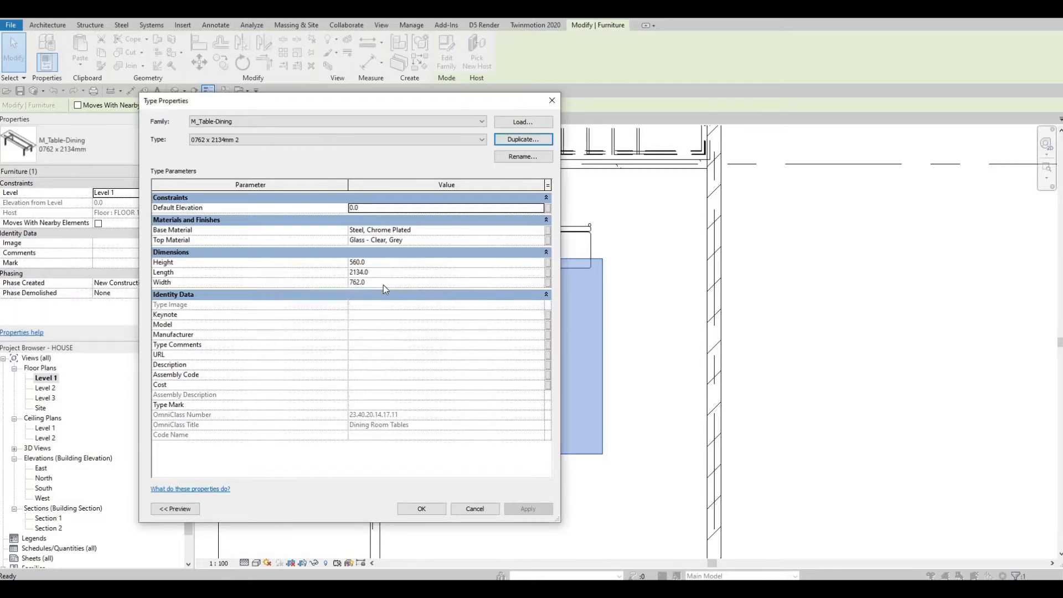
left_click(381, 283)
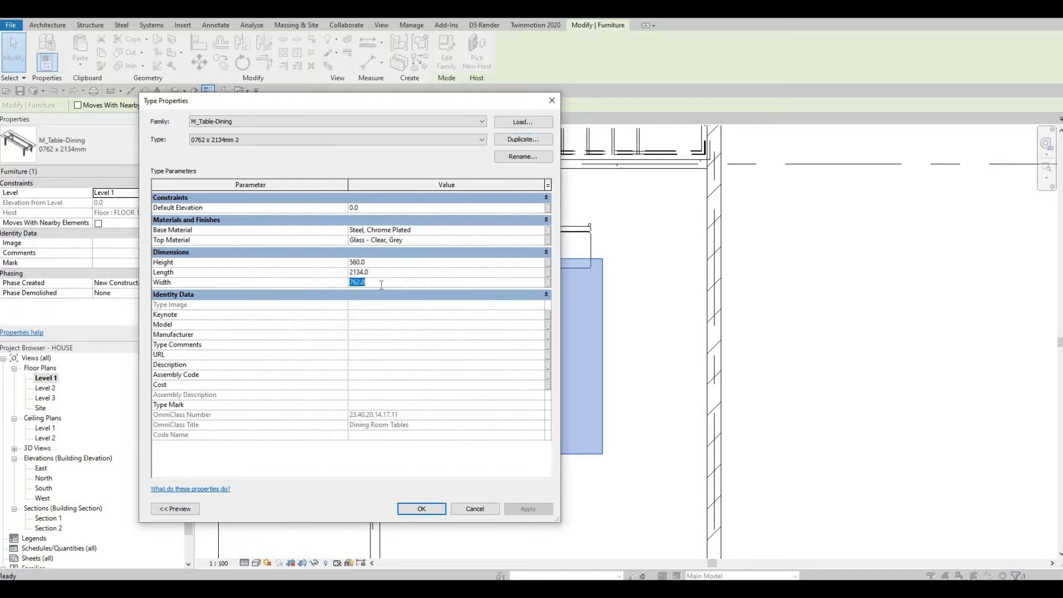
type("900")
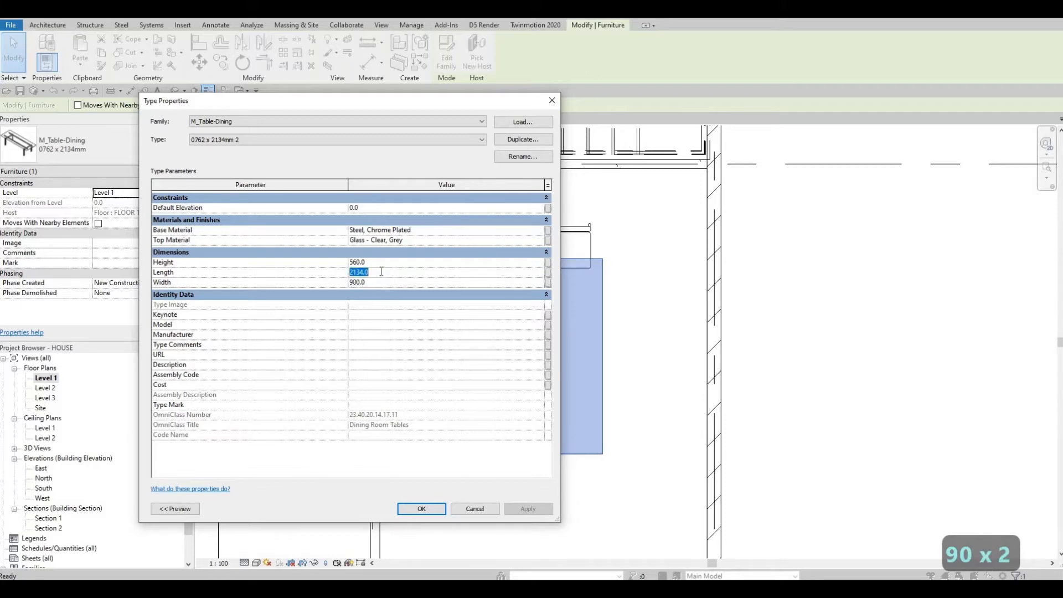
type("2400")
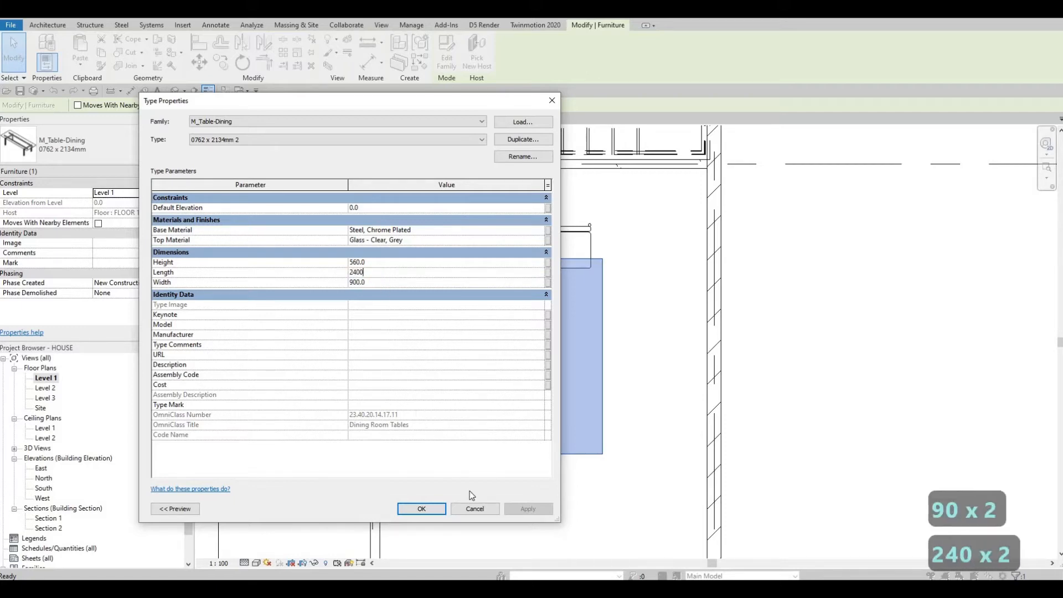
left_click(421, 508)
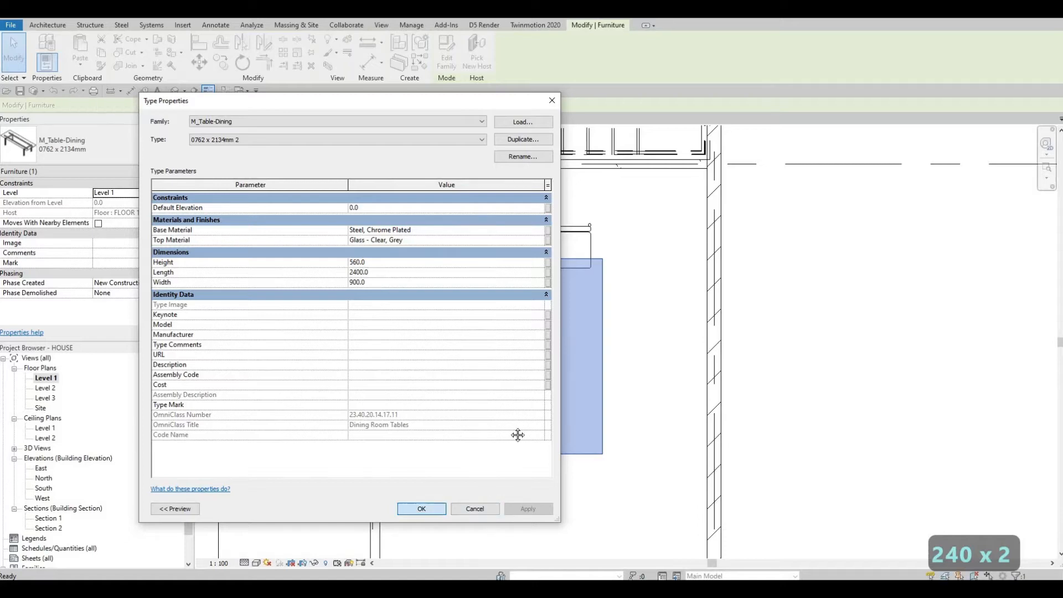
scroll(525, 367, "down", 2)
key("Escape")
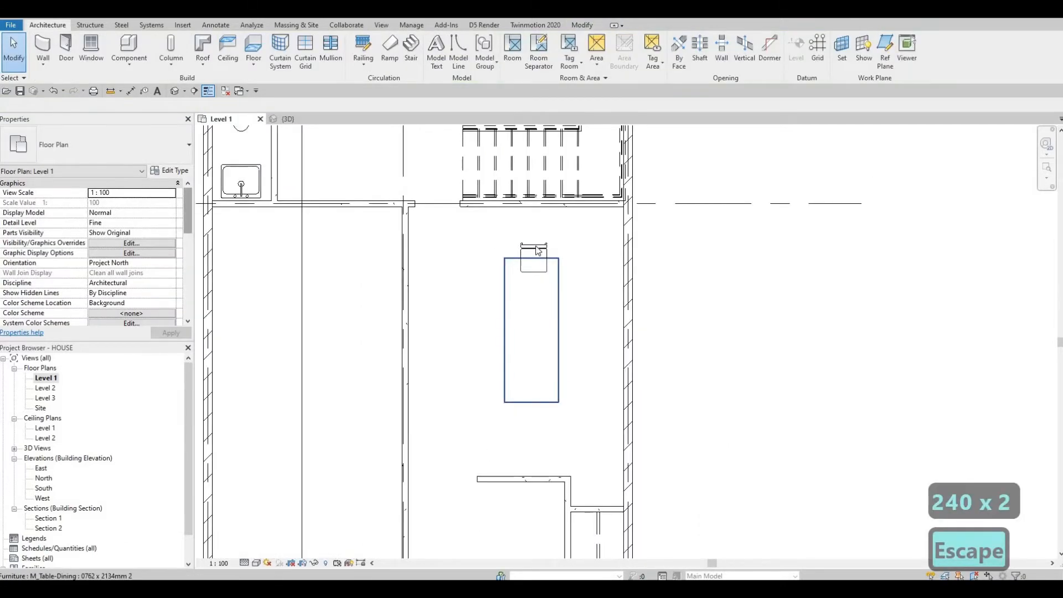
Step: Place three more M_Chair-Breuer chairs, 700 mm apart, along the table's long side facing the exterior wall
left_click(535, 248)
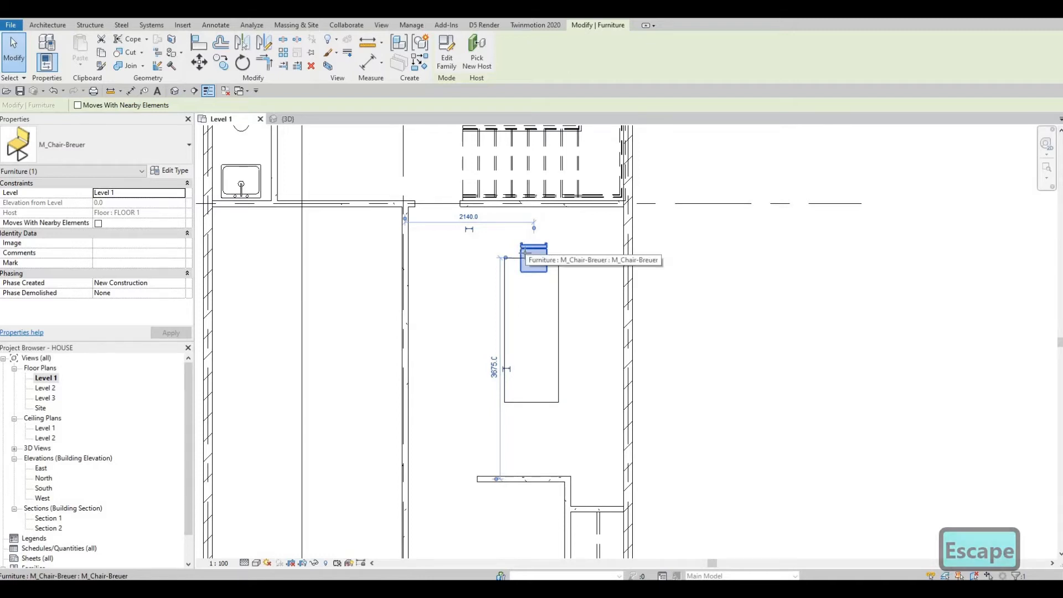
key("c")
key("s")
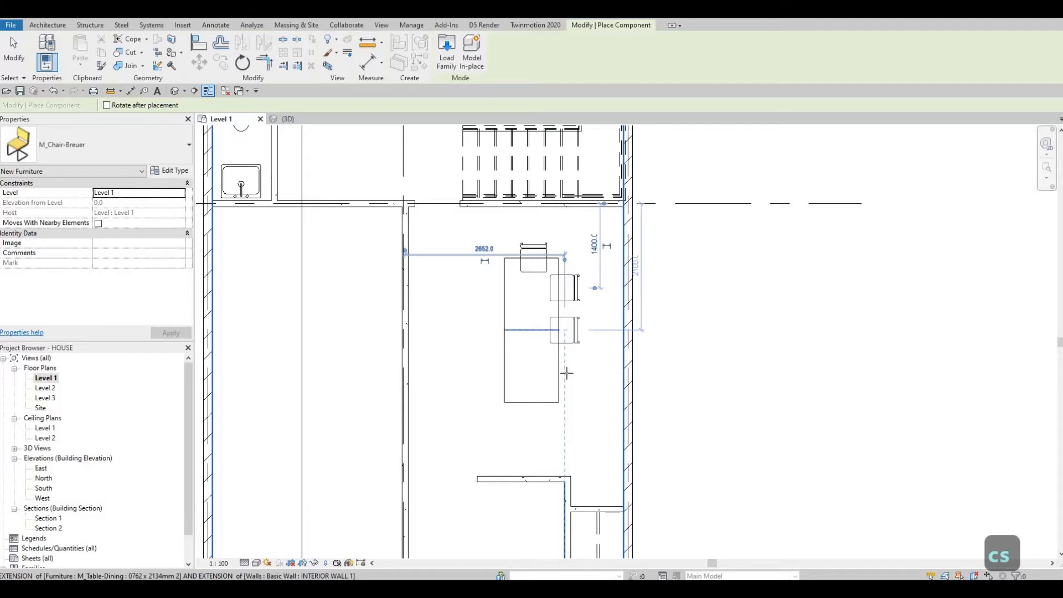
left_click(565, 330)
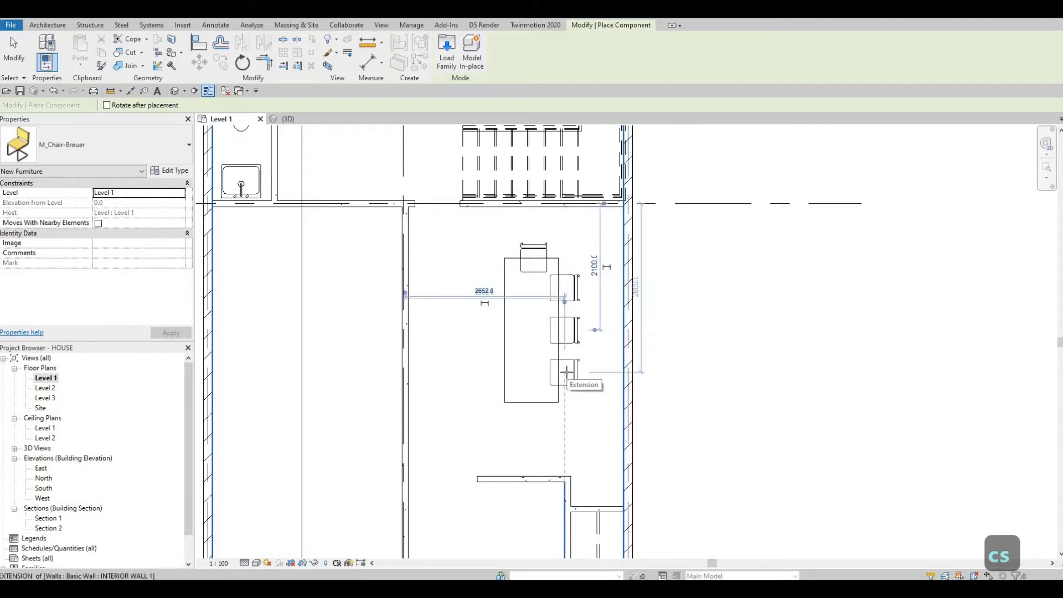
left_click(566, 372)
key("Escape")
key("Escape")
key("Escape")
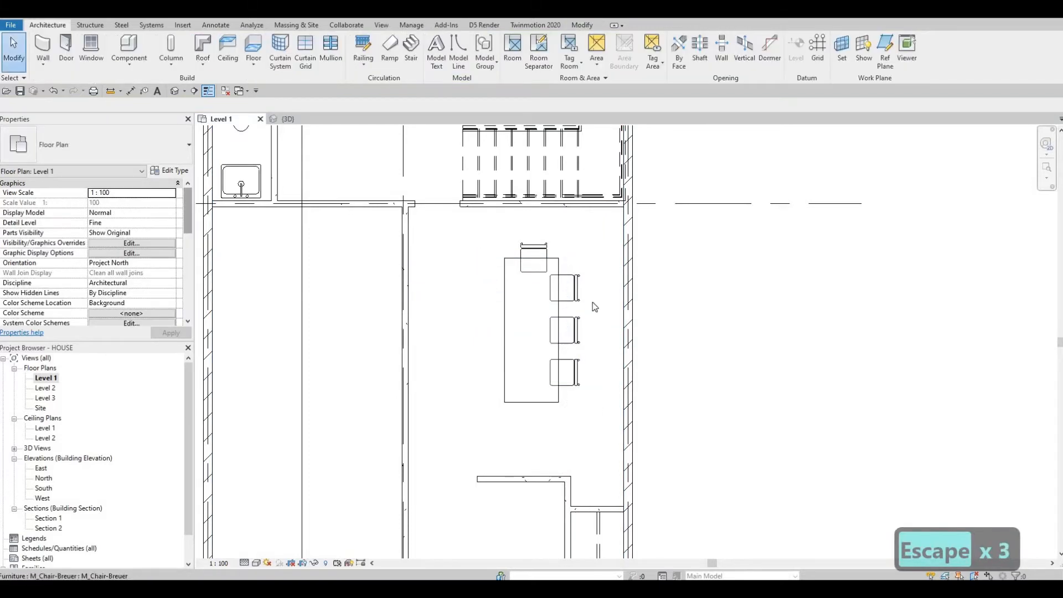
Step: Mirror a copy of the three side chairs across the table's lengthwise centre line to its opposite long side
left_click_drag(573, 271, 565, 393)
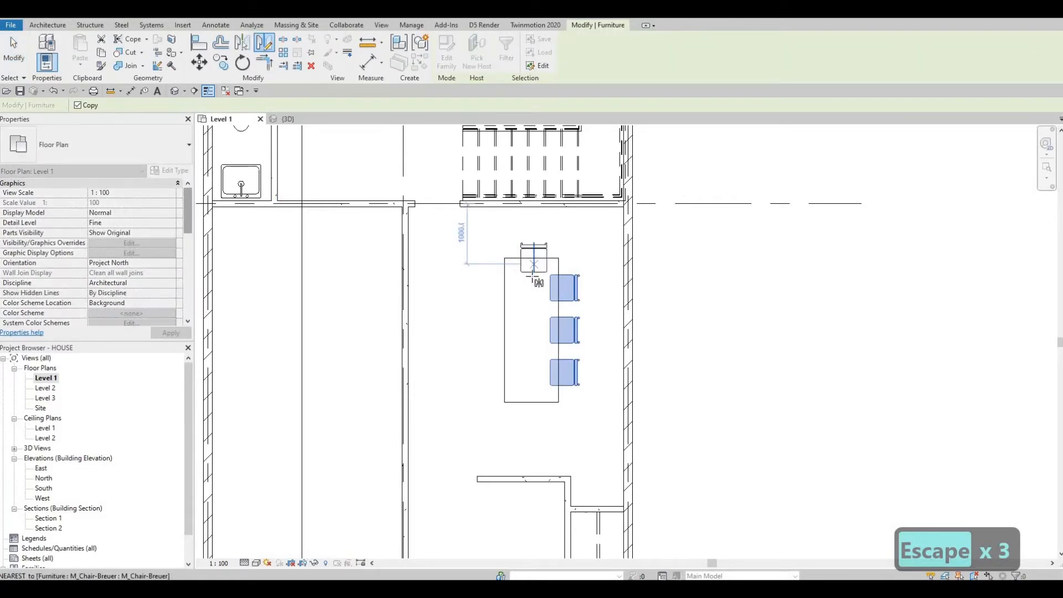
left_click(533, 308)
key("Escape")
key("Escape")
Step: Mirror a copy of the end chair across the table's crosswise centre line to the opposite short end
left_click(534, 258)
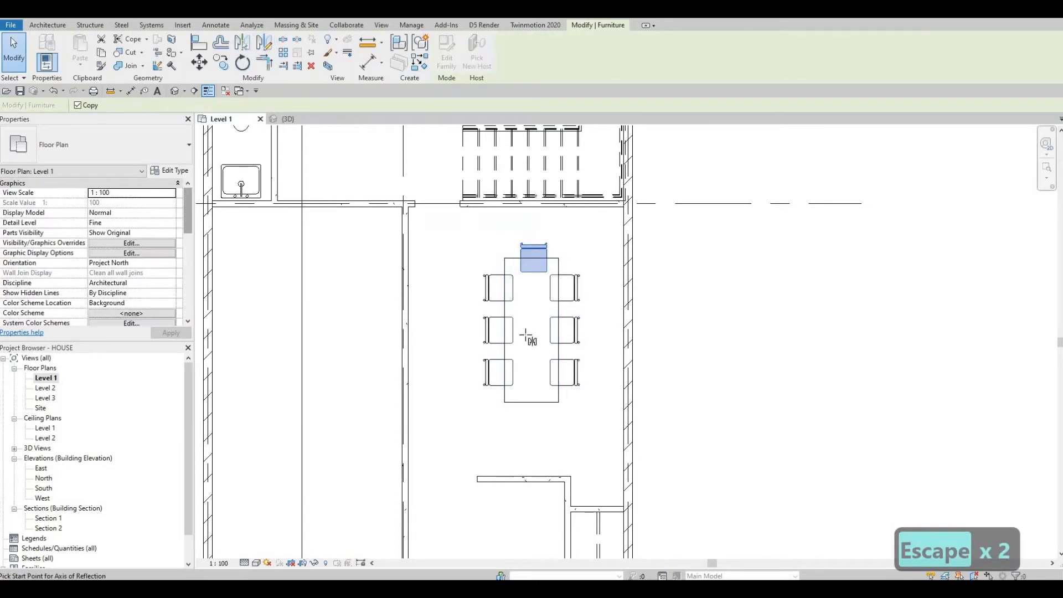
left_click(553, 335)
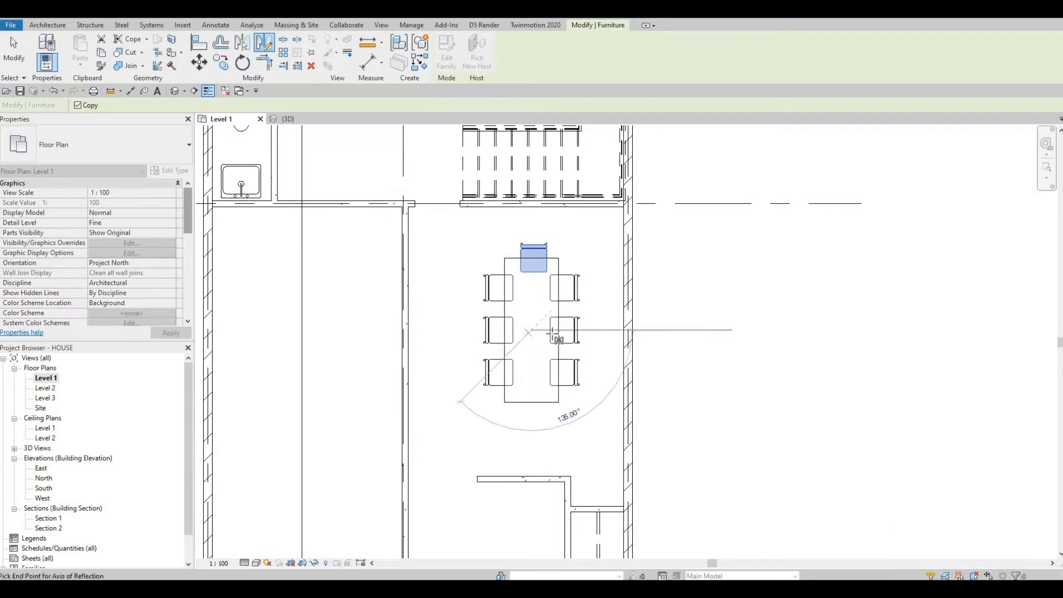
left_click(609, 330)
key("Escape")
key("Escape")
Step: Nudge the dining table with its eight chairs six increments toward the exterior side wall and two increments away from the stairs
scroll(681, 356, "down", 3)
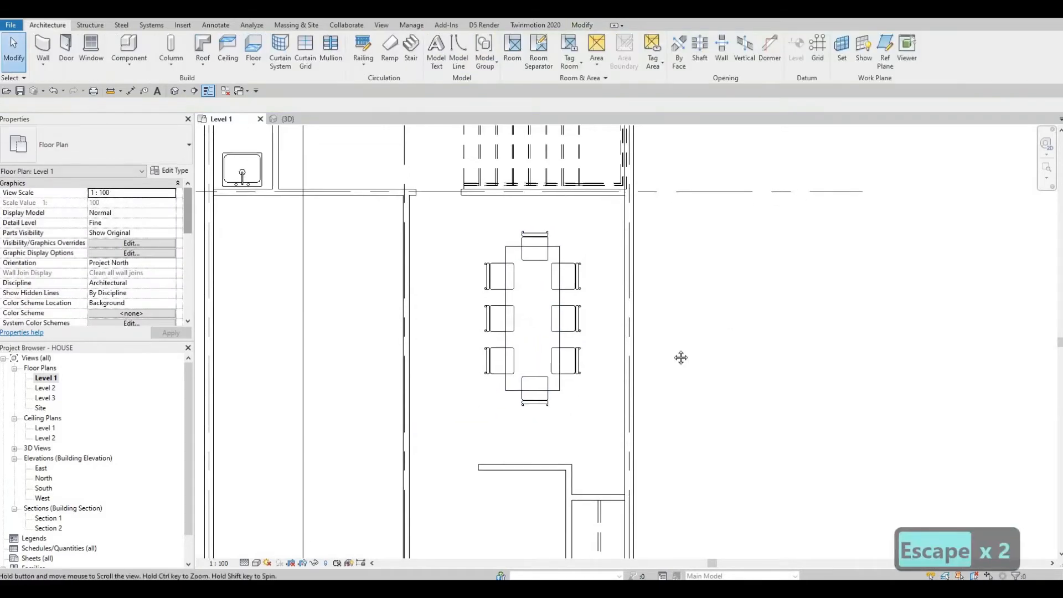
left_click_drag(505, 224, 630, 380)
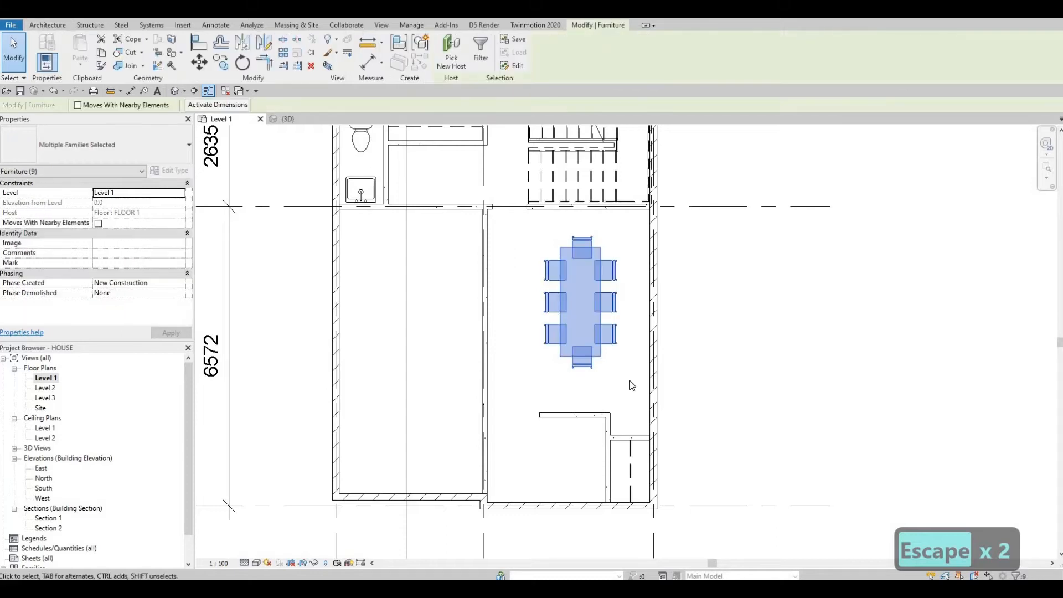
key("Right")
key("Right")
key("Right")
key("Right")
key("Right")
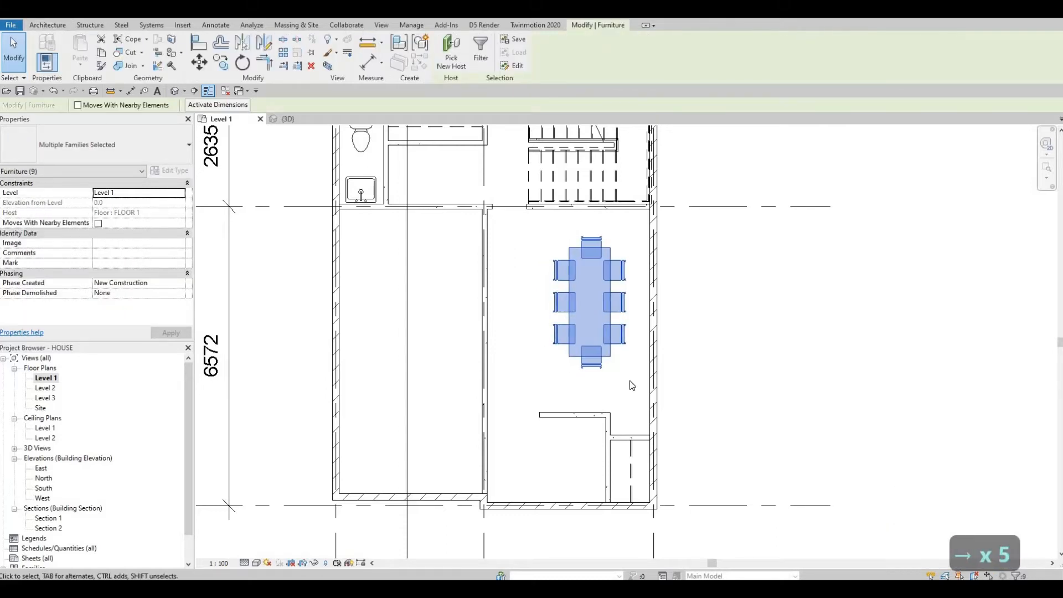
key("Down")
key("Down")
key("Right")
key("Escape")
key("Escape")
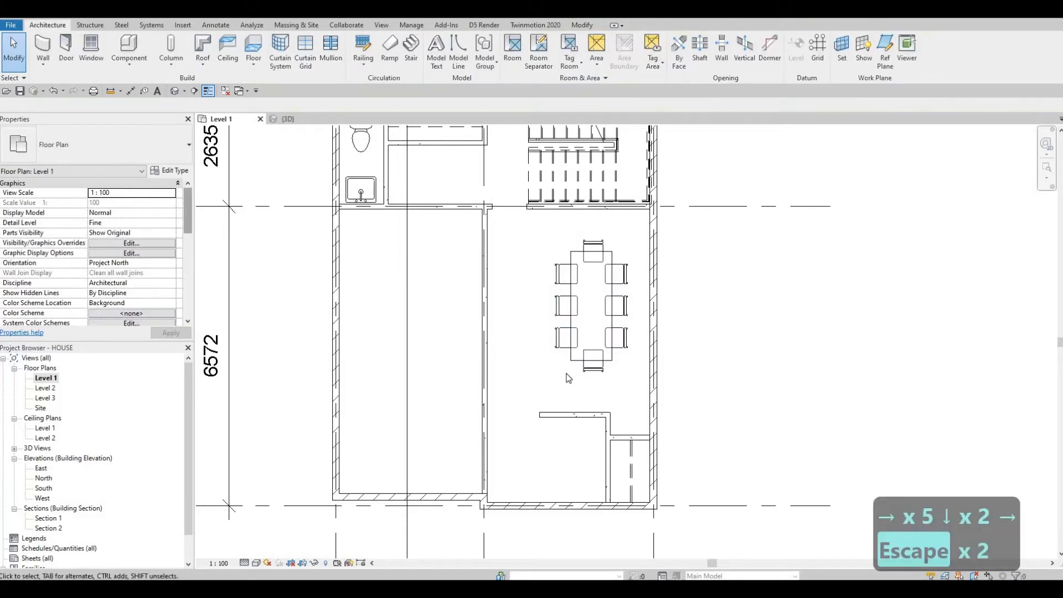
Step: Load the M_RPC Beetle family from the Entourage folder of the Canada library
middle_click_drag(539, 370, 530, 339)
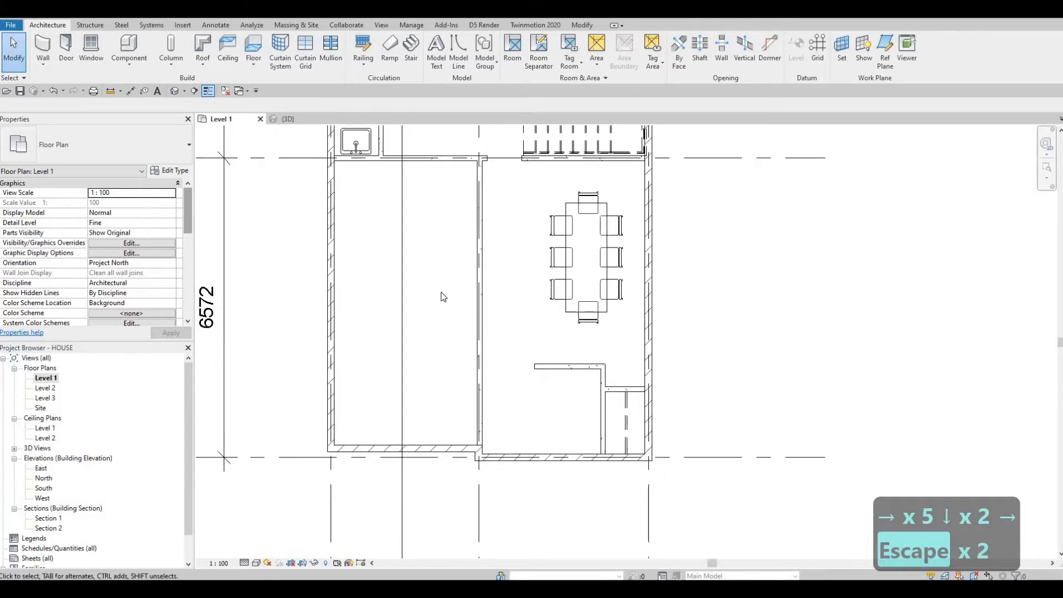
middle_click_drag(299, 180, 311, 178)
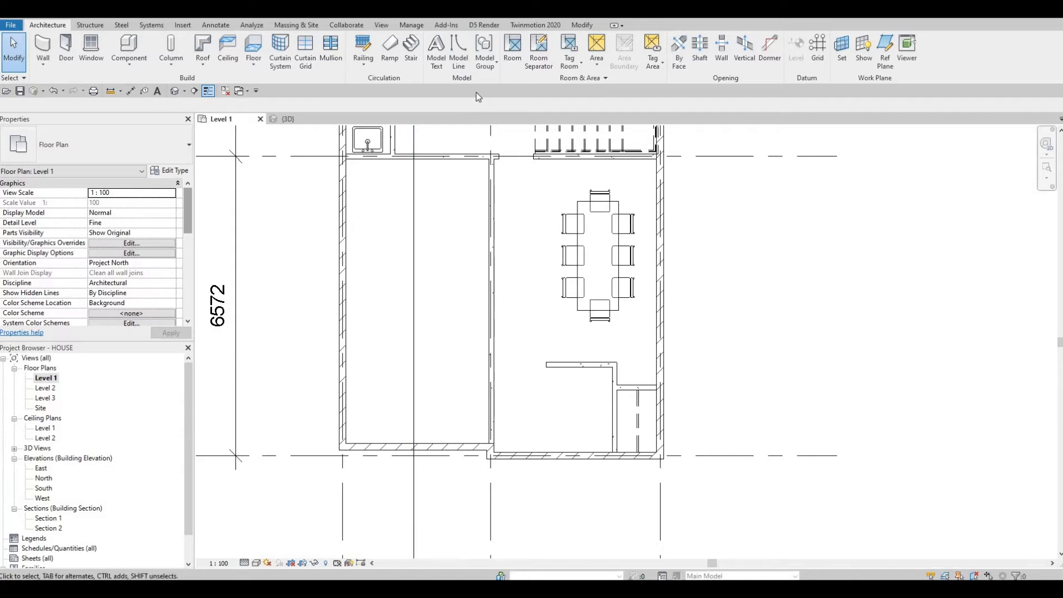
left_click(178, 26)
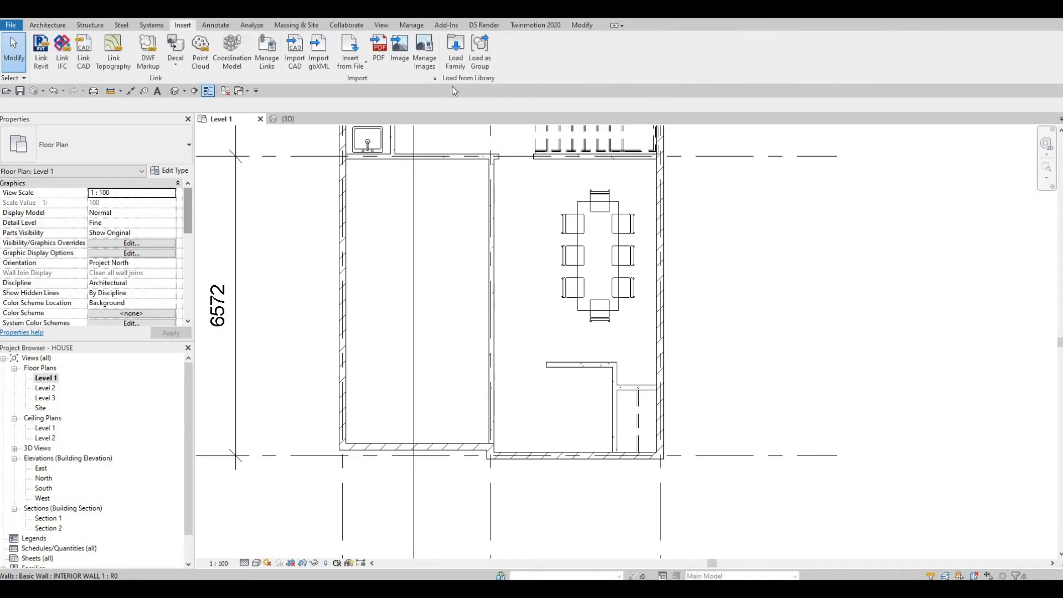
left_click(455, 53)
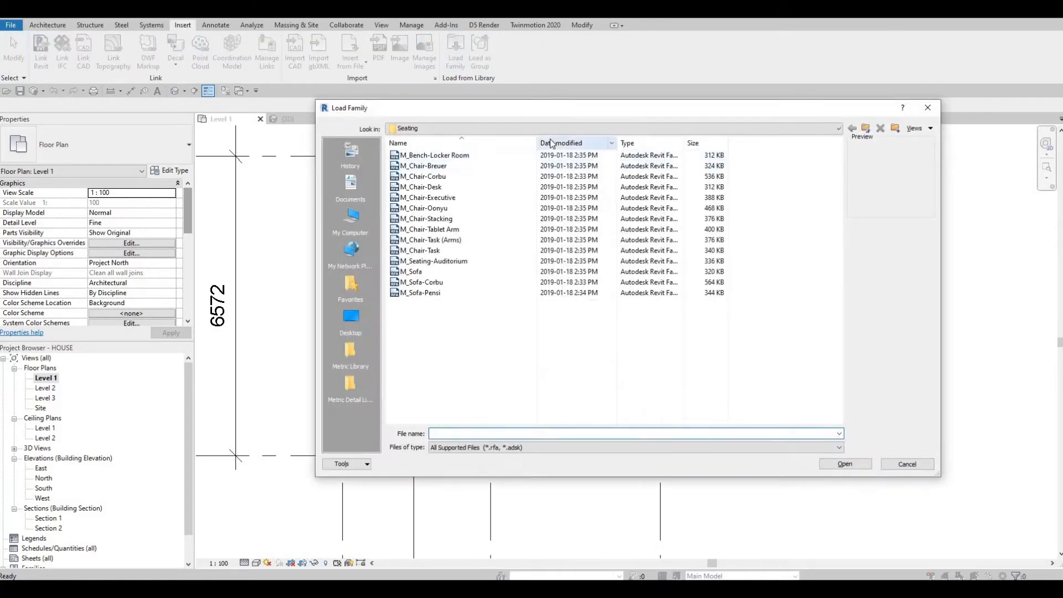
left_click(561, 129)
scroll(510, 223, "up", 2)
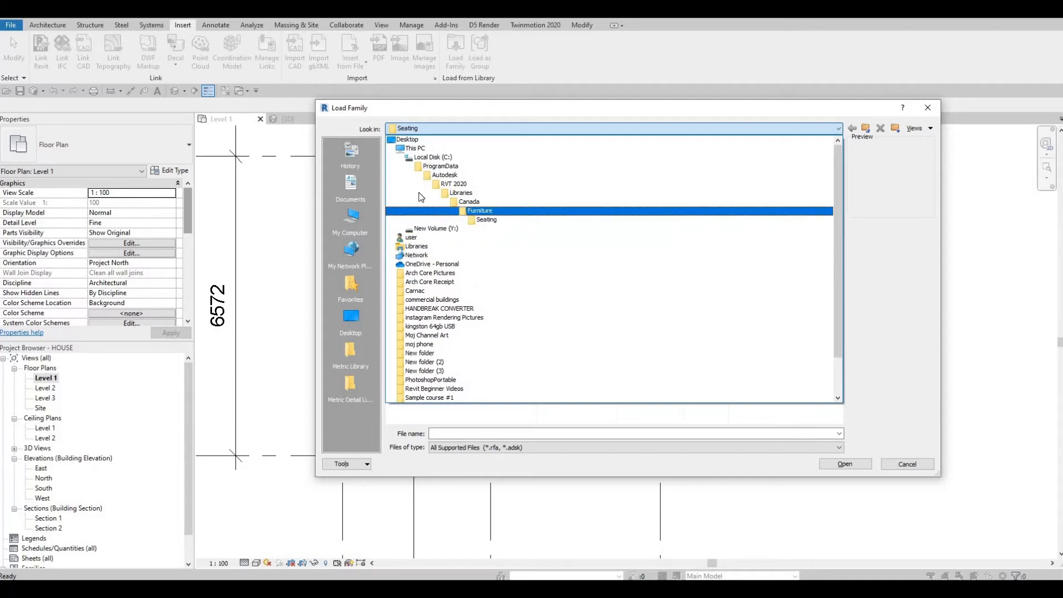
left_click(468, 202)
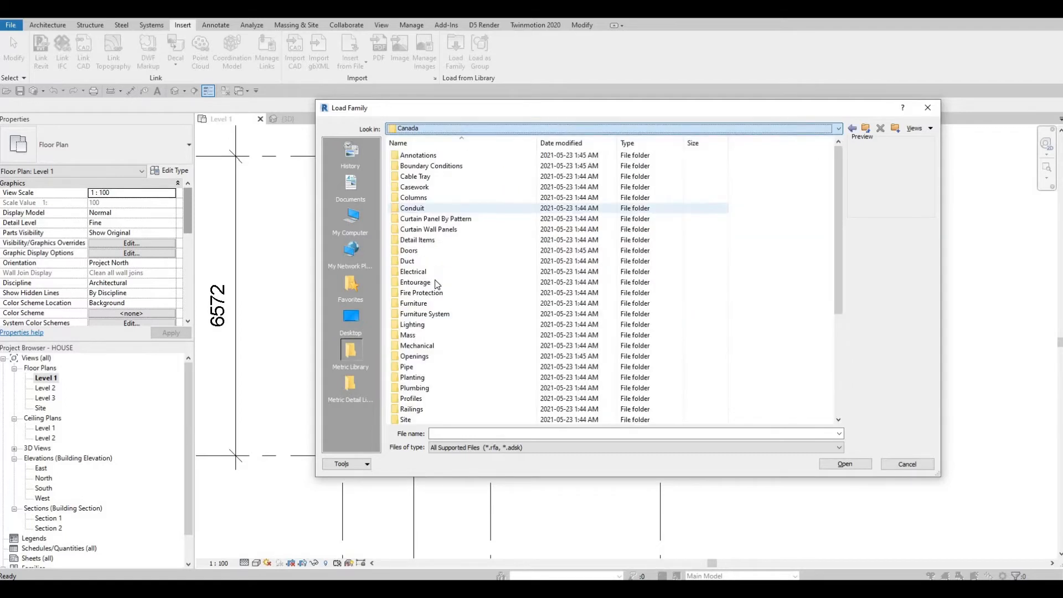
double_click(433, 283)
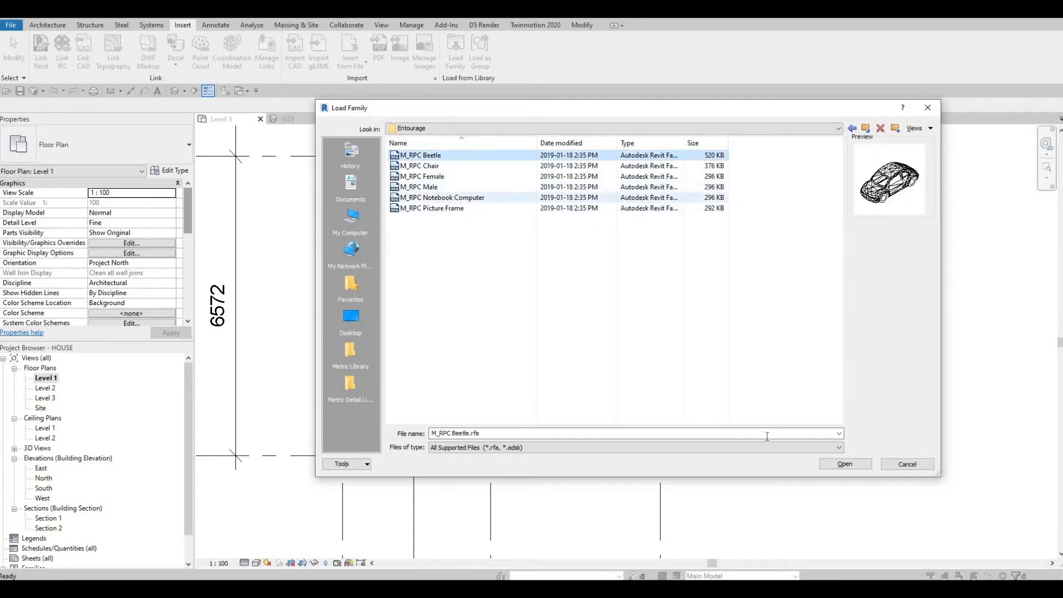
left_click(843, 464)
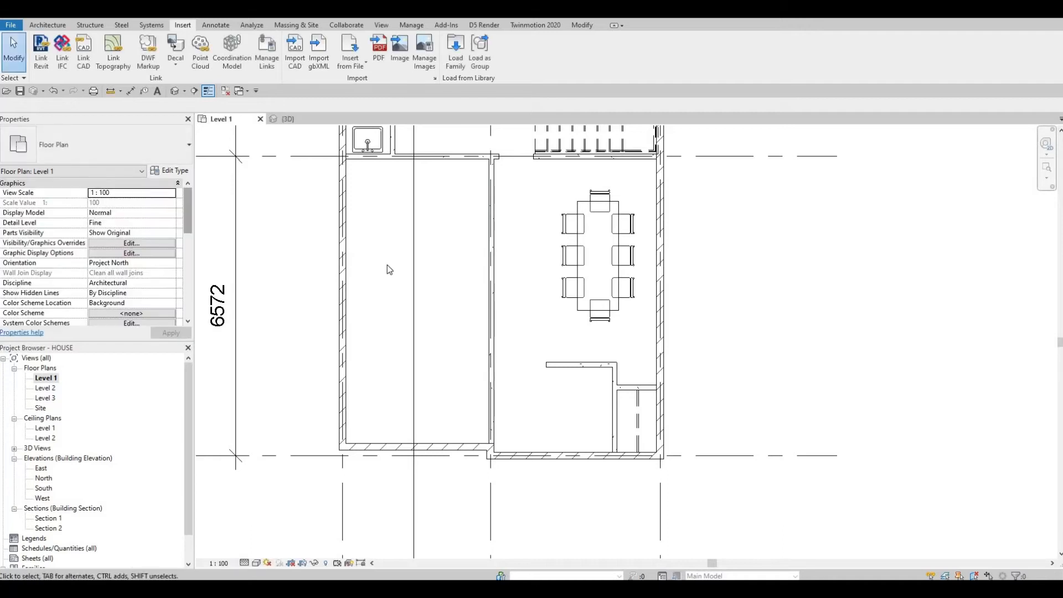
Step: Place one M_RPC Beetle car lengthwise in the middle of the empty room beside the dining area
key("c")
key("m")
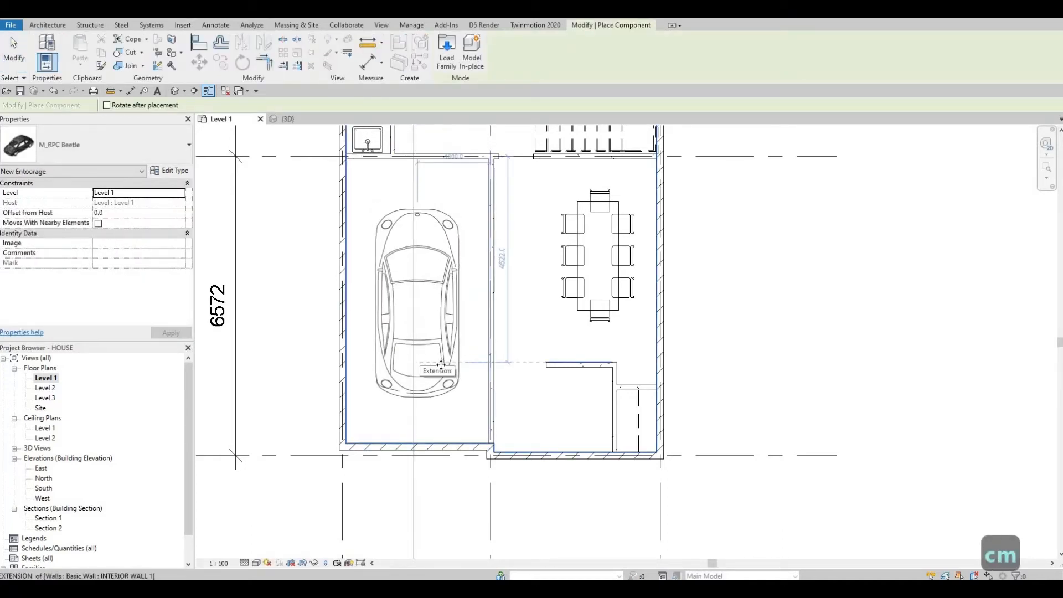
left_click(507, 367)
key("Escape")
key("Escape")
Step: Examine the Level 1 plan from the car and dining area up to the kitchen and living room
scroll(663, 225, "down", 3)
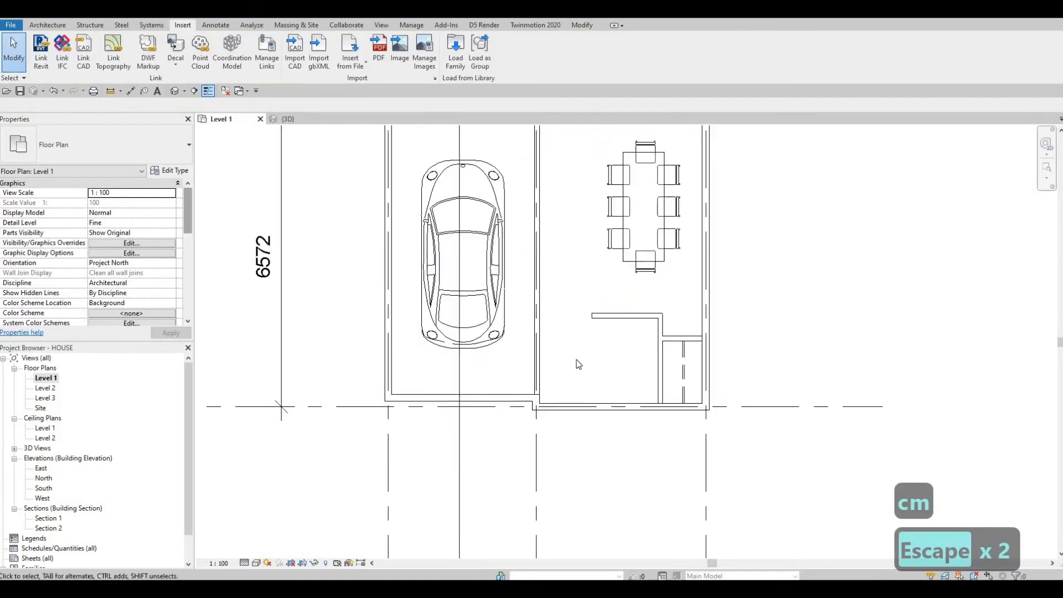
scroll(495, 410, "down", 1)
middle_click_drag(489, 358, 401, 396)
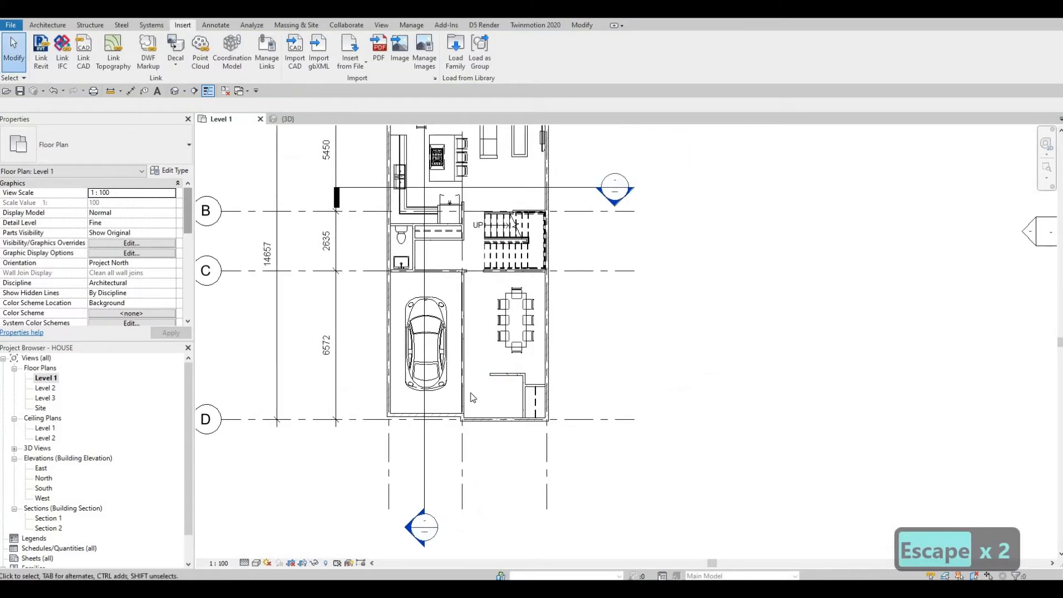
middle_click_drag(455, 366, 443, 396)
scroll(459, 310, "up", 5)
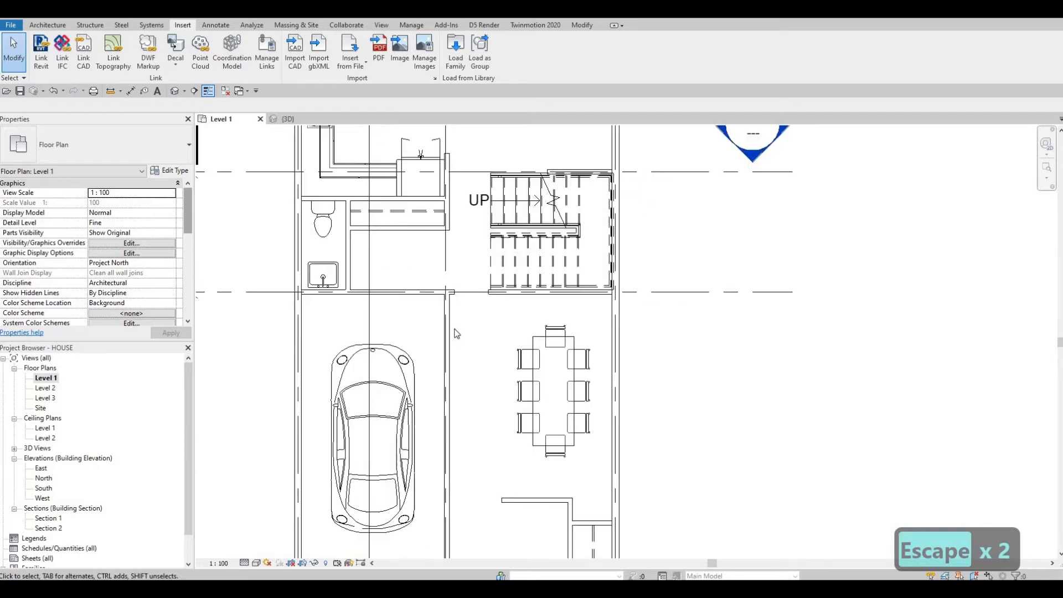
middle_click_drag(479, 247, 483, 275)
scroll(483, 269, "down", 4)
middle_click_drag(479, 224, 475, 346)
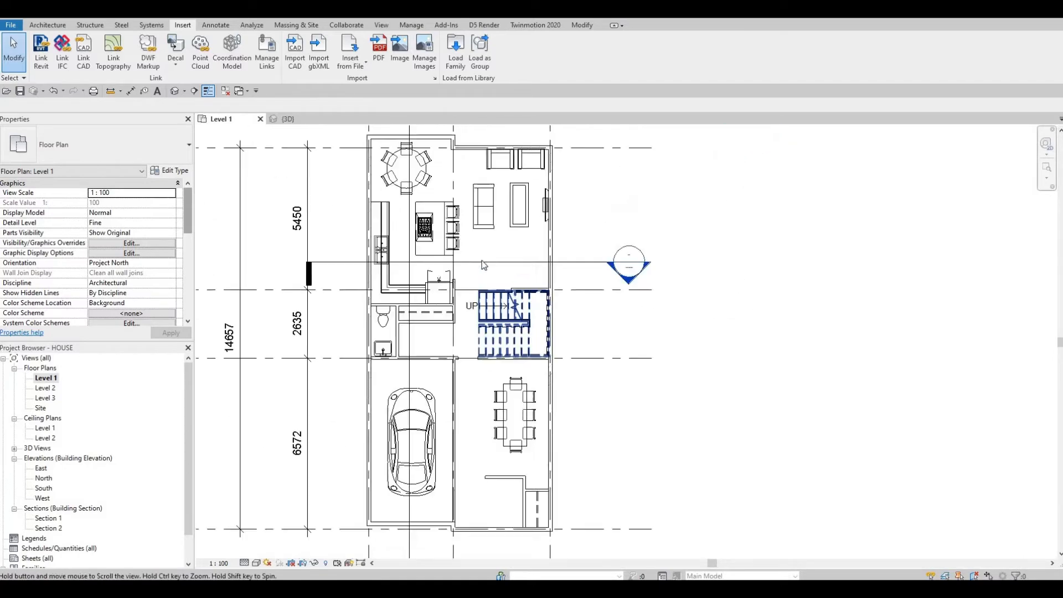
middle_click_drag(461, 258, 525, 234)
scroll(475, 269, "up", 2)
scroll(512, 269, "down", 1)
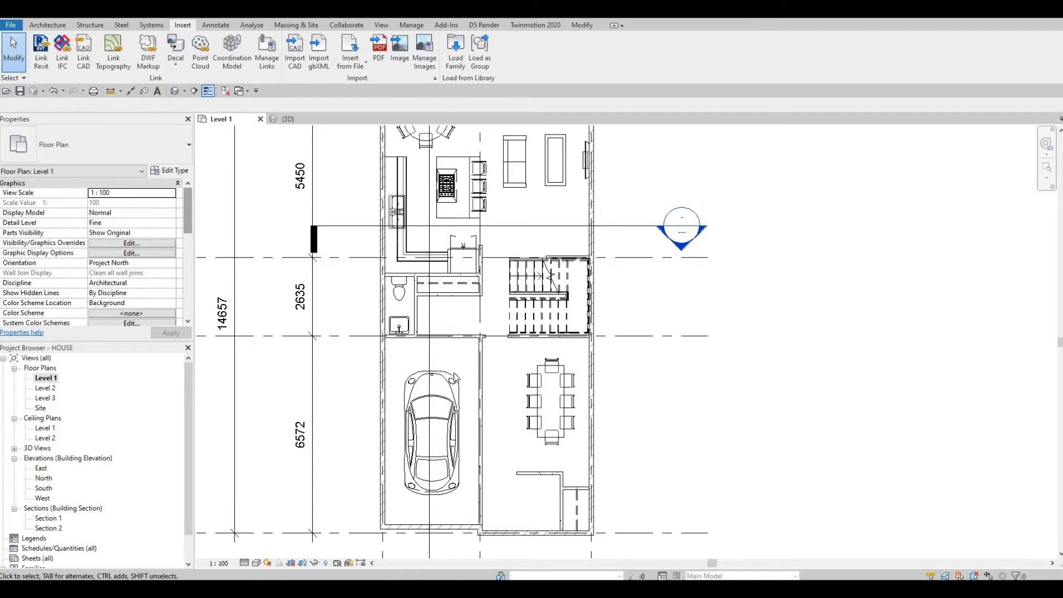
middle_click_drag(480, 373, 471, 324)
scroll(424, 253, "down", 1)
middle_click_drag(414, 361, 409, 321)
middle_click_drag(474, 188, 461, 240)
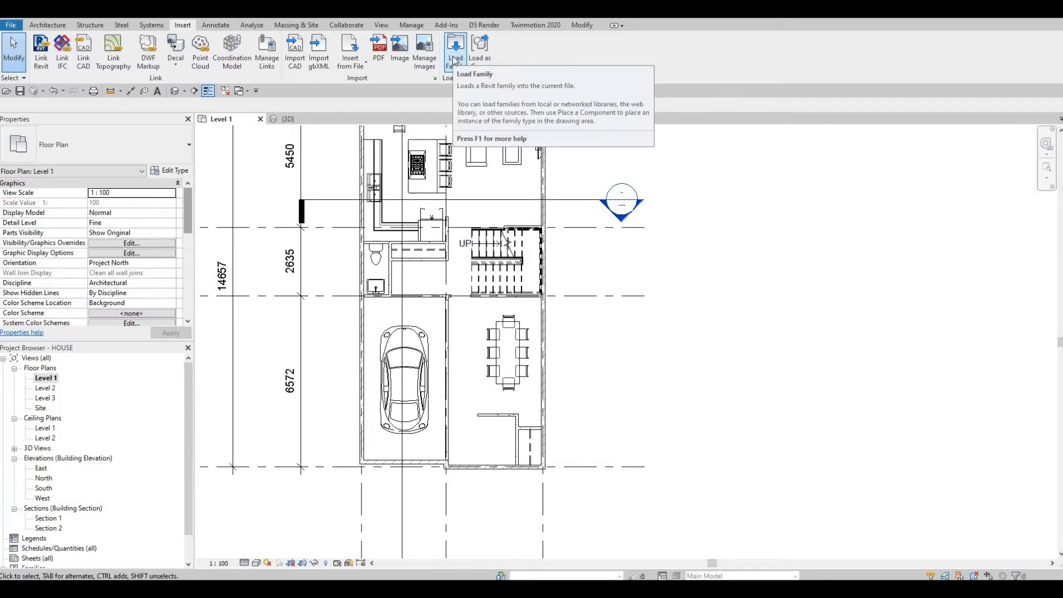
Step: Duplicate the washroom sink's type under the name 660 x 560mm 2
left_click(376, 285)
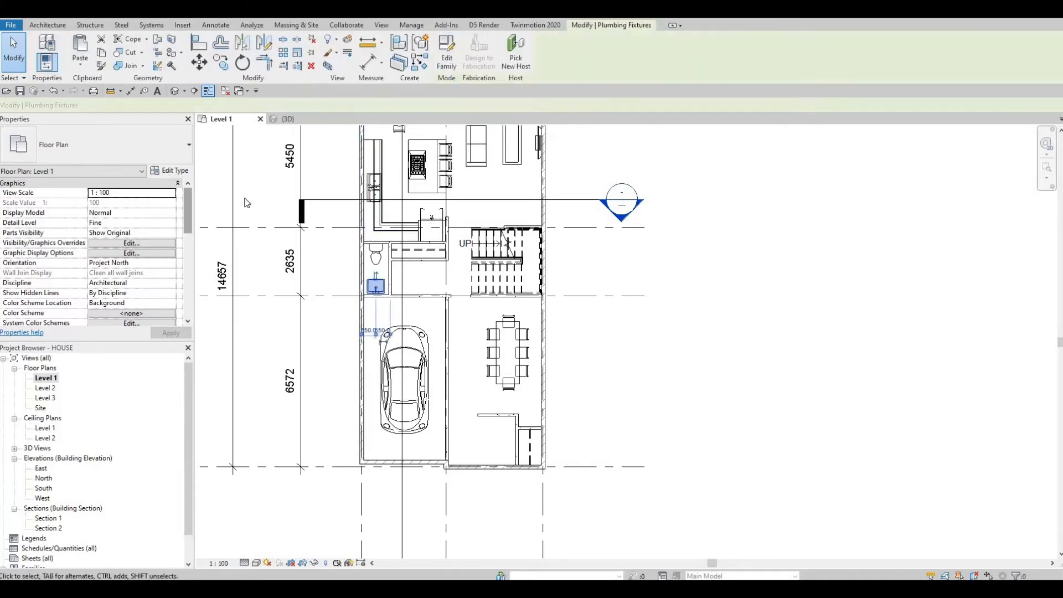
left_click(170, 170)
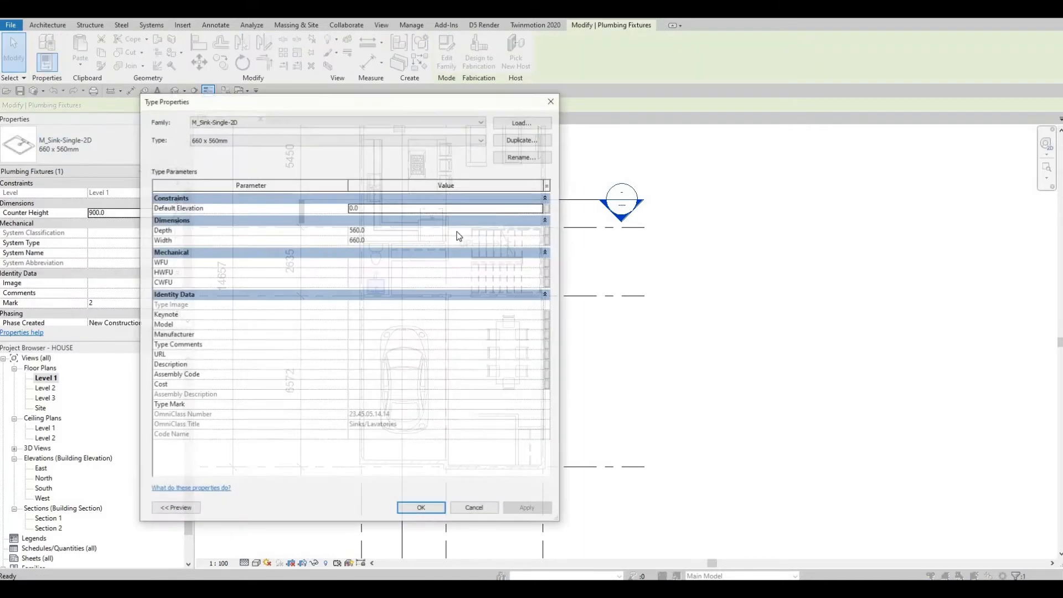
left_click(468, 145)
key("Escape")
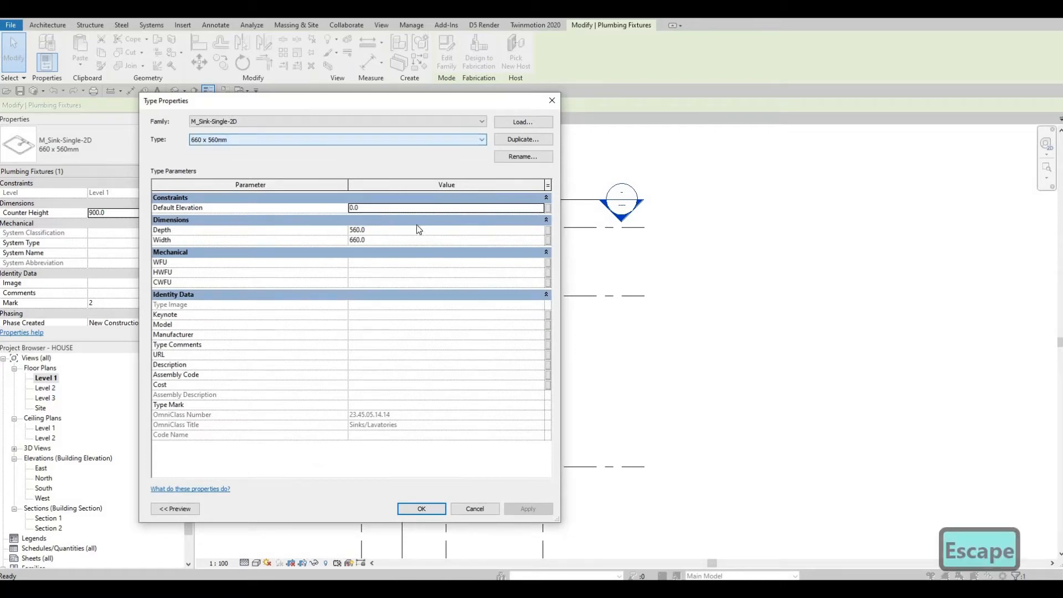
left_click(518, 138)
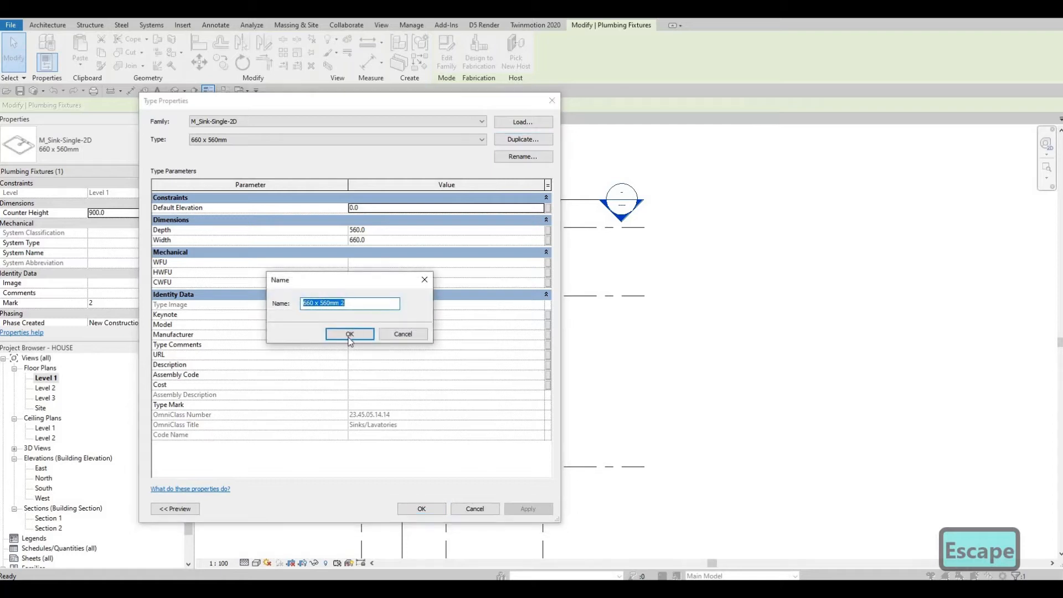
key("Return")
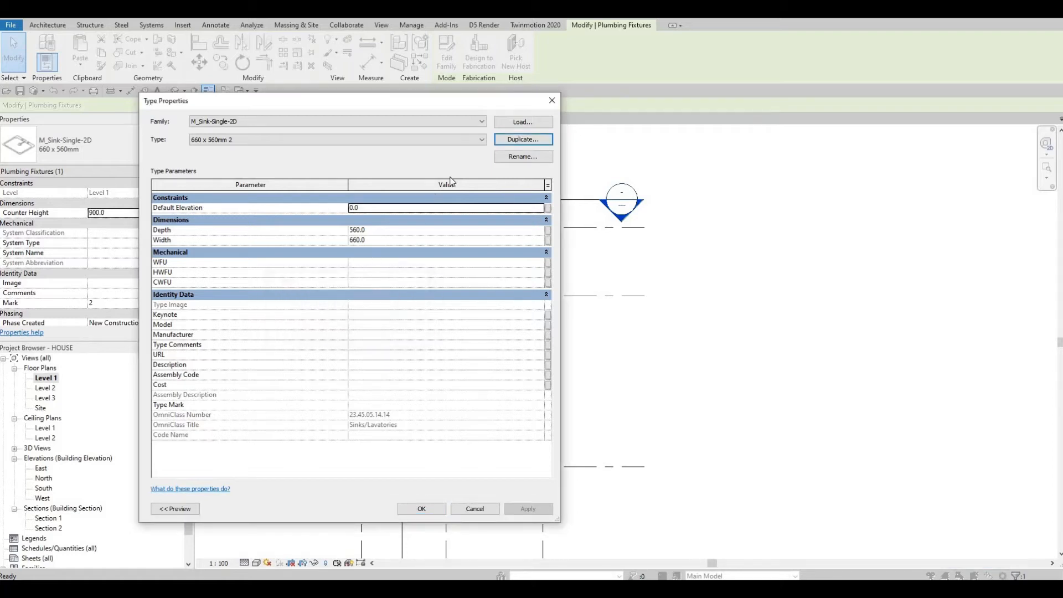
Step: Set the depth of the duplicated washroom sink type to 400 mm
left_click(368, 221)
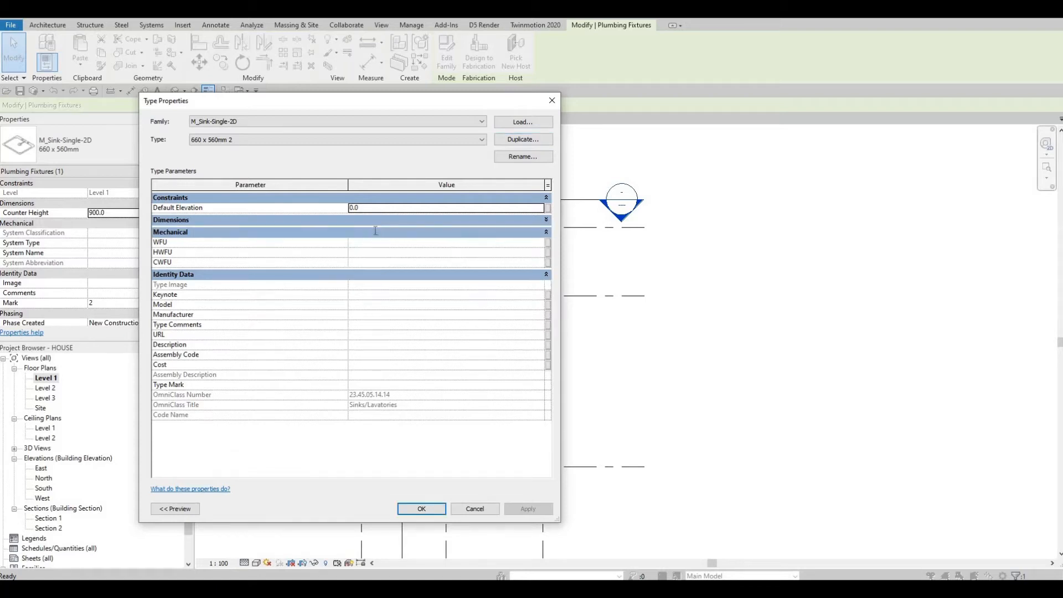
left_click(375, 220)
left_click(372, 230)
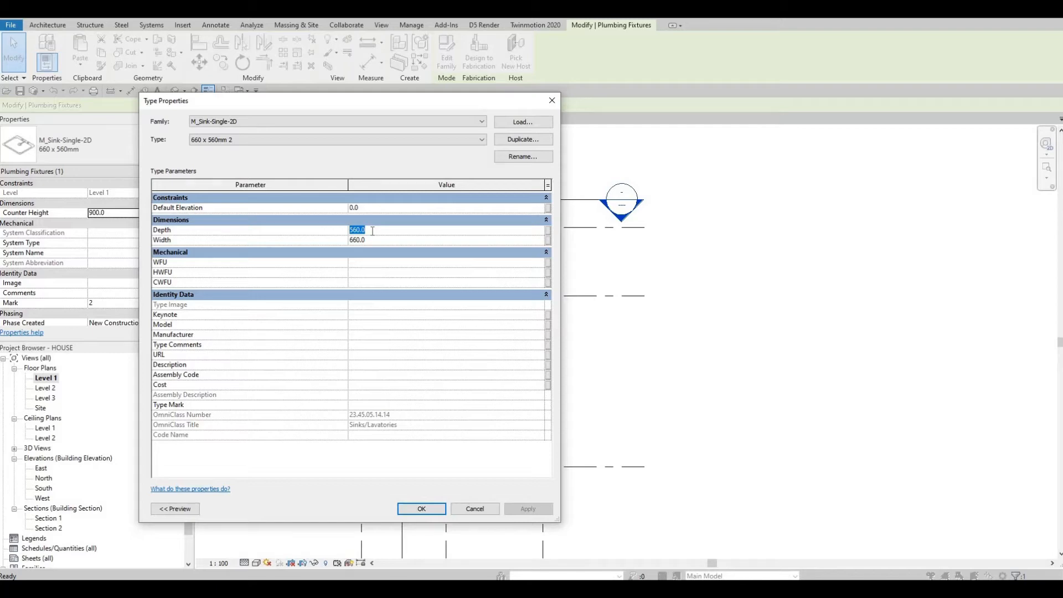
type("400")
left_click(408, 513)
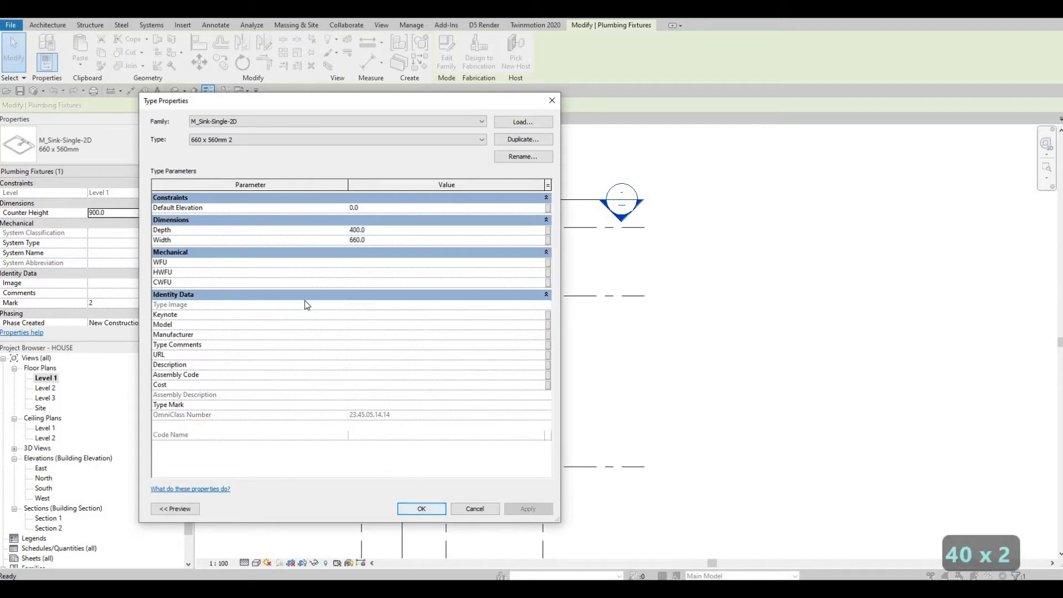
scroll(381, 250, "up", 5)
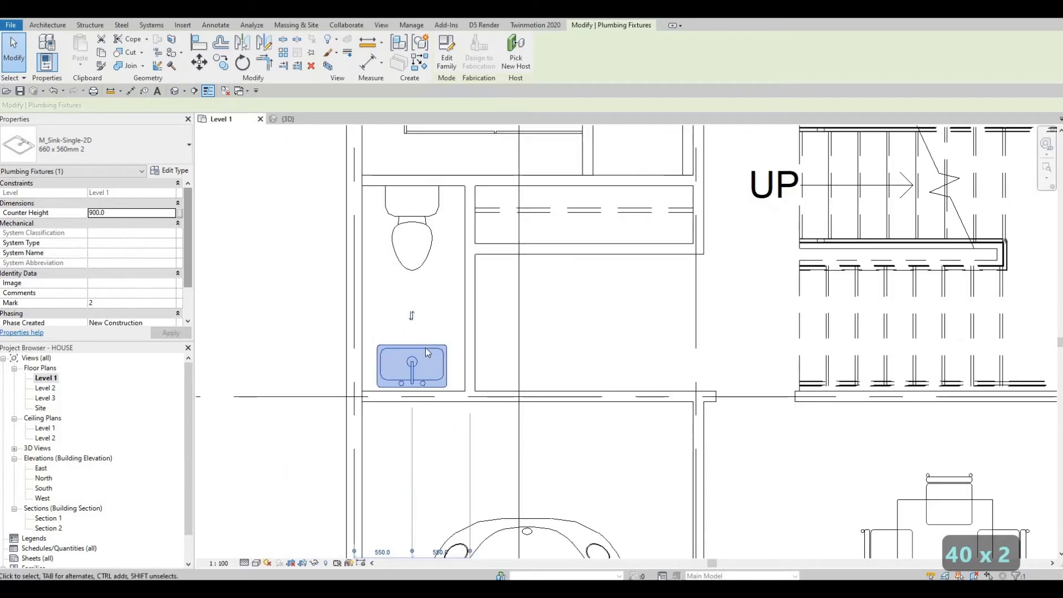
key("Escape")
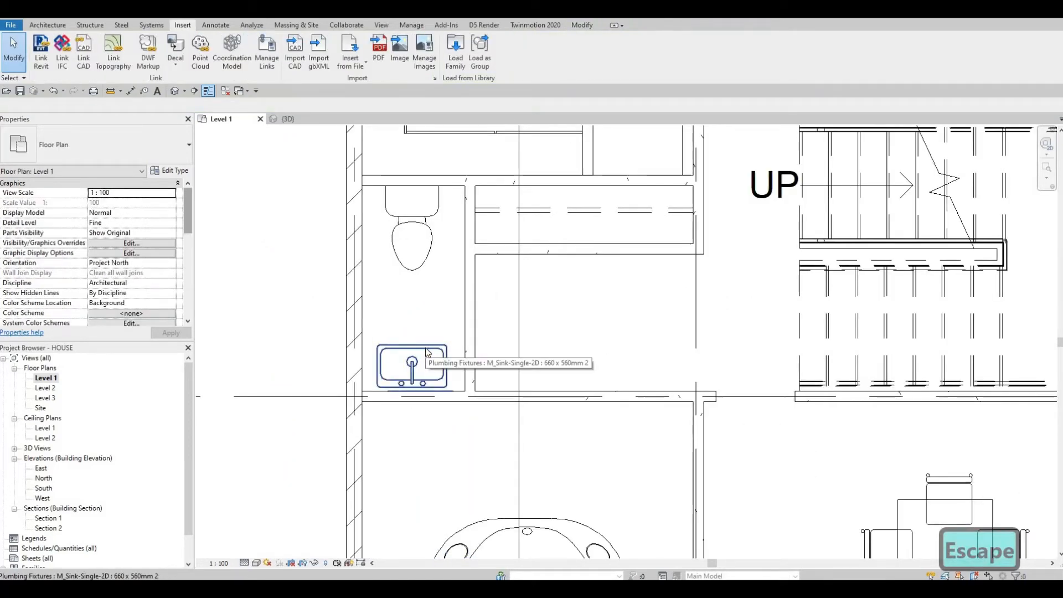
key("Escape")
Step: Inspect the washroom toilet's type properties for editable dimensions
left_click(412, 244)
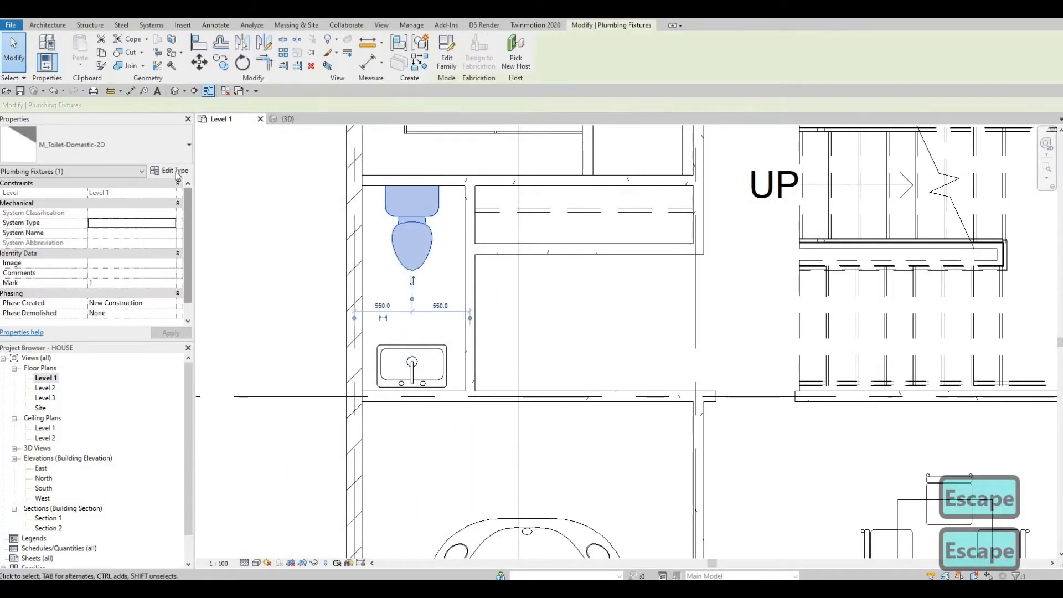
left_click(166, 170)
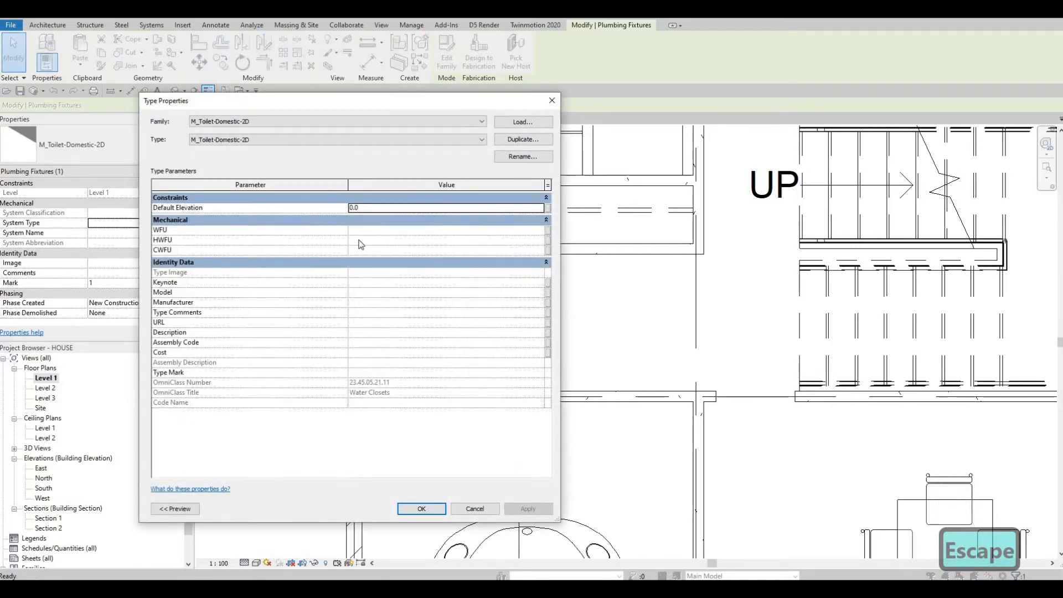
key("Escape")
key("Escape")
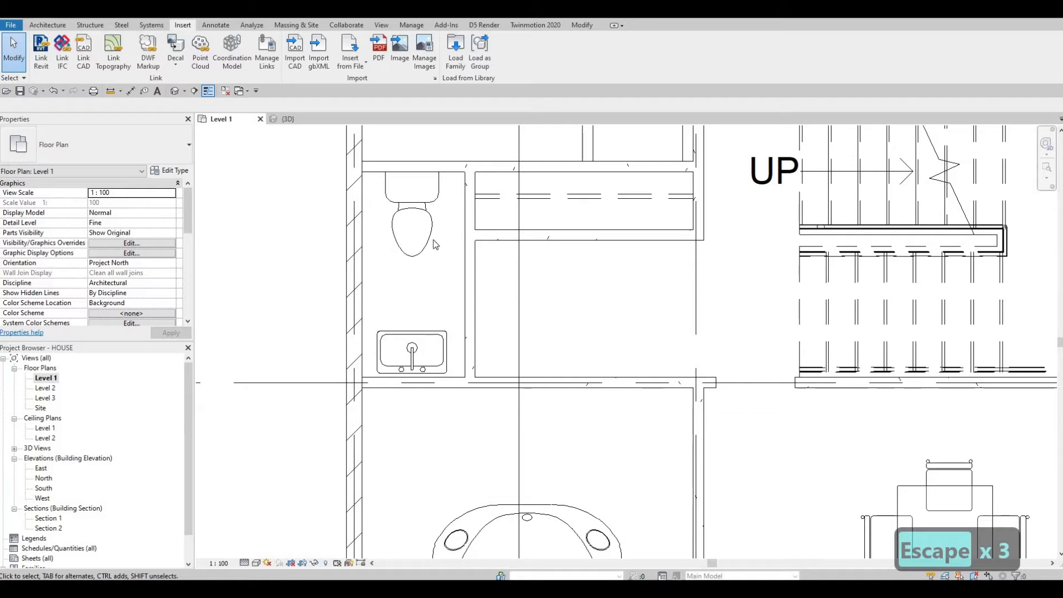
key("Escape")
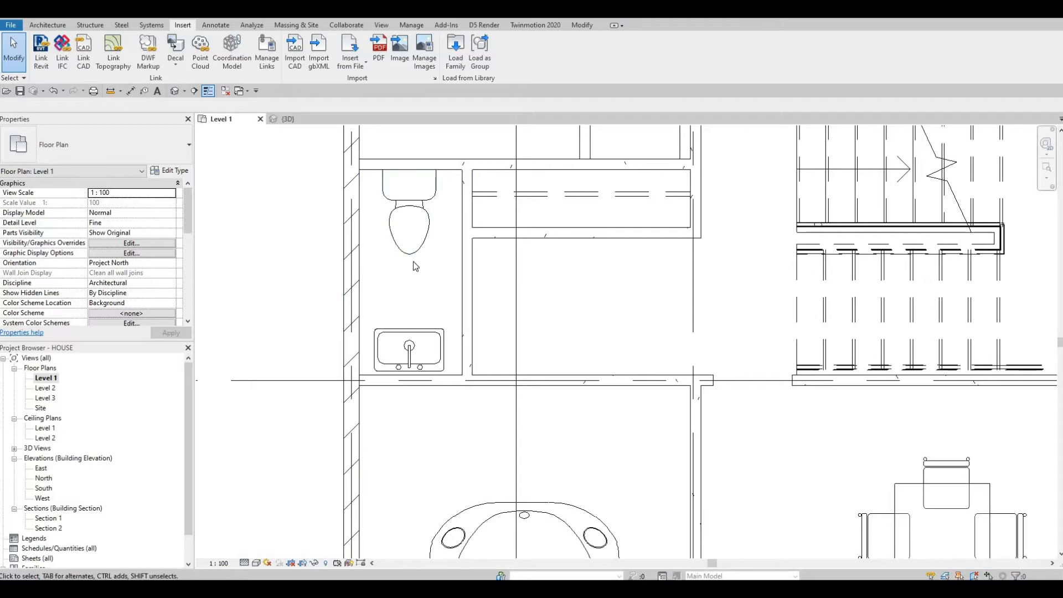
Step: Examine the washroom, living area, kitchen, garage and dining layout across the furnished Level 1 plan
middle_click_drag(411, 263, 385, 224)
key("Escape")
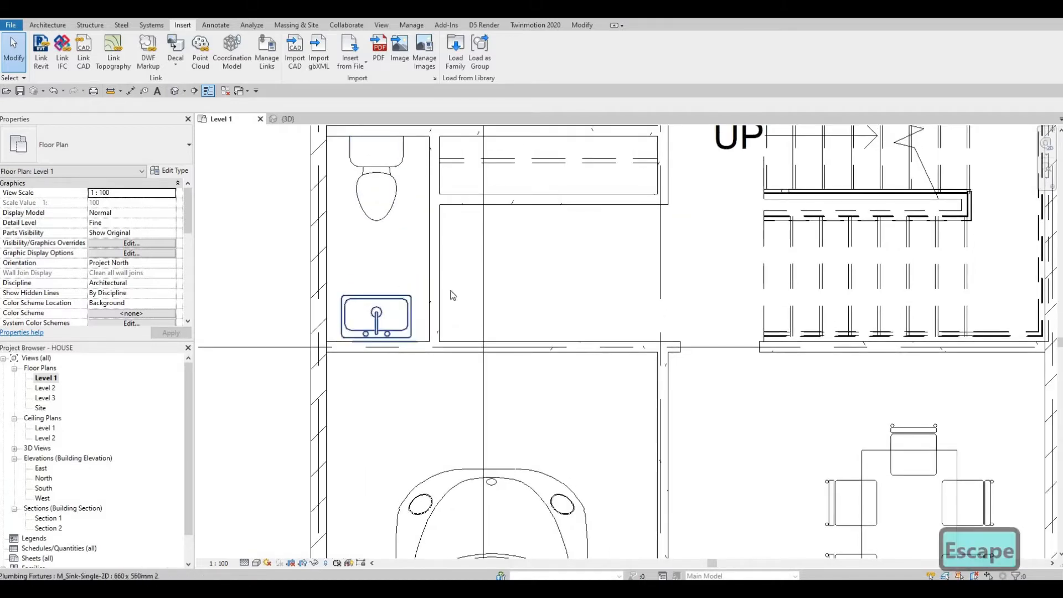
middle_click_drag(407, 311, 402, 336)
middle_click_drag(470, 323, 433, 323)
scroll(526, 304, "down", 3)
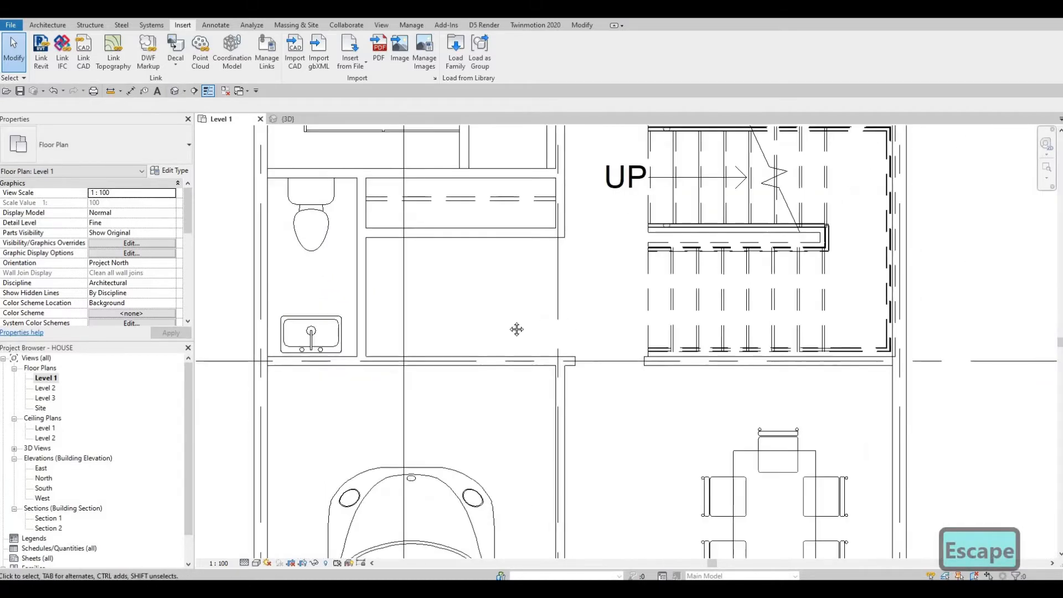
middle_click_drag(526, 304, 490, 338)
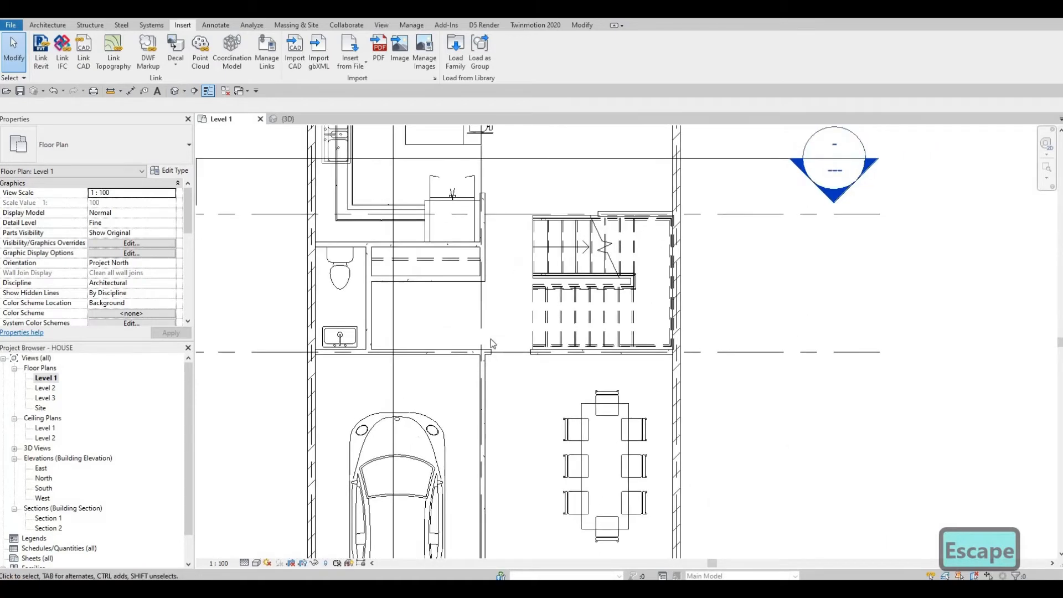
middle_click_drag(525, 548, 489, 412)
scroll(489, 412, "down", 2)
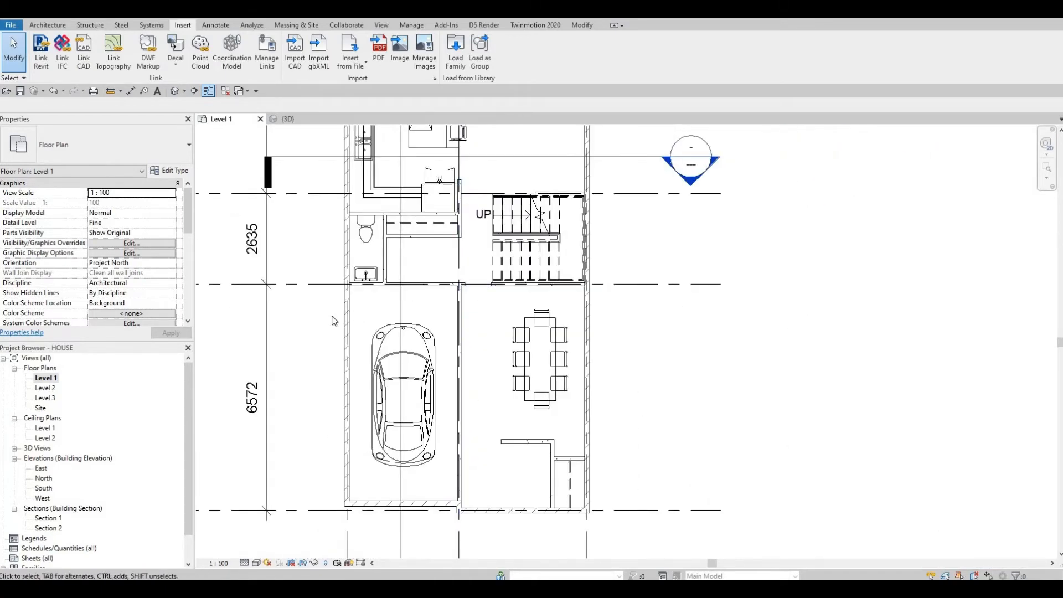
middle_click_drag(477, 265, 465, 335)
middle_click_drag(542, 249, 519, 348)
scroll(520, 348, "up", 1)
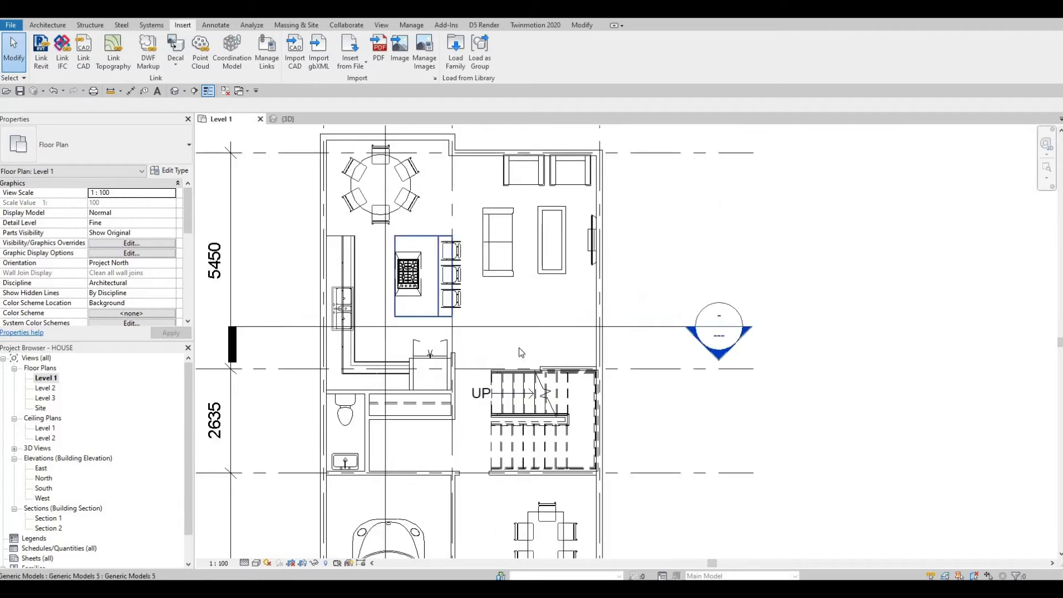
middle_click_drag(502, 477, 501, 413)
middle_click_drag(501, 514, 466, 322)
scroll(466, 323, "up", 1)
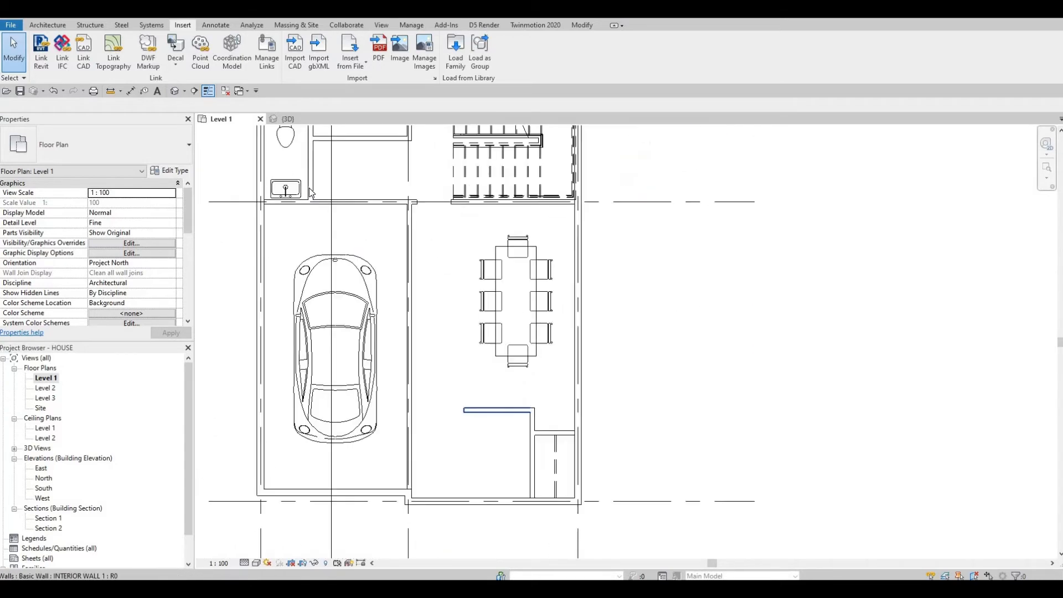
Step: Start loading a family and open the Tables folder within the Canada library's Furniture folder
left_click(458, 52)
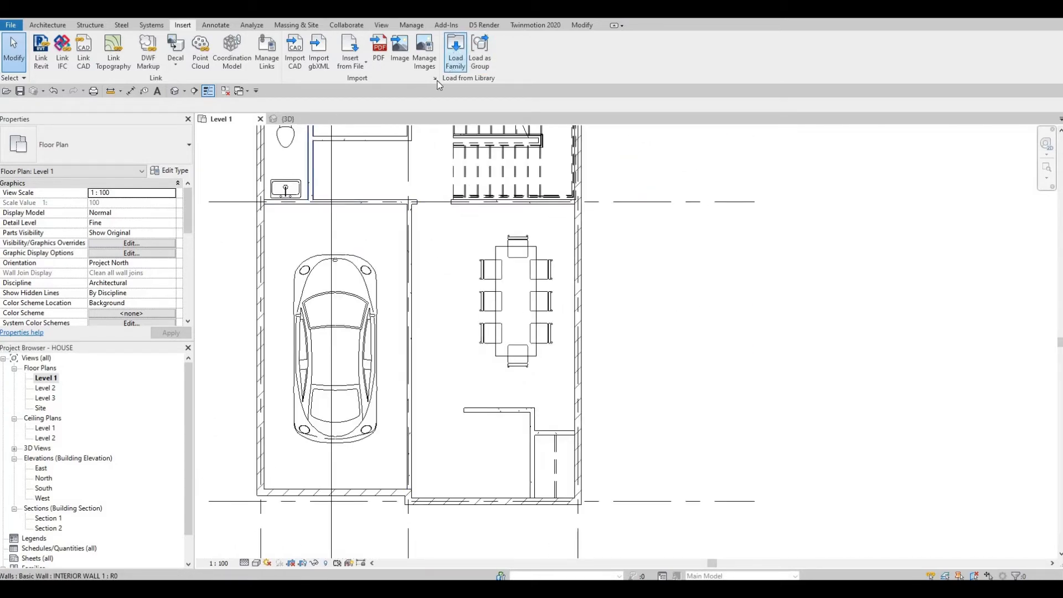
left_click(489, 128)
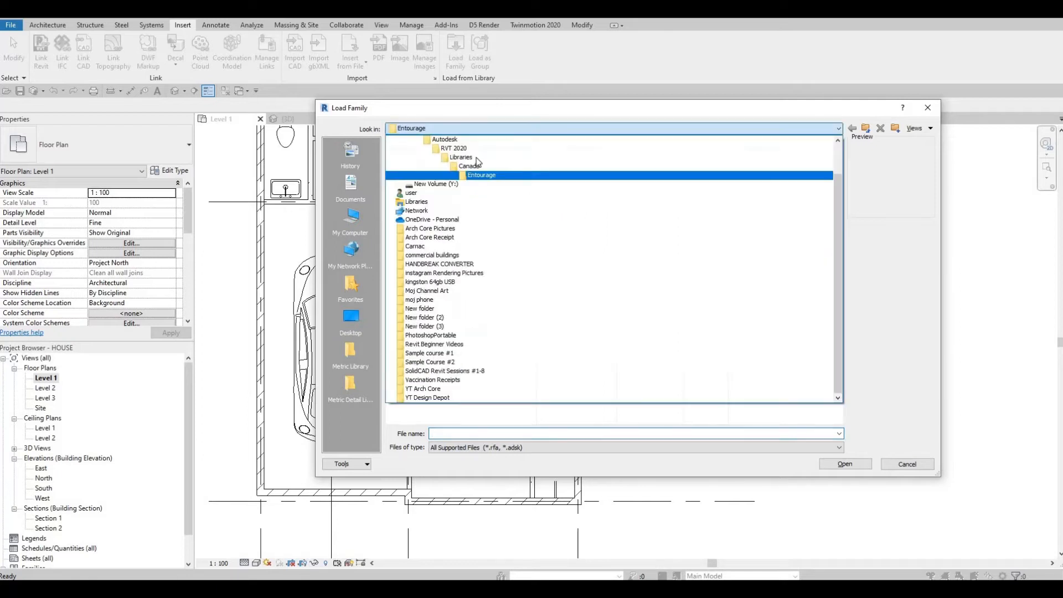
left_click(520, 166)
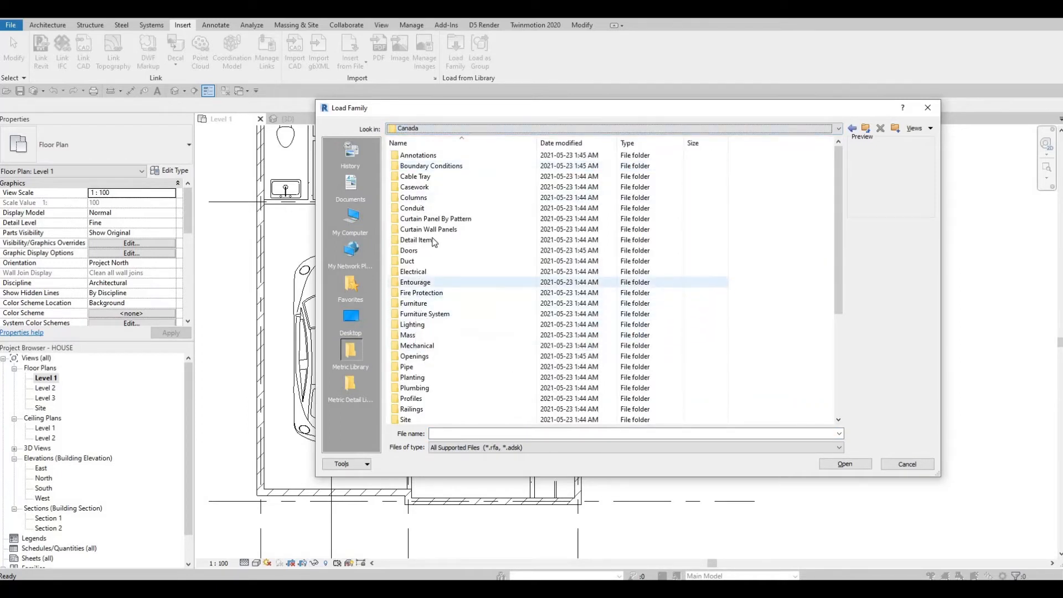
double_click(423, 304)
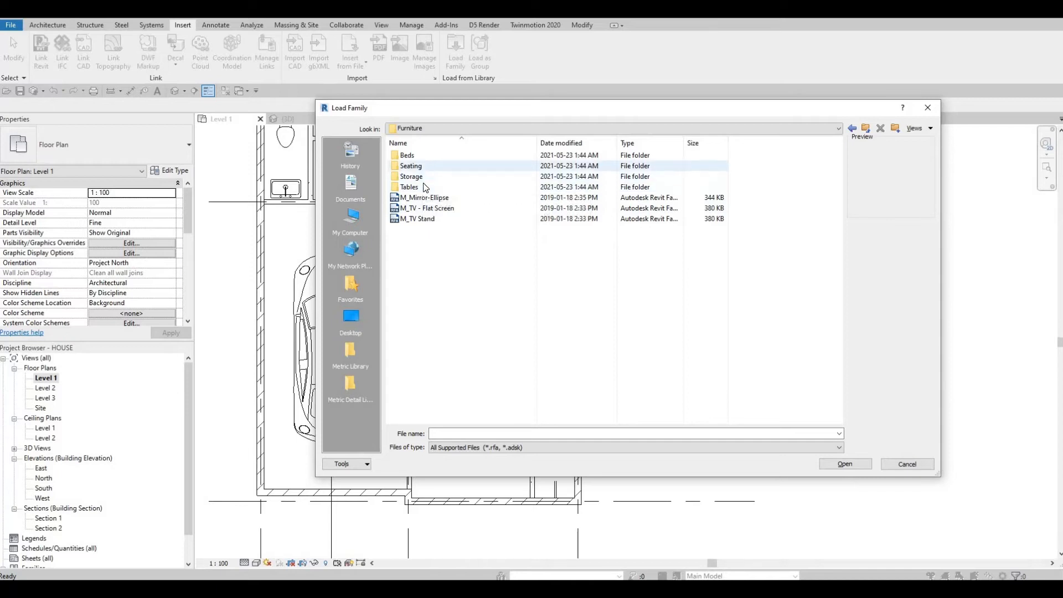
key("Return")
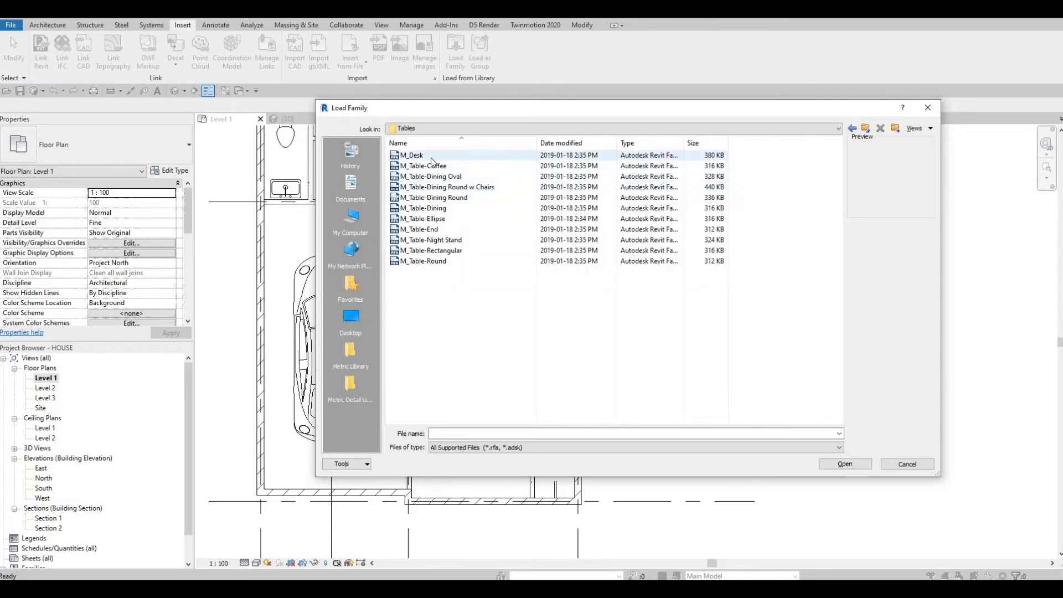
Step: Examine the previews of the desk and table families, from M_Desk through M_Table-Rectangular, to find a suitable side table
left_click(432, 156)
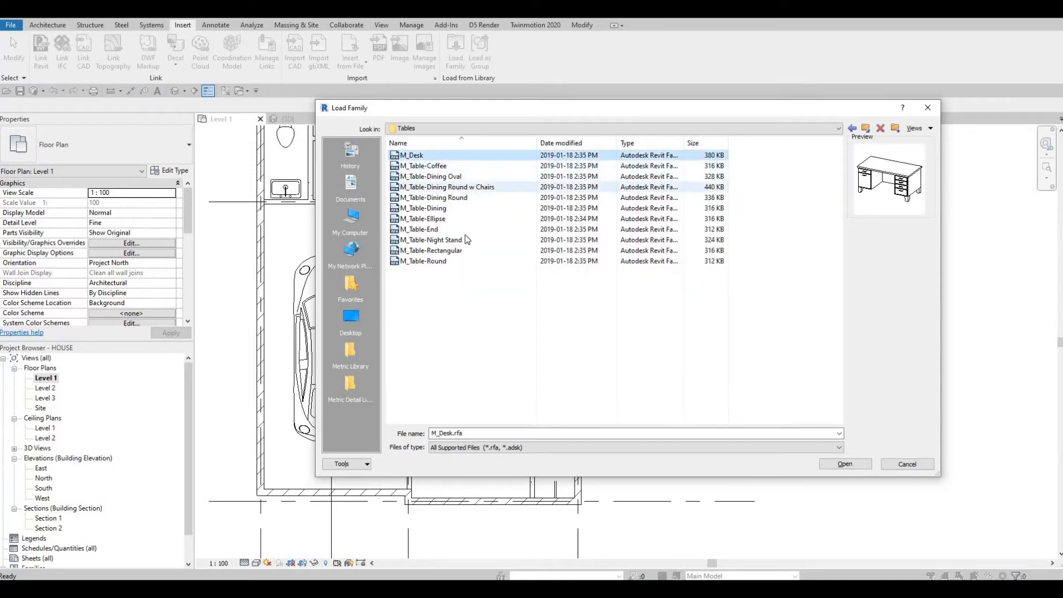
key("Down")
key("Down")
key("Down")
key("Down")
key("Down")
key("Down")
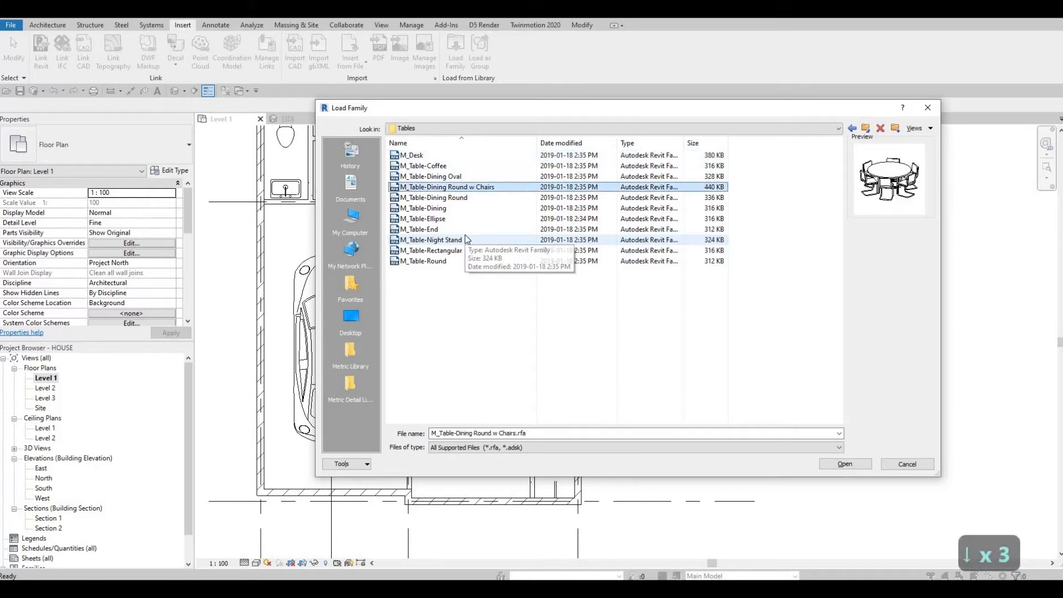
key("Down")
key("Down")
key("Down")
key("Down")
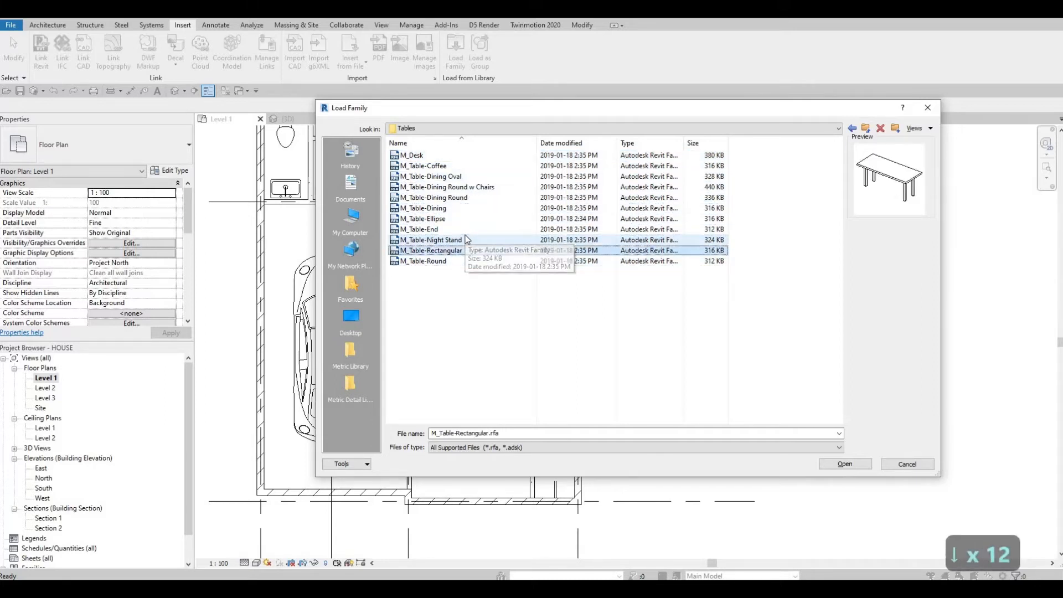
left_click(470, 239)
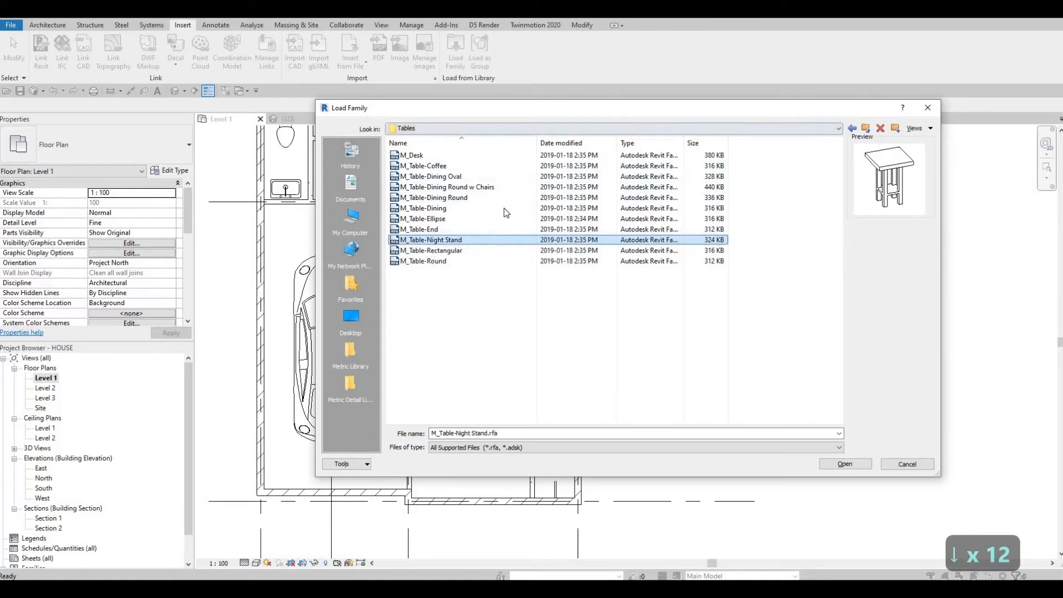
key("Up")
key("Up")
key("Up")
key("Up")
key("Up")
key("Up")
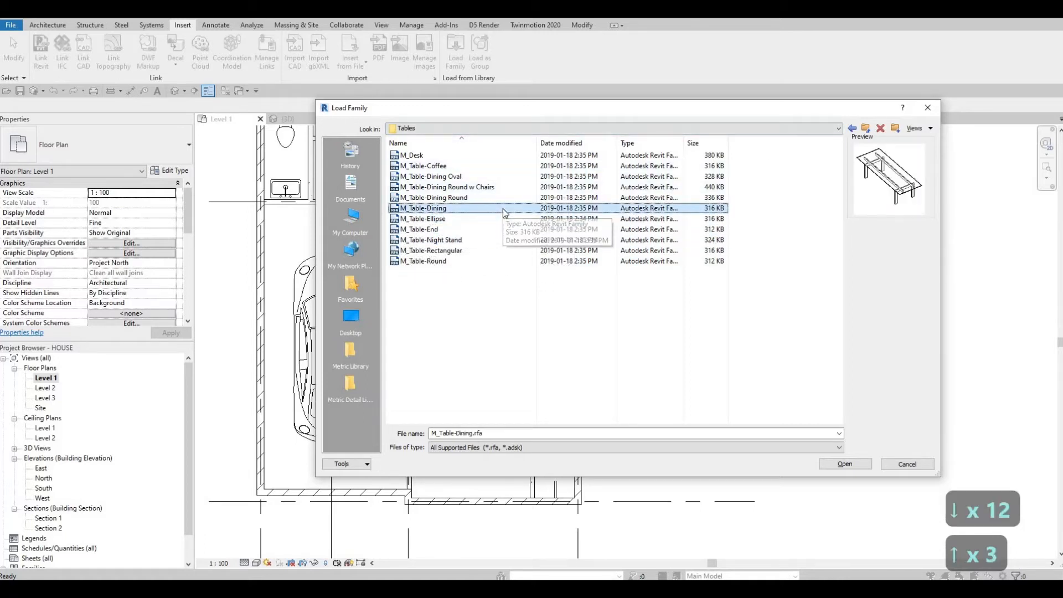
key("Up")
key("Up")
key("Up")
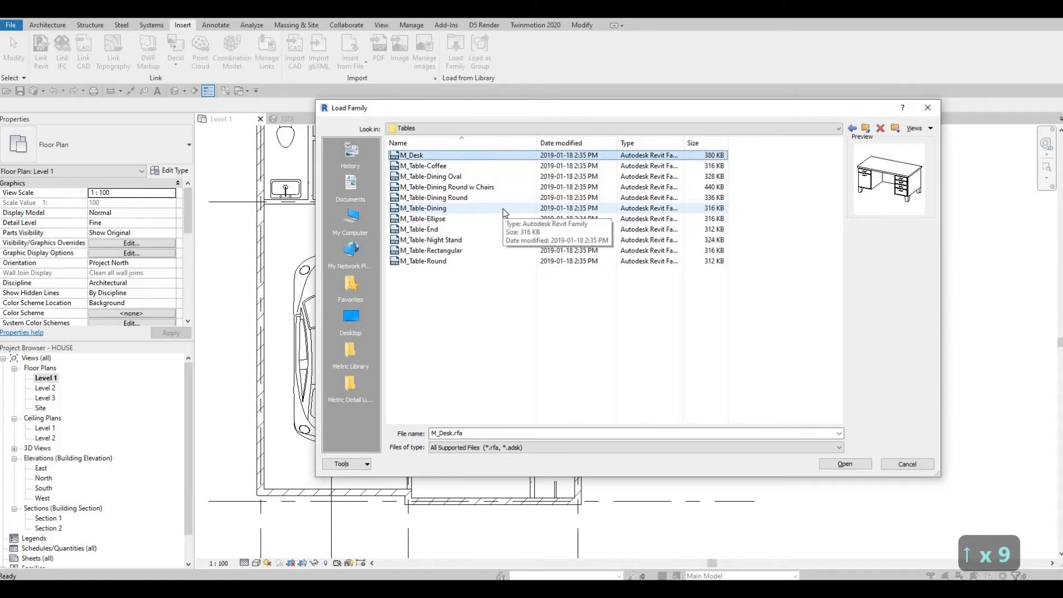
key("Down")
key("Down")
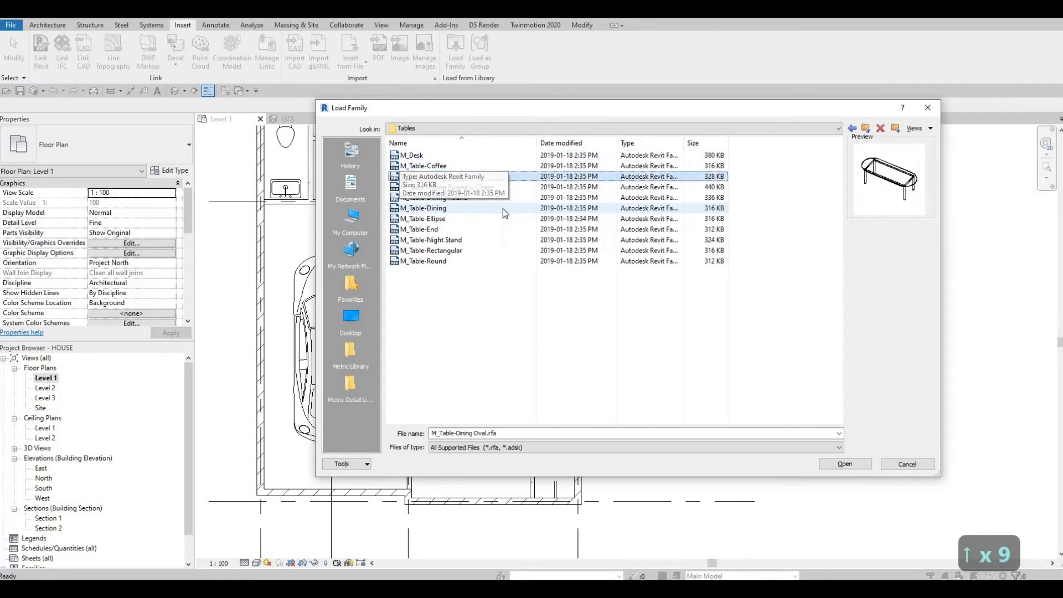
key("Up")
key("Down")
key("Down")
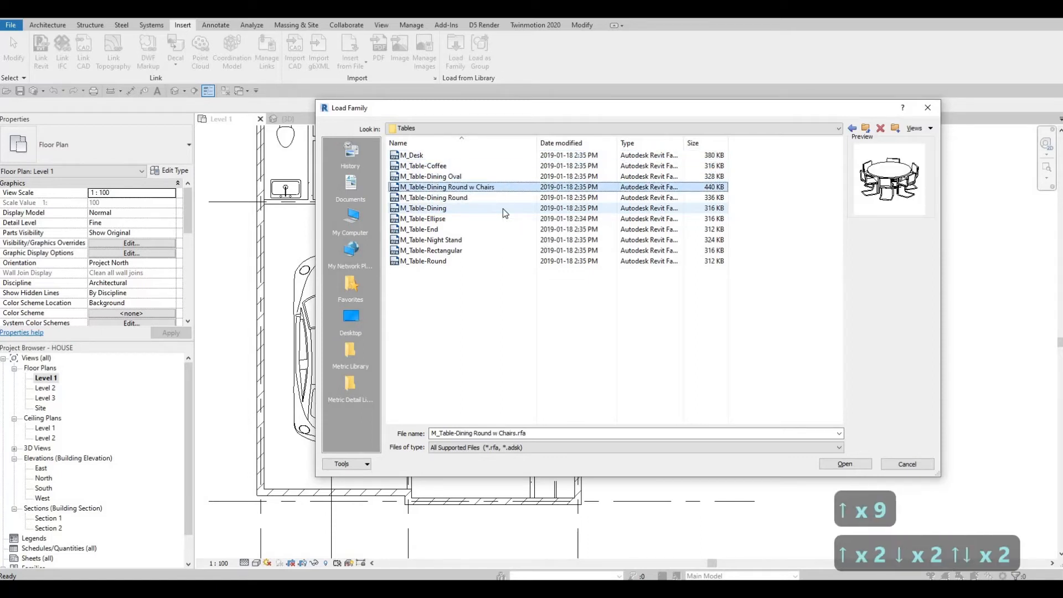
key("Down")
key("Down")
key("Down")
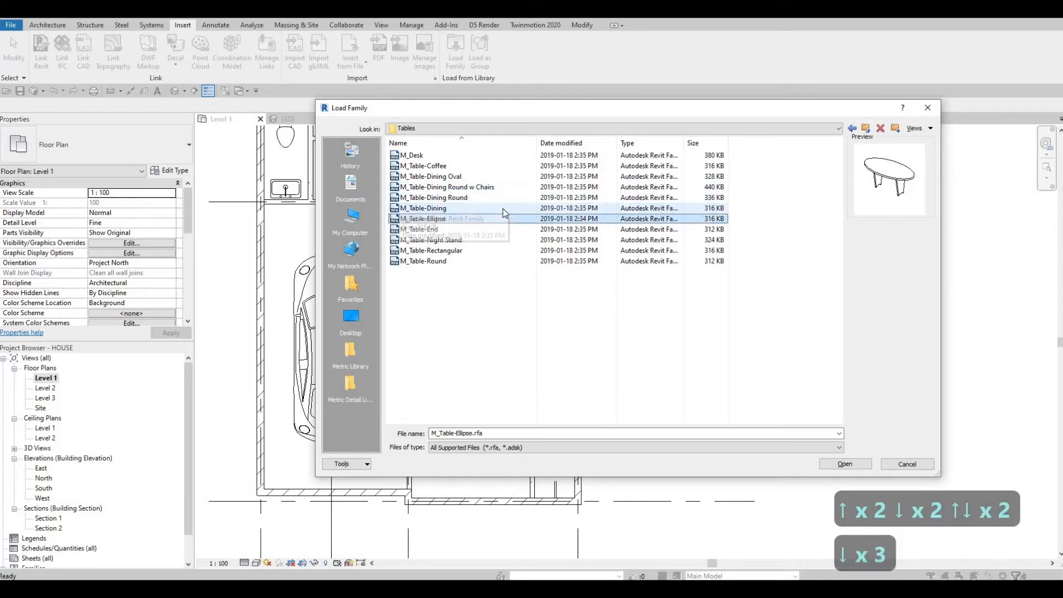
key("Up")
key("Up")
key("Up")
key("Up")
key("Up")
key("Up")
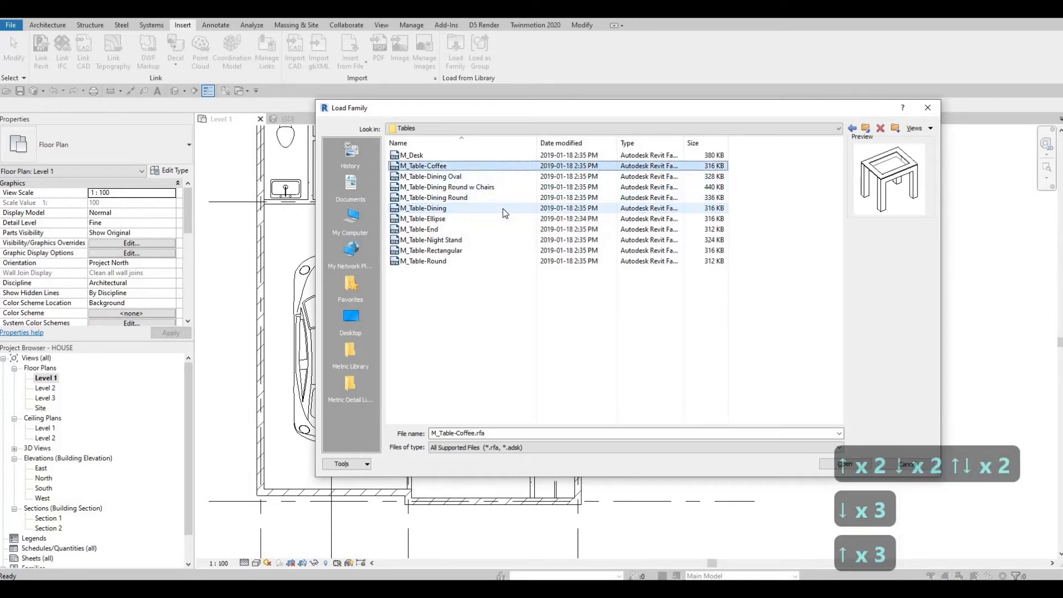
key("Up")
key("Down")
key("Down")
key("Down")
key("Down")
key("Down")
key("Down")
key("Down")
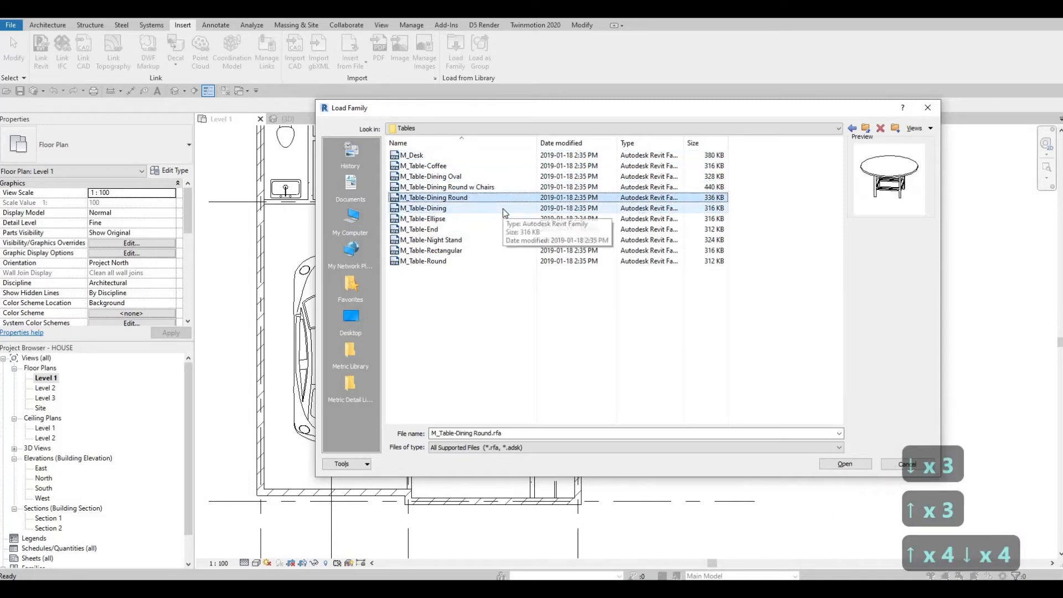
key("Down")
key("Down")
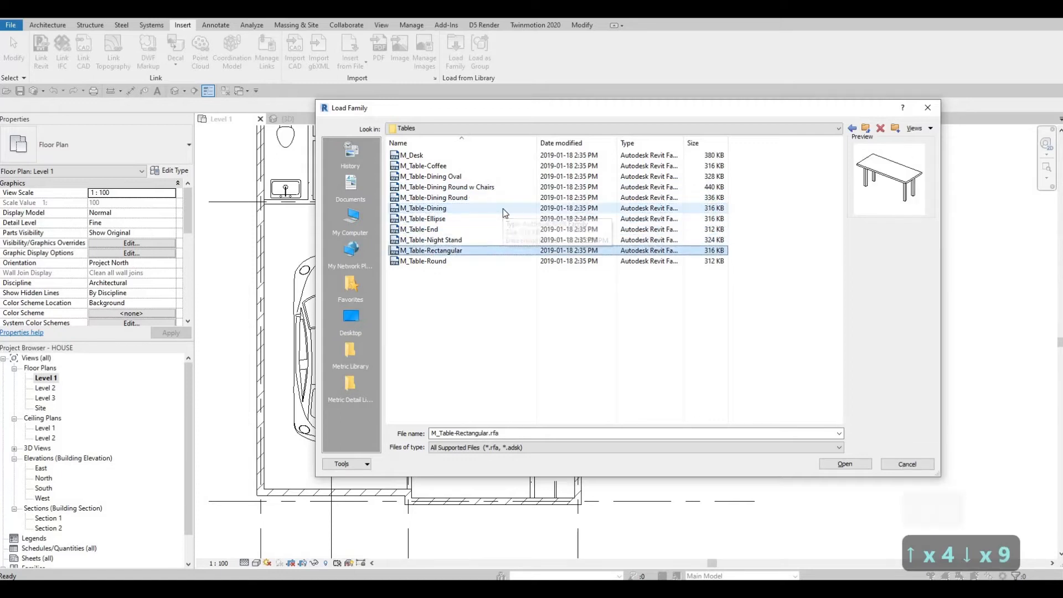
key("Up")
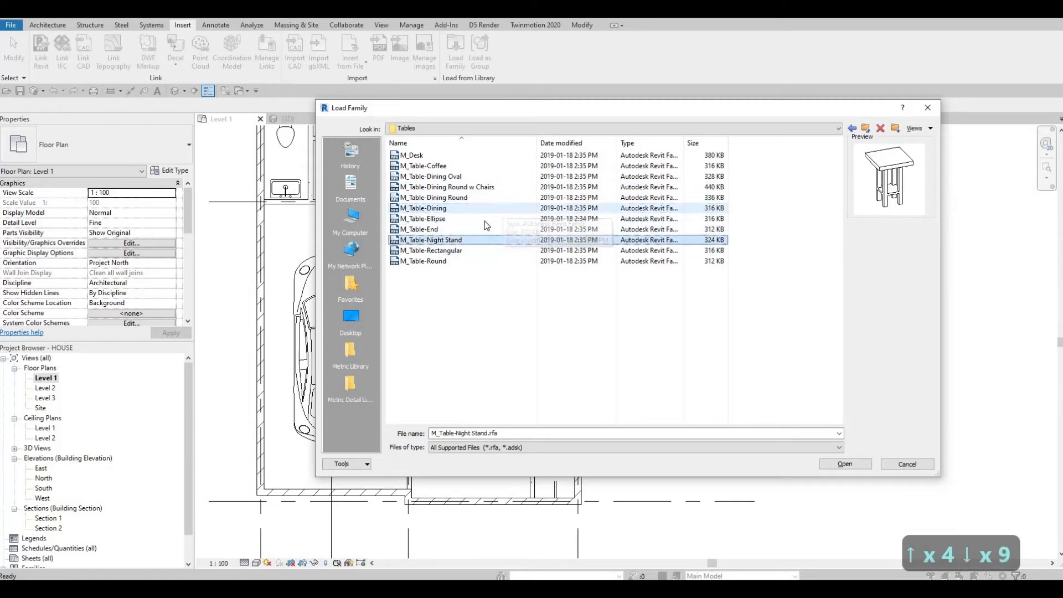
Step: Load the M_Table-Night Stand family into the project
left_click(432, 228)
left_click(441, 241)
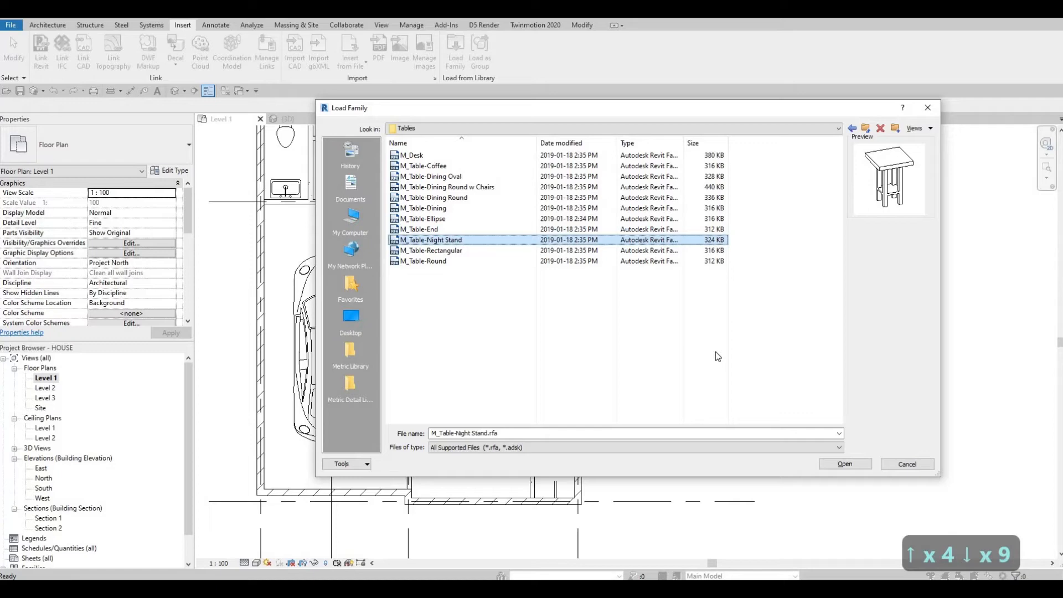
left_click(843, 463)
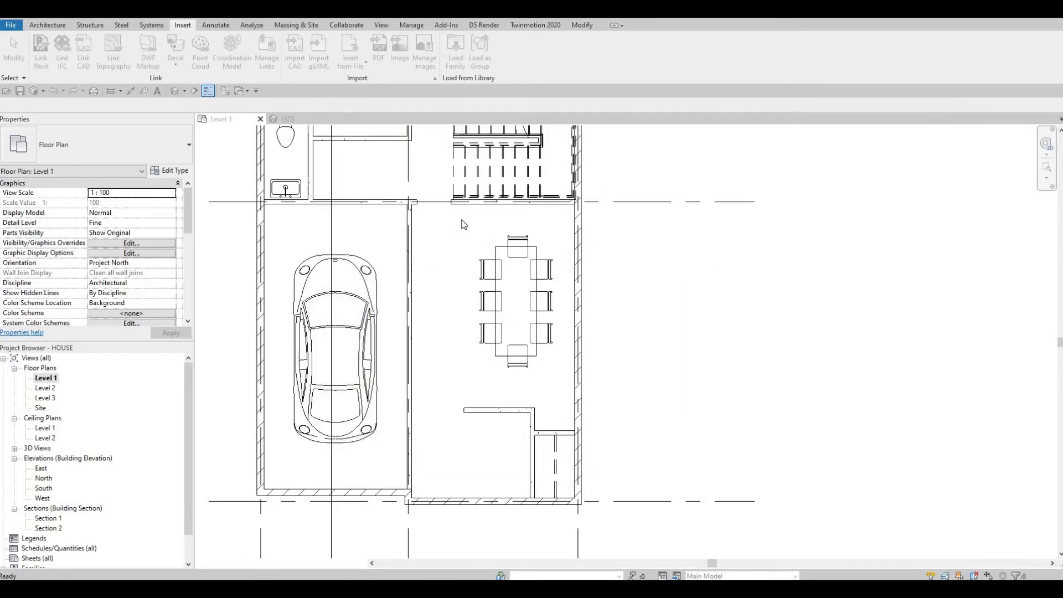
Step: Place a 0610 x 0610 x 0762mm M_Table-Night Stand beside the end of the living area sofa nearest the stairs
middle_click_drag(487, 183, 440, 268)
scroll(475, 173, "up", 1)
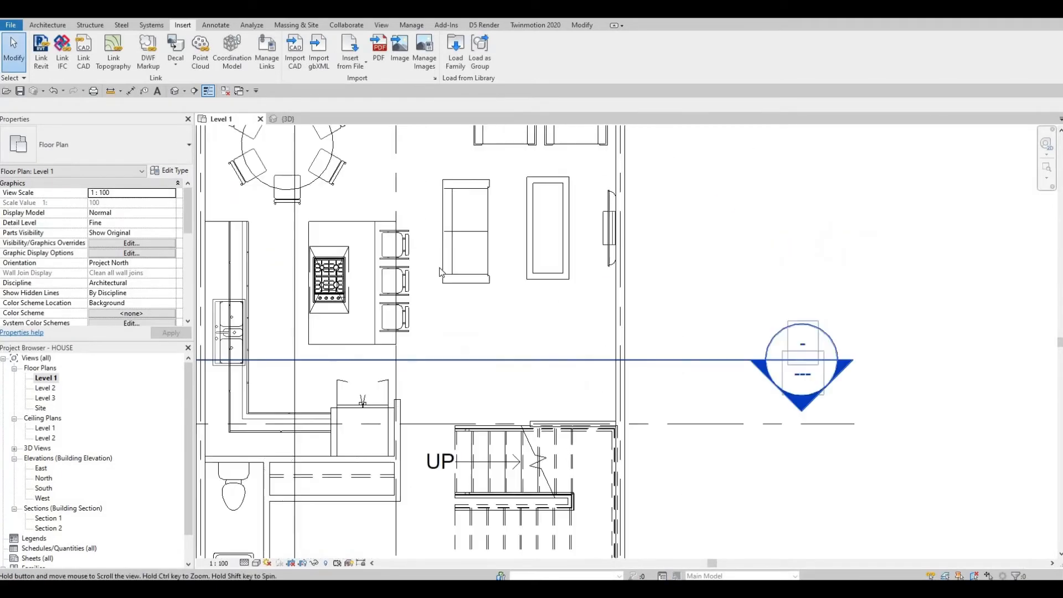
key("shift+c")
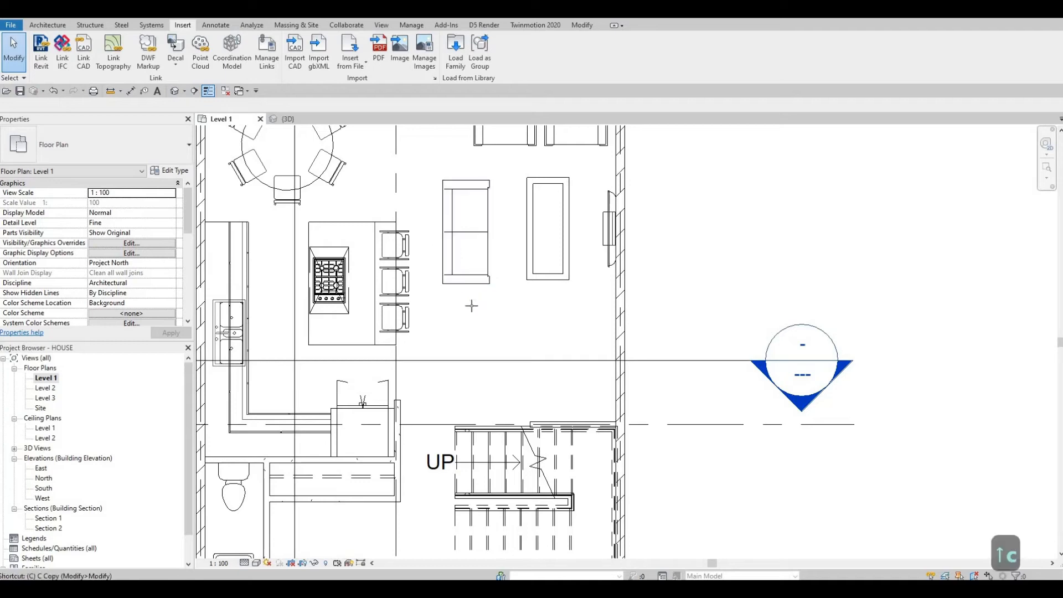
key("m")
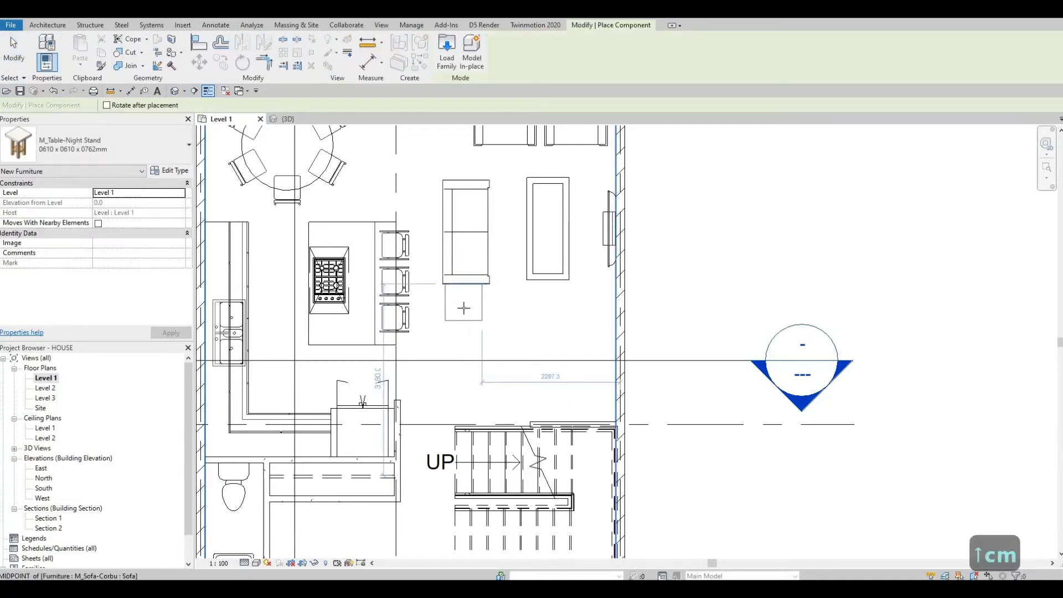
left_click(464, 308)
Step: Place a second night stand at the sofa's opposite end, near the armchairs, aligned with the first one
middle_click_drag(503, 406, 527, 366)
scroll(523, 354, "down", 1)
middle_click_drag(506, 176, 488, 292)
scroll(488, 292, "down", 1)
scroll(477, 294, "up", 4)
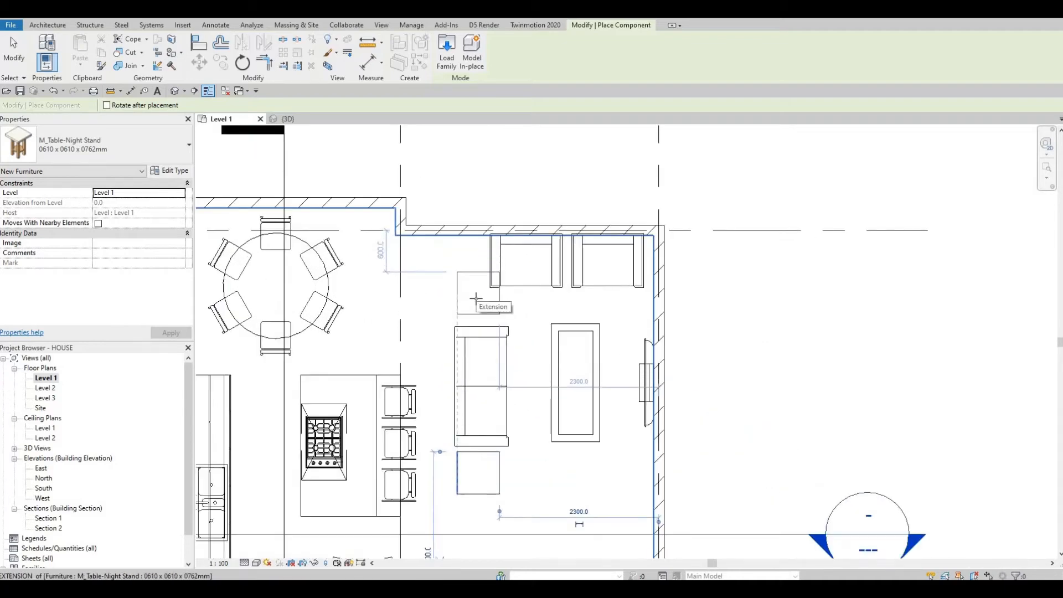
left_click(476, 304)
key("Escape")
key("Escape")
key("Escape")
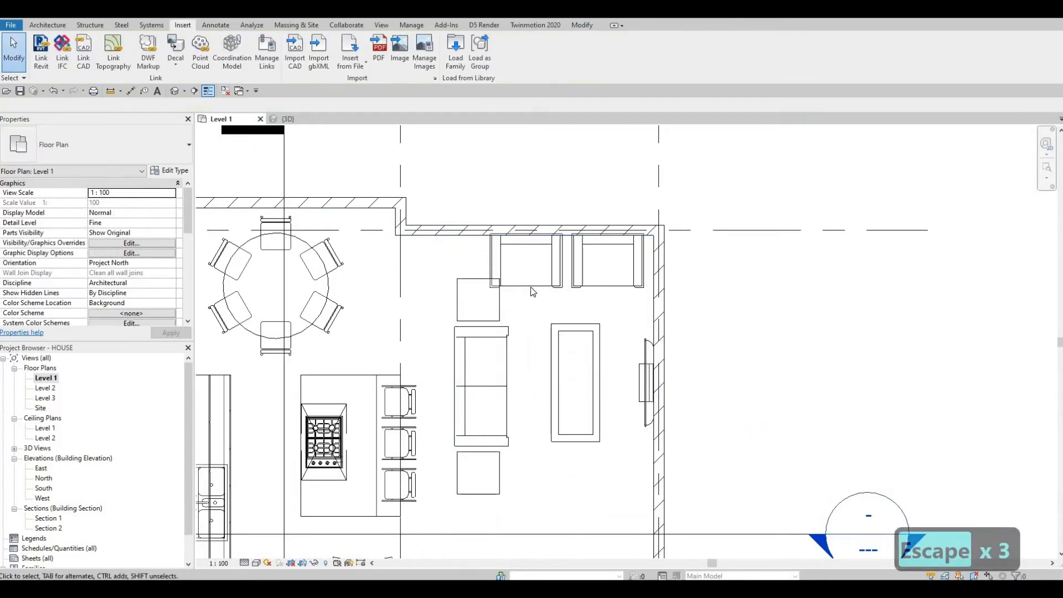
Step: Nudge the armchair that overlaps the upper night stand three increments toward the neighbouring armchair
left_click(533, 292)
key("Right")
key("Right")
key("Right")
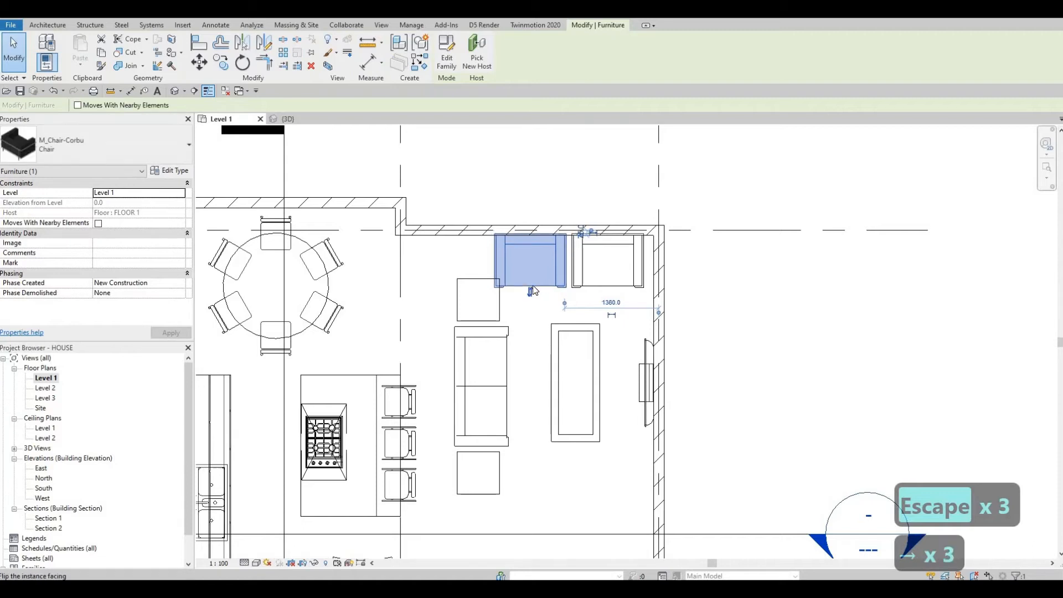
Step: Nudge the armchair farther from the side wall closer to its neighbouring armchair along the living room's upper wall
key("Right")
key("Right")
key("Right")
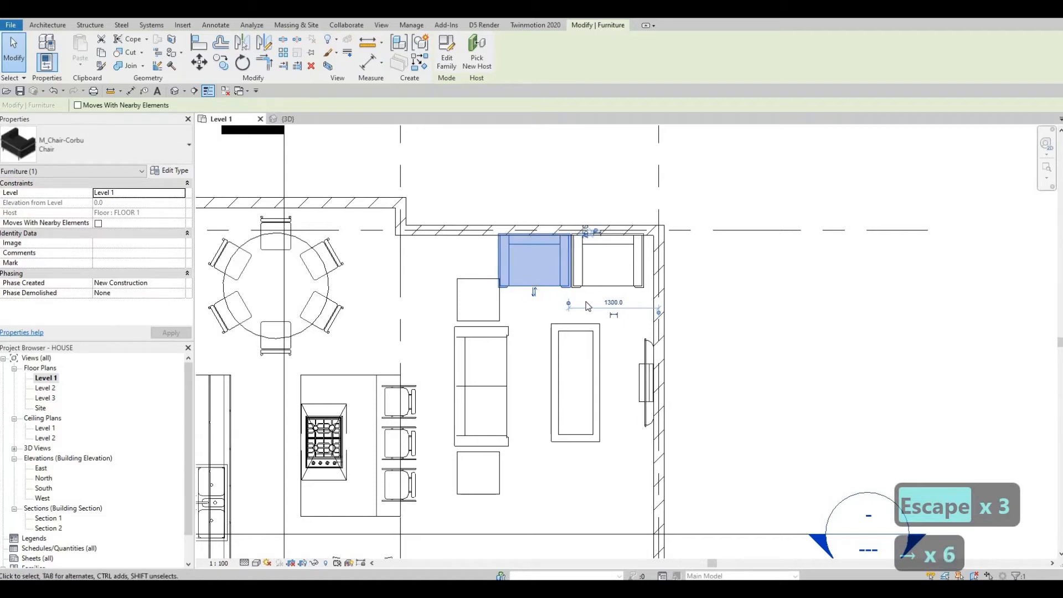
key("Left")
Step: Select both armchairs along the living room's upper wall and nudge them together toward the side wall
left_click_drag(592, 301, 556, 276)
key("Right")
key("Right")
key("Right")
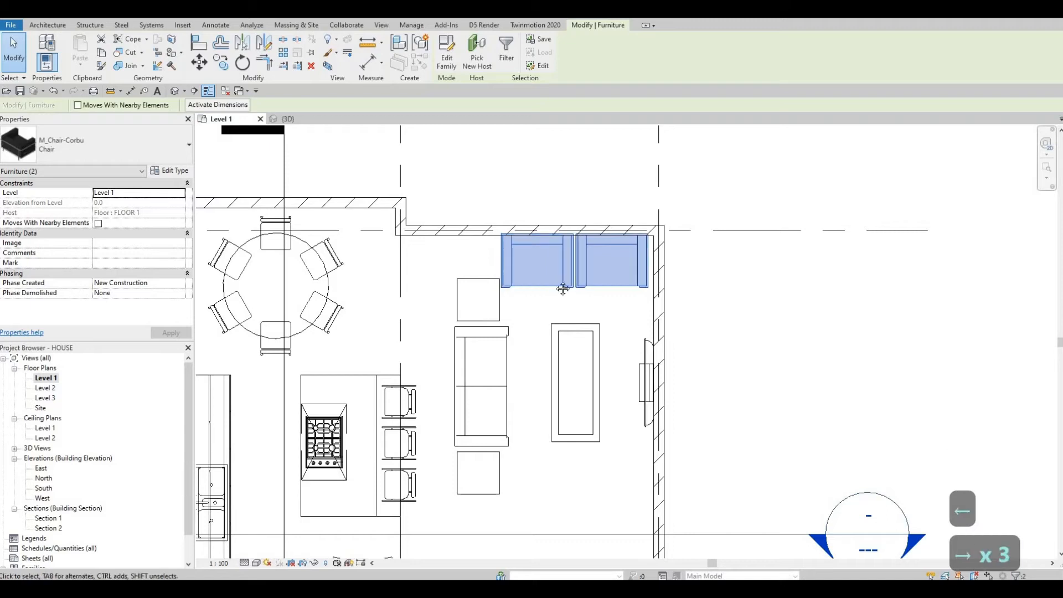
scroll(564, 329, "down", 1)
middle_click_drag(551, 321, 549, 290)
middle_click_drag(510, 323, 508, 288)
key("Escape")
key("Escape")
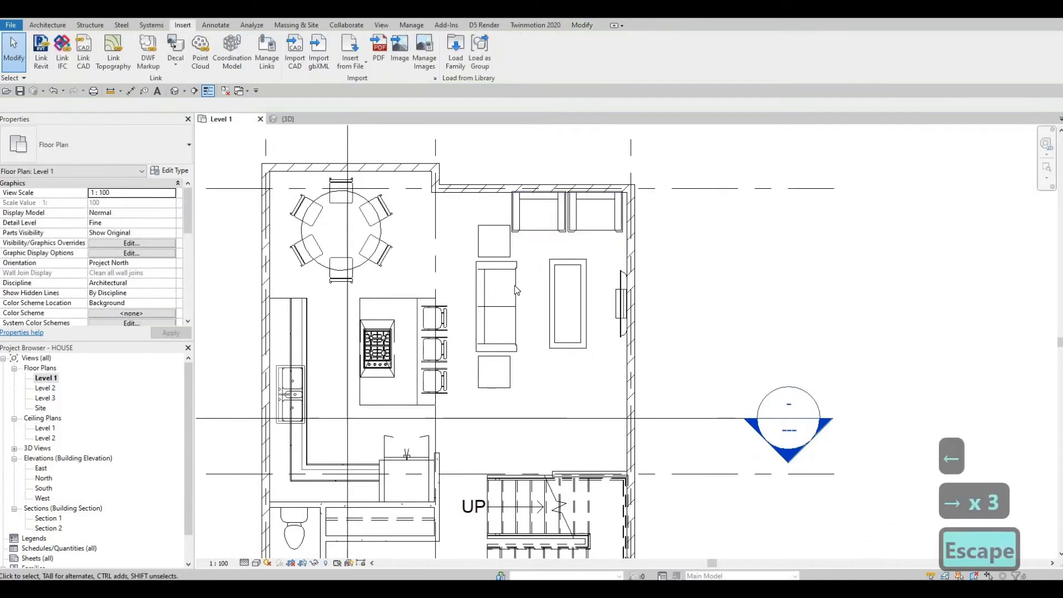
Step: Set the depth of the living room sofa's type, M_Sofa-Corbu, to 650
left_click(497, 307)
left_click(169, 170)
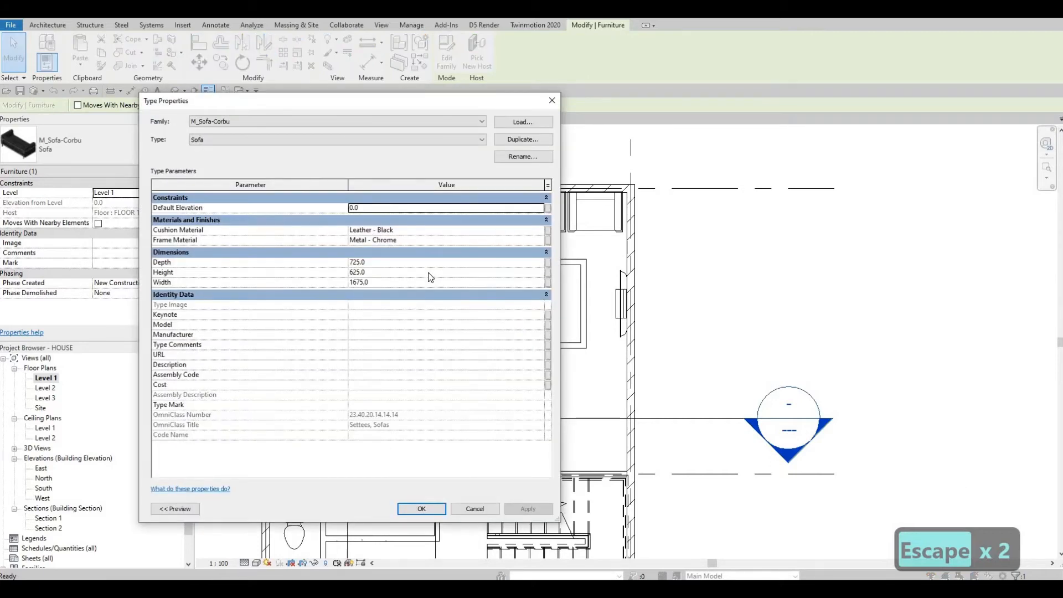
left_click(399, 261)
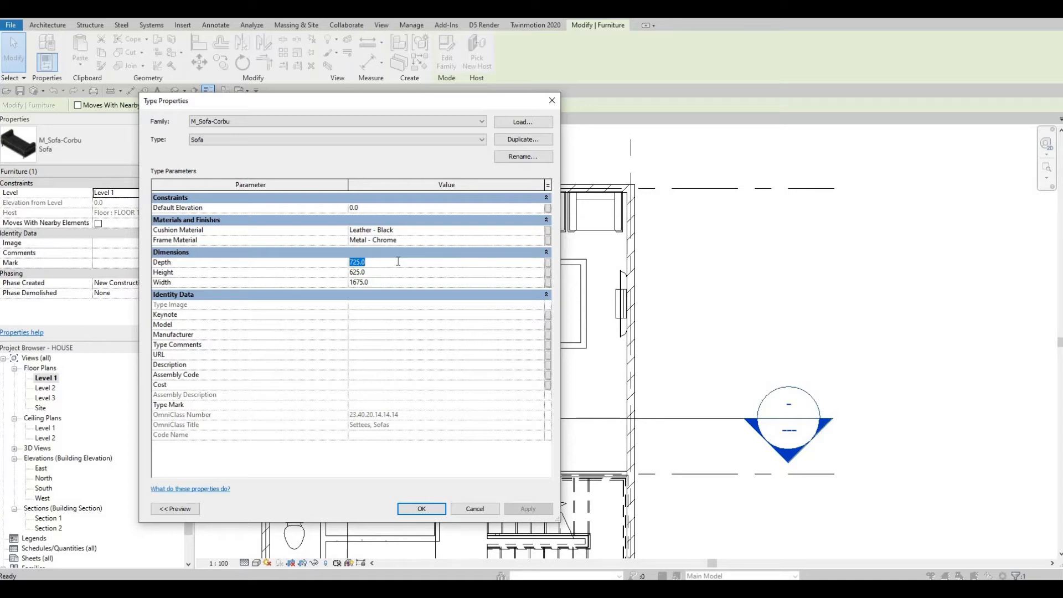
type("650")
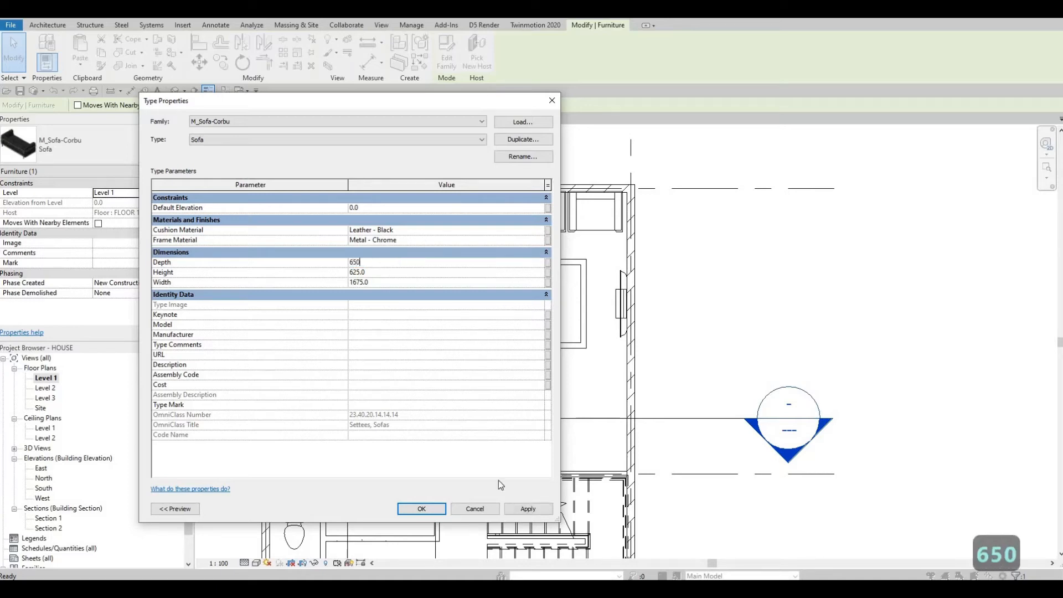
left_click(528, 509)
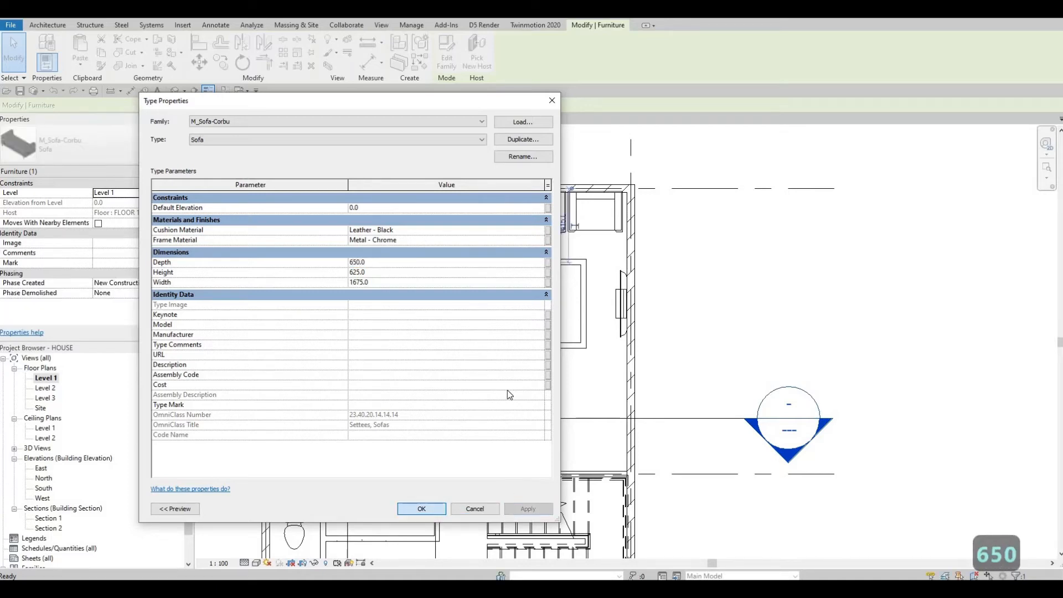
left_click(421, 509)
key("Escape")
key("Escape")
Step: Set the depth of the armchairs' type, M_Chair-Corbu, to 650
middle_click_drag(343, 185, 309, 194)
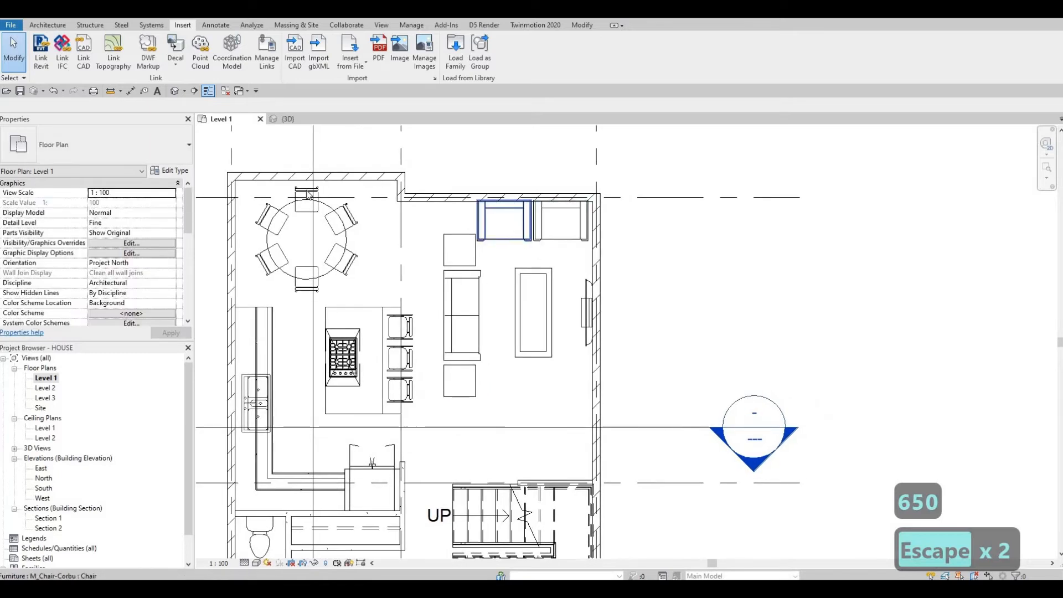
left_click(504, 220)
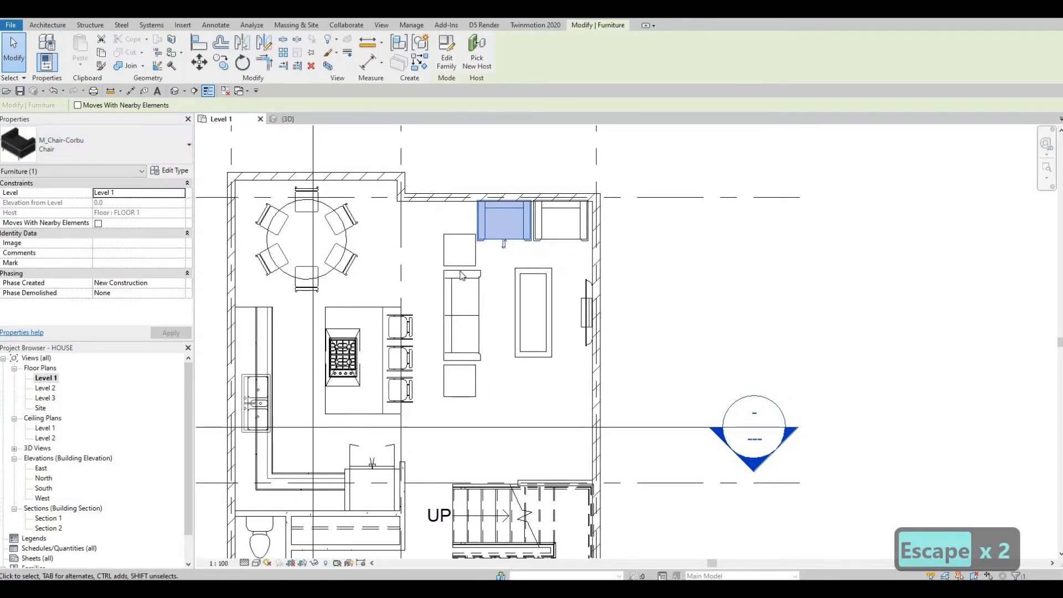
left_click(170, 170)
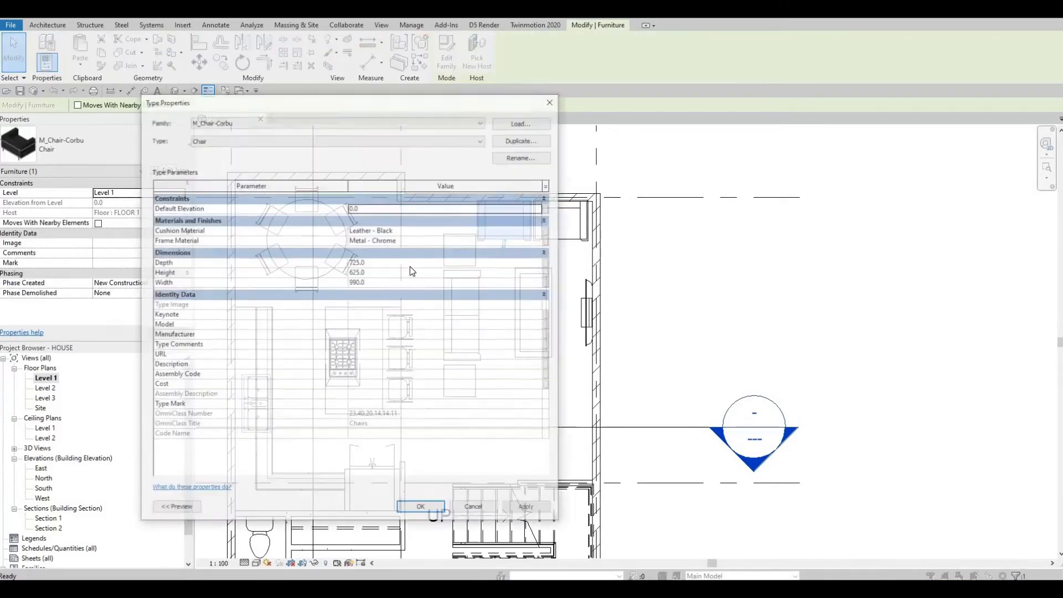
left_click(397, 262)
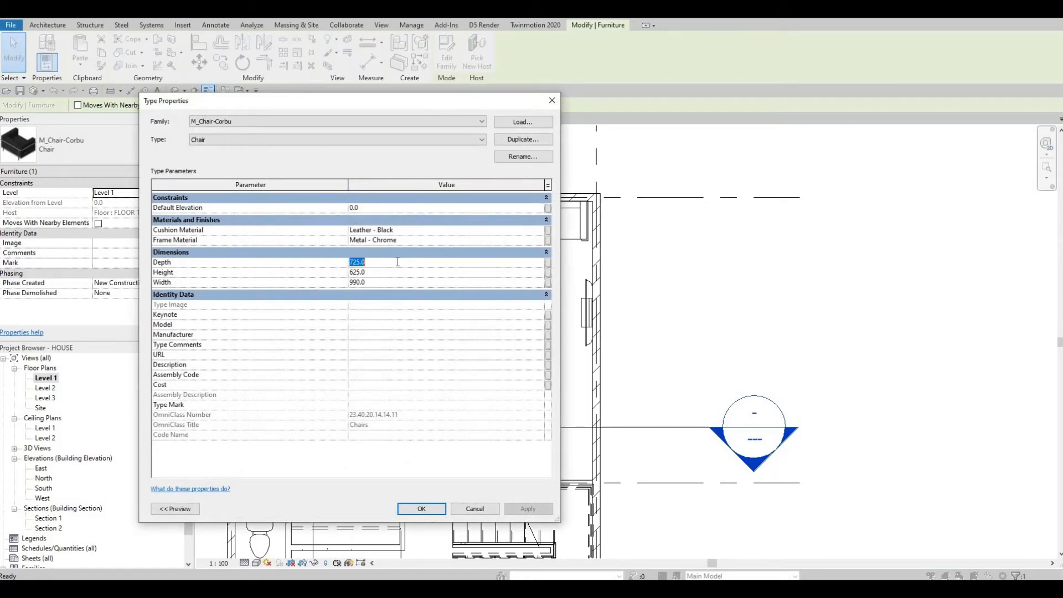
type("650")
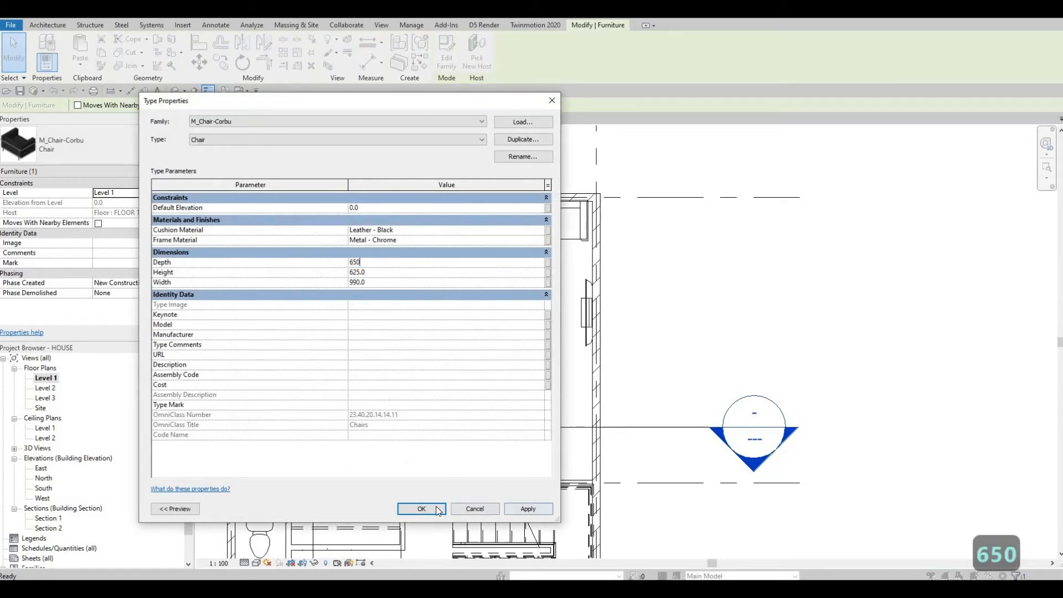
Step: Select the two resized armchairs and nudge them slightly closer to the side wall
scroll(542, 201, "up", 4)
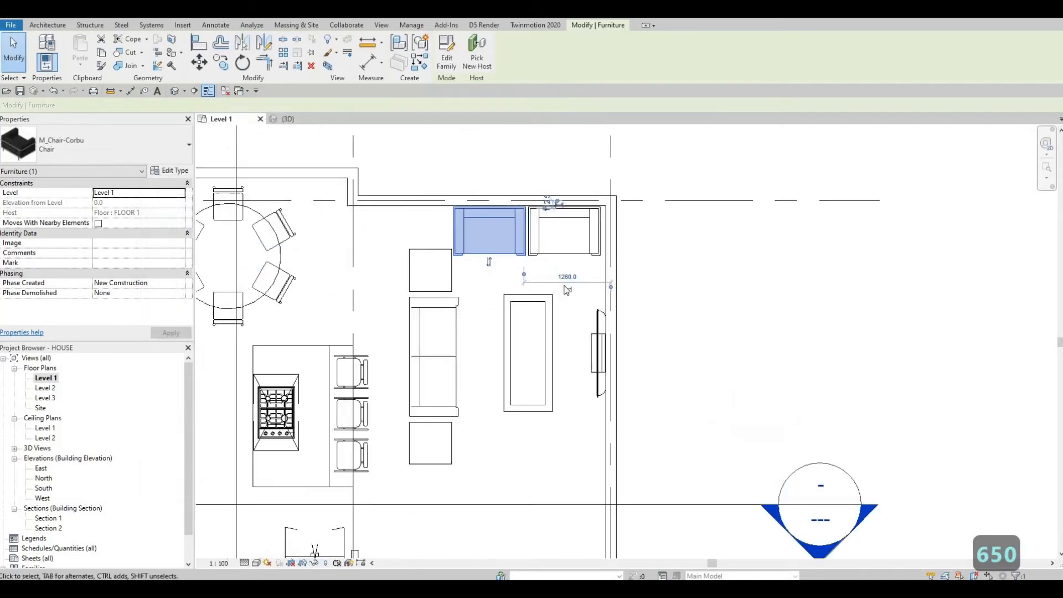
key("Escape")
left_click_drag(567, 291, 486, 239)
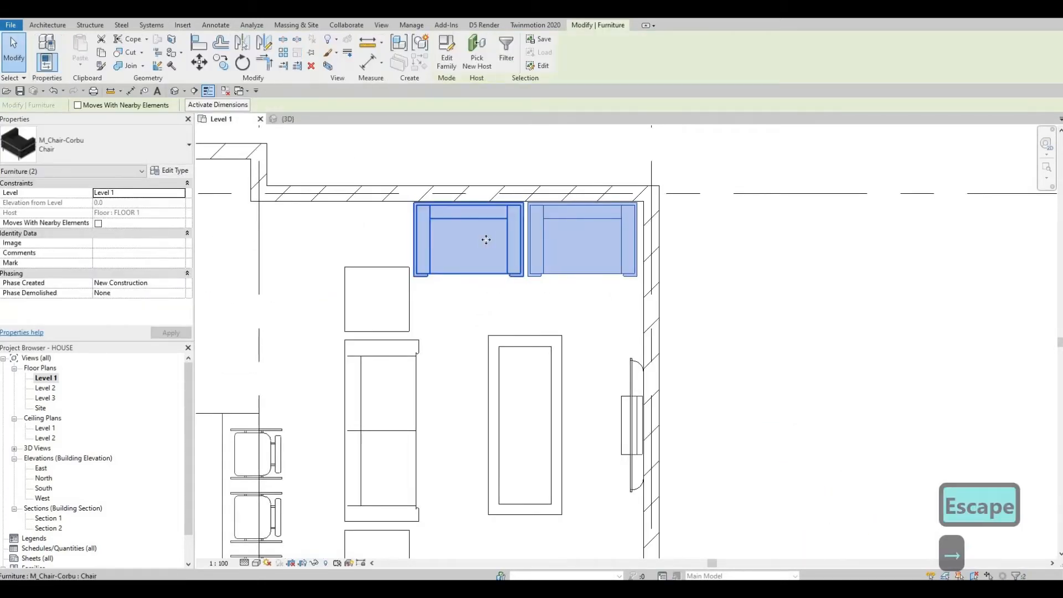
key("Escape")
scroll(440, 219, "down", 2)
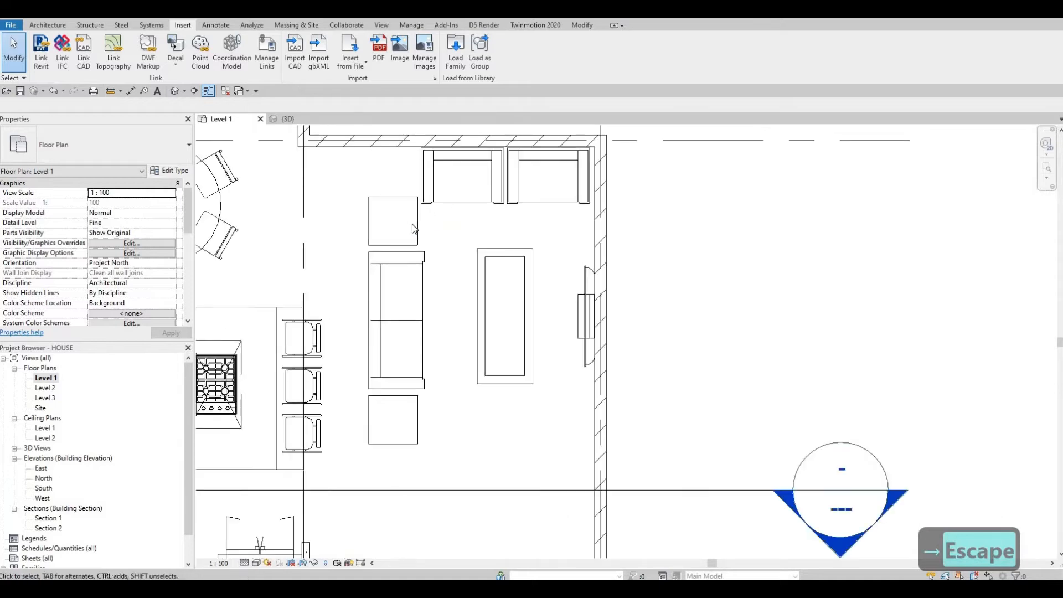
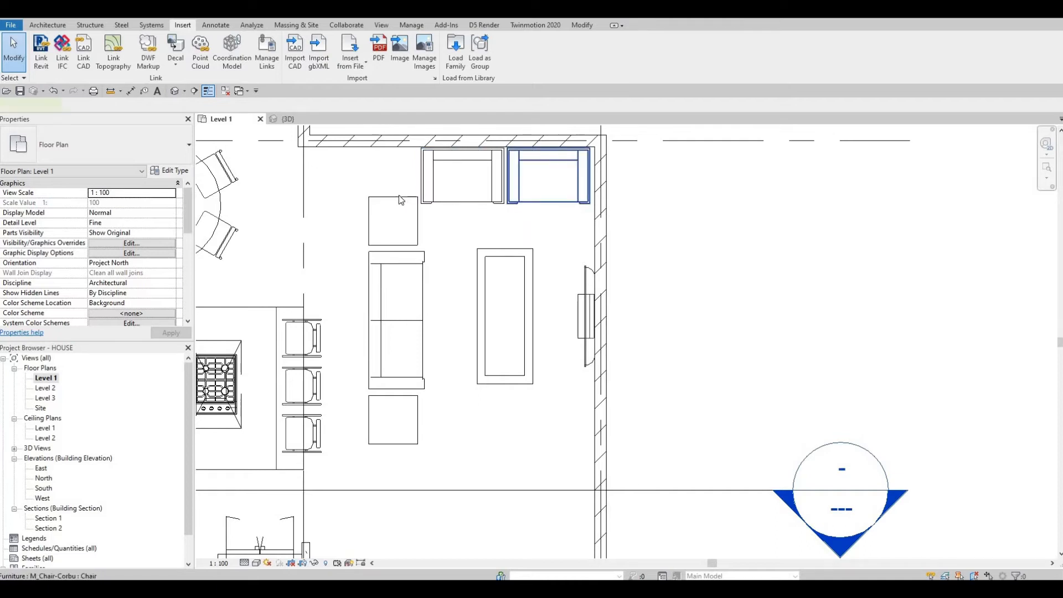
left_click(549, 183)
key("Escape")
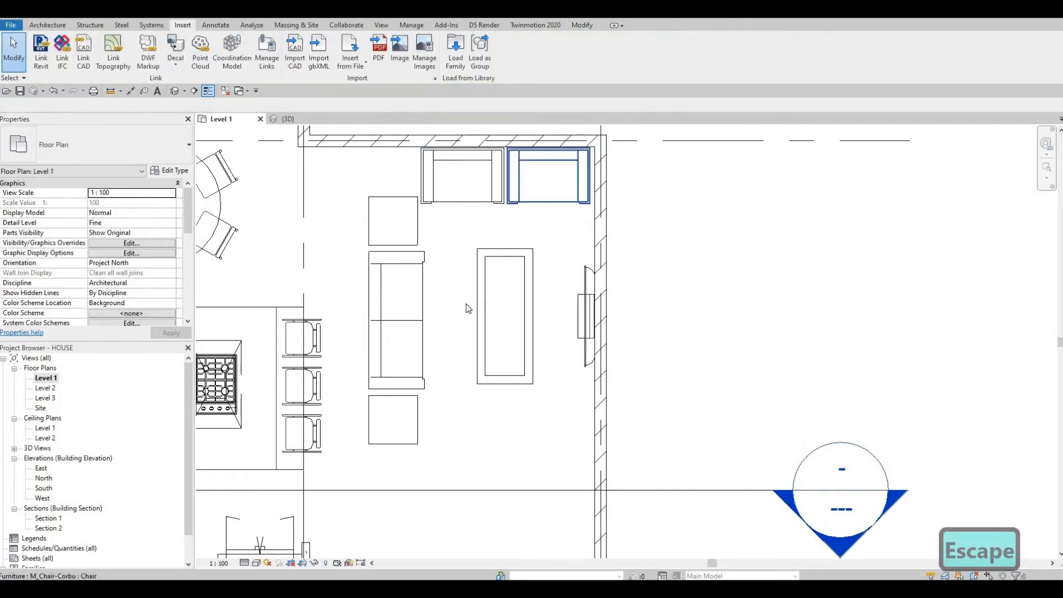
scroll(420, 171, "down", 1)
key("Escape")
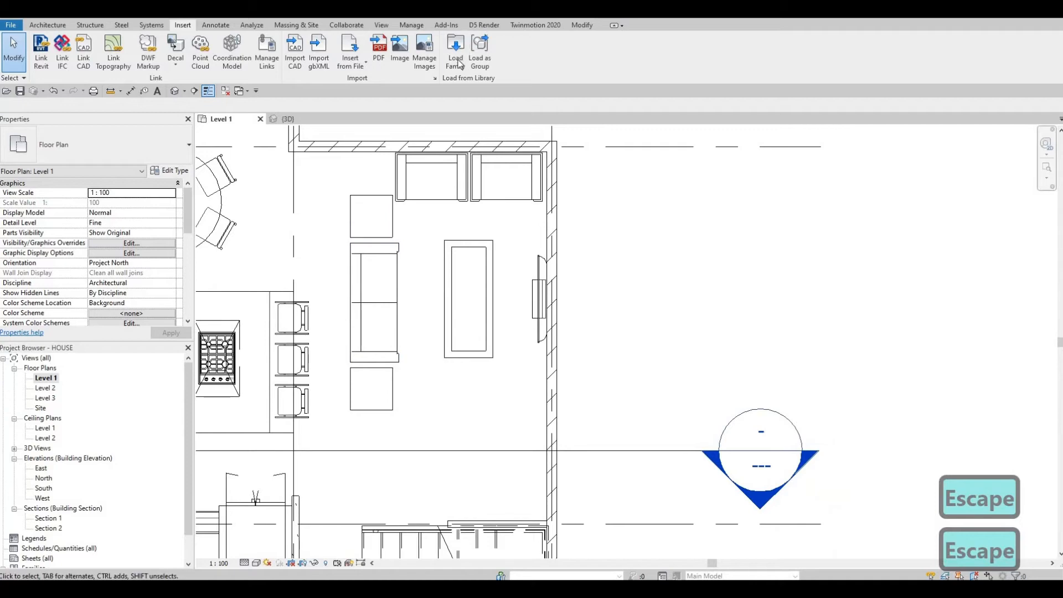
left_click(455, 51)
key("Escape")
scroll(438, 255, "down", 2)
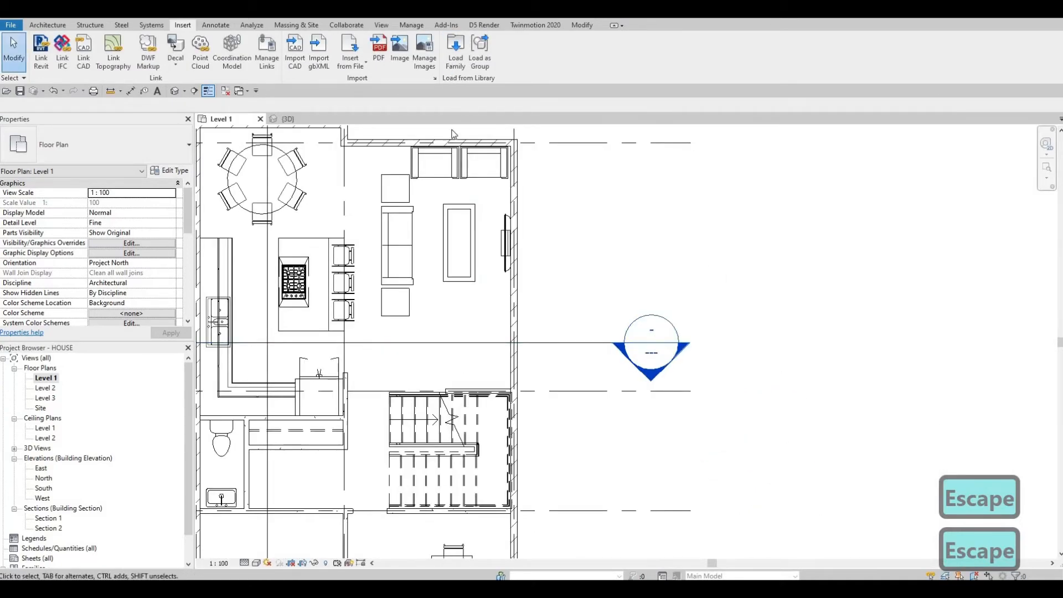
Step: Load the M_Credenza family from the Storage folder of the Furniture library
left_click(456, 51)
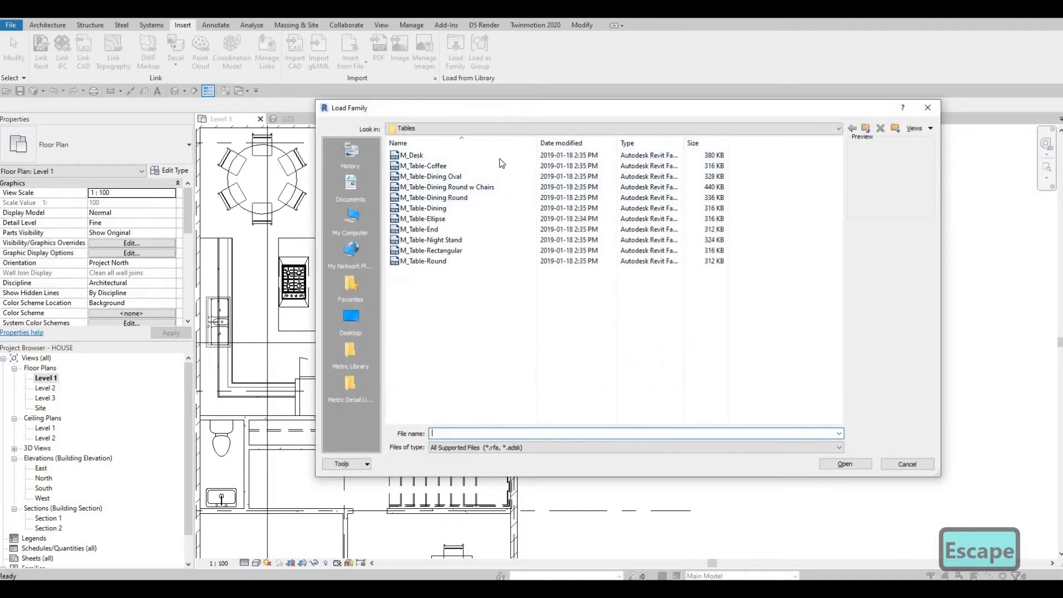
left_click(499, 129)
left_click(490, 165)
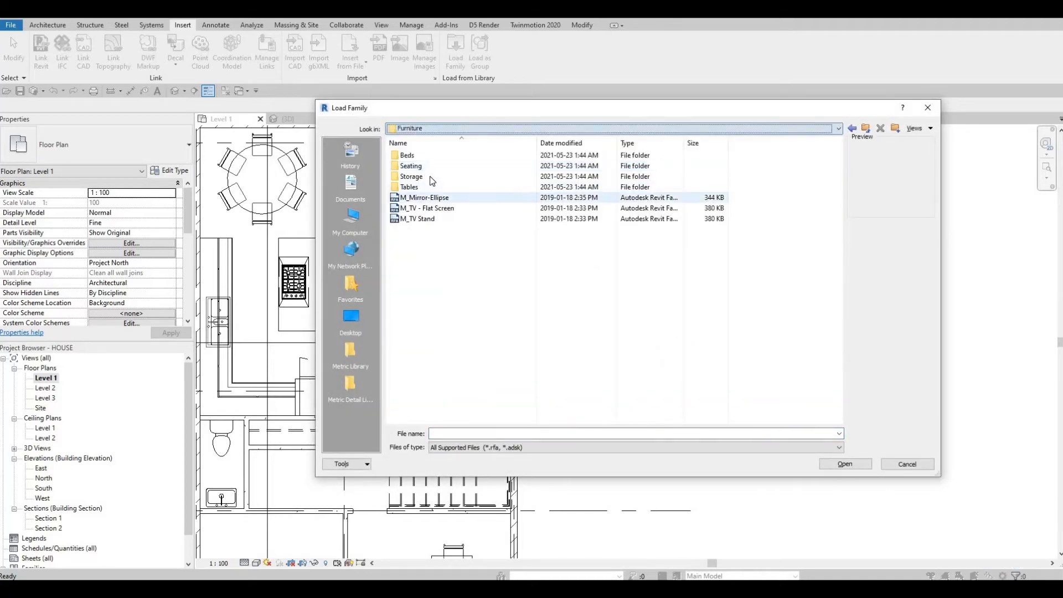
double_click(432, 181)
left_click(468, 160)
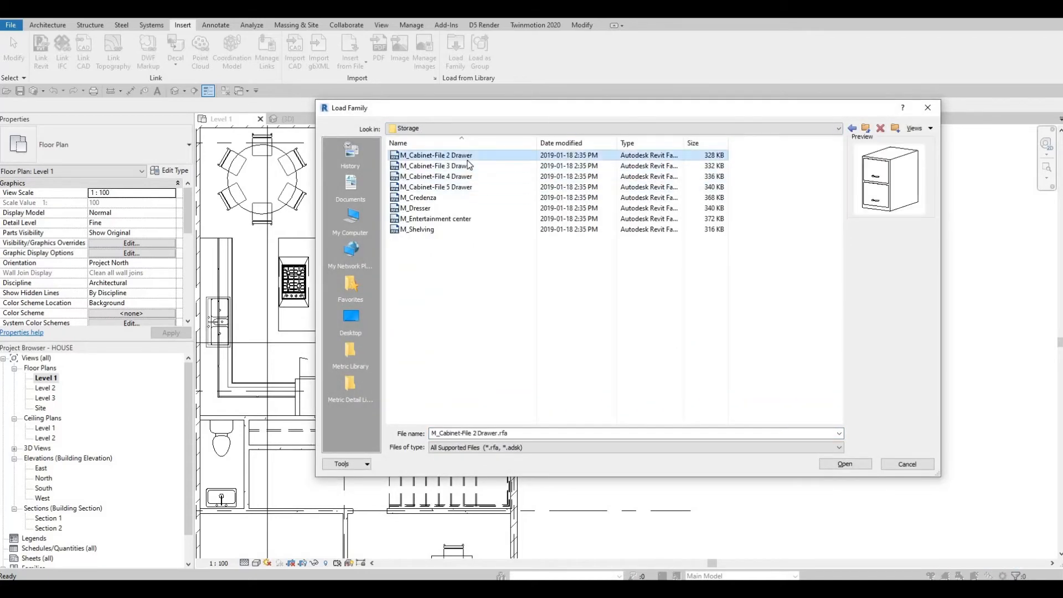
key("Down")
key("Down")
key("Down")
key("Down")
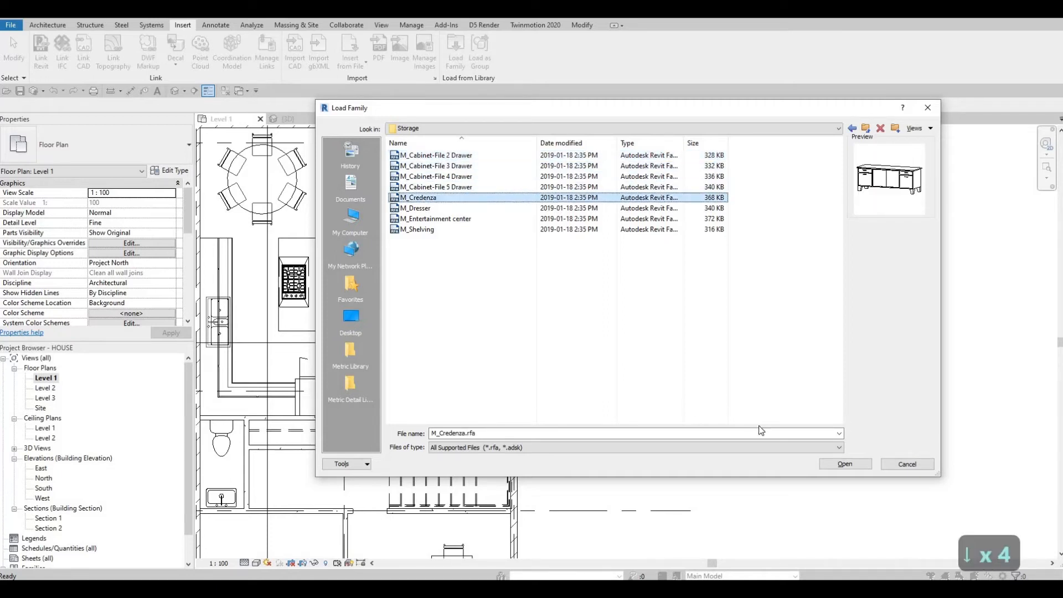
left_click(833, 464)
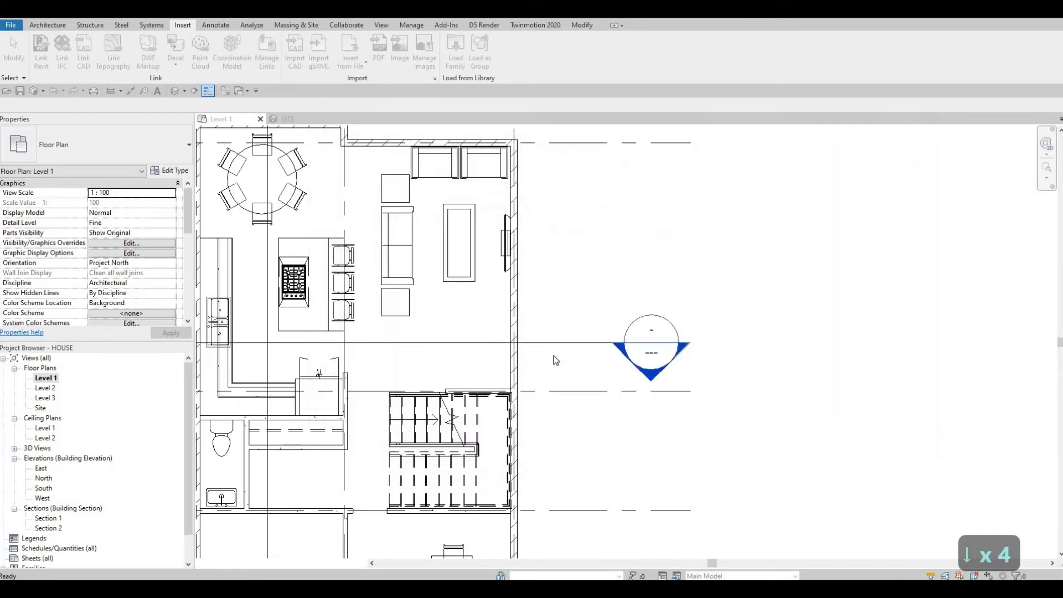
Step: Place an M_Credenza of type 1830 x 0610mm in the corner of the interior walls below the dining table
middle_click_drag(564, 364, 658, 215)
scroll(657, 213, "down", 1)
scroll(626, 388, "up", 1)
middle_click_drag(623, 394, 613, 195)
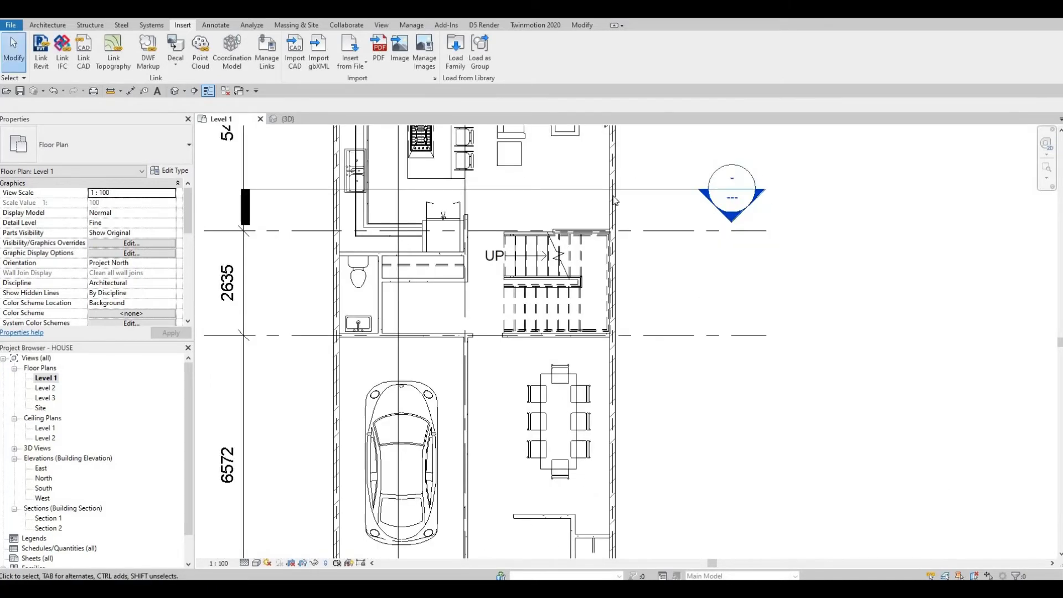
key("c")
key("m")
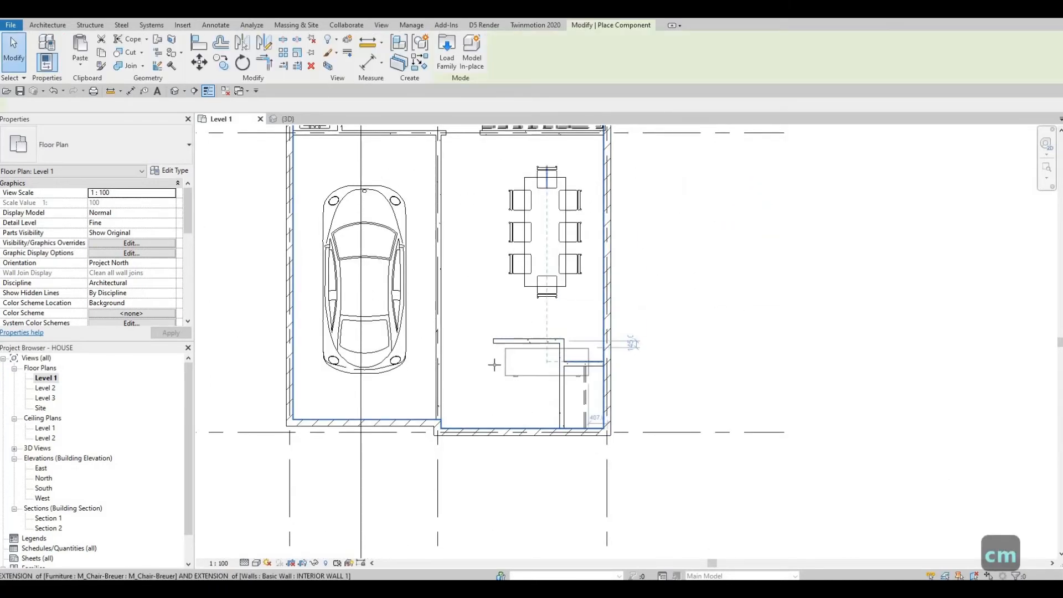
scroll(507, 354, "up", 1)
scroll(506, 354, "up", 1)
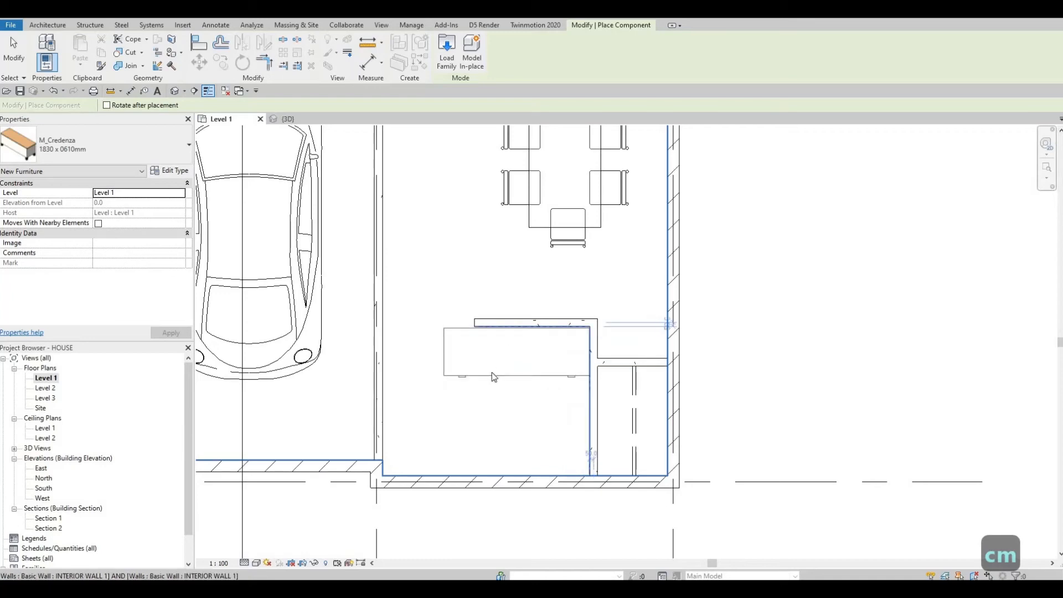
left_click(492, 373)
key("Escape")
key("Escape")
key("Escape")
Step: Duplicate the placed credenza's type as 1830 x 0610mm 2
left_click(492, 365)
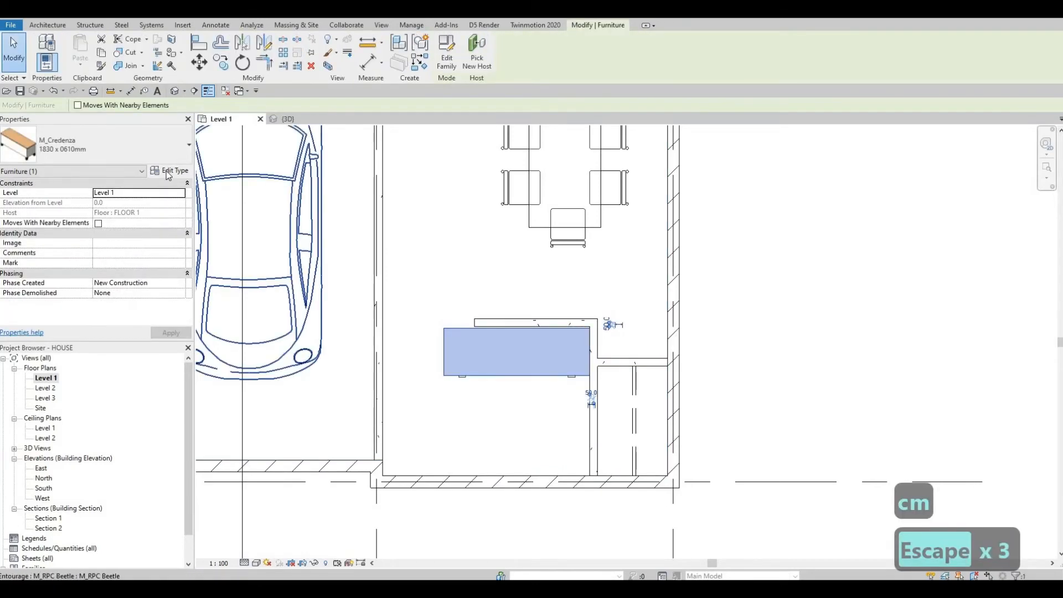
left_click(170, 170)
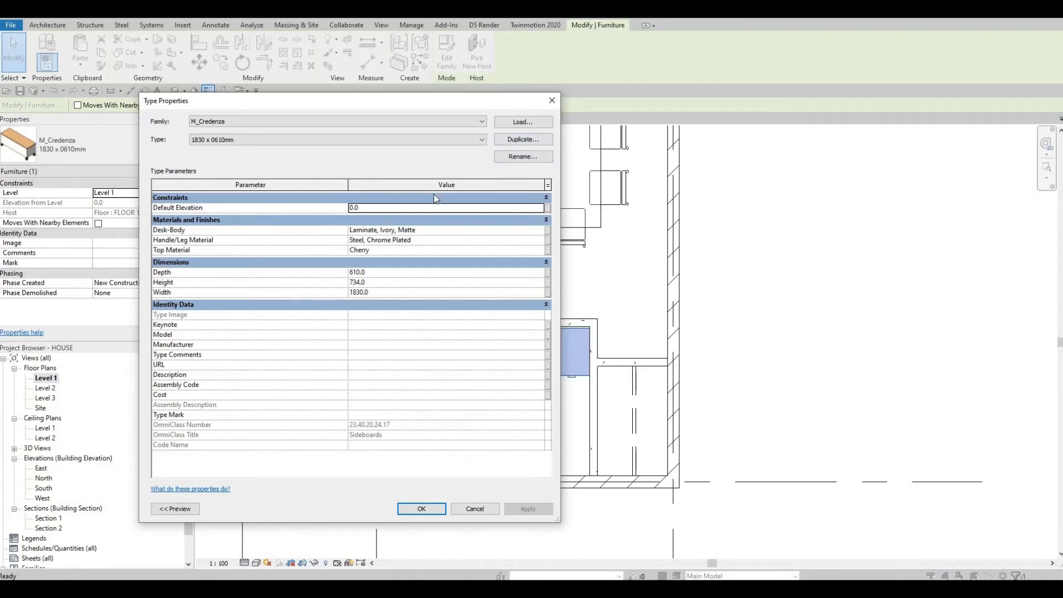
left_click(503, 140)
left_click(349, 334)
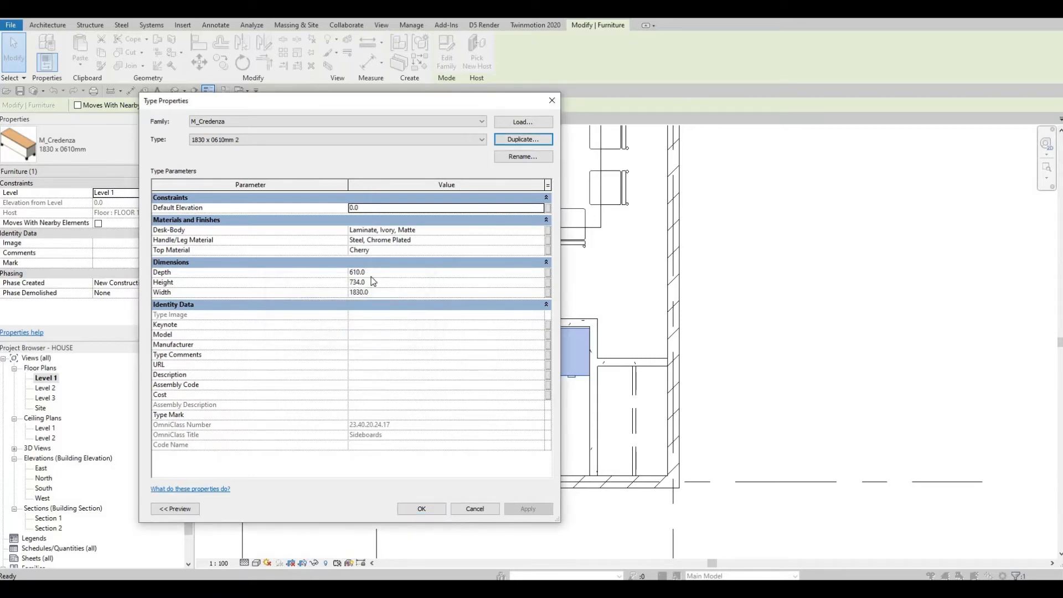
Step: Set the duplicated credenza type's width to 1600 and its depth to 550
left_click(379, 281)
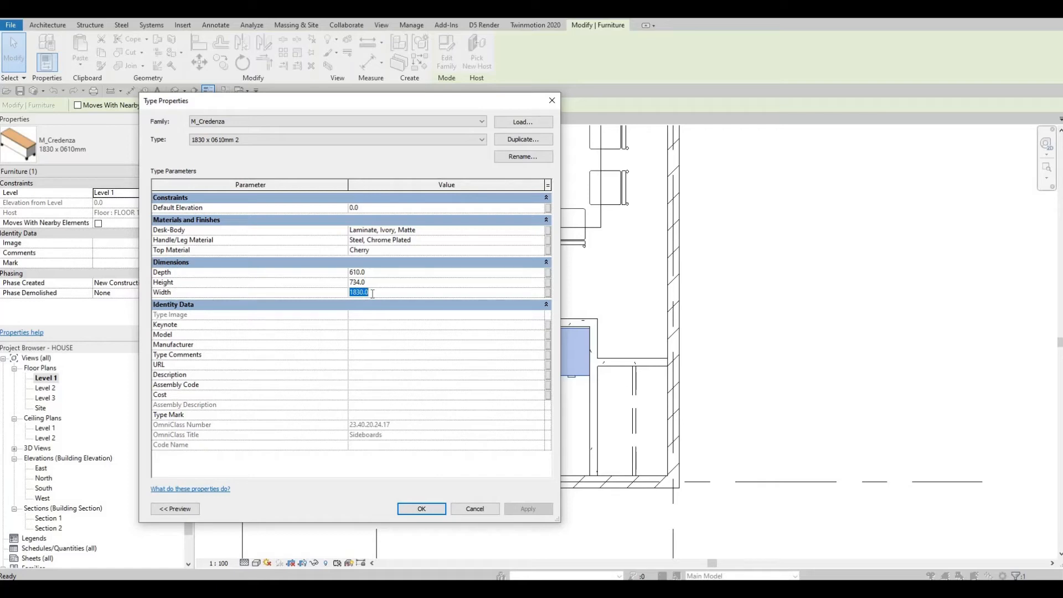
type("1600")
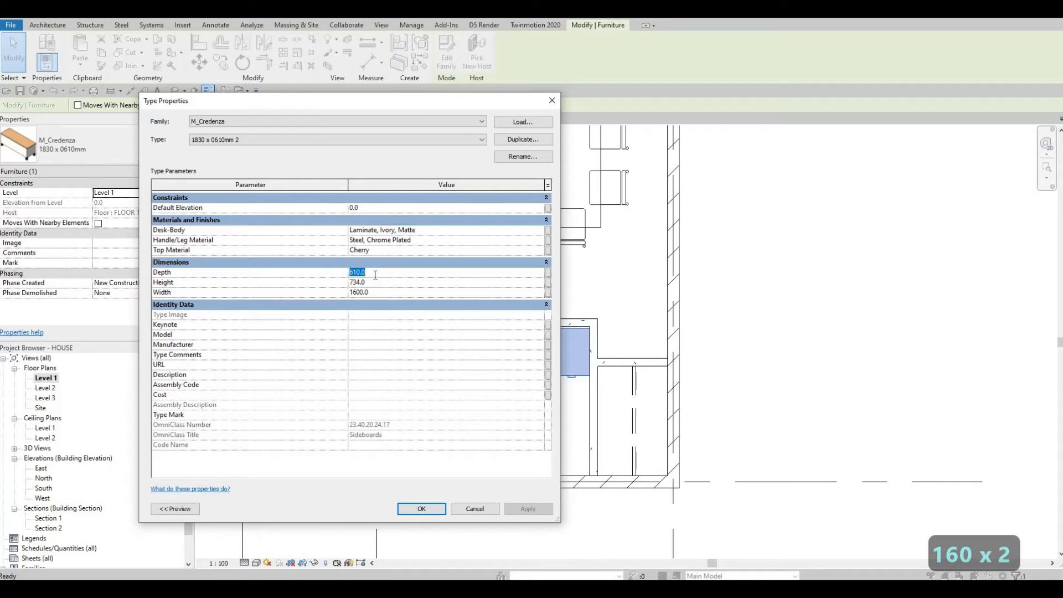
type("550")
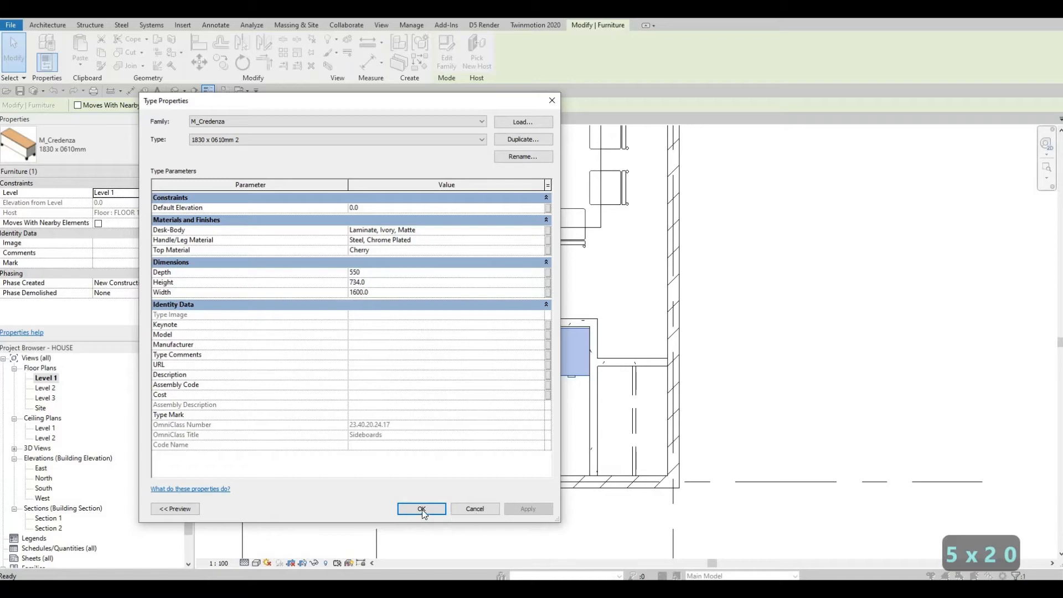
left_click(424, 507)
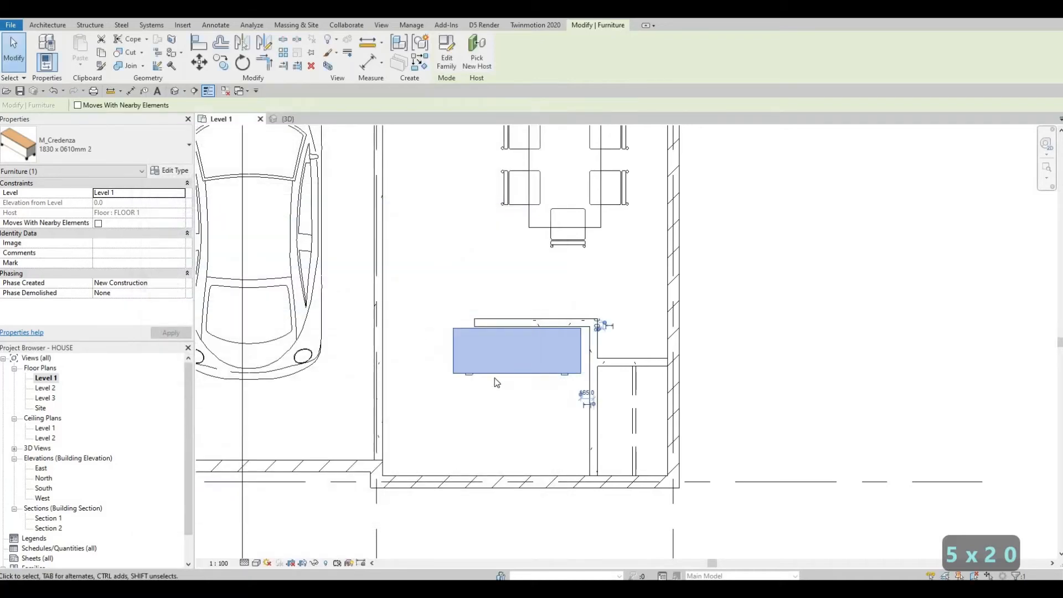
Step: Nudge the credenza to the right until it sits against the vertical interior wall
key("Right")
key("Right")
key("Right")
key("Right")
key("Right")
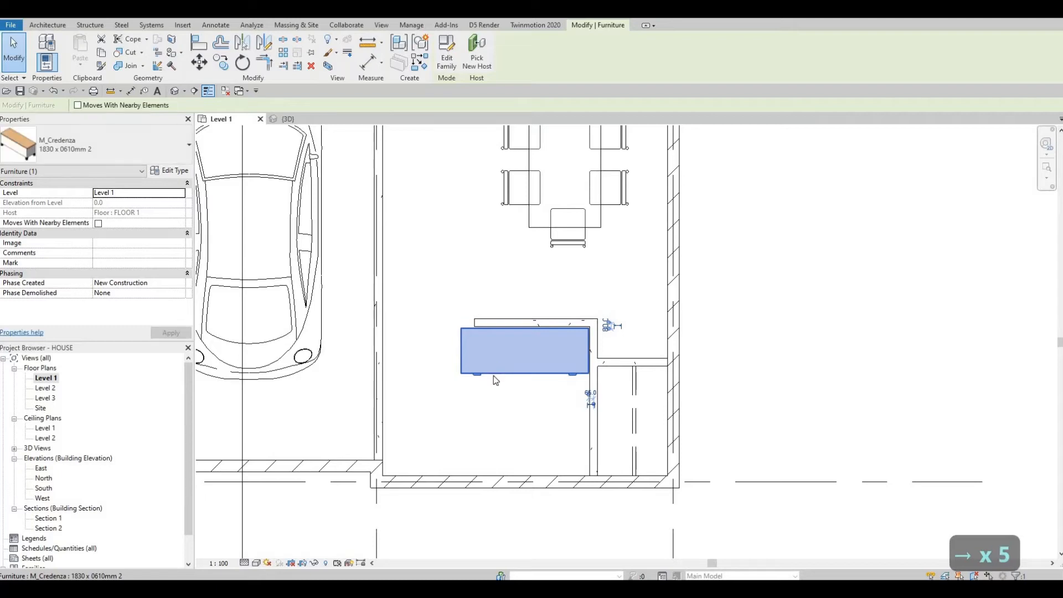
Step: Extend the free end of the horizontal interior wall above the credenza until it reaches just past the credenza's outer edge
key("Escape")
left_click(477, 321)
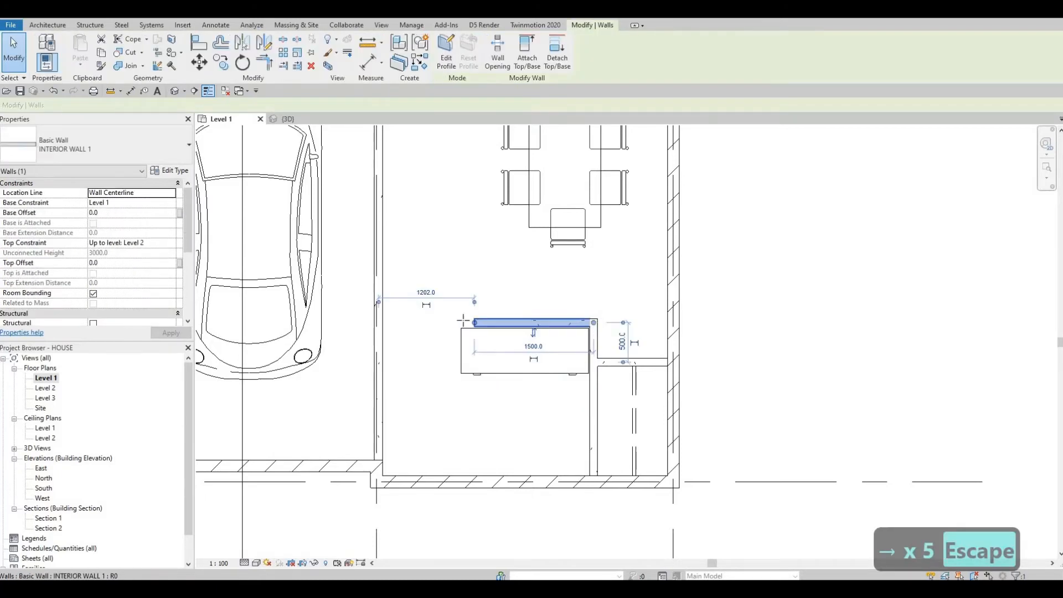
left_click_drag(474, 322, 459, 324)
key("Escape")
key("Escape")
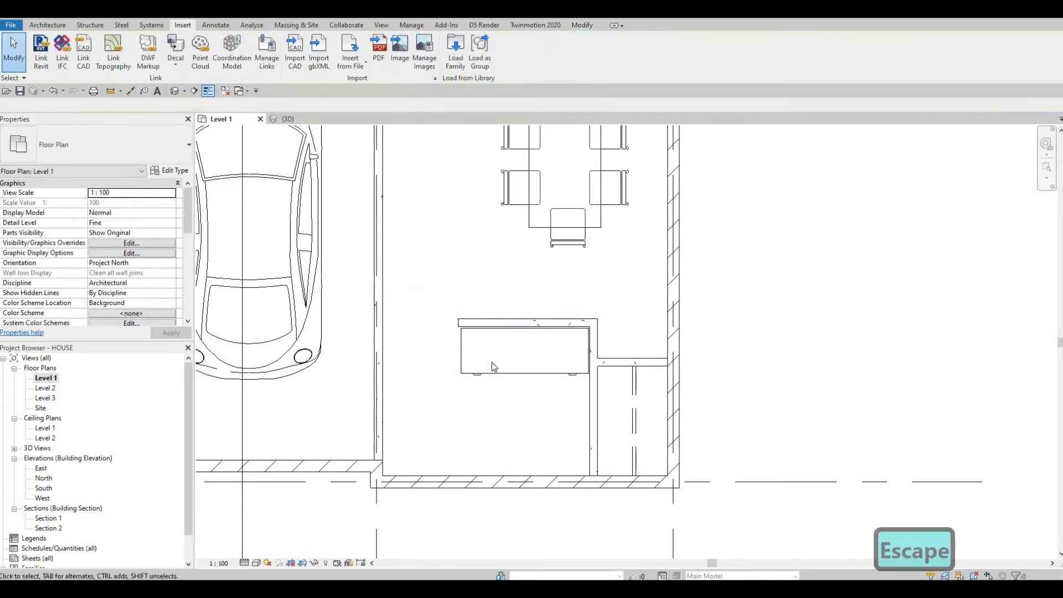
Step: Set the depth of the credenza type 1830 x 0610mm 2 to 400
middle_click_drag(509, 369, 493, 348)
left_click(493, 351)
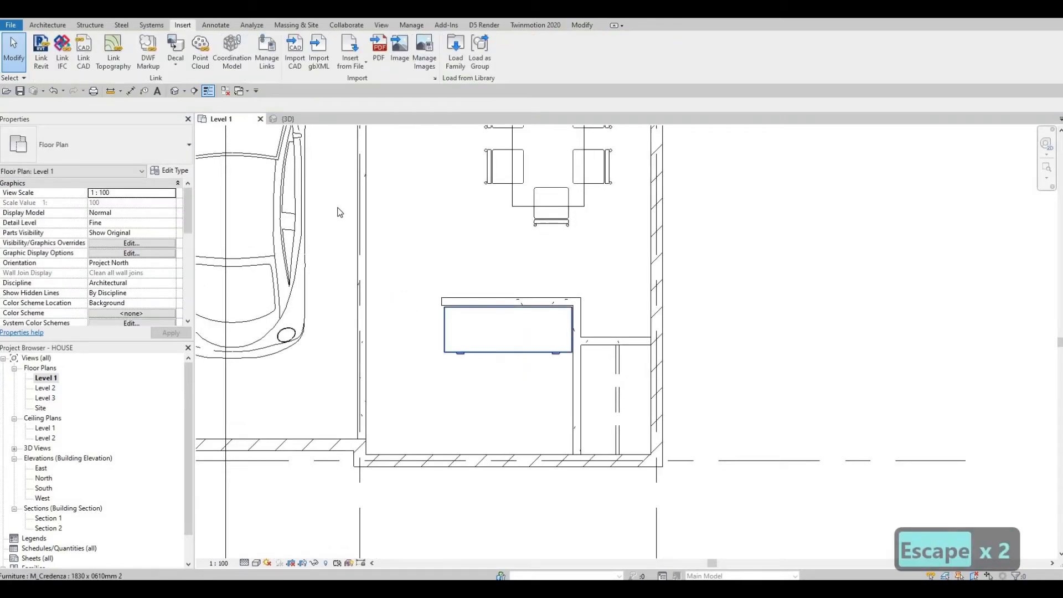
left_click(169, 170)
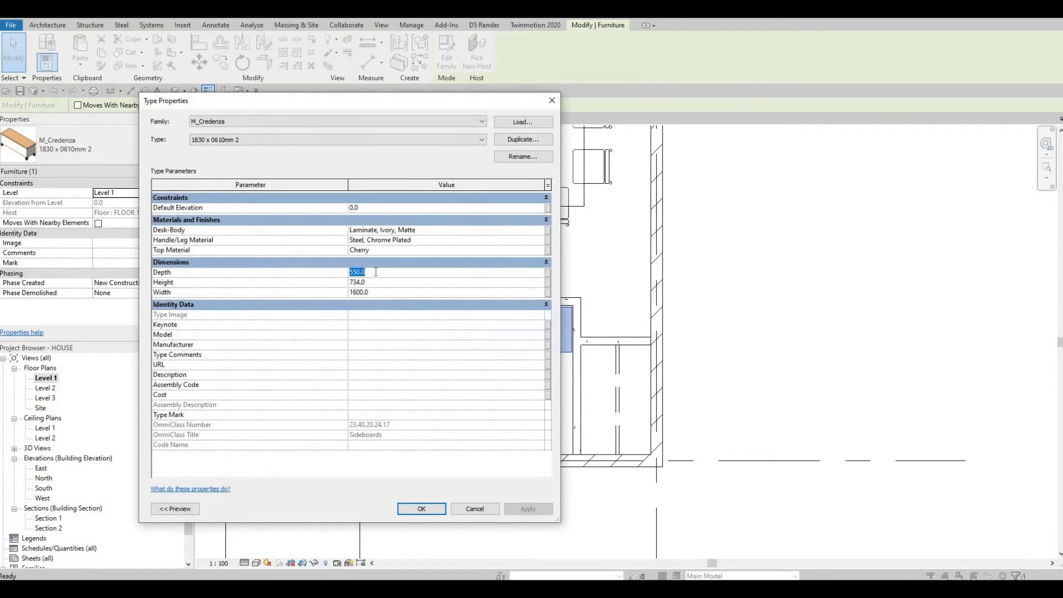
type("400")
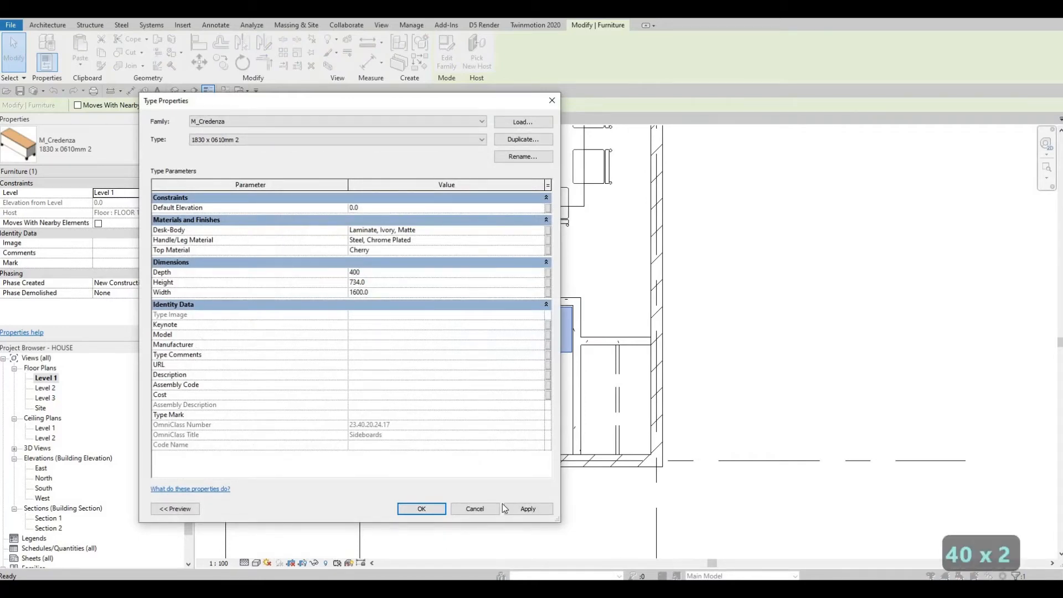
left_click(422, 509)
key("Escape")
key("Escape")
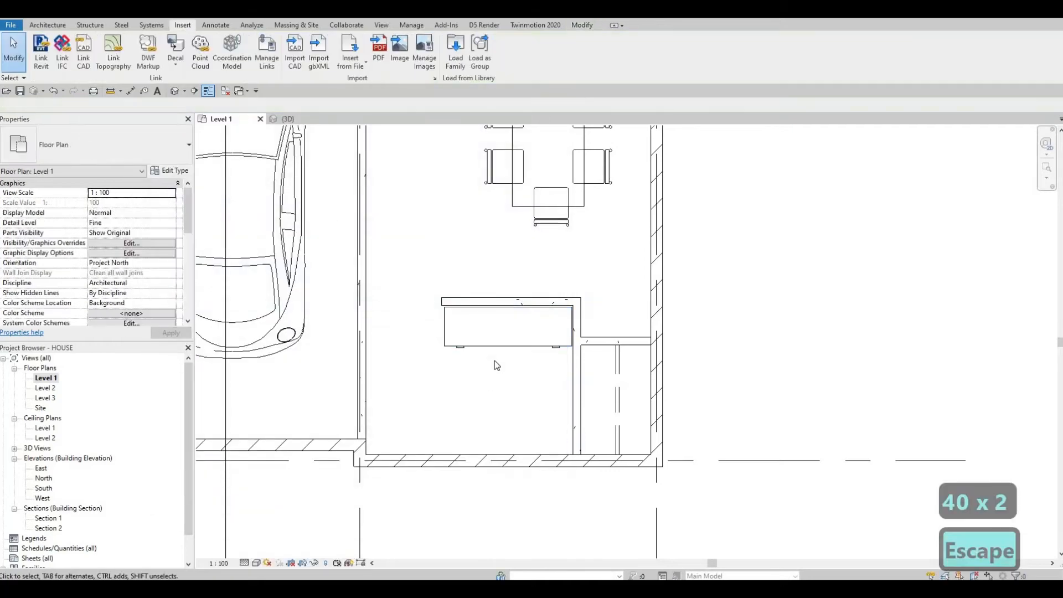
Step: Load the M_Shelving family from the Storage folder into the project
scroll(473, 317, "down", 3)
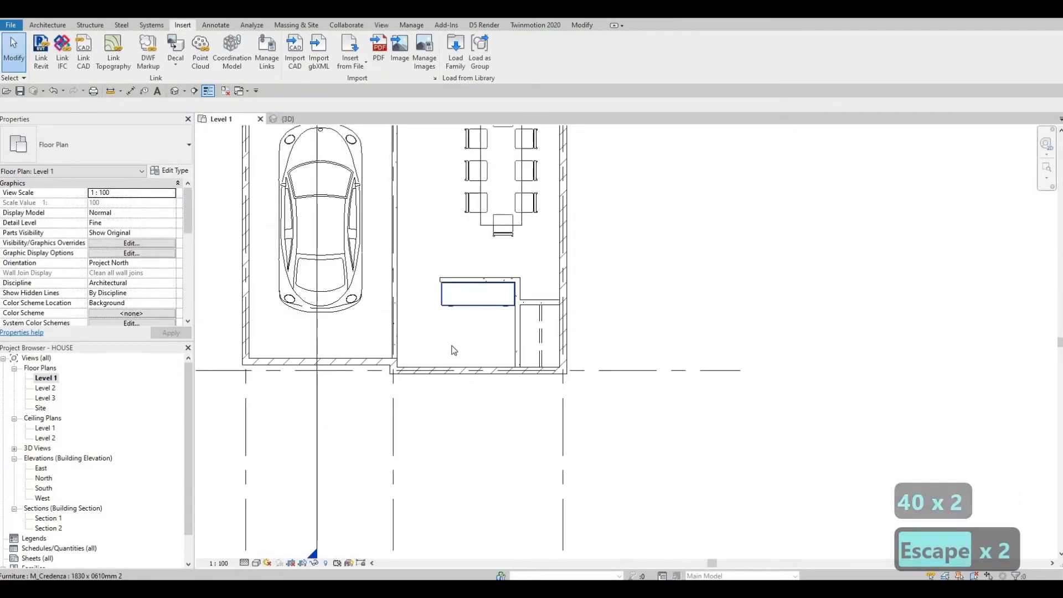
scroll(454, 350, "up", 3)
middle_click_drag(495, 348, 510, 339)
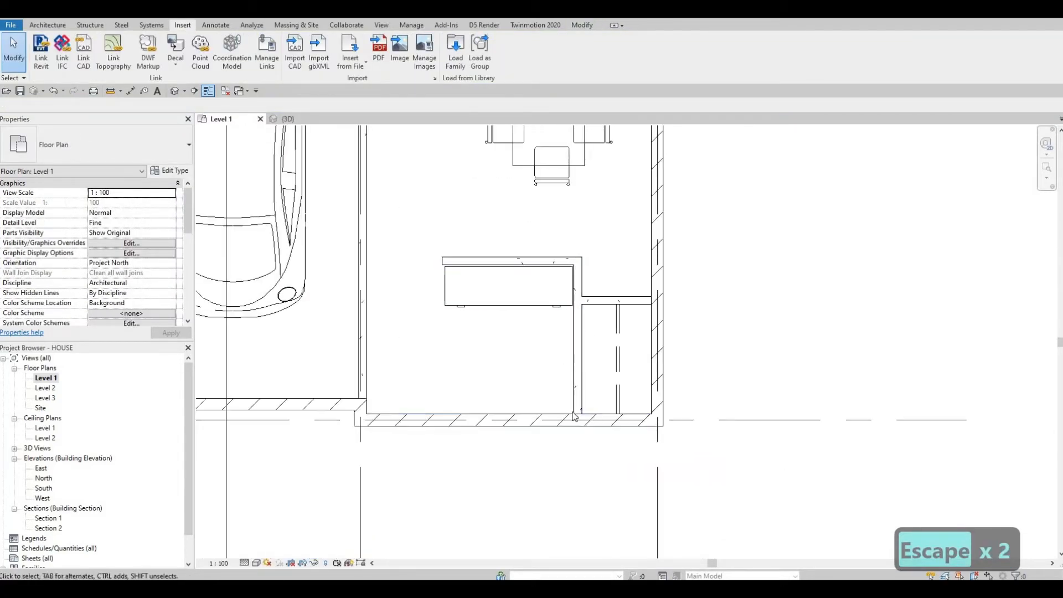
scroll(574, 441, "down", 4)
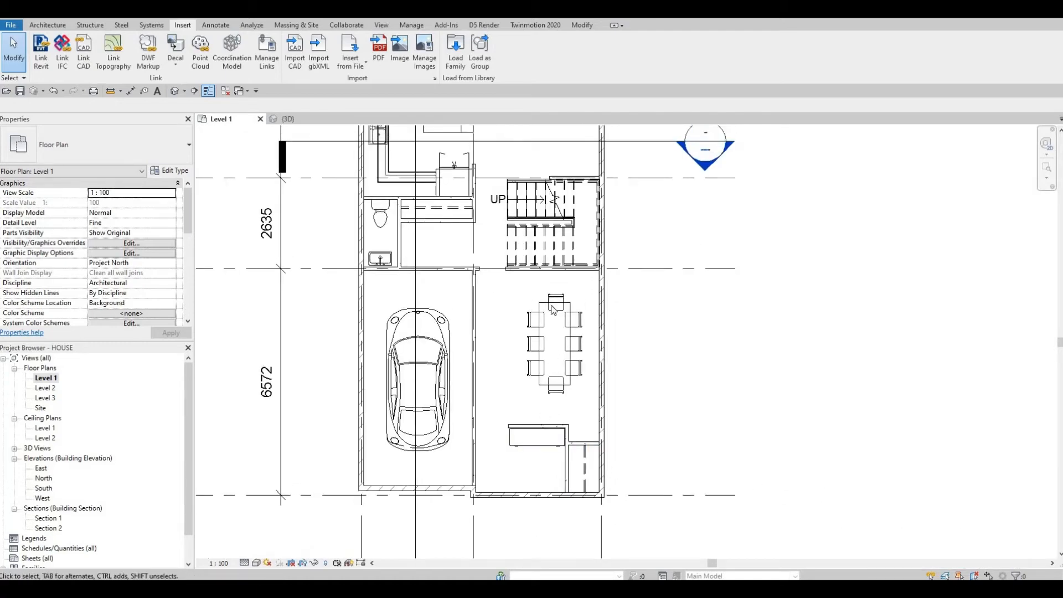
middle_click_drag(495, 309, 483, 470)
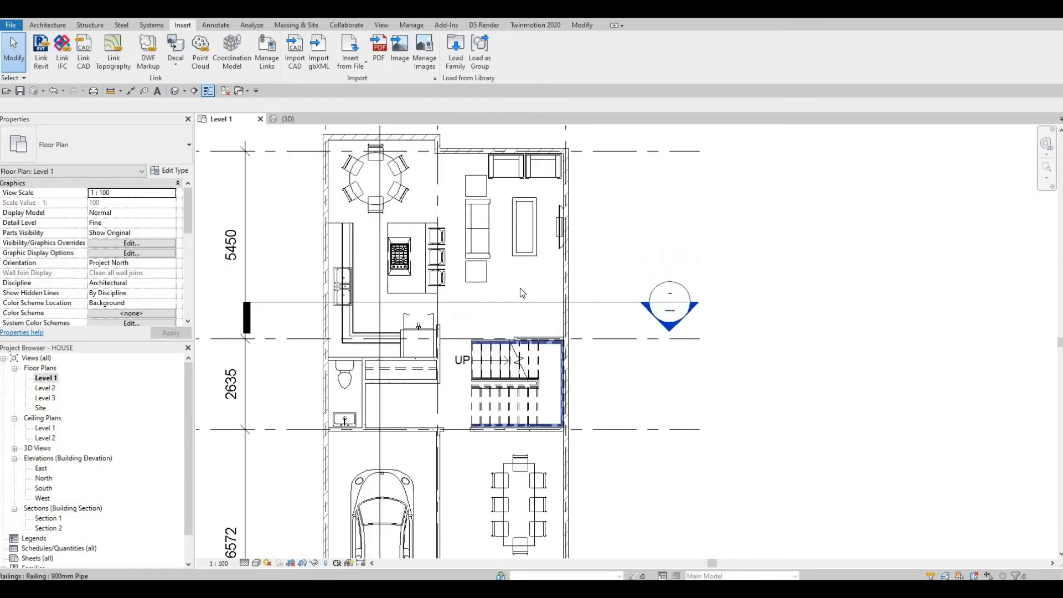
scroll(523, 293, "up", 1)
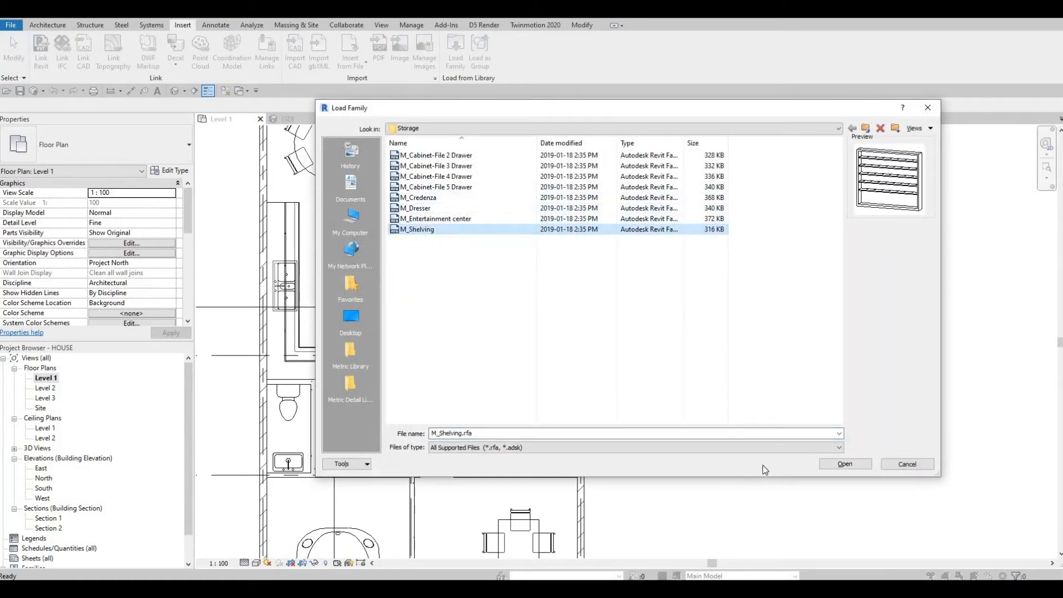
left_click(435, 219)
left_click(427, 229)
left_click(861, 464)
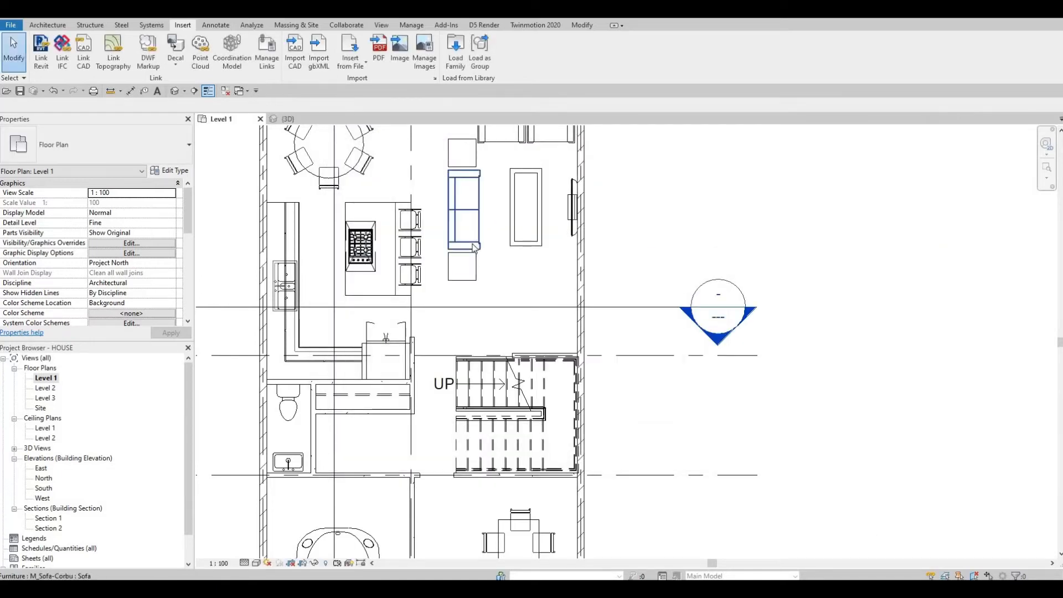
Step: Place two M_Shelving 0915 x 0254 x 1830mm units end to end along the living room's exterior wall, starting at the stair wall
key("c")
key("m")
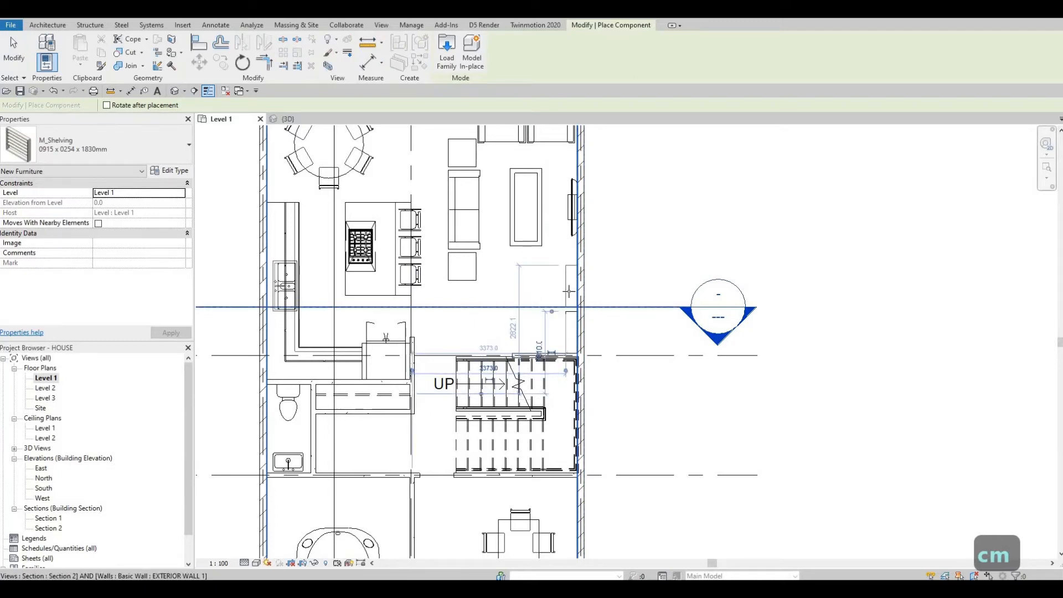
key("Escape")
key("Escape")
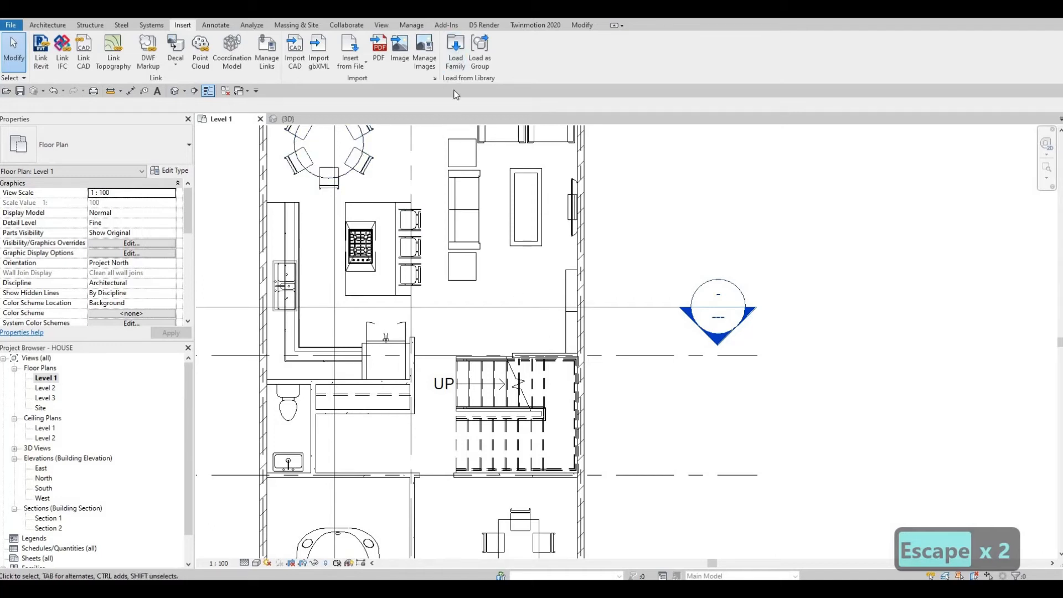
Step: Start loading another family and browse the metric library to the Seating folder inside Furniture
left_click(455, 54)
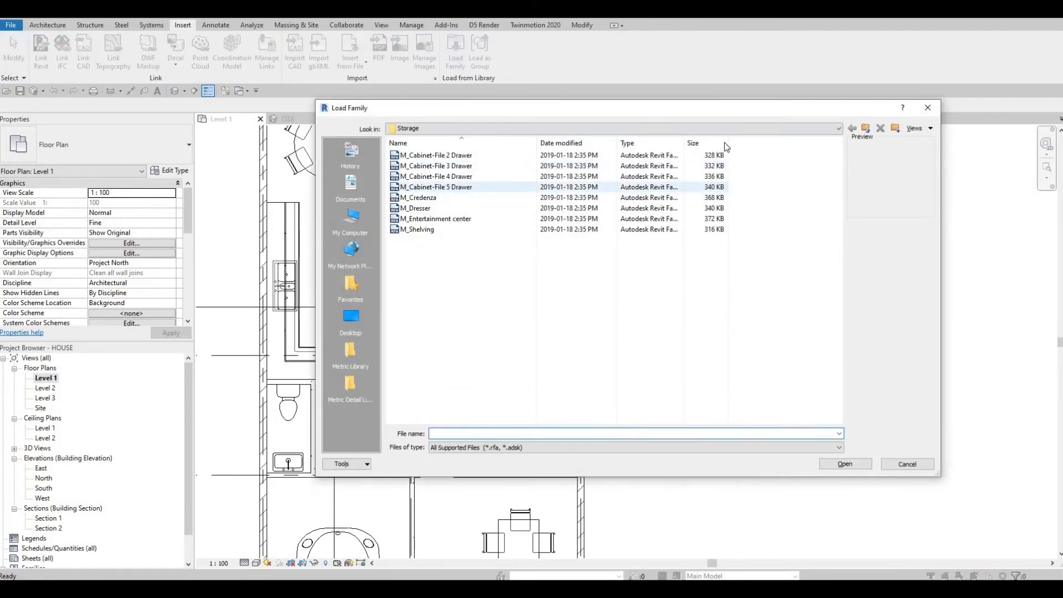
left_click(786, 129)
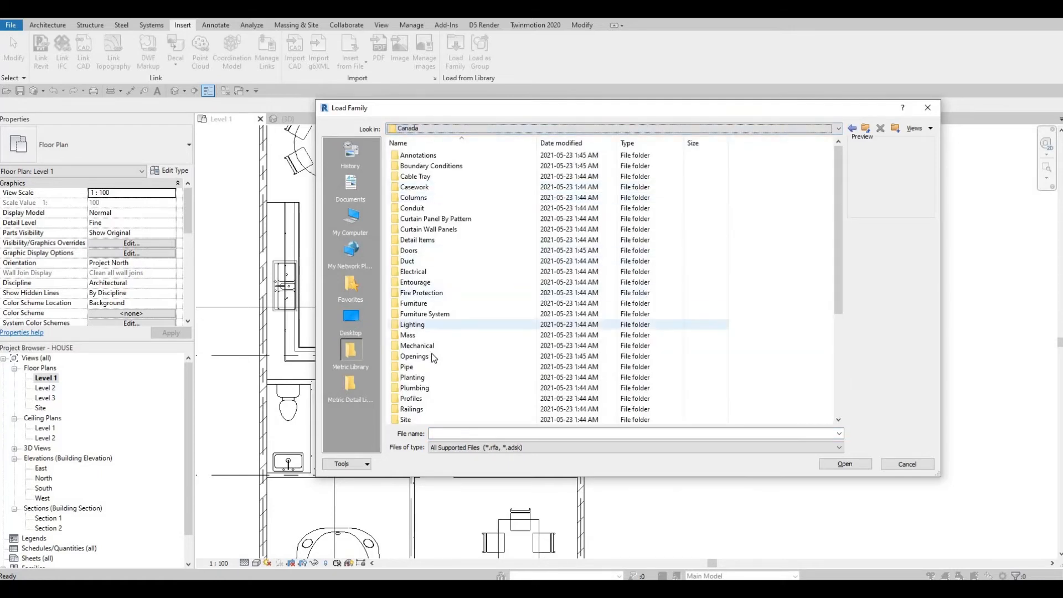
scroll(434, 359, "down", 1)
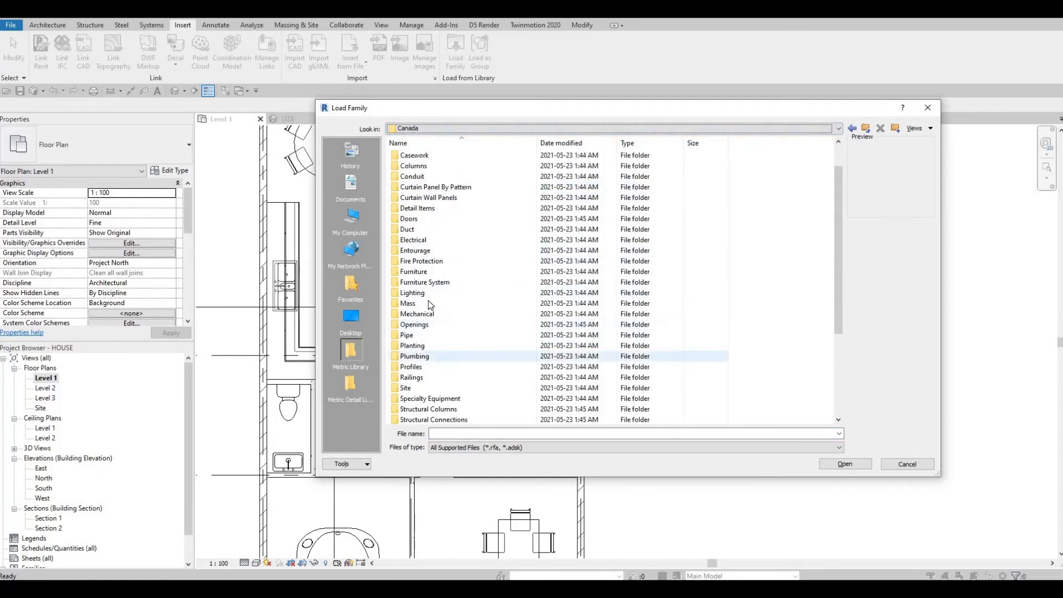
double_click(424, 272)
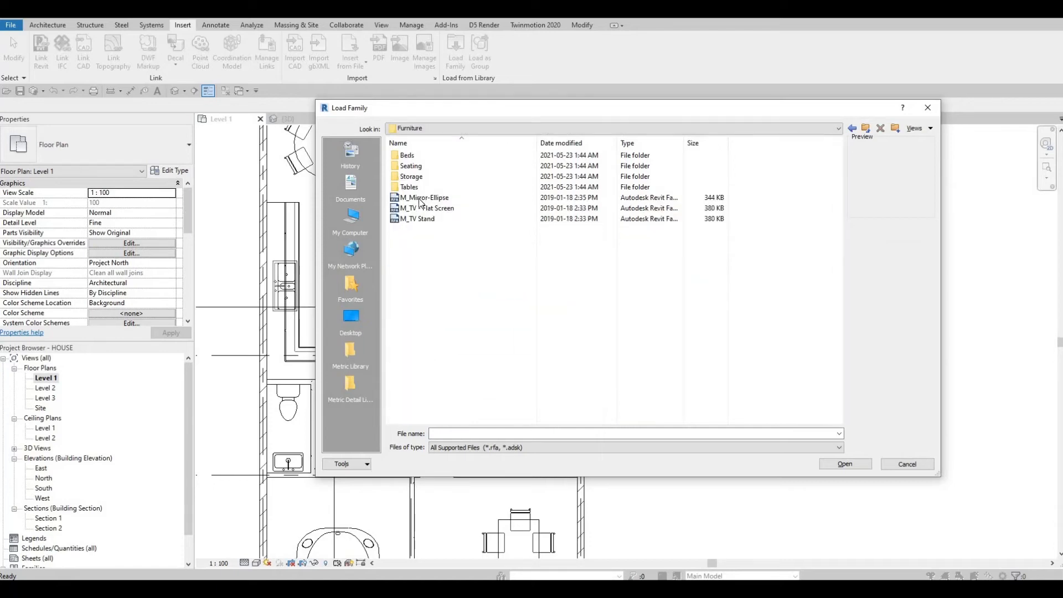
double_click(424, 166)
Step: Preview the bench, chair and sofa families in the Seating folder to find a suitable chair
left_click(437, 157)
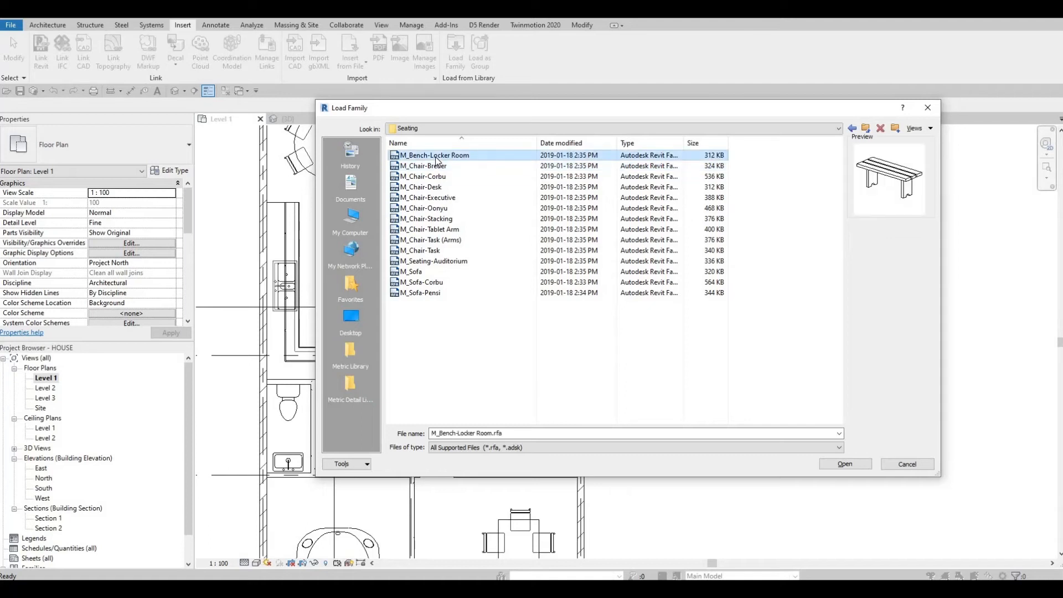
key("Down")
key("Down")
key("Down")
key("Down")
key("Down")
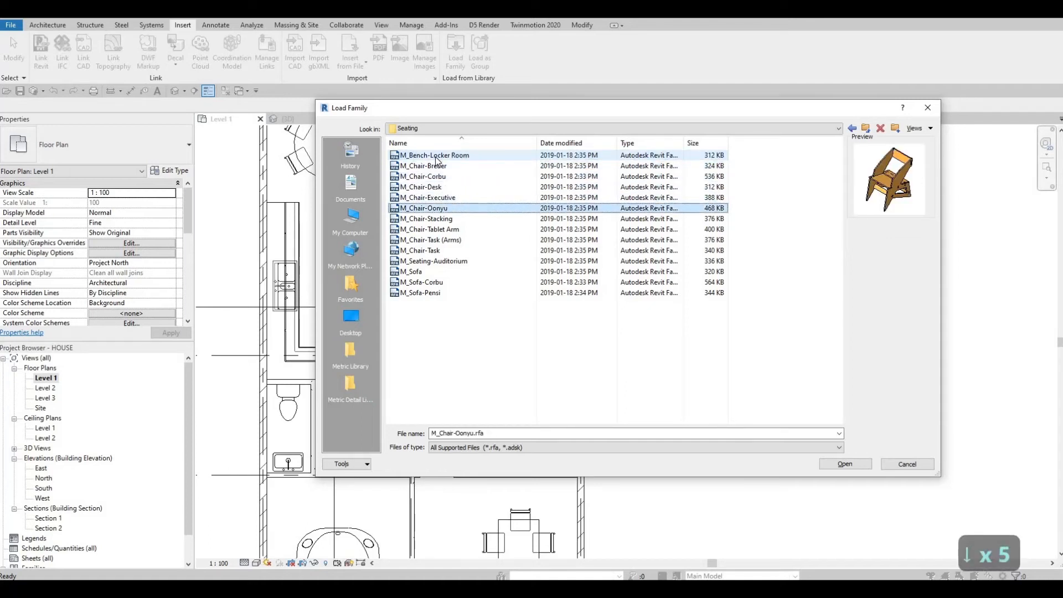
key("Down")
key("Down")
key("Down")
key("Down")
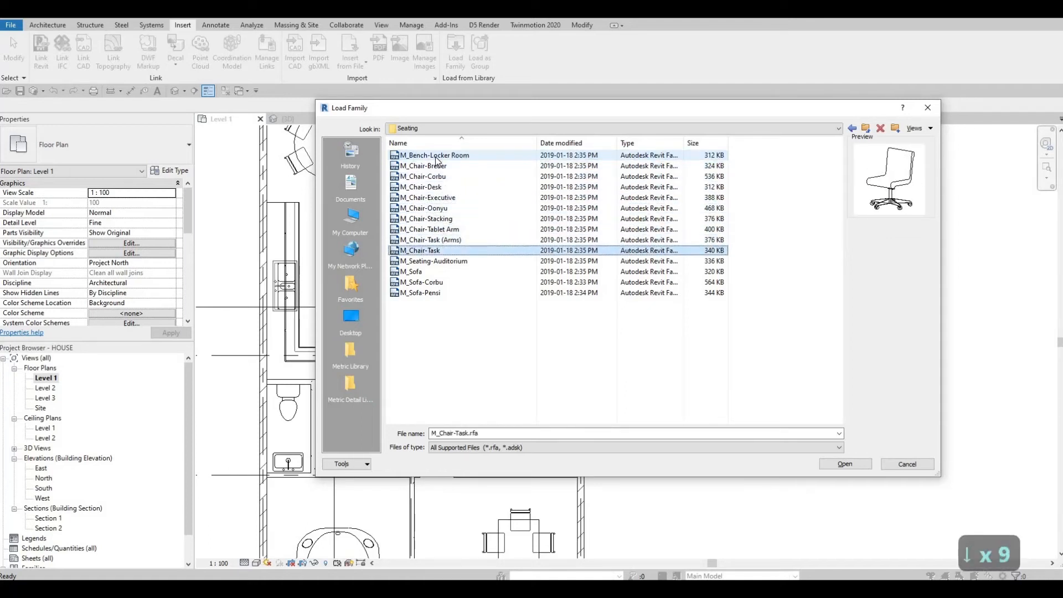
key("Down")
key("Down")
key("Down")
key("Down")
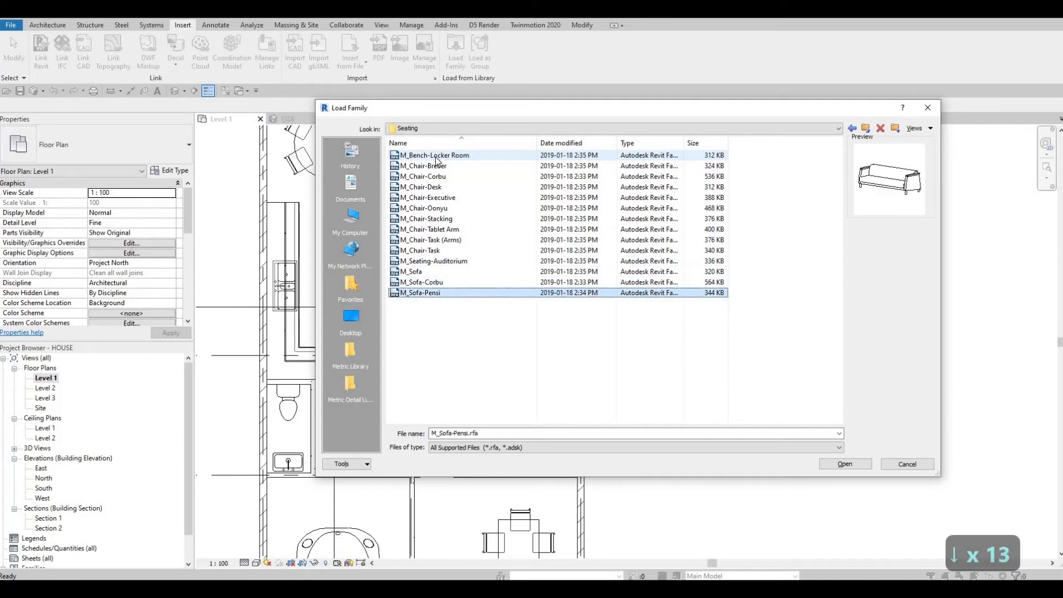
key("Down")
key("Up")
key("Up")
key("Up")
key("Up")
key("Up")
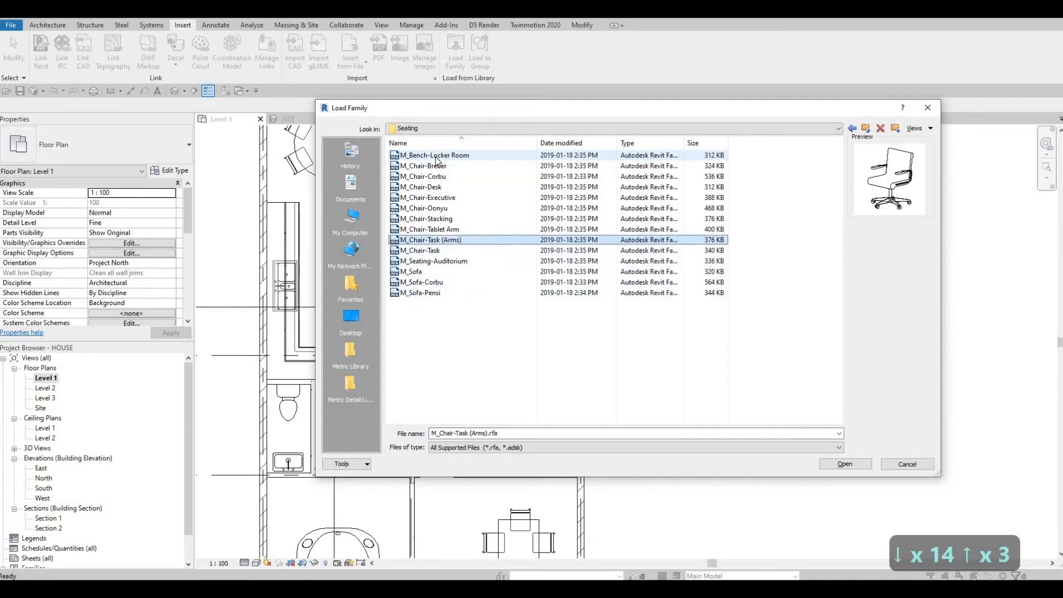
key("Up")
key("Up")
key("Up")
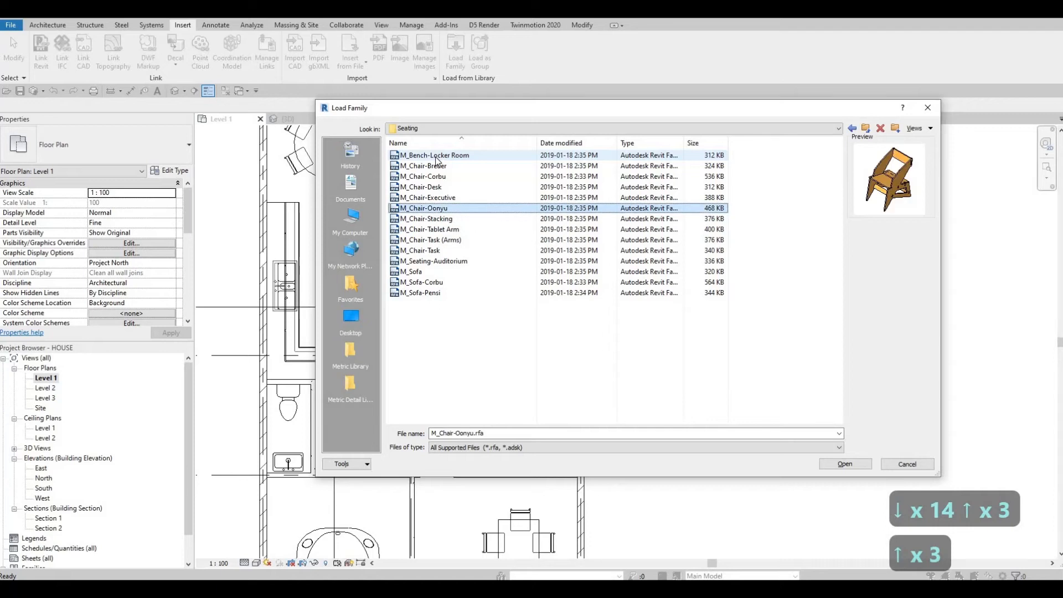
key("Up")
key("Up")
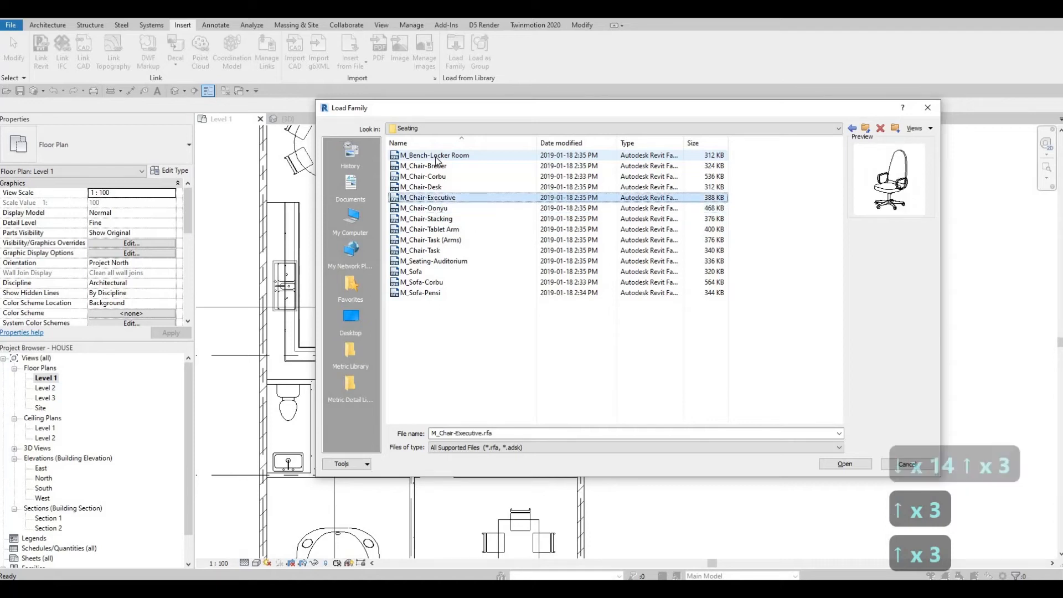
Step: Load the M_Chair-Desk family into the project
key("Up")
key("Down")
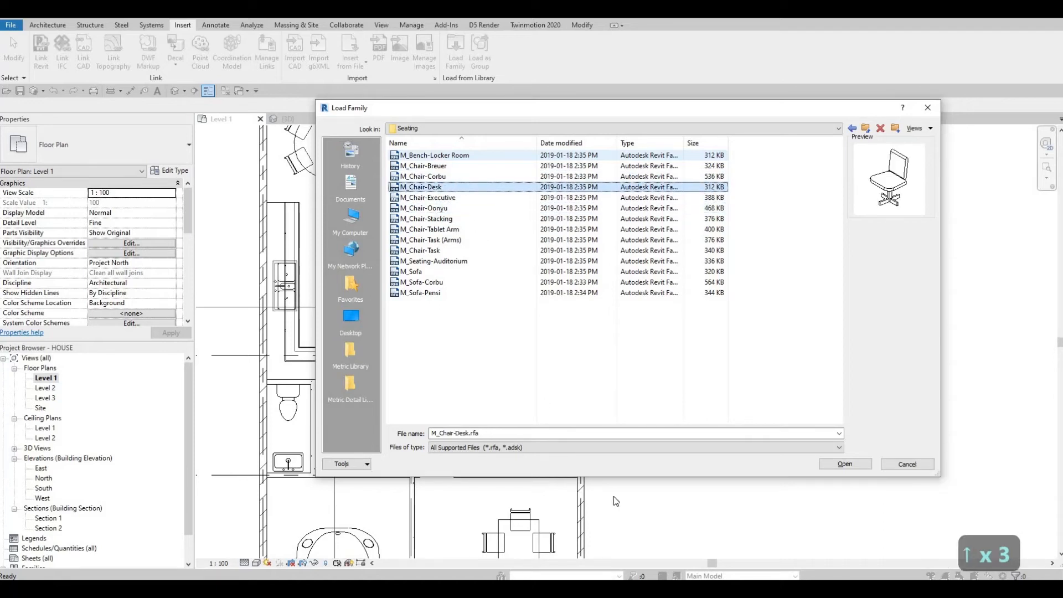
left_click(845, 463)
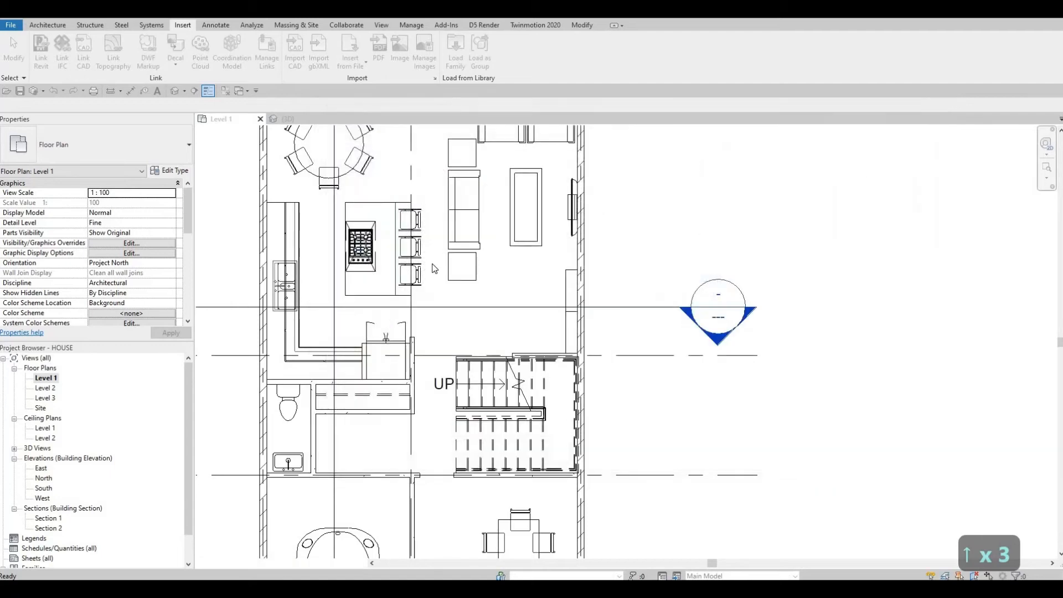
Step: Place one angled M_Chair-Desk in the corner between the shelving and the stair wall
key("c")
key("m")
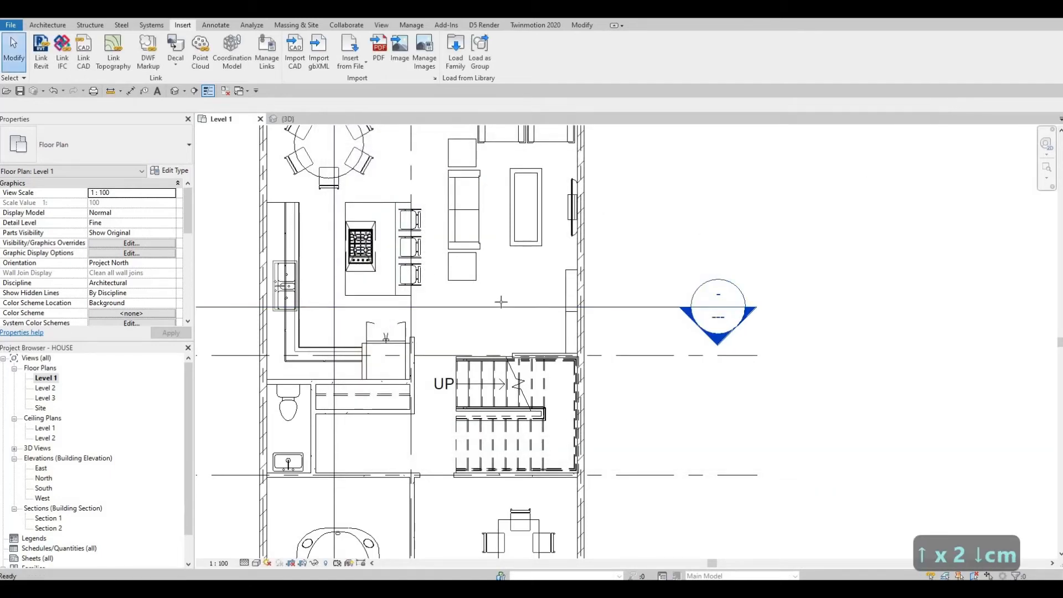
scroll(352, 223, "up", 8)
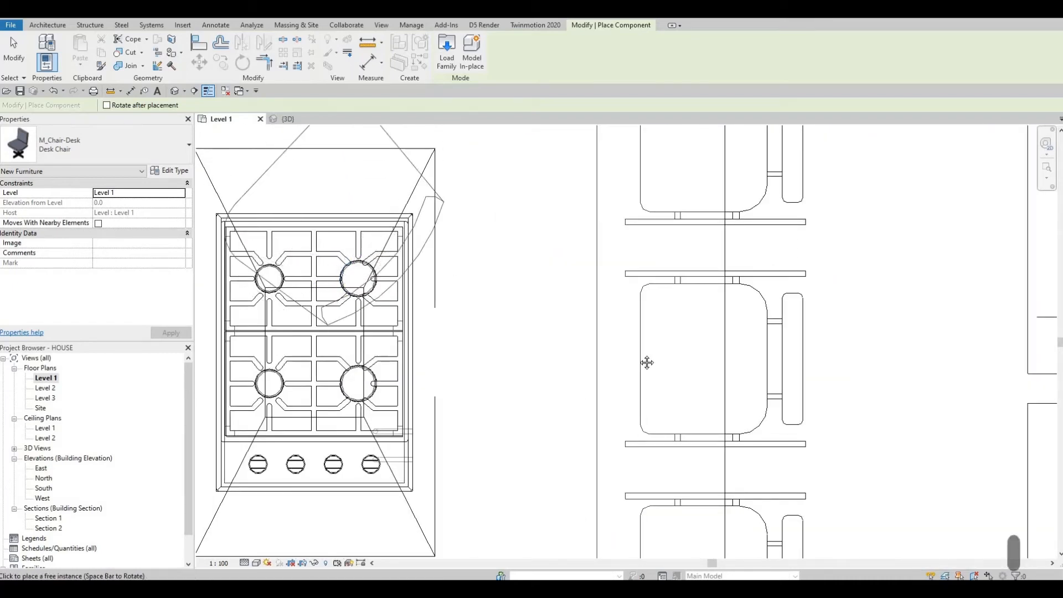
scroll(645, 361, "down", 8)
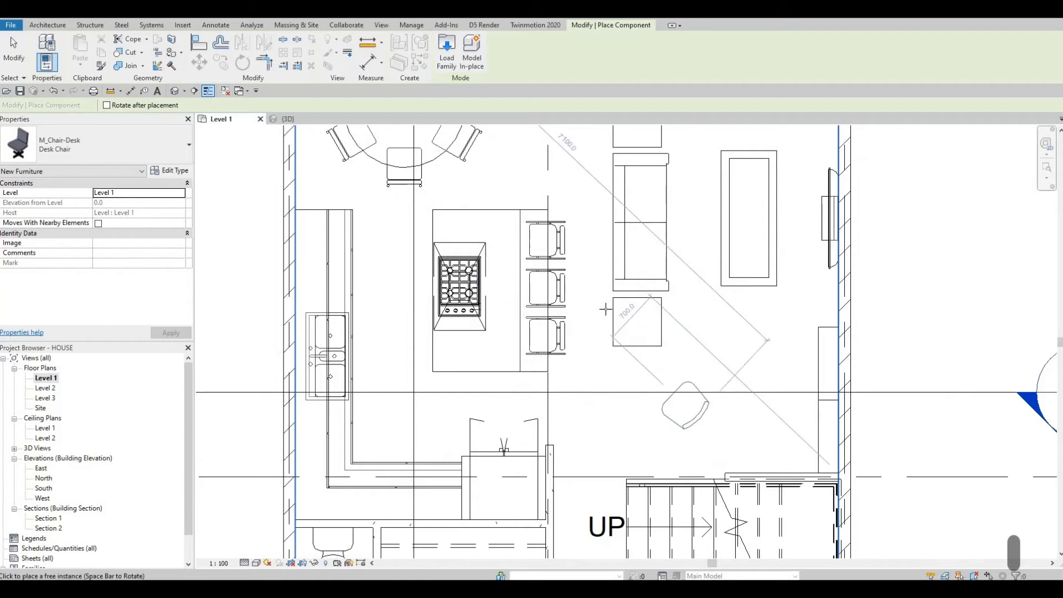
scroll(573, 310, "up", 5)
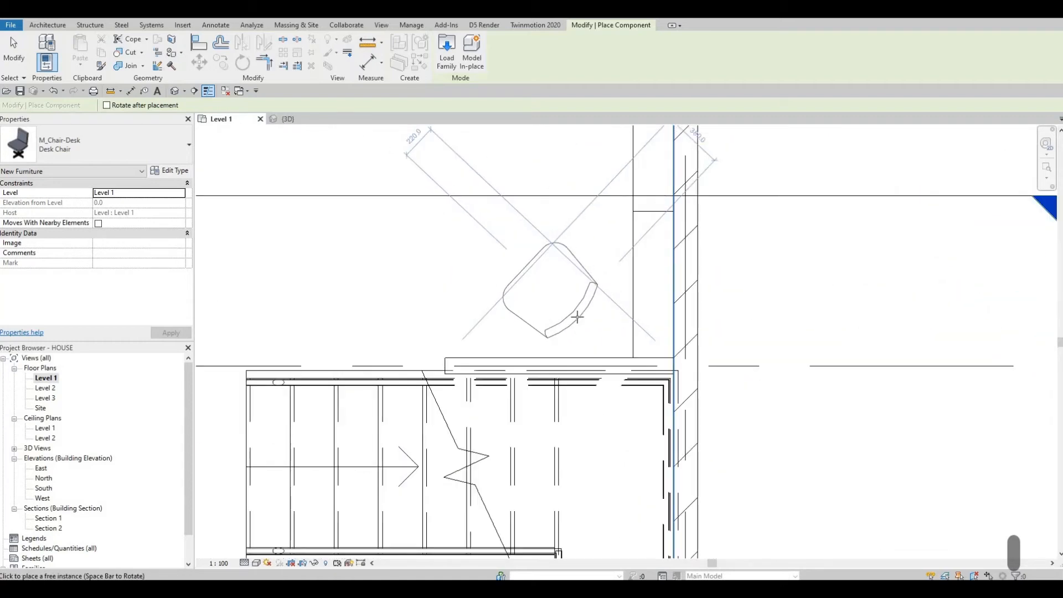
left_click(576, 315)
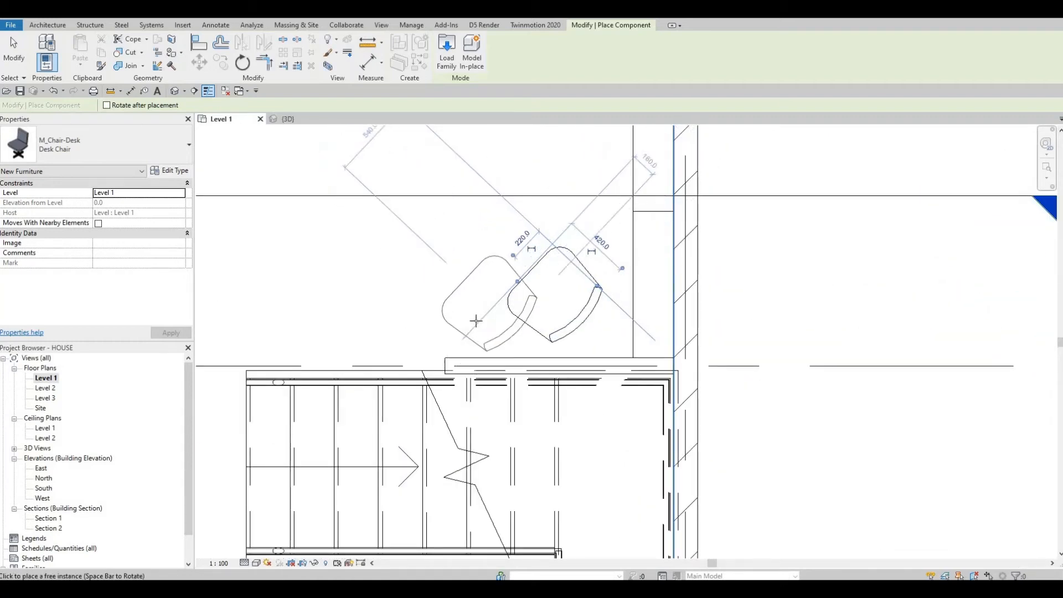
key("Escape")
key("Escape")
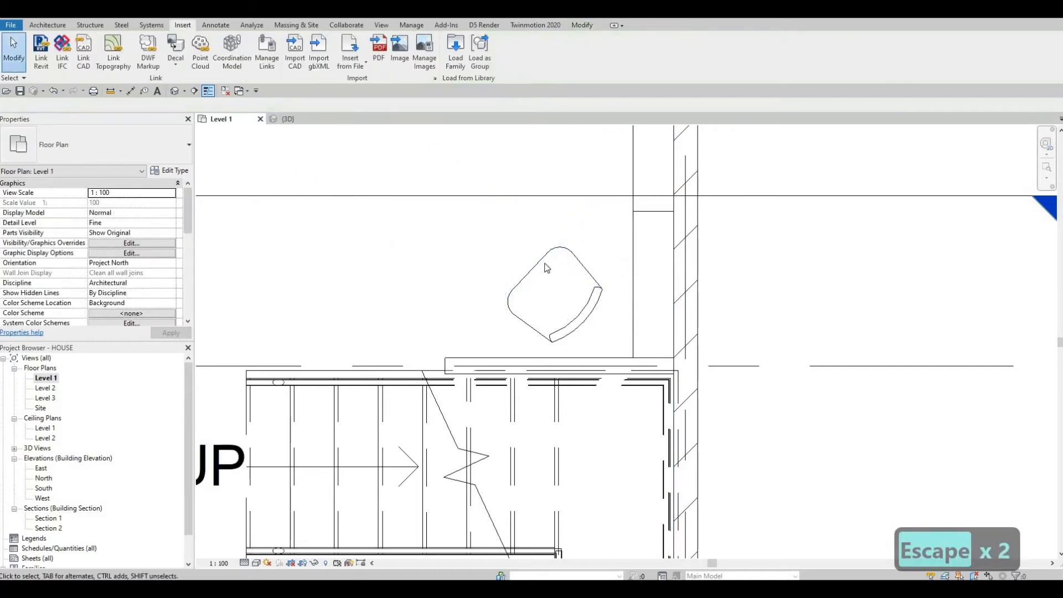
Step: Start loading another family and browse the library to the Internal folder under Lighting, Architectural
scroll(792, 320, "down", 2)
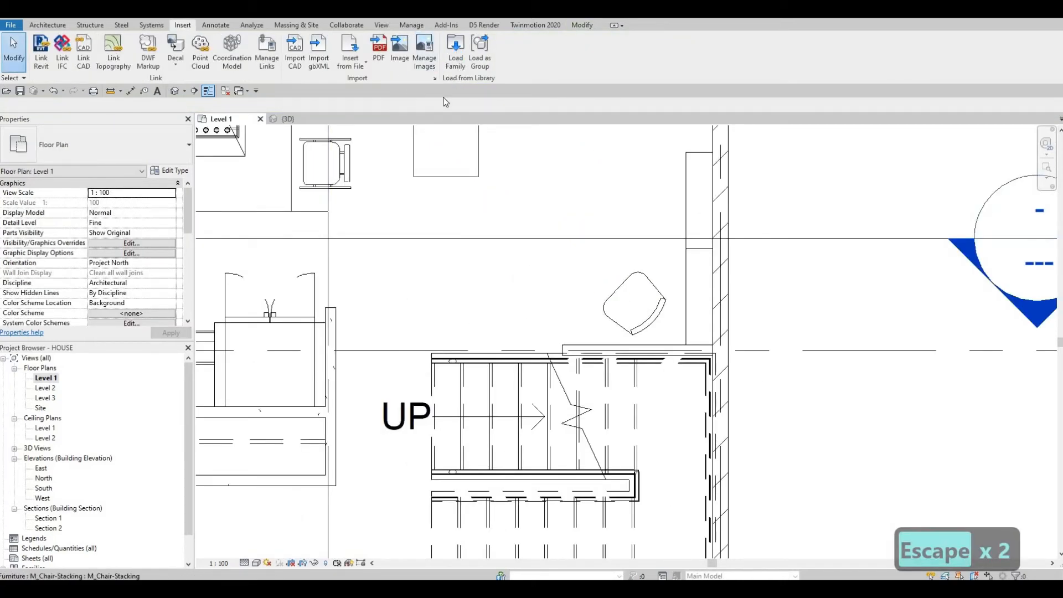
left_click(467, 129)
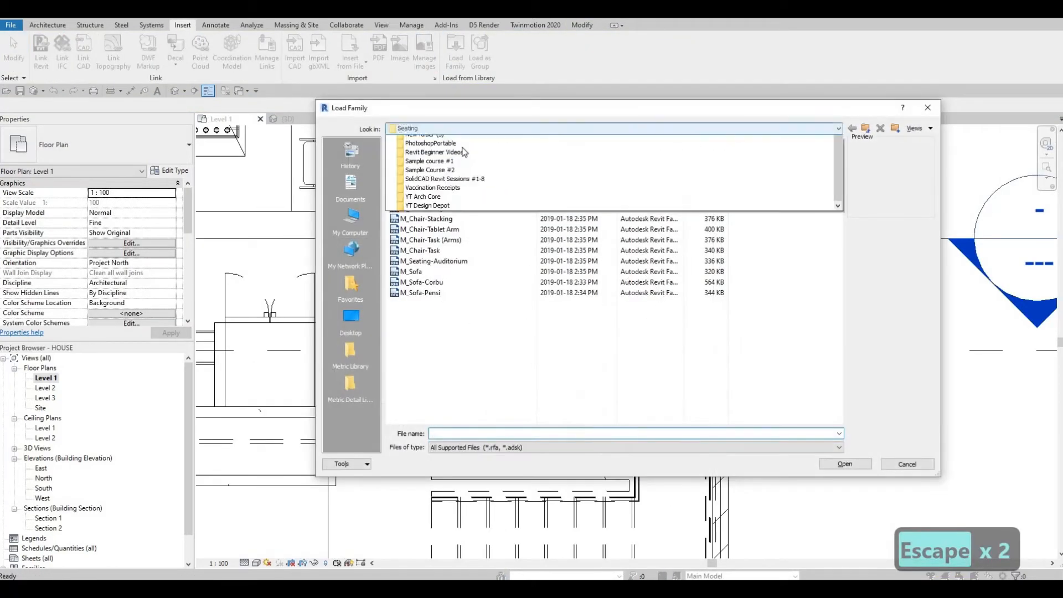
left_click(464, 158)
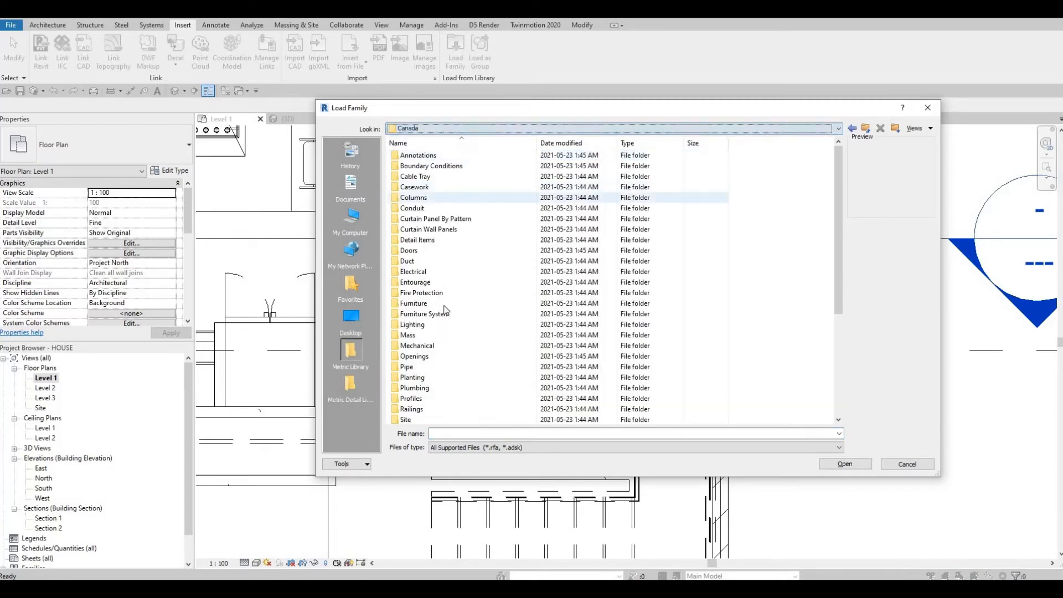
scroll(428, 342, "down", 1)
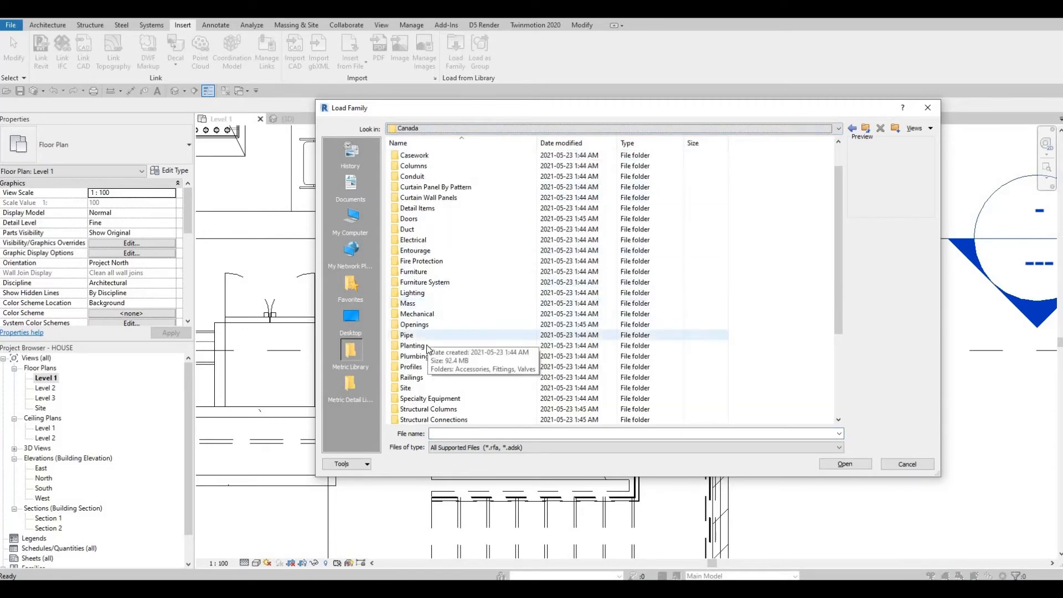
double_click(425, 293)
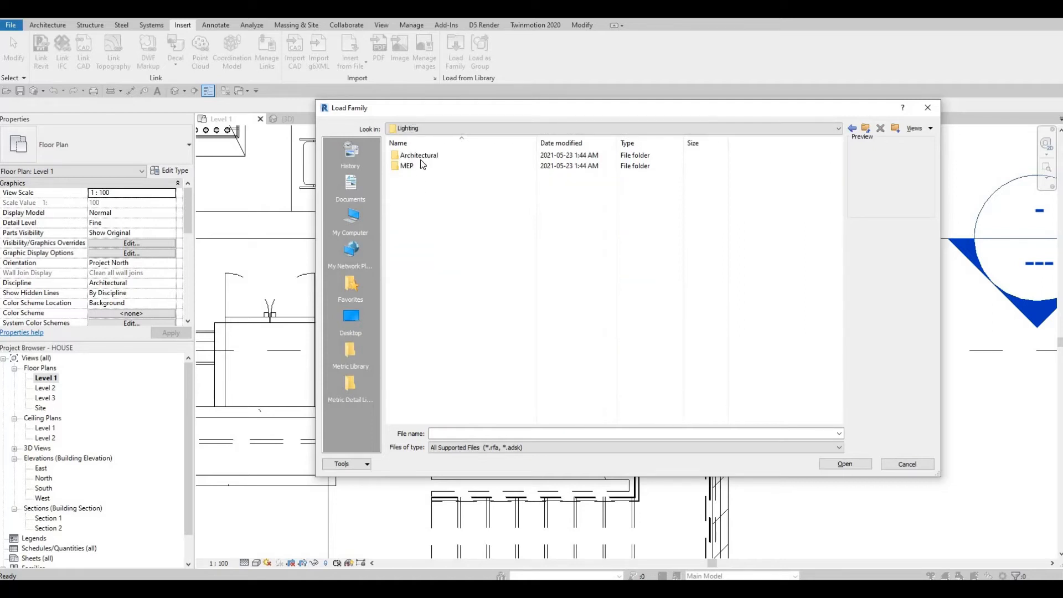
double_click(420, 159)
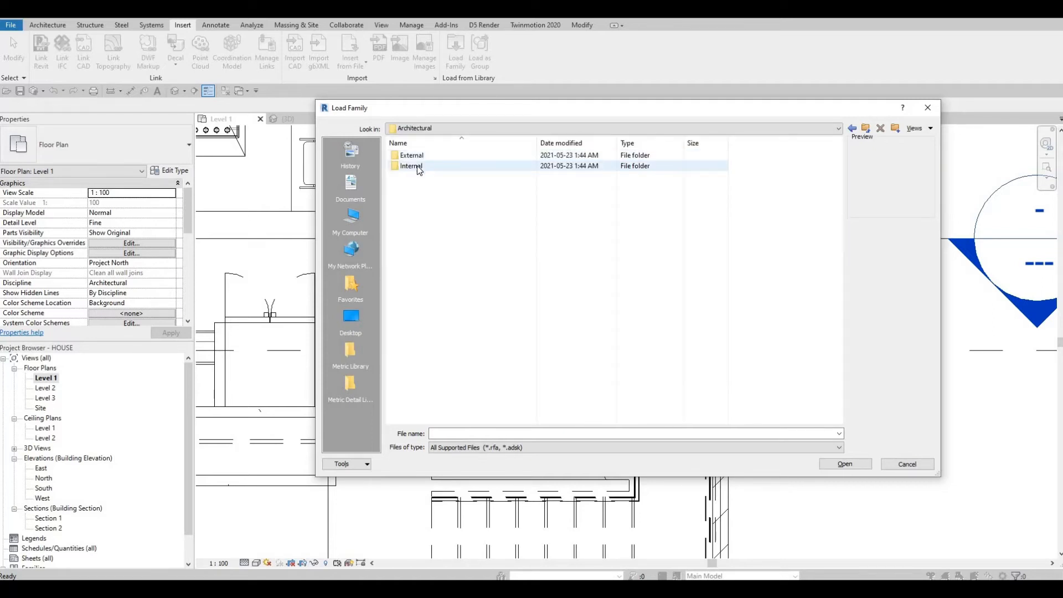
double_click(418, 166)
Step: Preview the floor lamp families and load M_Floor Lamp - Arm Extension into the project
scroll(423, 343, "down", 3)
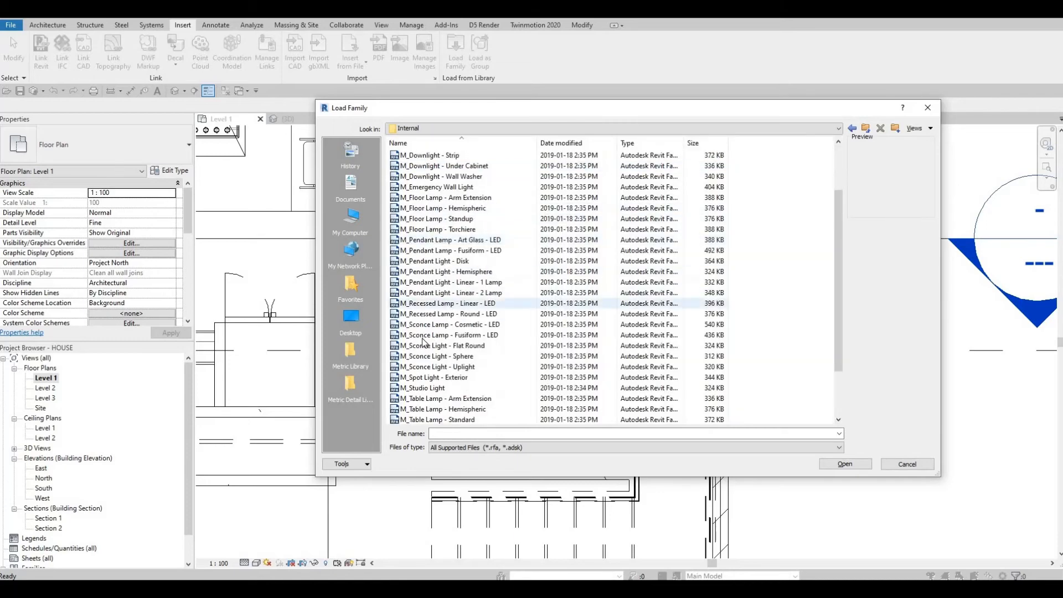
scroll(426, 348, "down", 1)
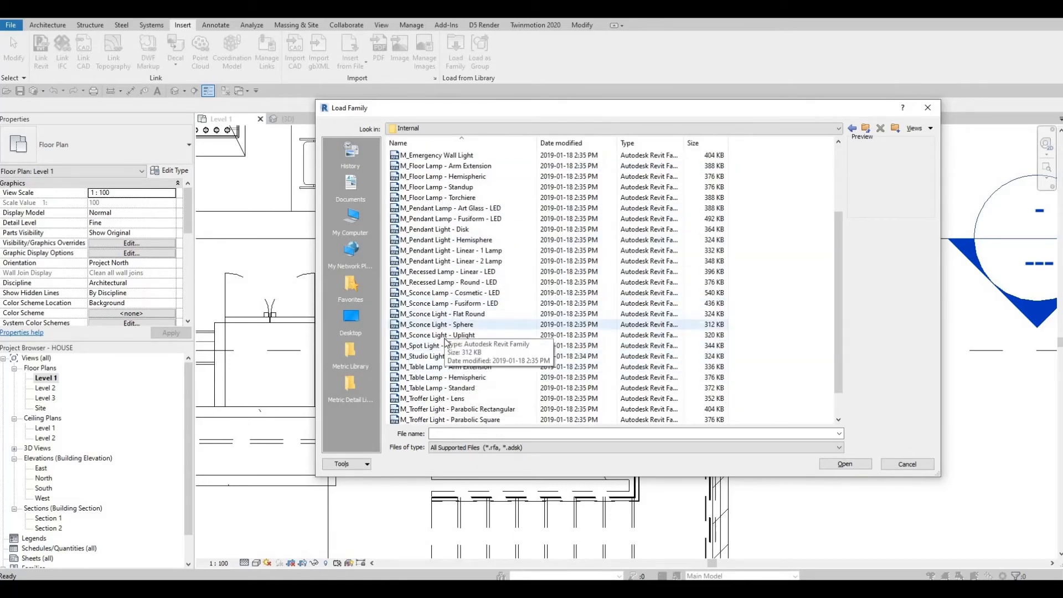
scroll(438, 338, "down", 1)
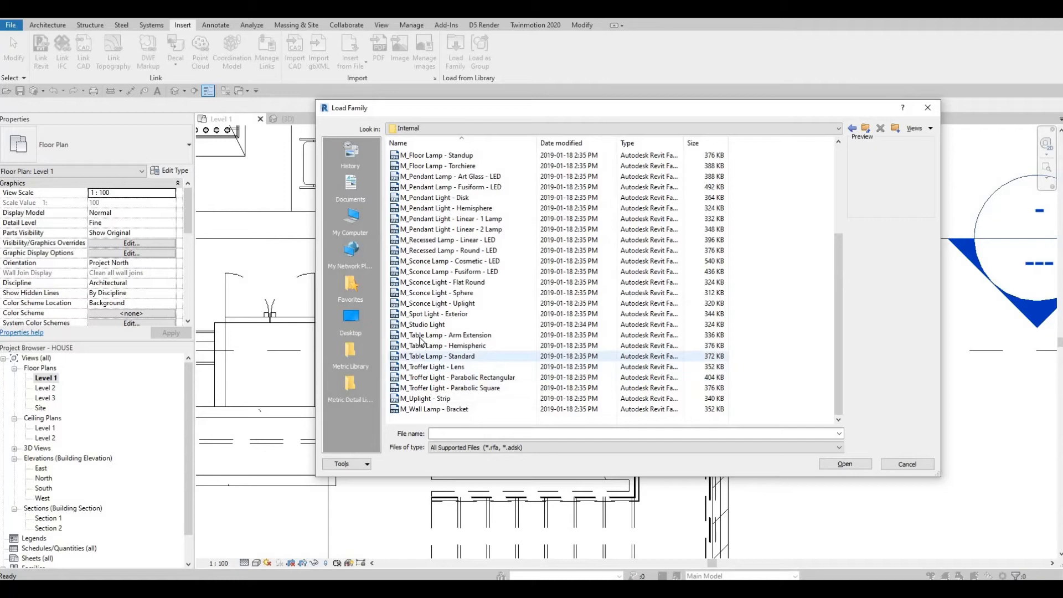
scroll(427, 205, "up", 1)
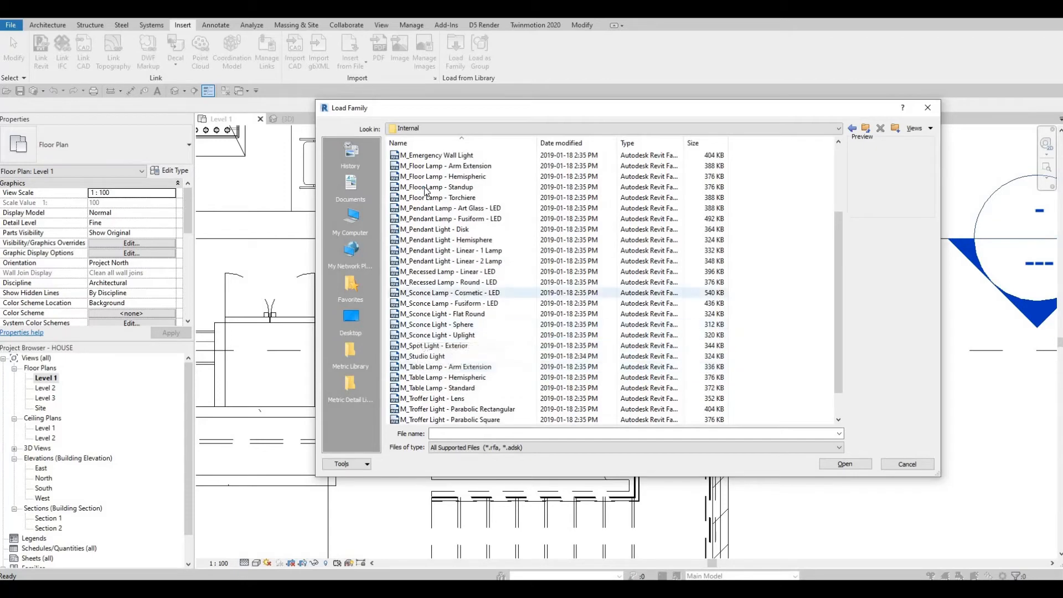
left_click(428, 189)
key("Down")
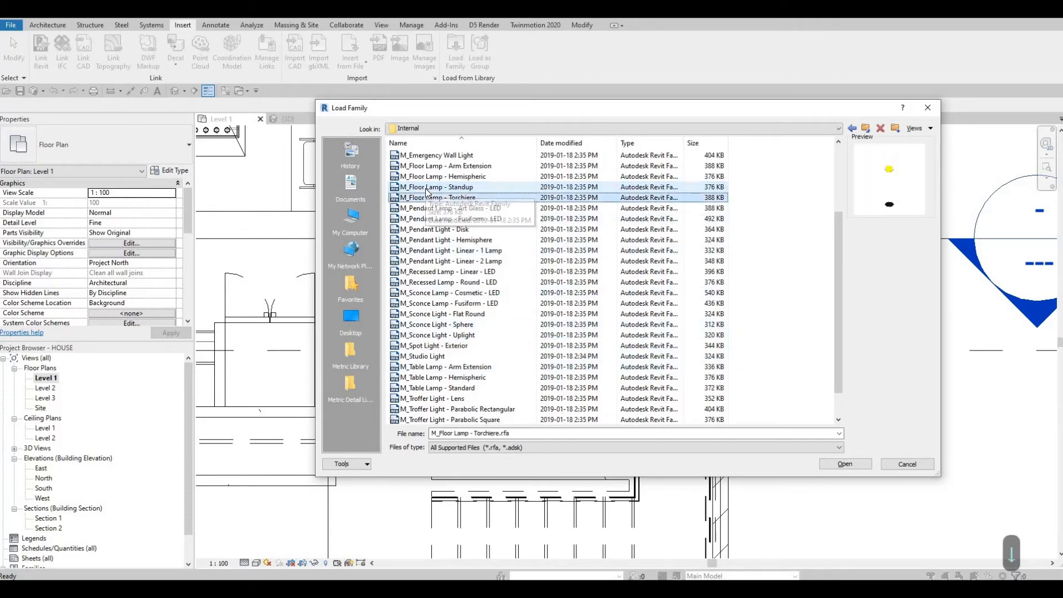
key("Up")
key("Up")
key("Up")
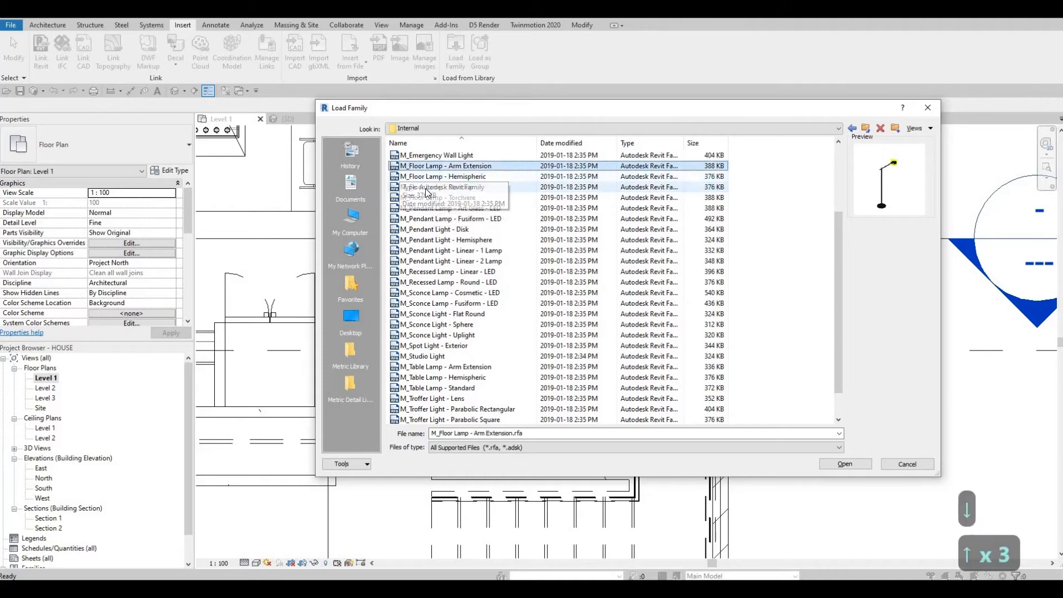
left_click(842, 466)
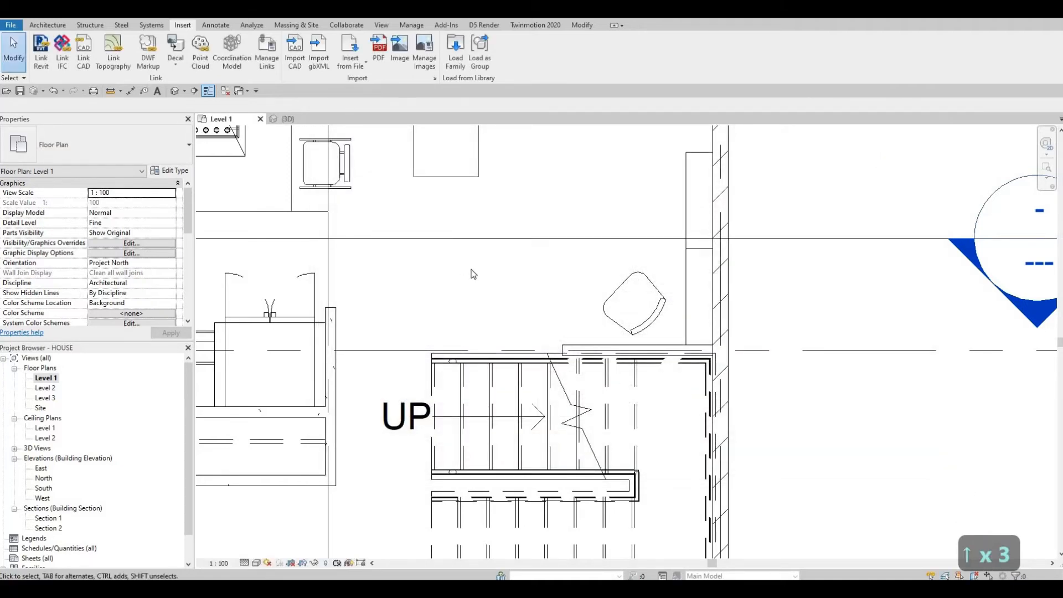
Step: Place one M_Floor Lamp - Arm Extension, rotated diagonally, beside the desk chair in the corner near the stair
key("c")
key("m")
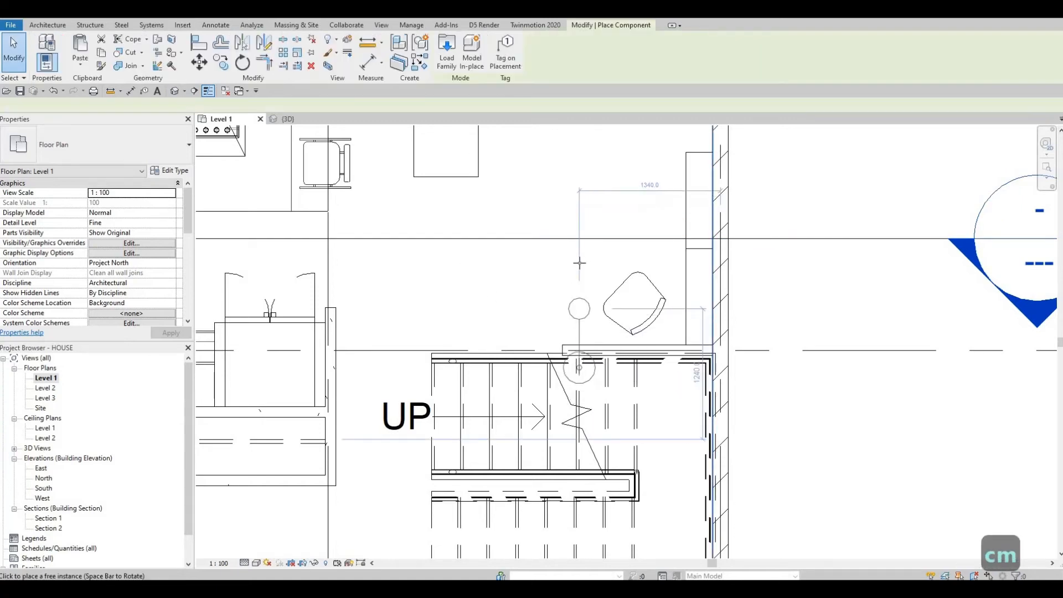
middle_click_drag(375, 155, 798, 292)
scroll(554, 211, "up", 7)
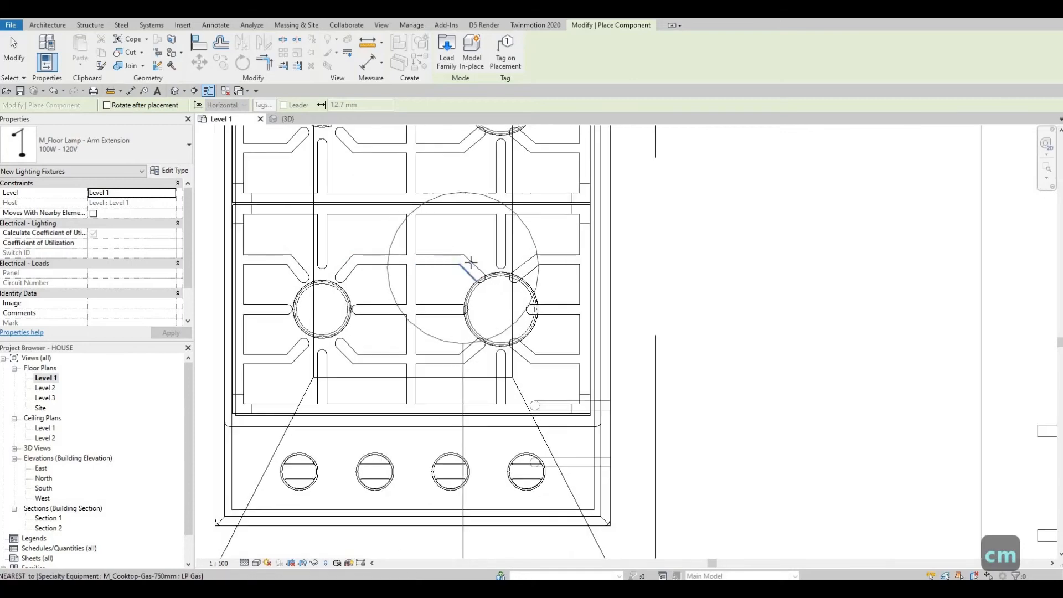
key("space")
key("space")
middle_click_drag(524, 262, 730, 307)
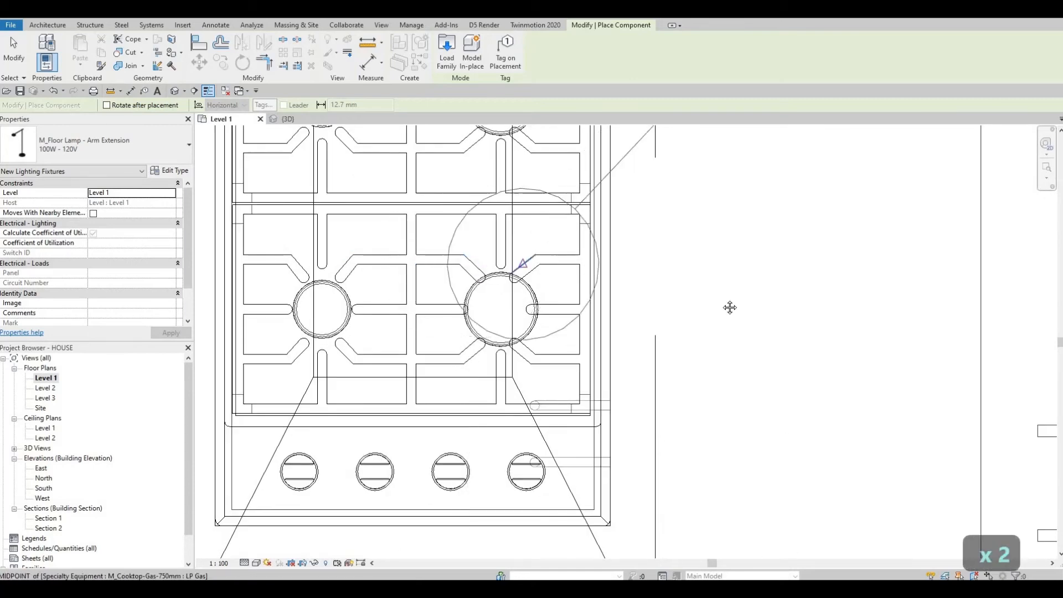
scroll(730, 307, "down", 7)
middle_click_drag(864, 361, 575, 228)
scroll(889, 501, "down", 1)
middle_click_drag(889, 501, 656, 344)
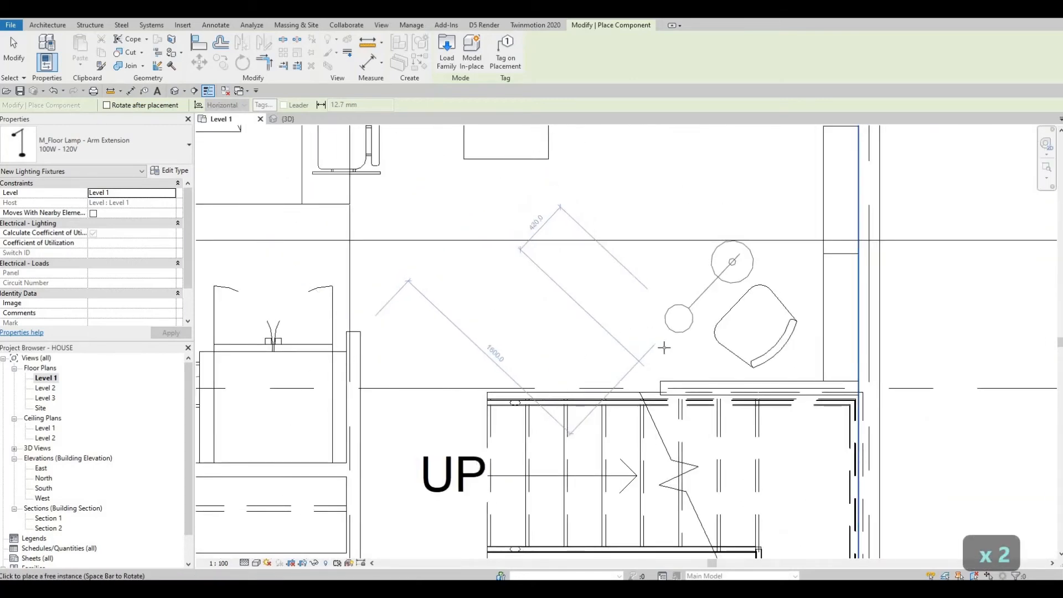
left_click(655, 374)
key("Escape")
key("Escape")
scroll(659, 293, "down", 1)
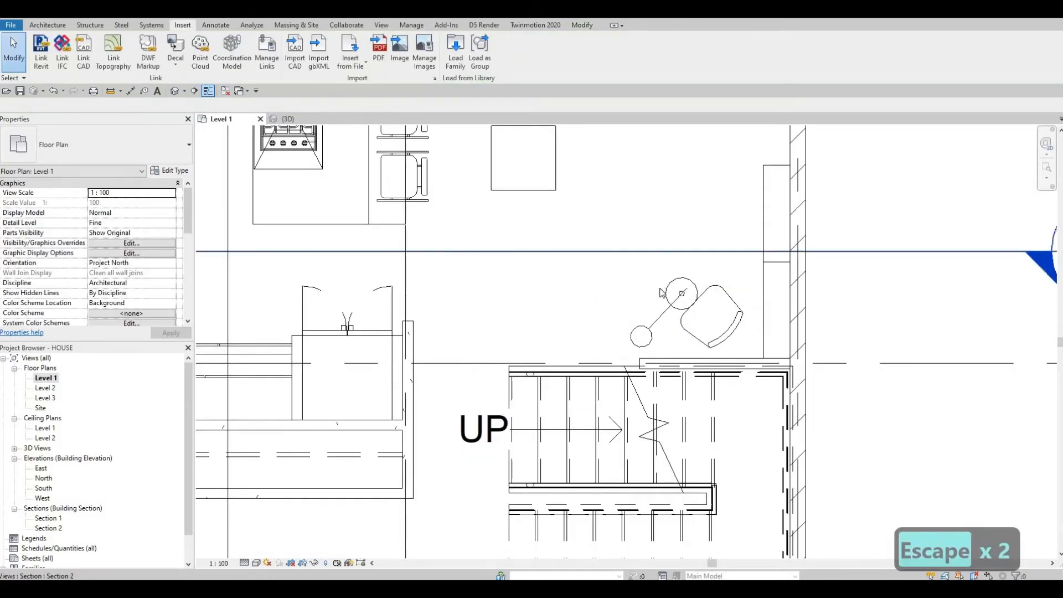
Step: Preview the table lamp families in the Internal lighting folder and load M_Table Lamp - Standard
middle_click_drag(661, 289, 723, 392)
scroll(734, 360, "down", 3)
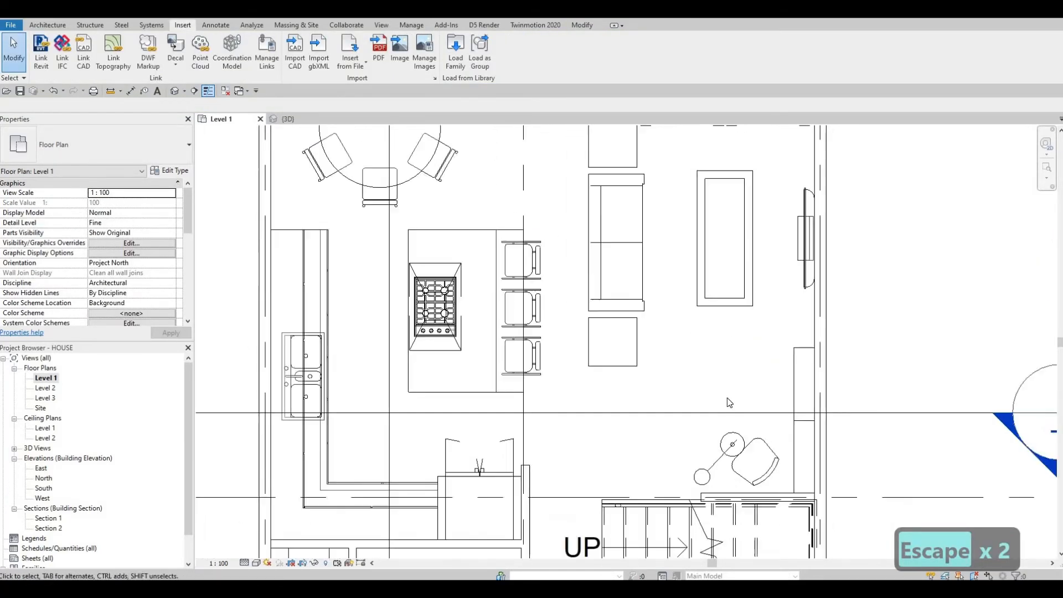
middle_click_drag(316, 280, 314, 274)
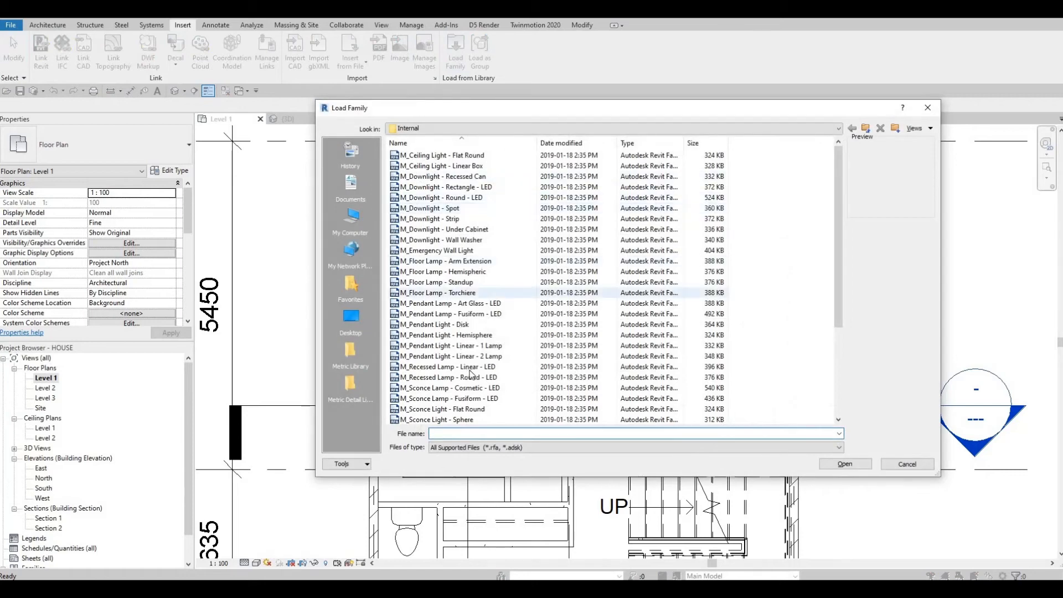
scroll(425, 339, "down", 4)
left_click(424, 336)
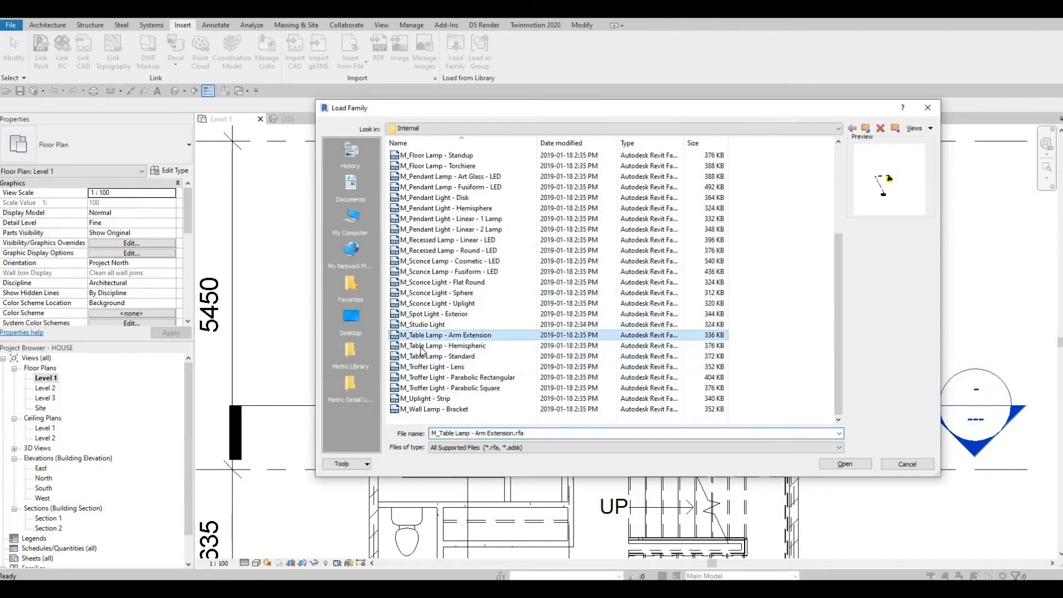
left_click(422, 347)
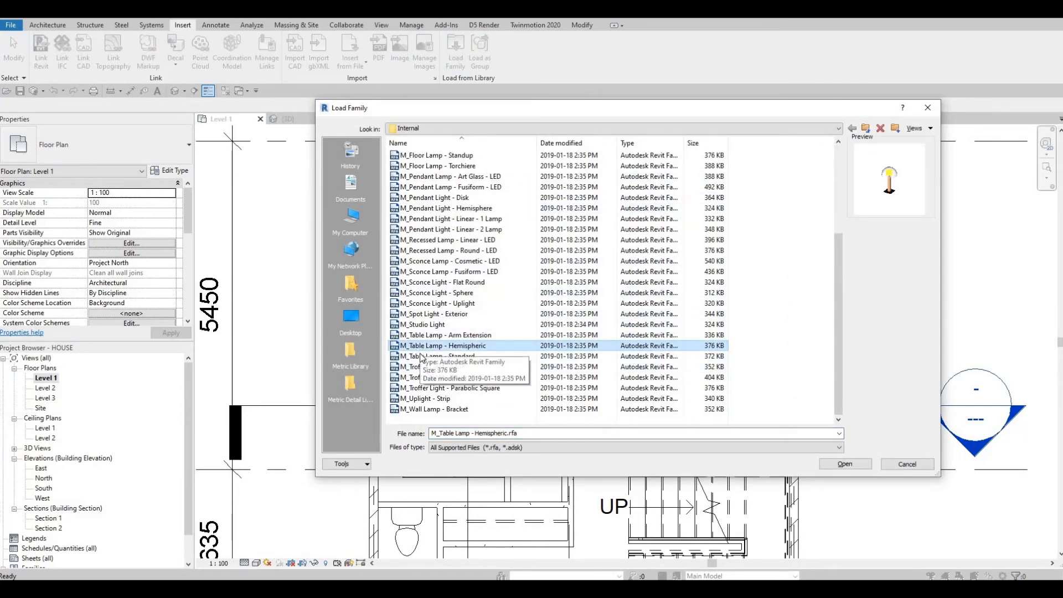
left_click(425, 356)
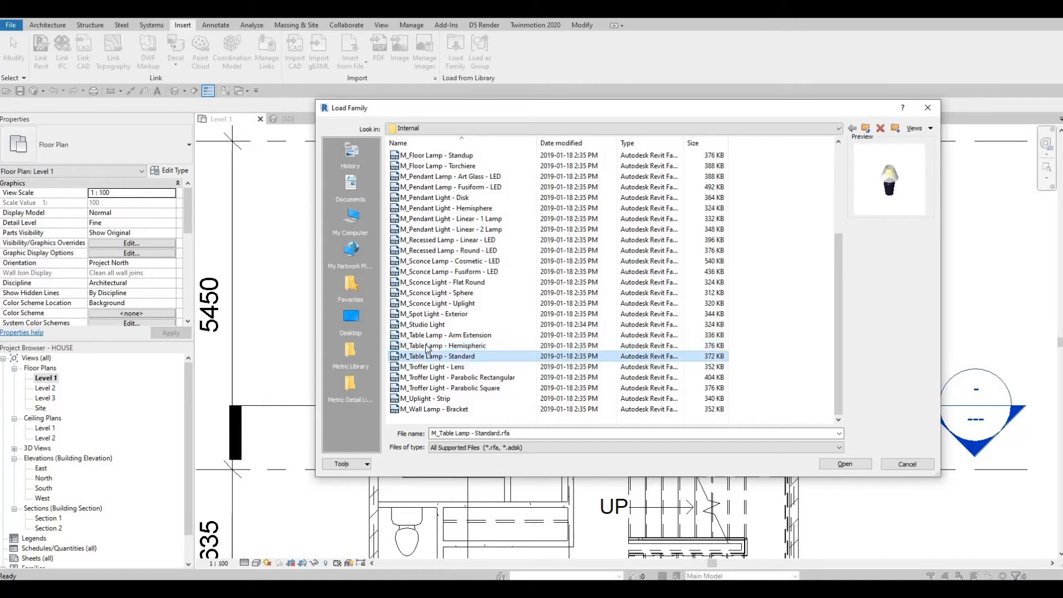
left_click(426, 348)
key("Down")
key("Return")
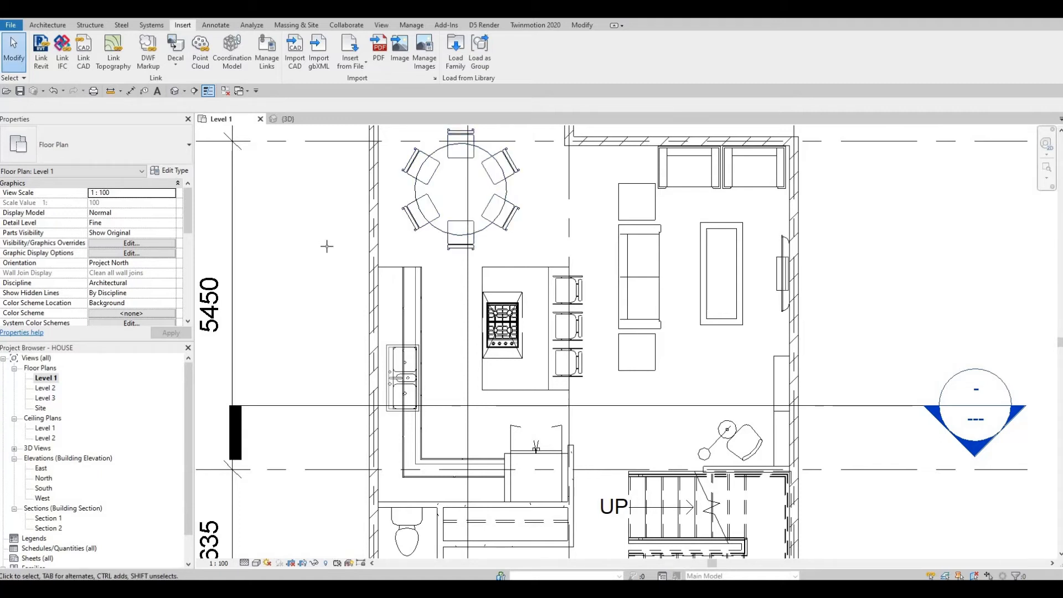
Step: Place M_Table Lamp - Standard at a 650 mm elevation from level on each of the two night stands beside the sofa
key("m")
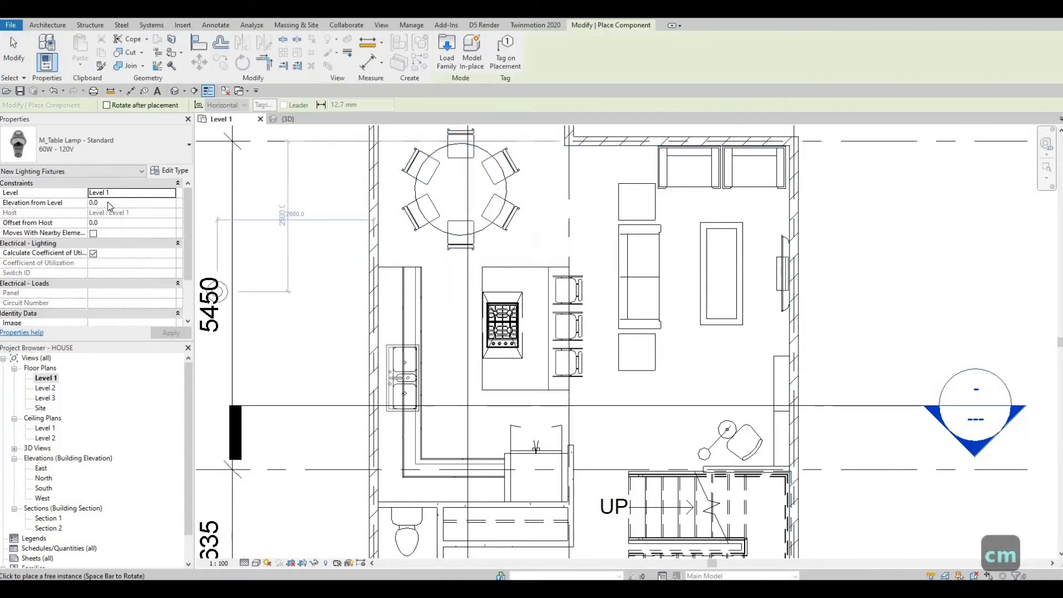
left_click(102, 203)
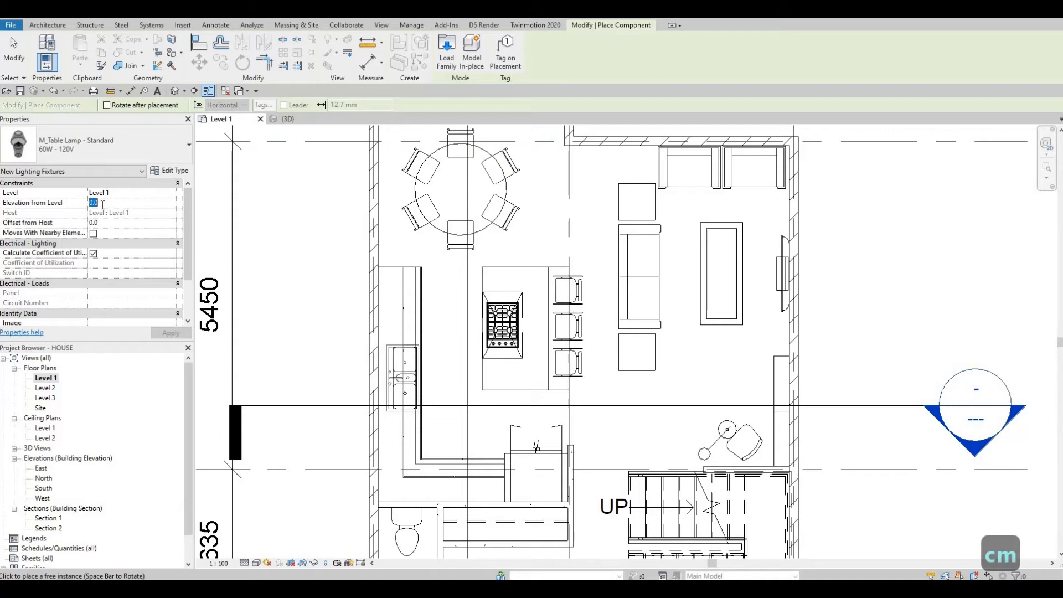
type("650")
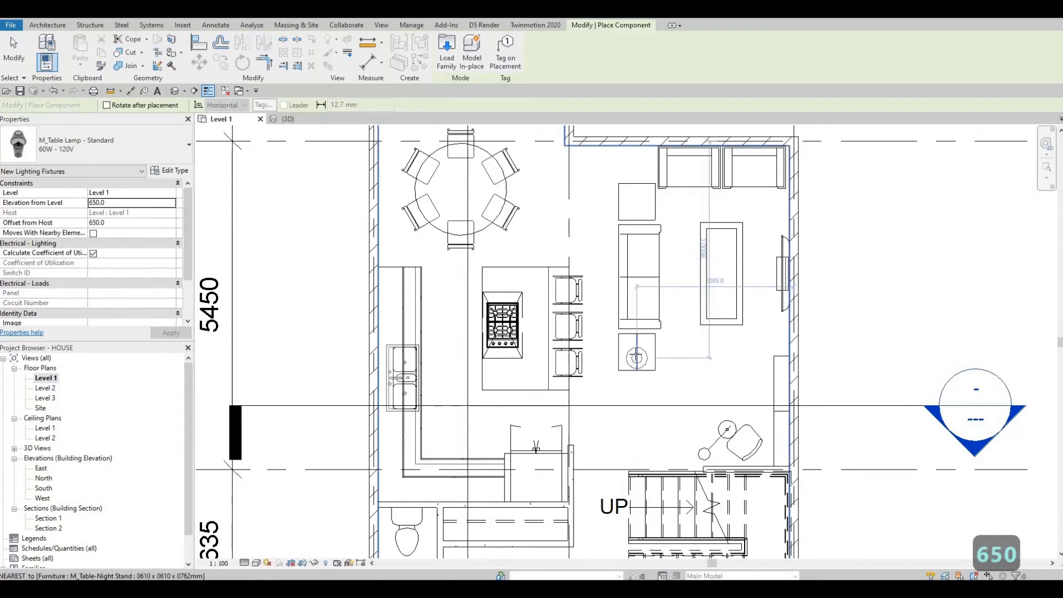
left_click(637, 352)
left_click(636, 198)
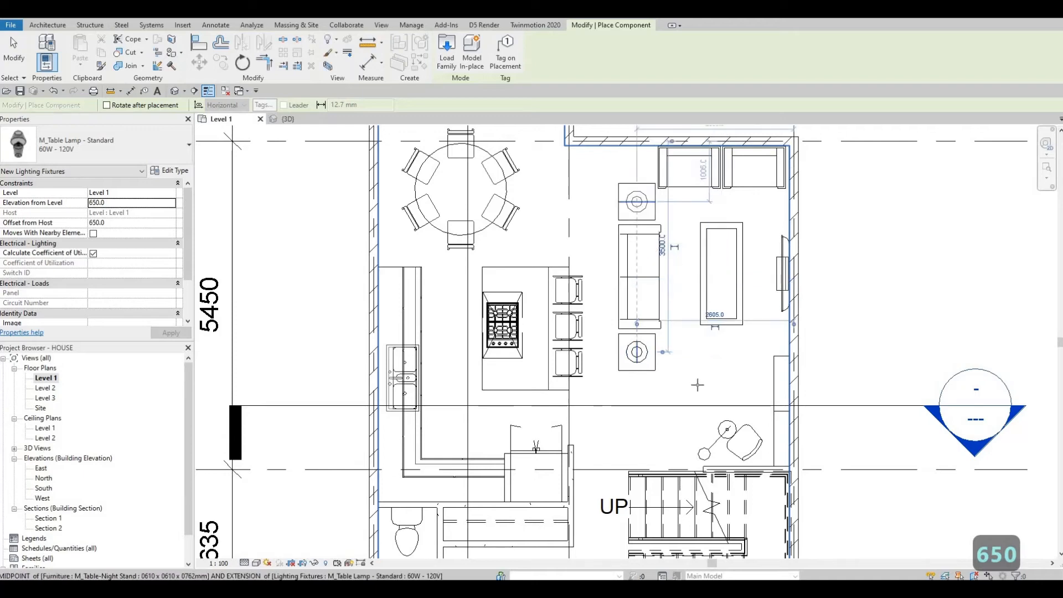
middle_click_drag(659, 430, 610, 276)
scroll(605, 320, "down", 2)
scroll(611, 281, "down", 3)
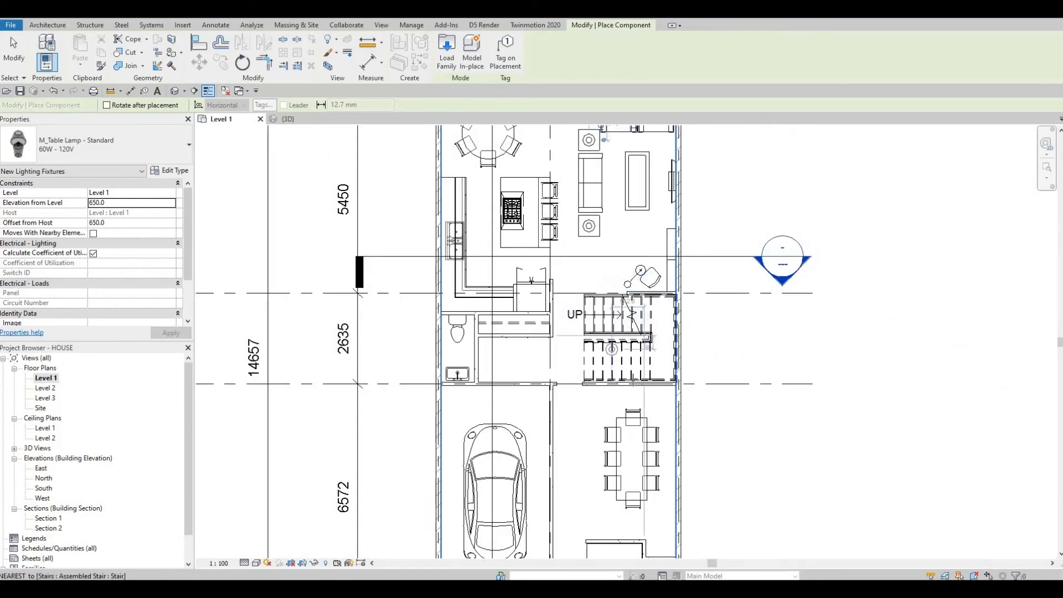
scroll(673, 369, "up", 4)
scroll(673, 370, "down", 4)
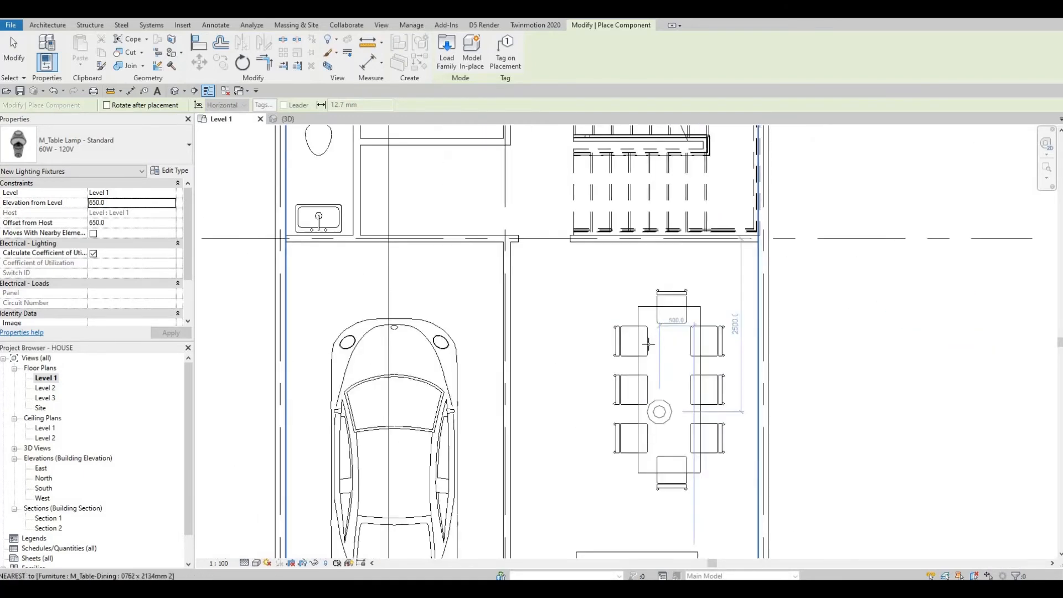
middle_click_drag(554, 294, 475, 284)
key("Escape")
key("Escape")
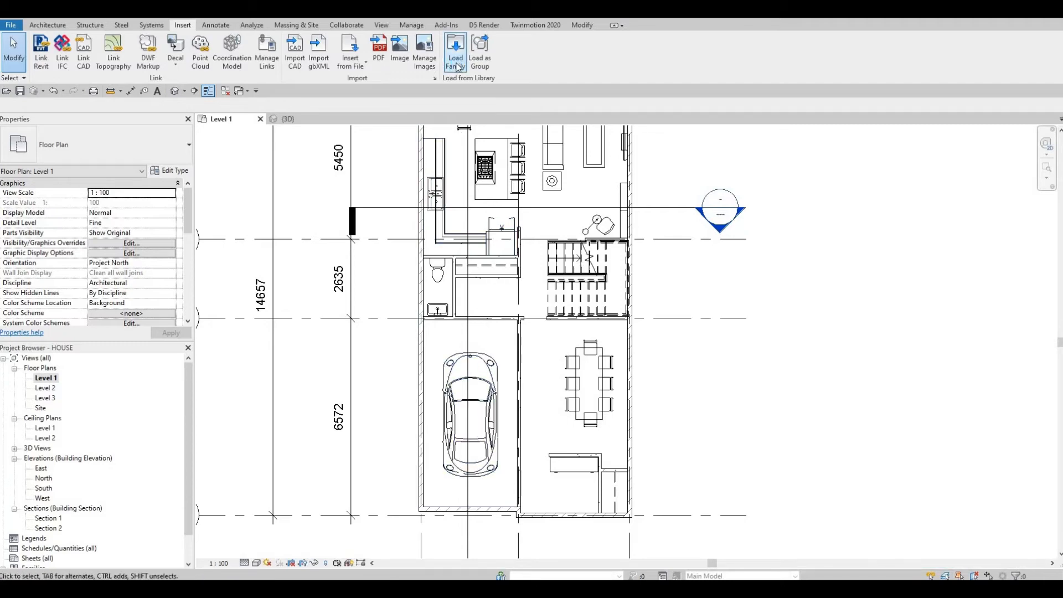
Step: Compare the garage door families in the Canada library's Residential doors folder and load M_Door-Garage-Flush_Panel
left_click(456, 62)
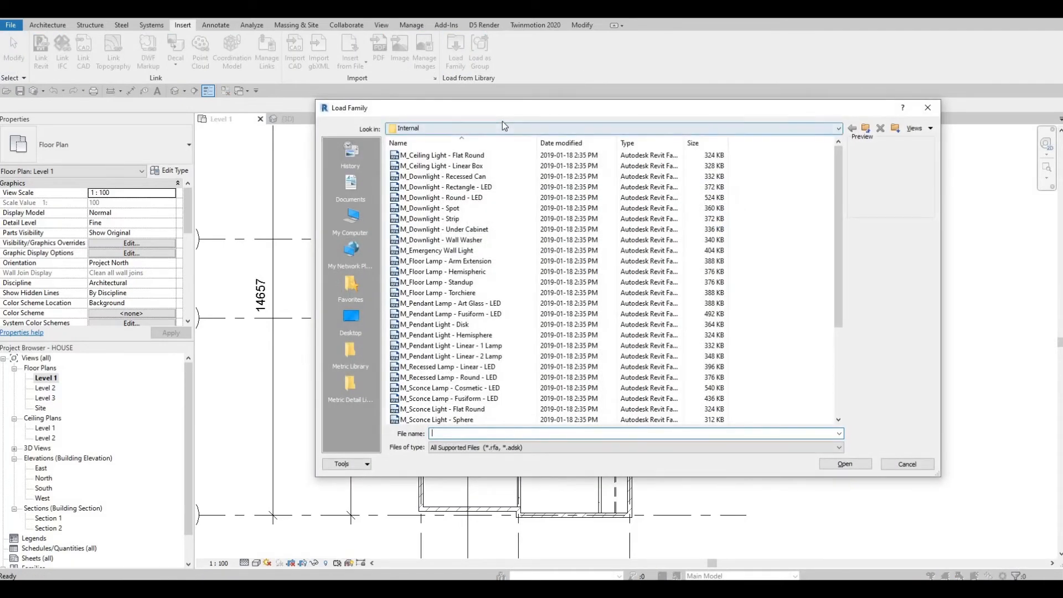
left_click(501, 128)
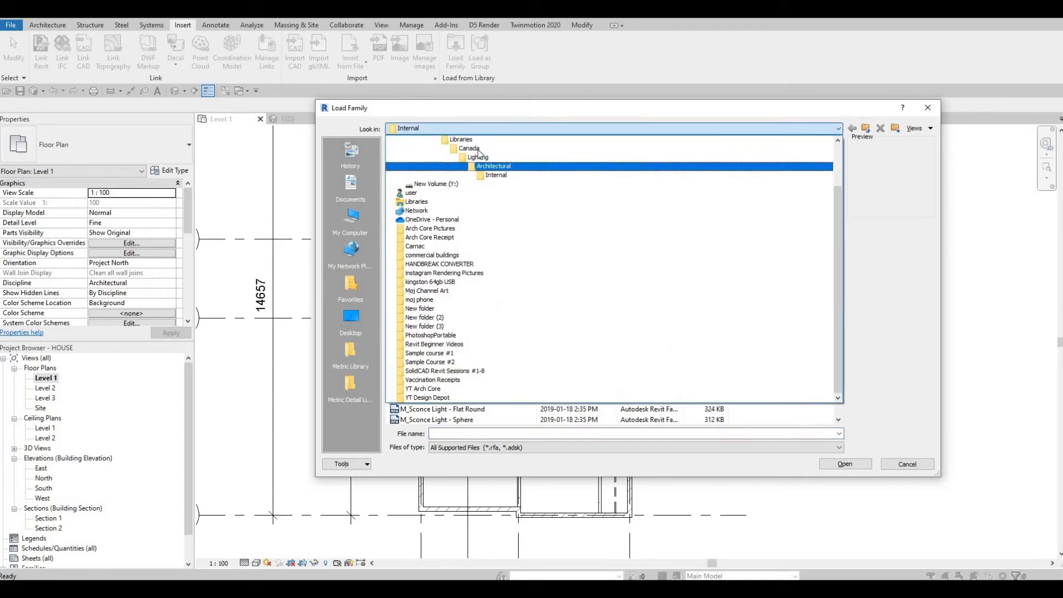
key("Return")
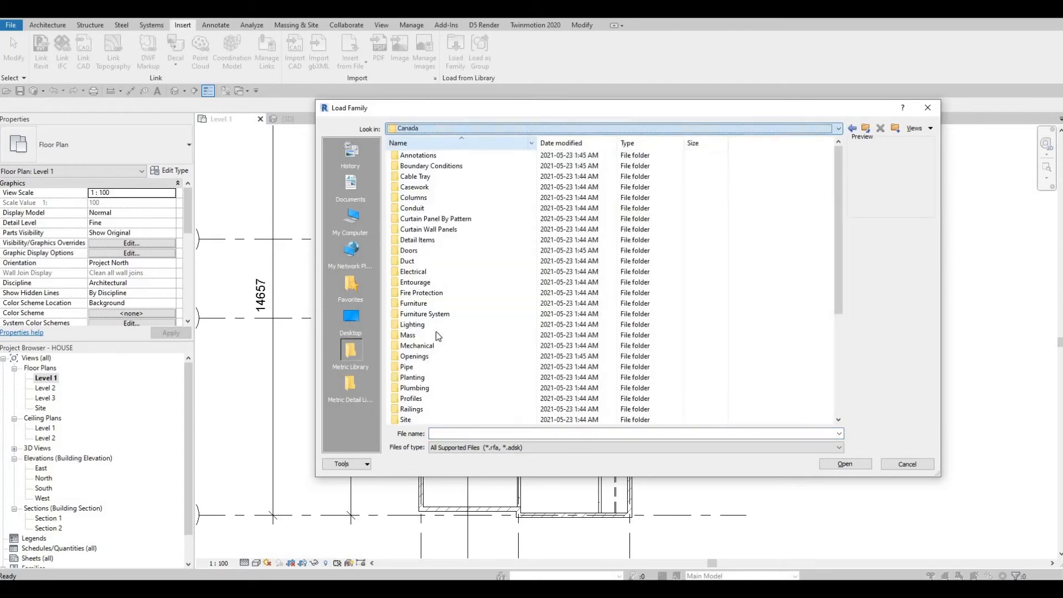
double_click(417, 250)
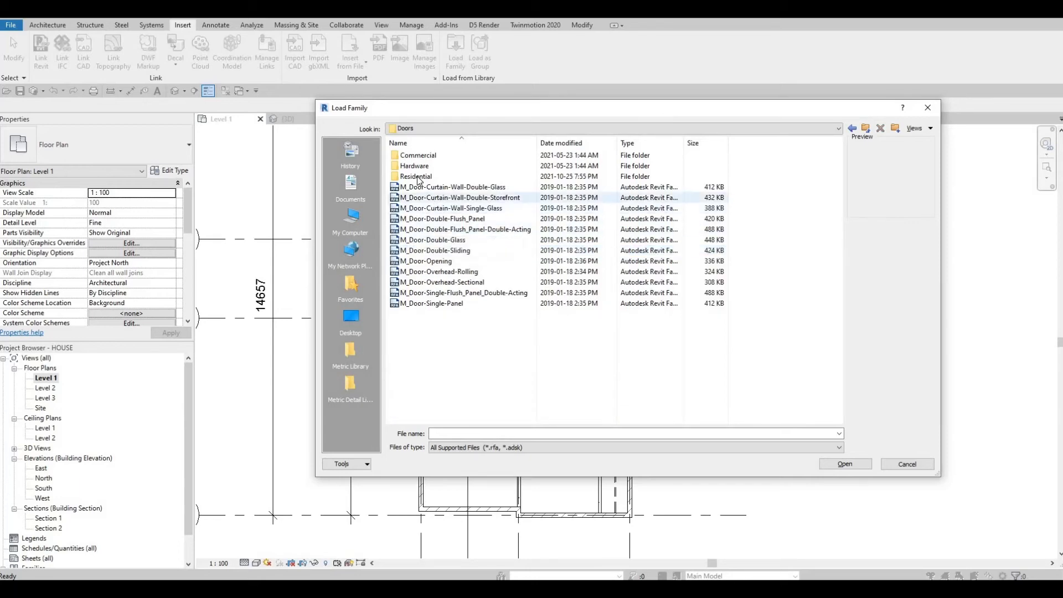
double_click(419, 177)
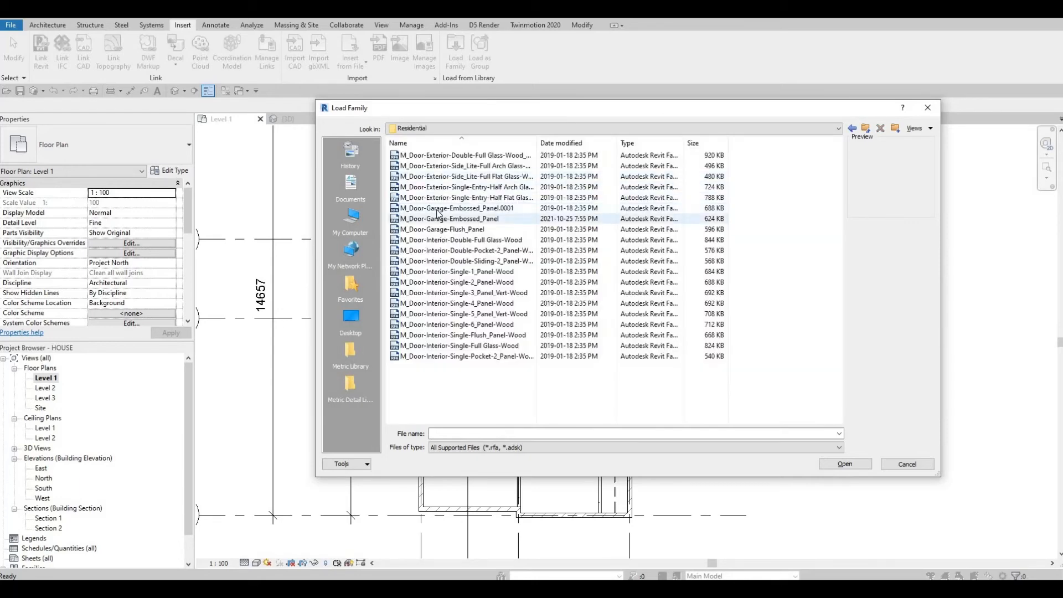
left_click(439, 209)
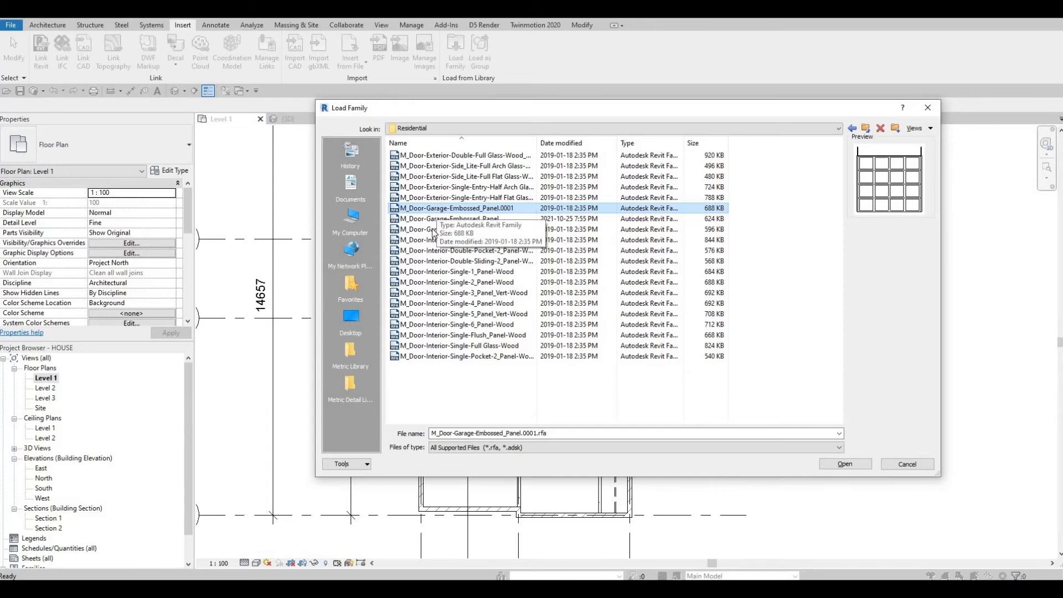
left_click(435, 219)
left_click(436, 230)
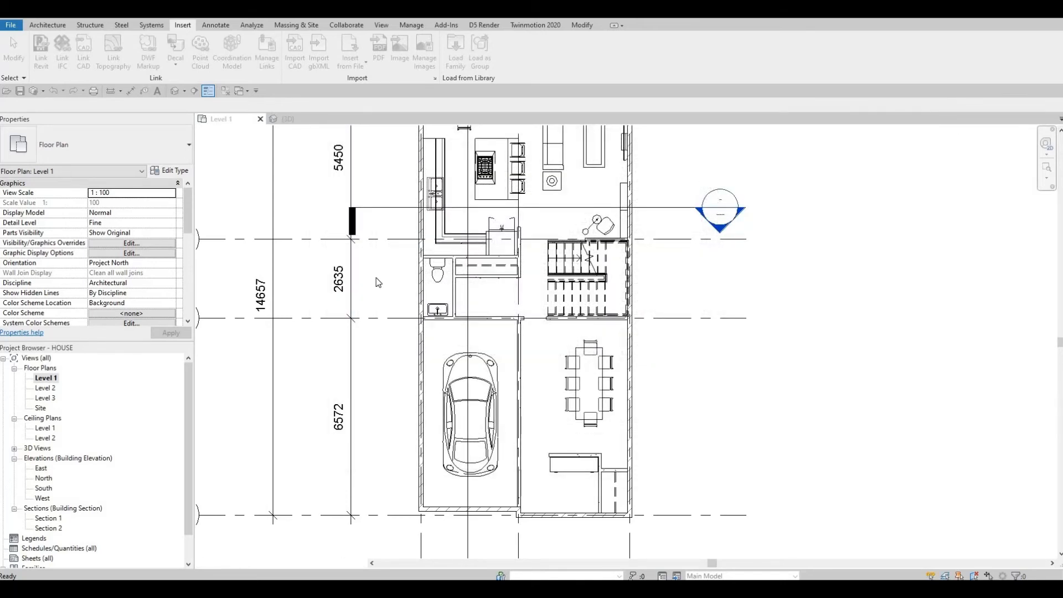
Step: Place a 2400 x 2100mm M_Door-Garage-Flush_Panel door centred in the front wall of the garage, behind the car
left_click(58, 25)
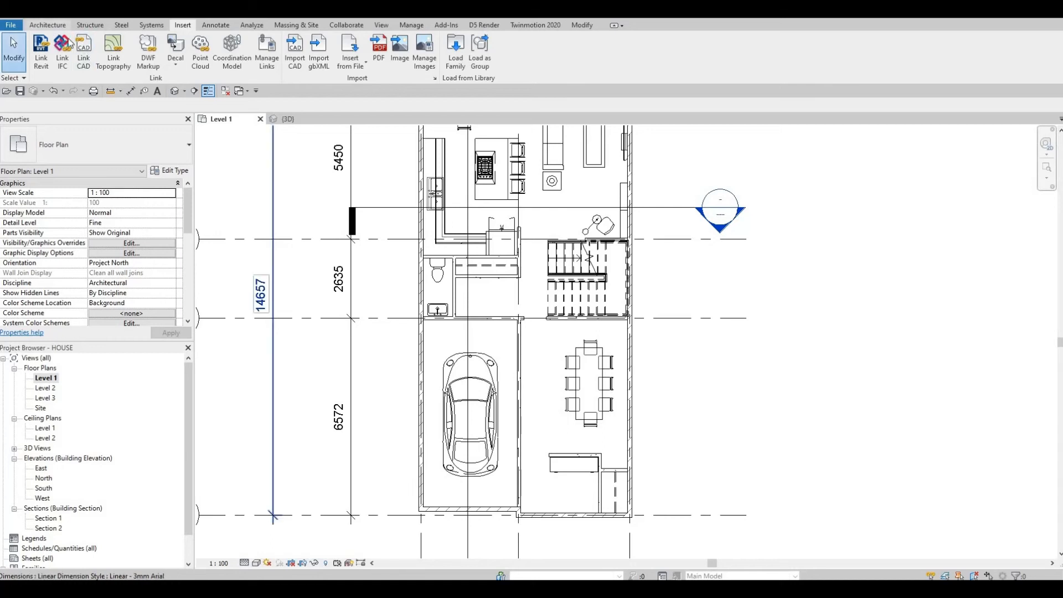
left_click(66, 48)
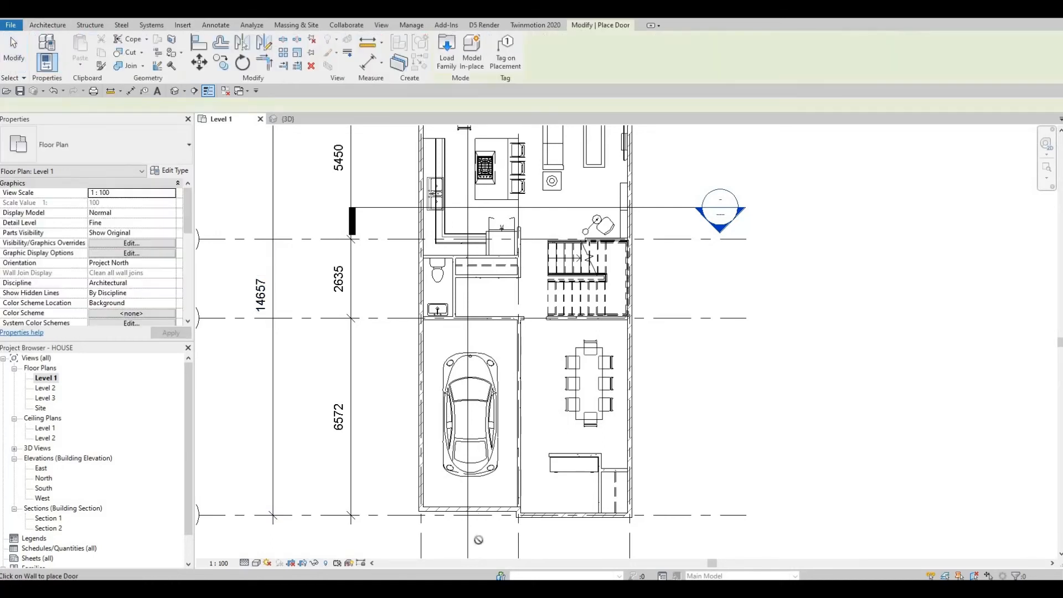
scroll(466, 500, "up", 2)
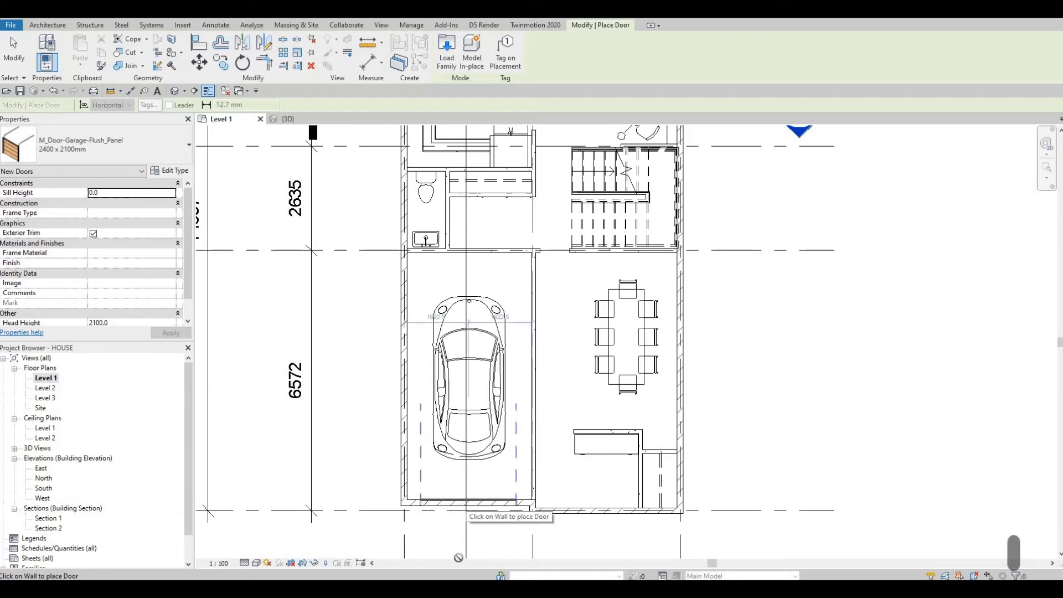
left_click(469, 502)
middle_click_drag(487, 510, 474, 467)
key("Escape")
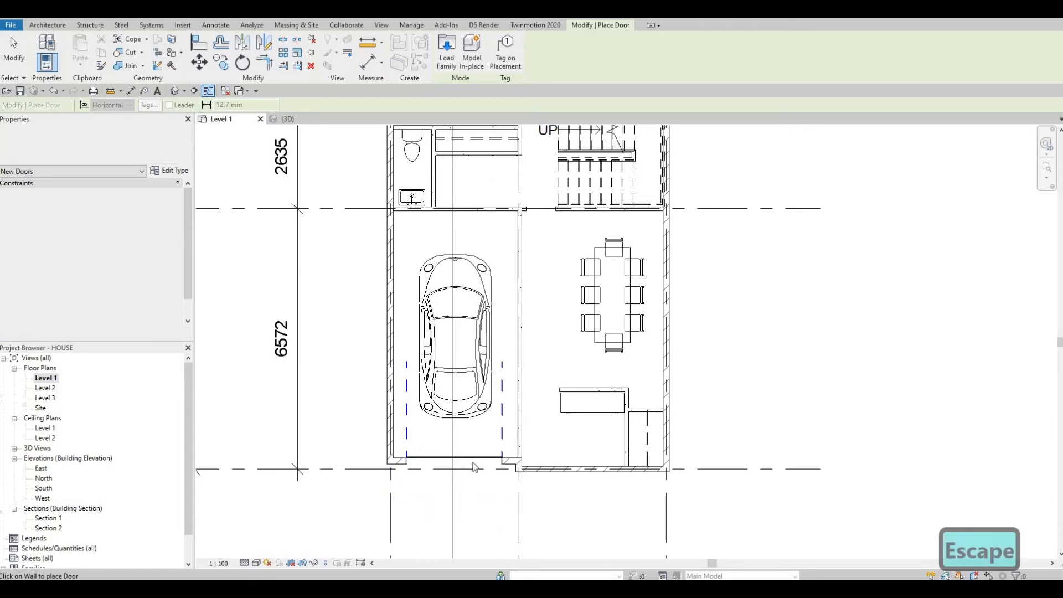
key("Escape")
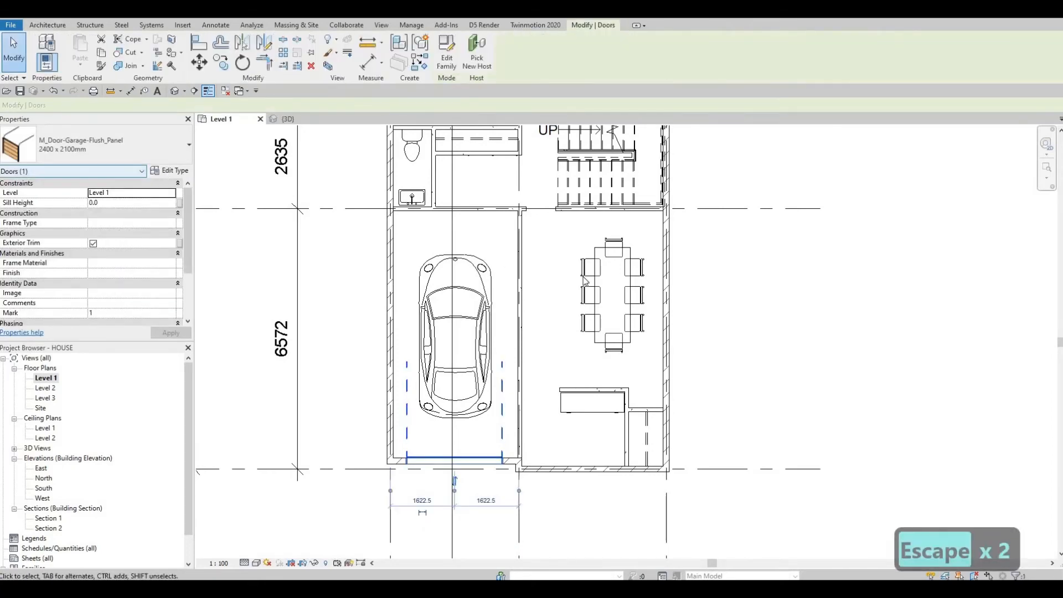
Step: Review the placed garage door's type properties, including its dimensions and materials
left_click(170, 171)
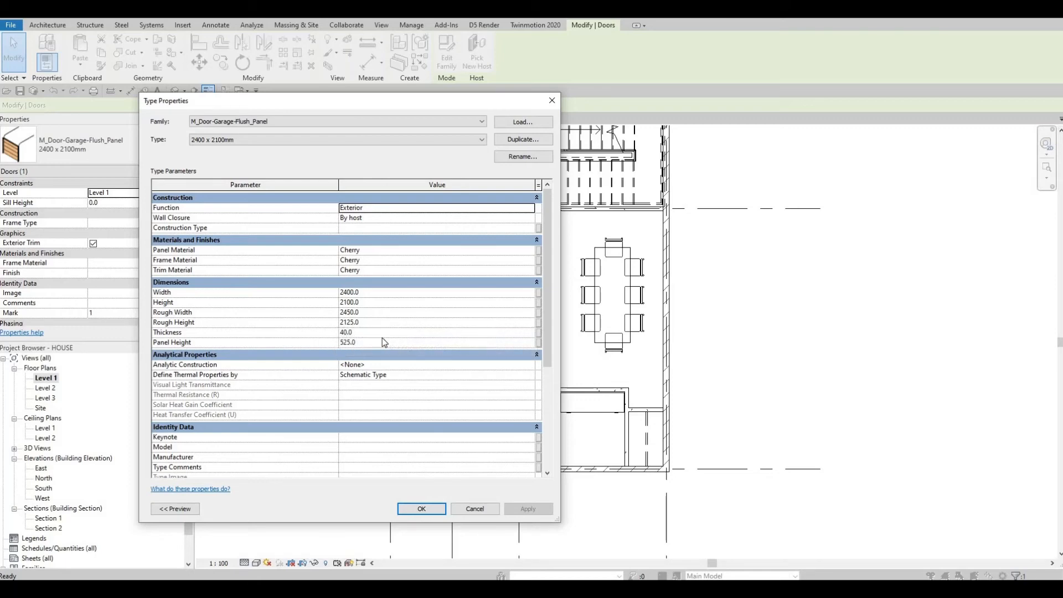
key("Escape")
key("Escape")
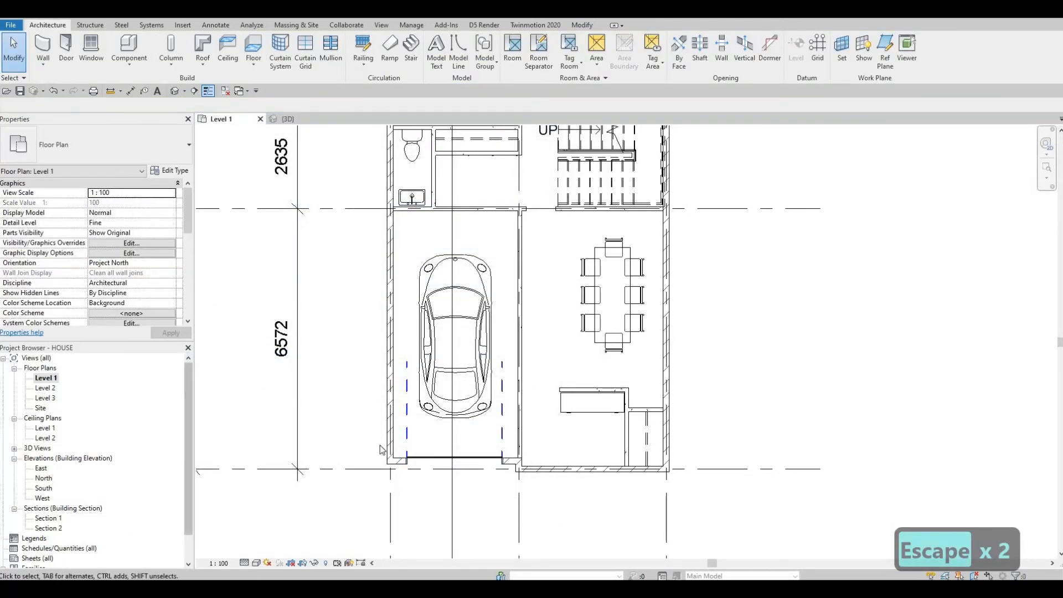
Step: Preview the exterior door families in the Residential folder and choose M_Door-Exterior-Double-Full Glass-Wood_Clad for loading
middle_click_drag(407, 471, 361, 482)
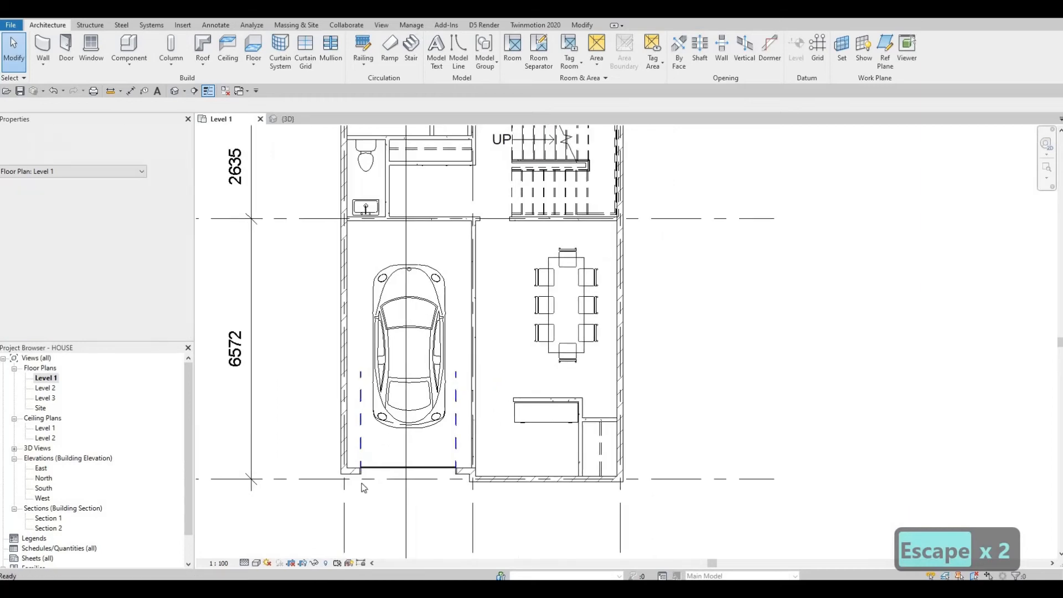
middle_click_drag(450, 447, 344, 468)
scroll(421, 472, "down", 1)
scroll(371, 420, "up", 1)
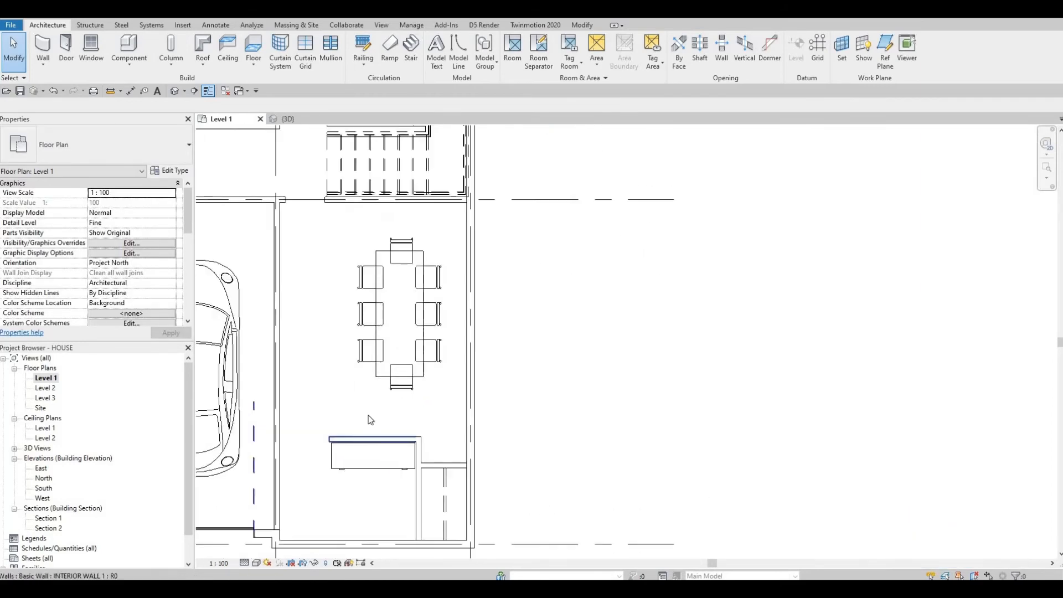
scroll(348, 465, "up", 1)
scroll(366, 423, "down", 1)
middle_click_drag(382, 354, 402, 374)
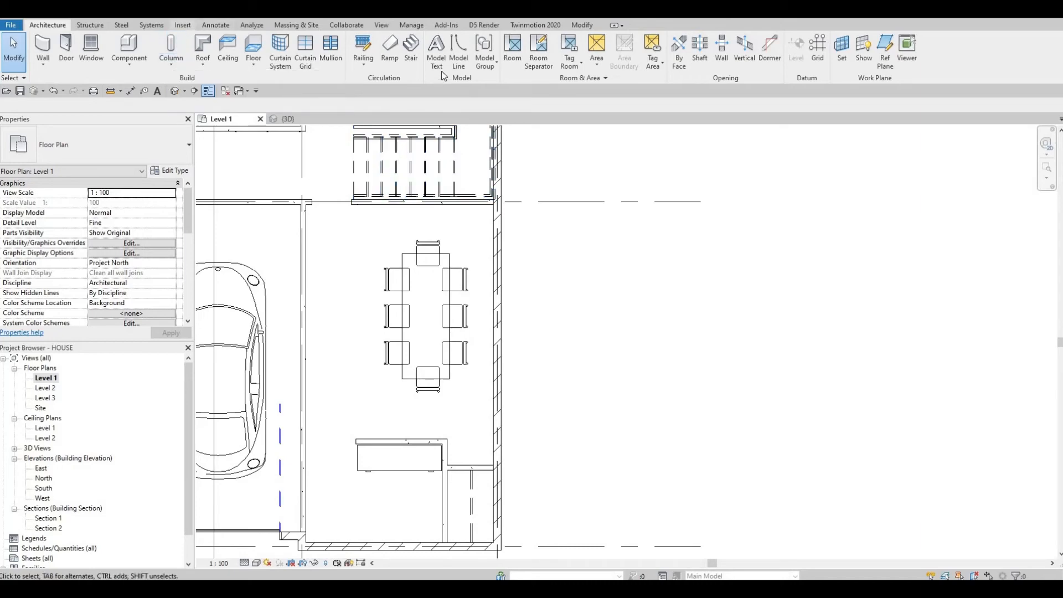
left_click(183, 25)
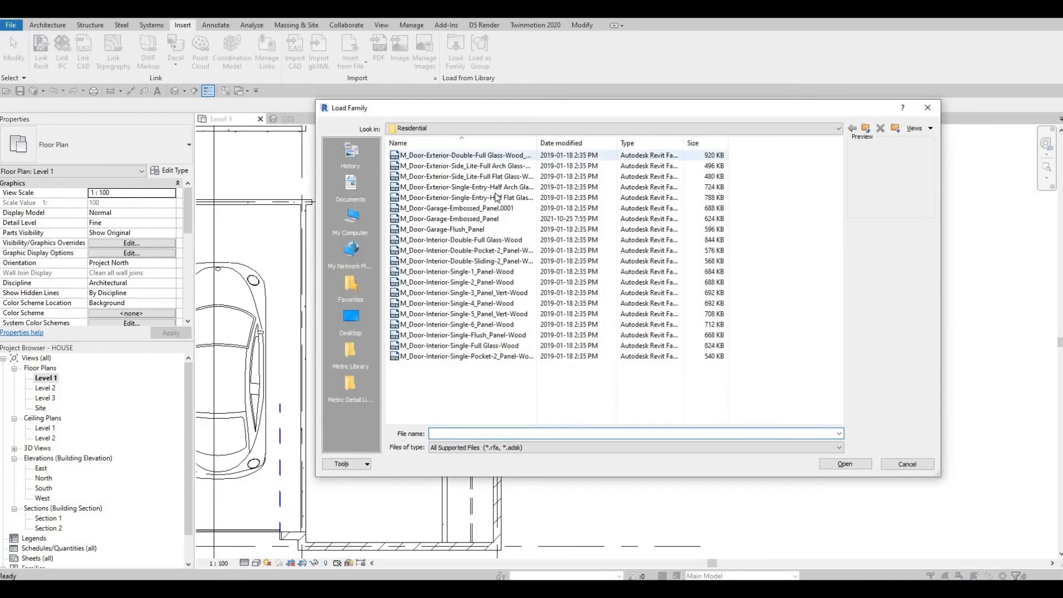
left_click(454, 160)
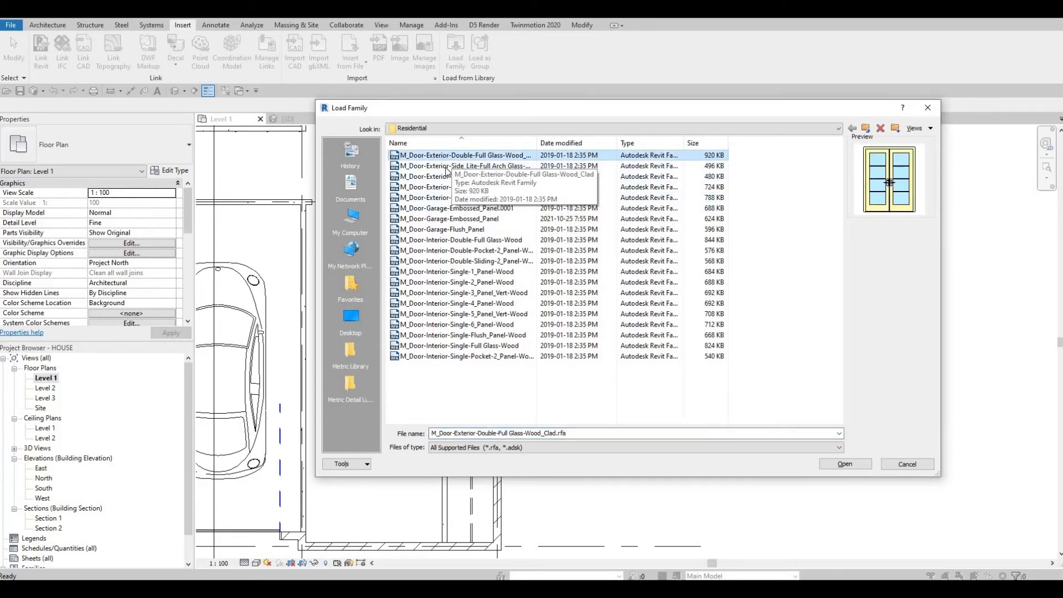
left_click(446, 167)
left_click(446, 158)
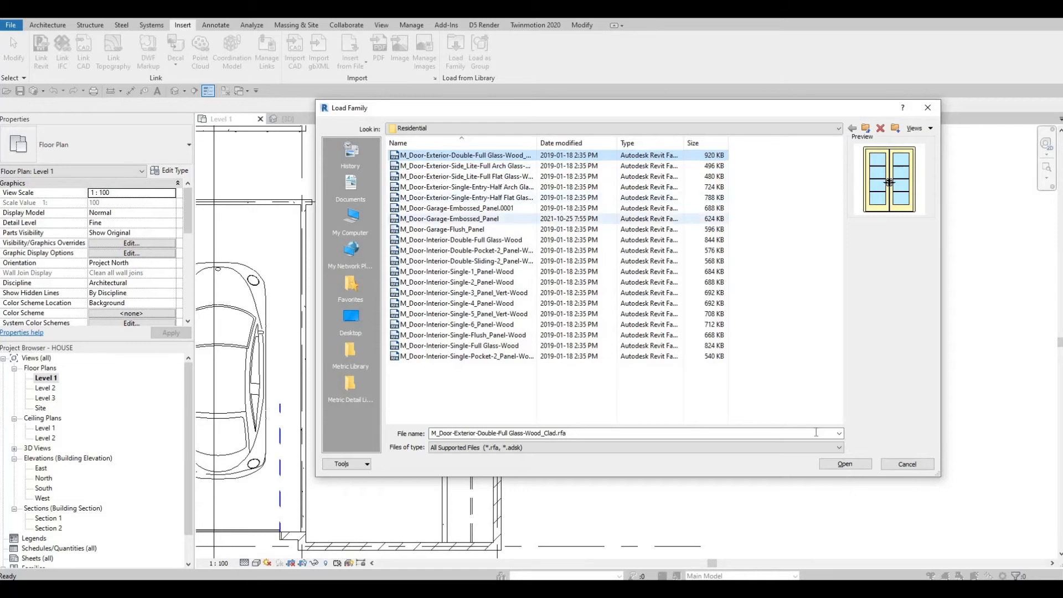
left_click(845, 464)
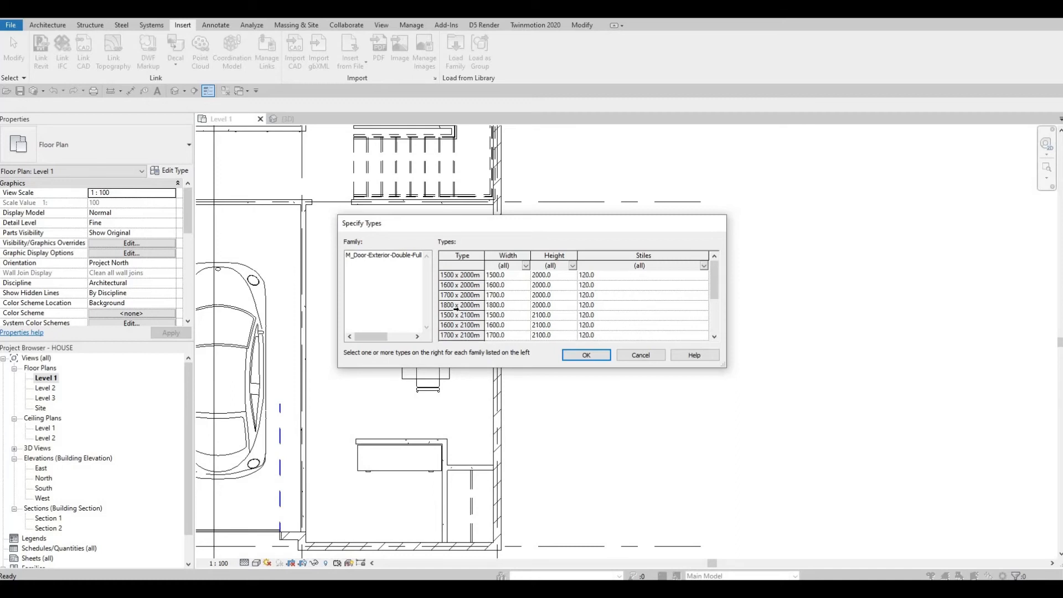
Step: Load every listed size of the double glass door family, from 1500 x 2000 mm through 1800 x 2400 mm
scroll(476, 331, "down", 2)
left_click(481, 324, "shift")
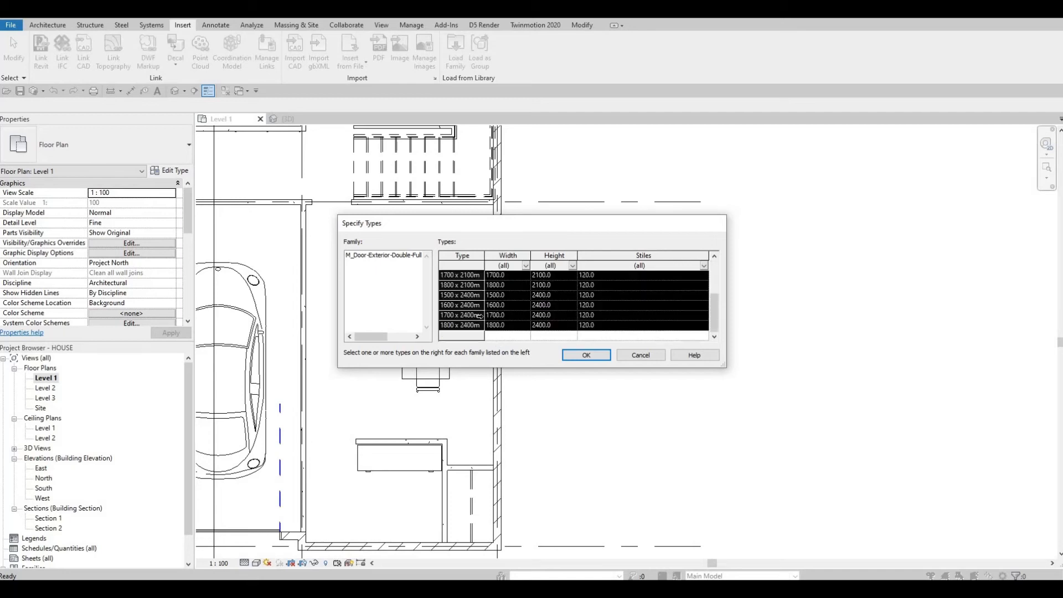
scroll(480, 316, "up", 2)
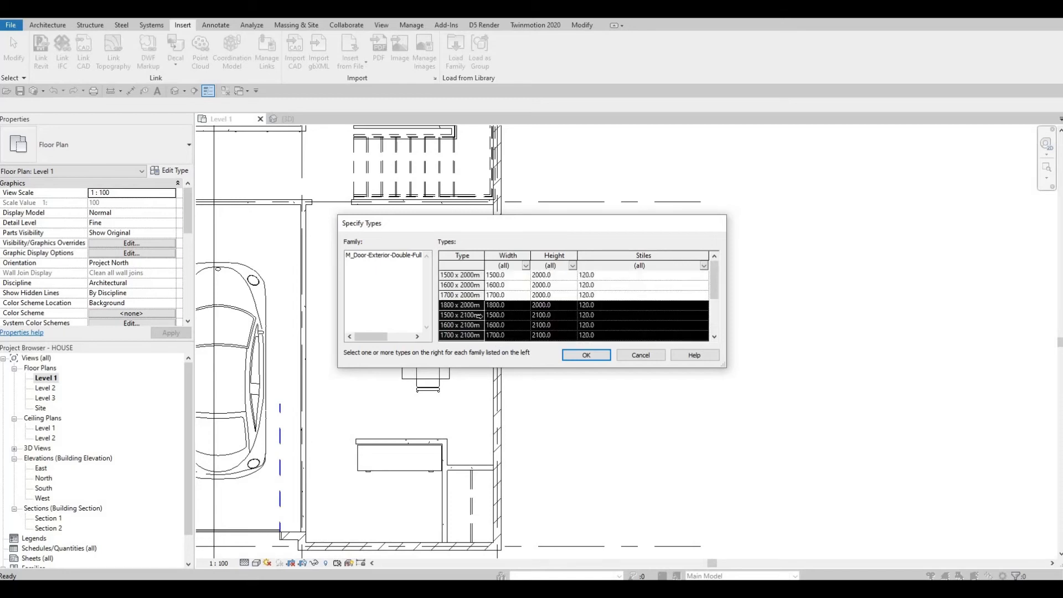
left_click(464, 284)
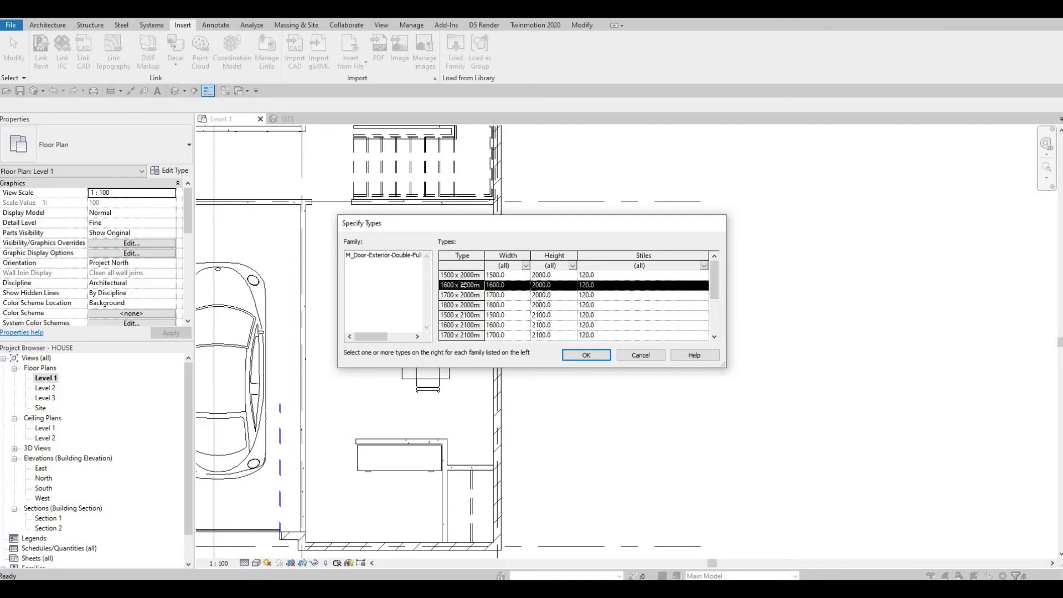
left_click(464, 275)
scroll(474, 326, "down", 2)
left_click(447, 330, "shift")
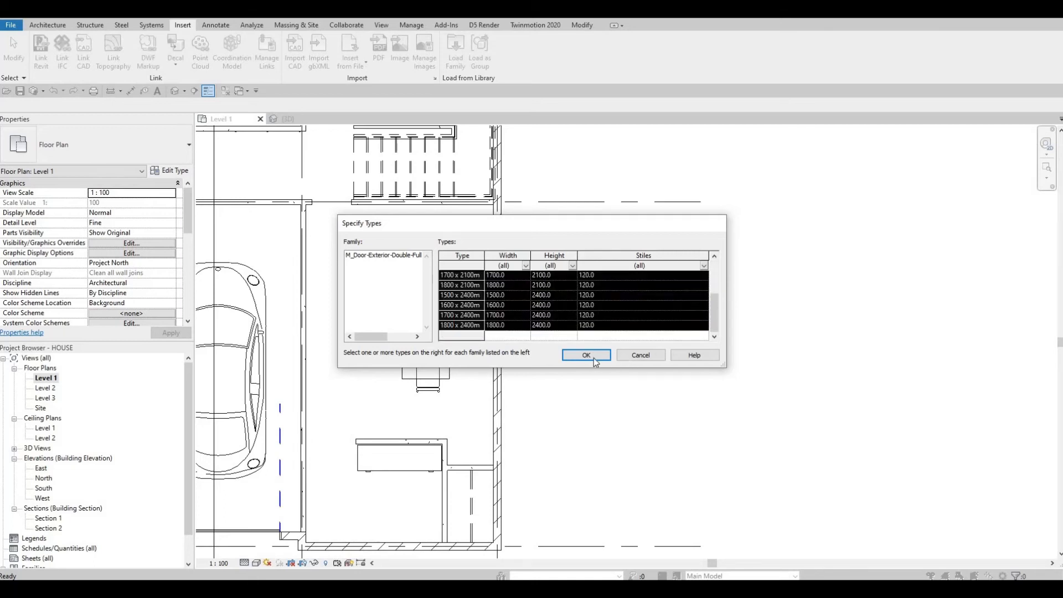
left_click(588, 355)
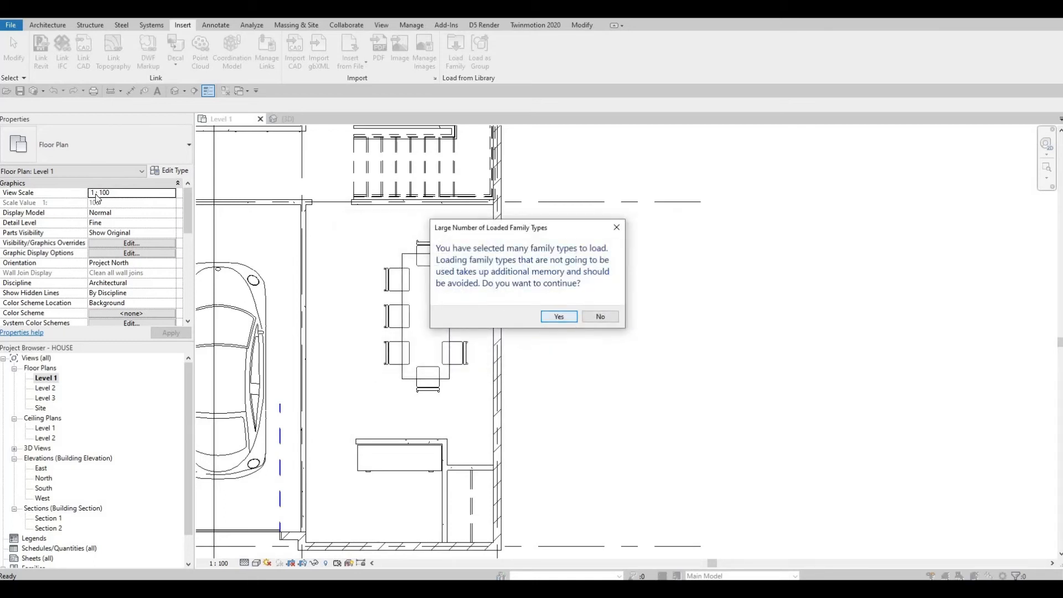
key("Return")
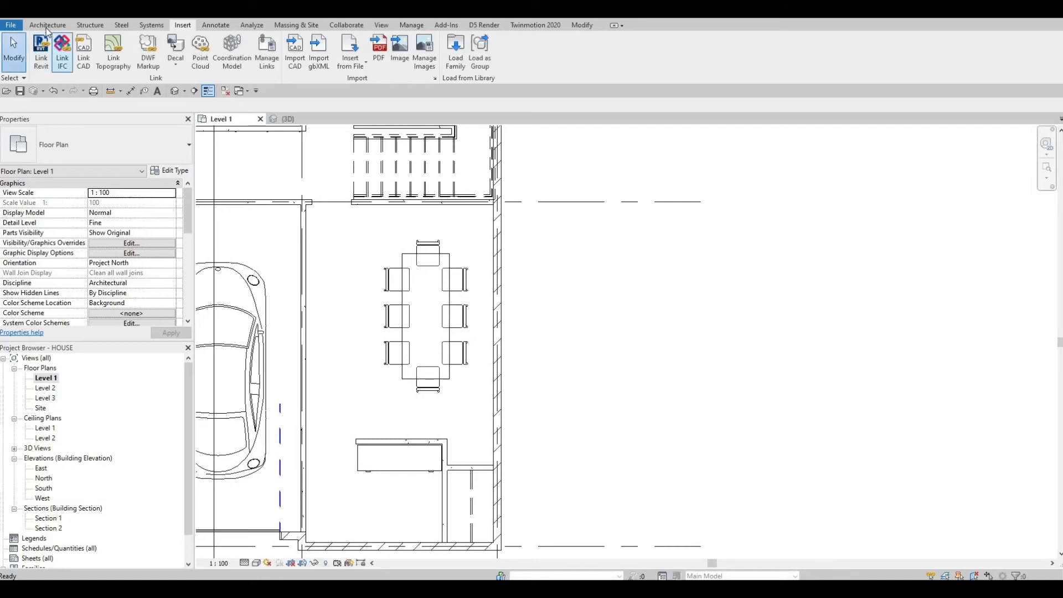
Step: Place a 1700 x 2000mm double full-glass exterior door in the front entrance wall, centred between the garage wall and the closet wall
left_click(47, 25)
left_click(66, 50)
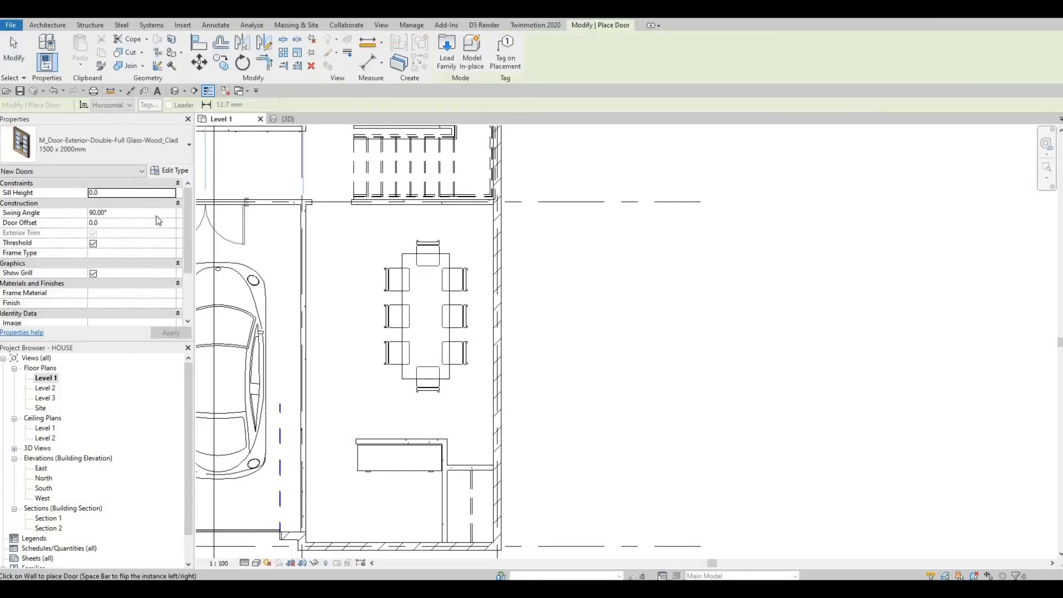
middle_click_drag(379, 539, 392, 398)
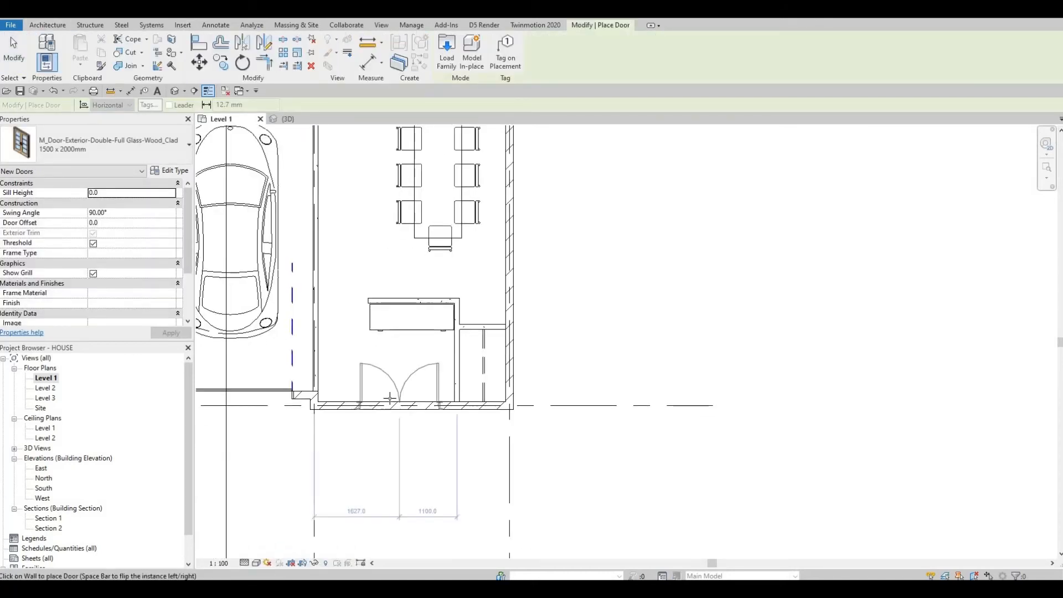
left_click(99, 145)
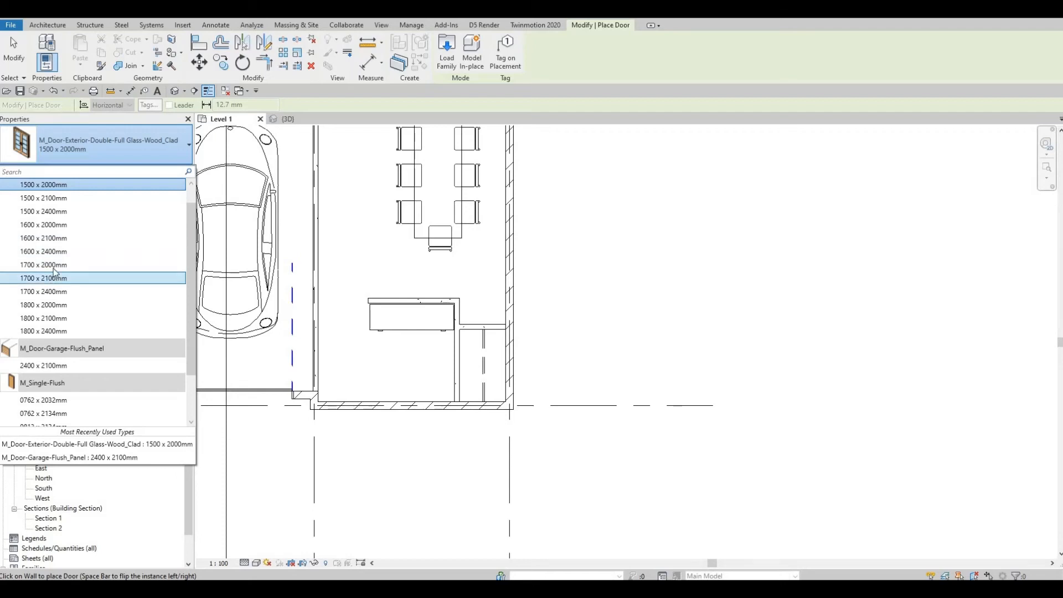
left_click(44, 265)
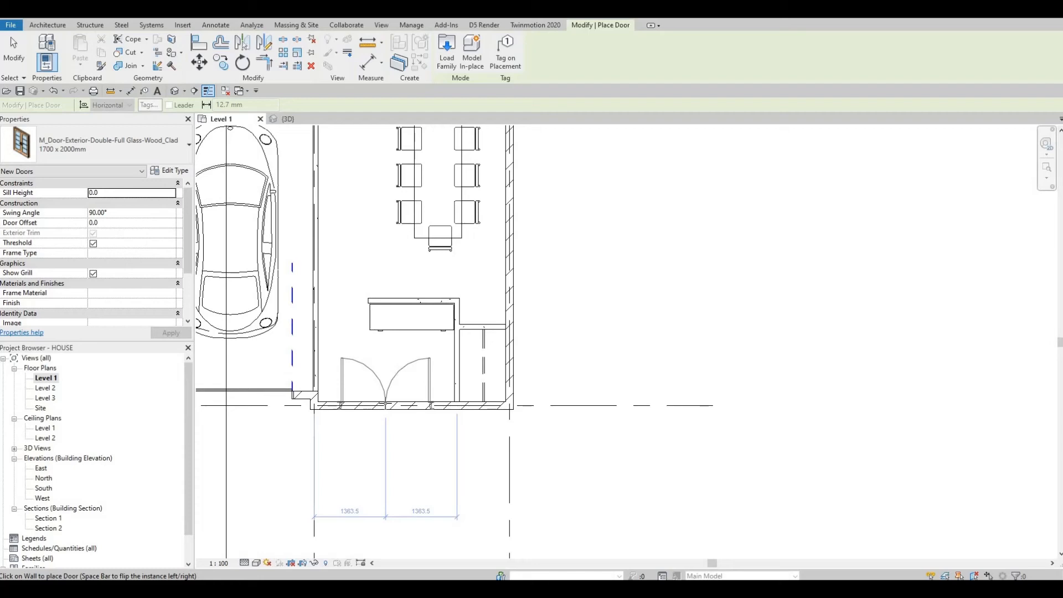
left_click(395, 409)
key("Escape")
key("Escape")
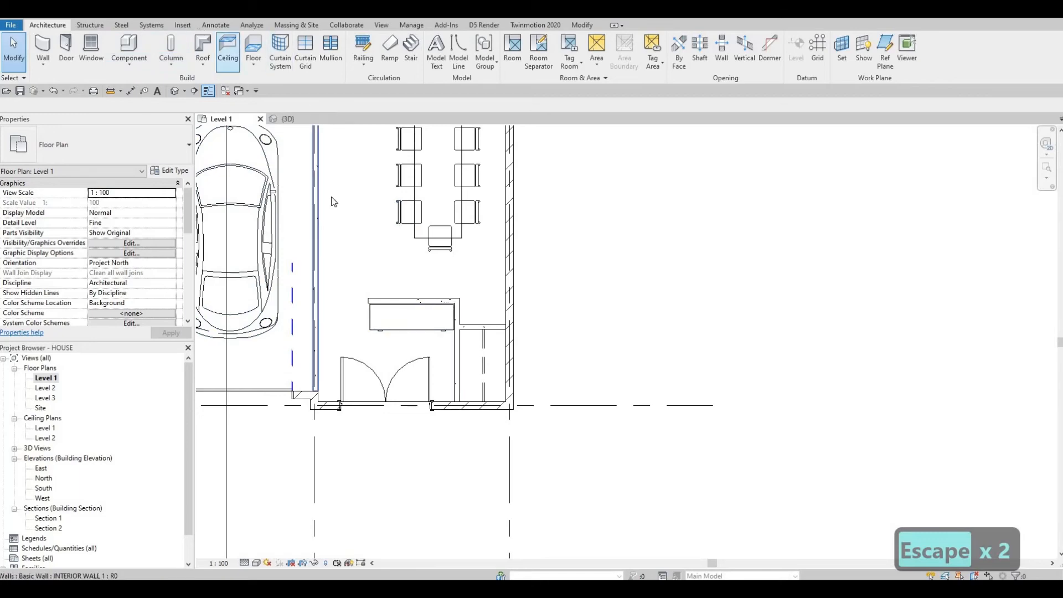
Step: Open the family loader and preview the interior, exterior and garage door families in the Residential folder
middle_click_drag(355, 323, 464, 541)
scroll(464, 541, "down", 2)
scroll(337, 324, "up", 2)
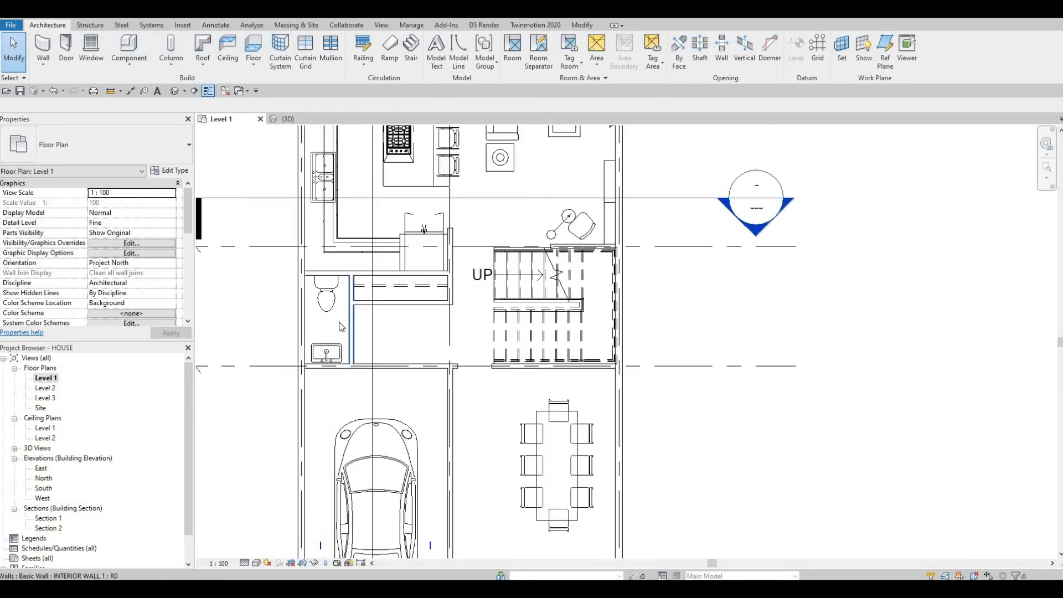
scroll(382, 380, "down", 4)
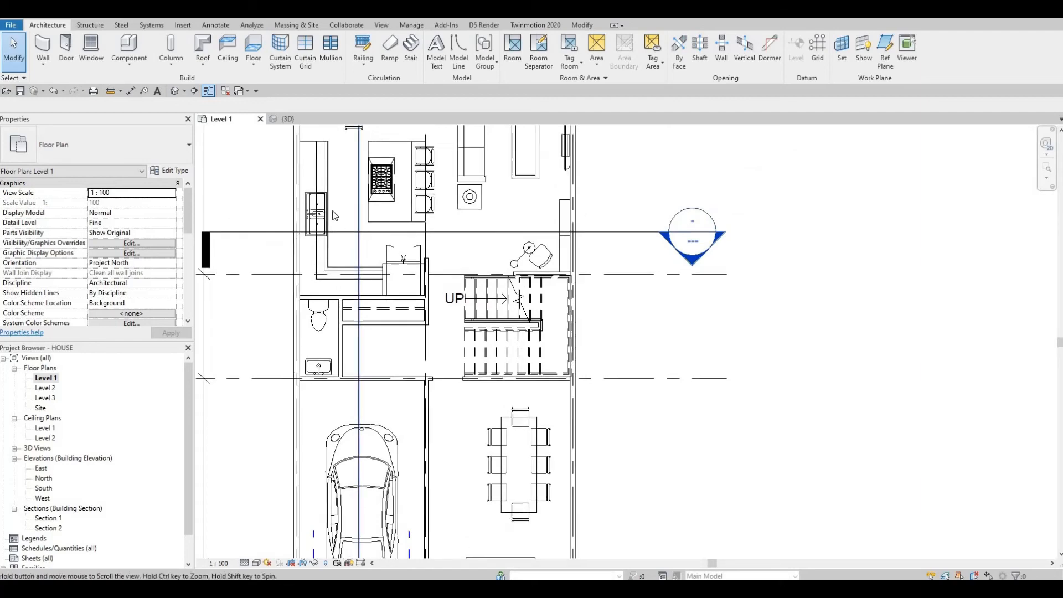
left_click(186, 25)
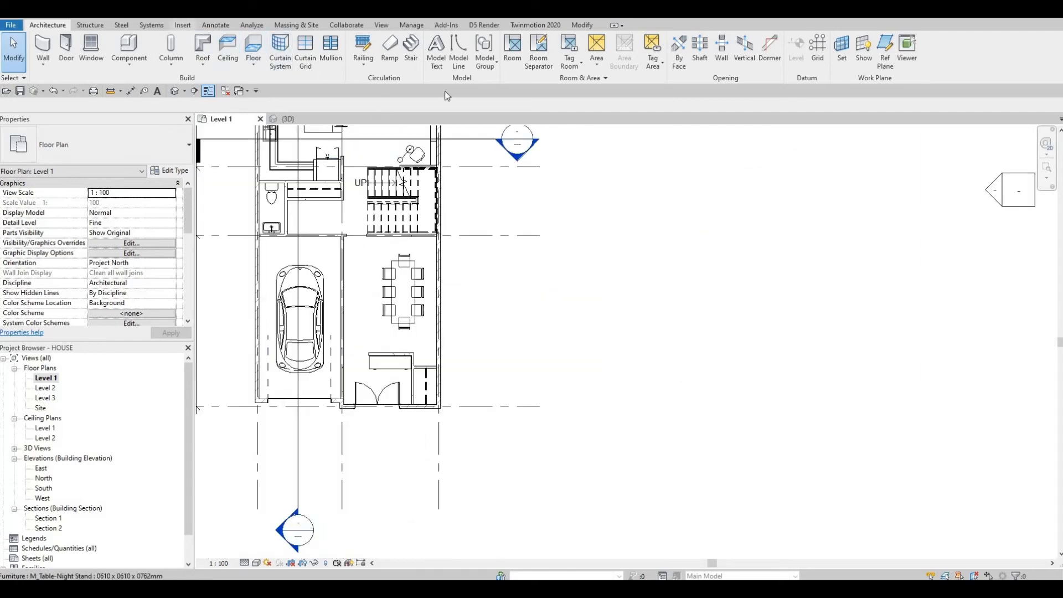
left_click(456, 53)
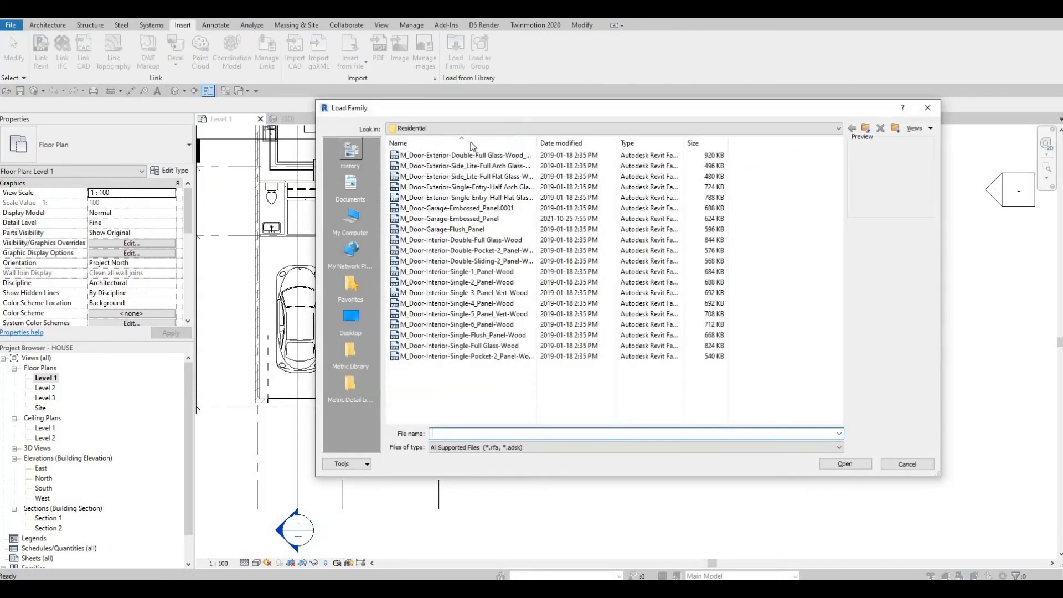
left_click(475, 128)
key("Escape")
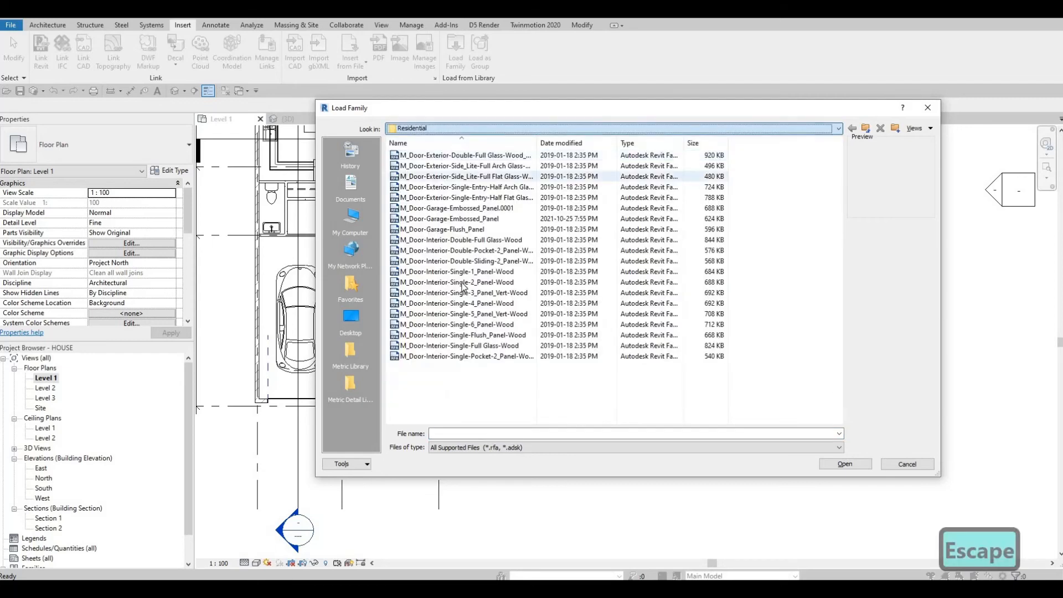
left_click(464, 252)
left_click(463, 272)
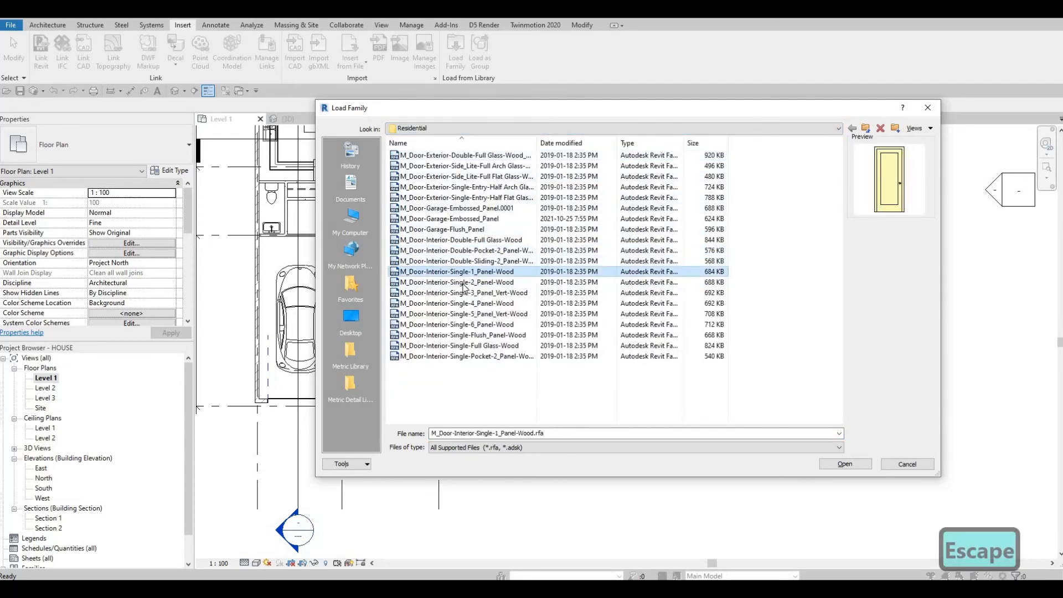
left_click(461, 283)
key("Down")
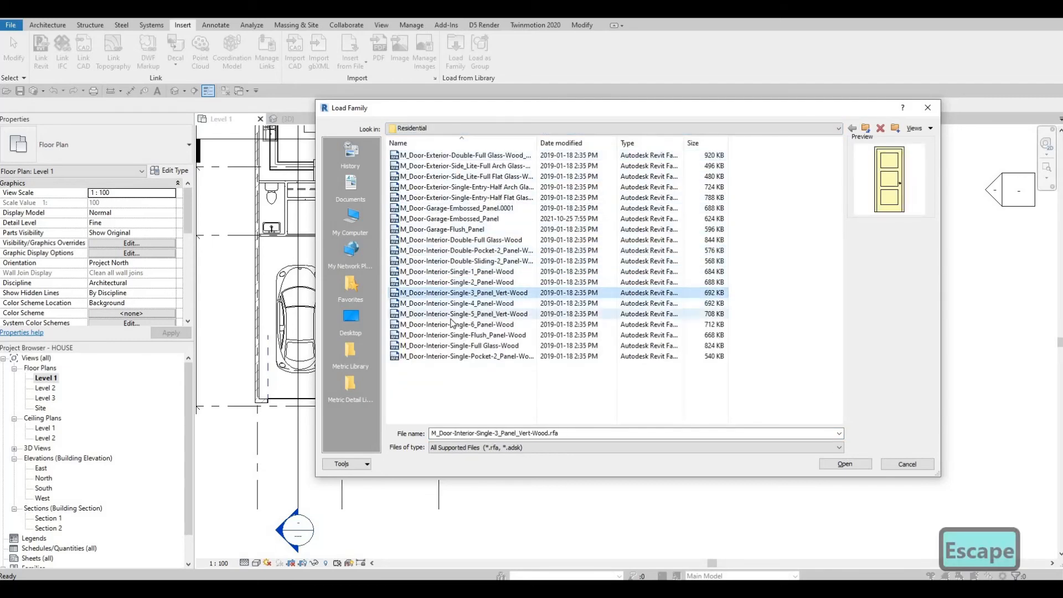
left_click(452, 337)
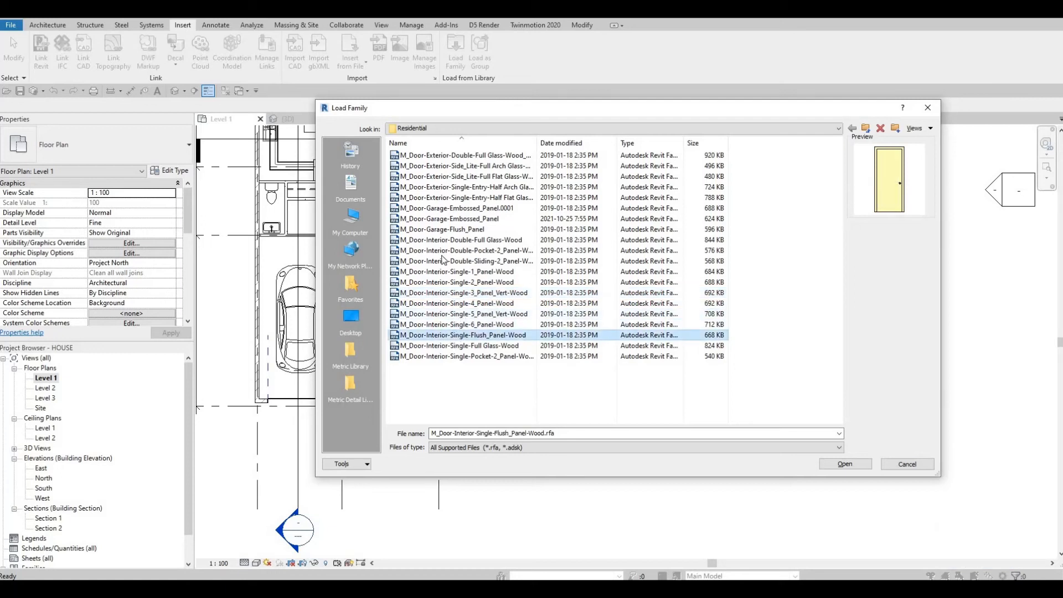
left_click(441, 176)
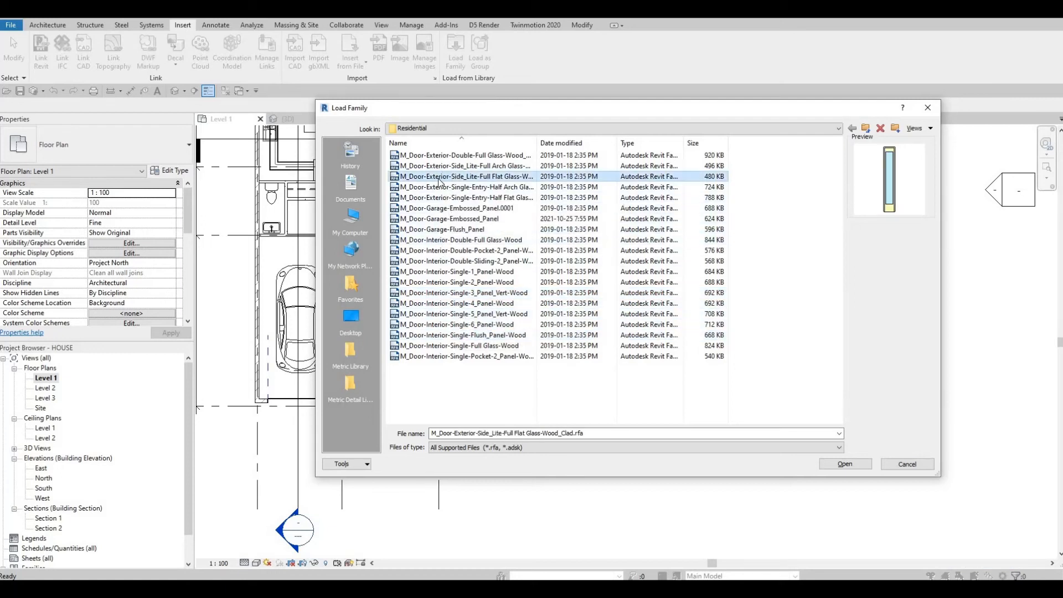
key("Down")
key("Down")
key("Down")
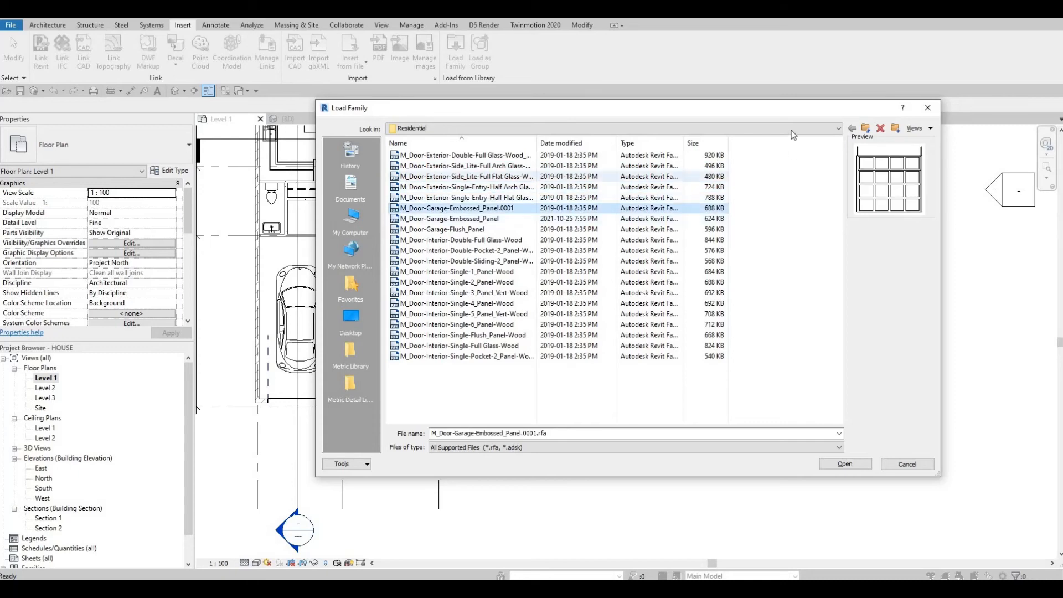
Step: Go up to the Doors folder and preview its double, sliding, overhead, single and curtain wall door families
left_click(791, 132)
left_click(513, 164)
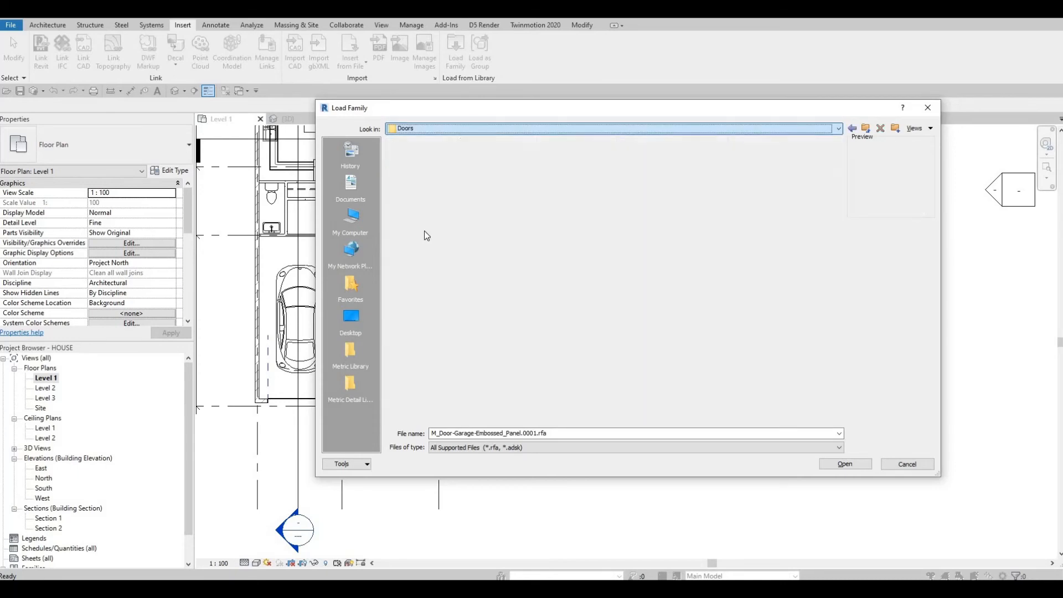
left_click(417, 249)
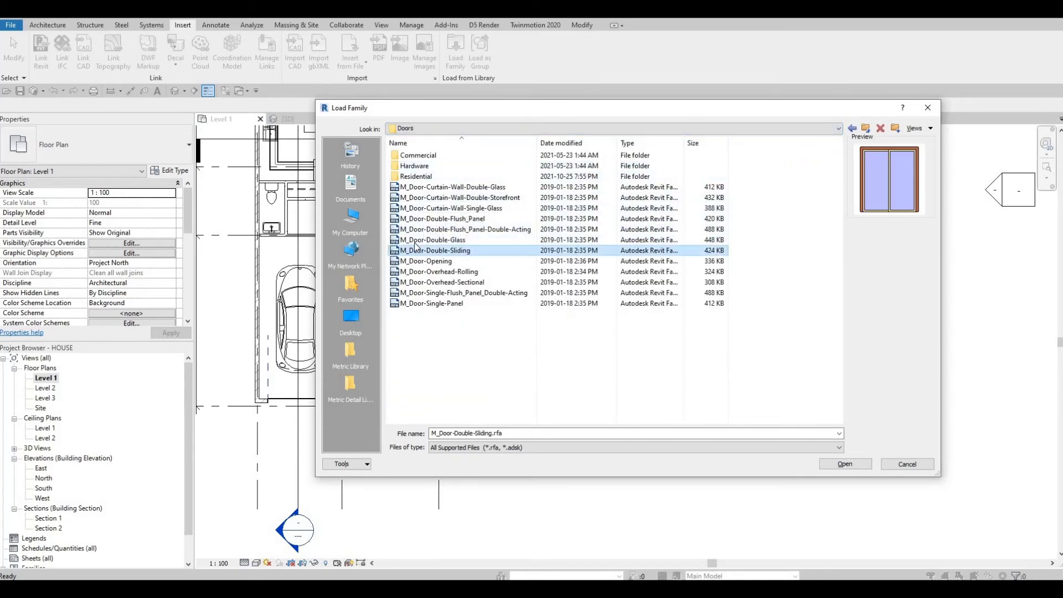
left_click(416, 242)
left_click(419, 228)
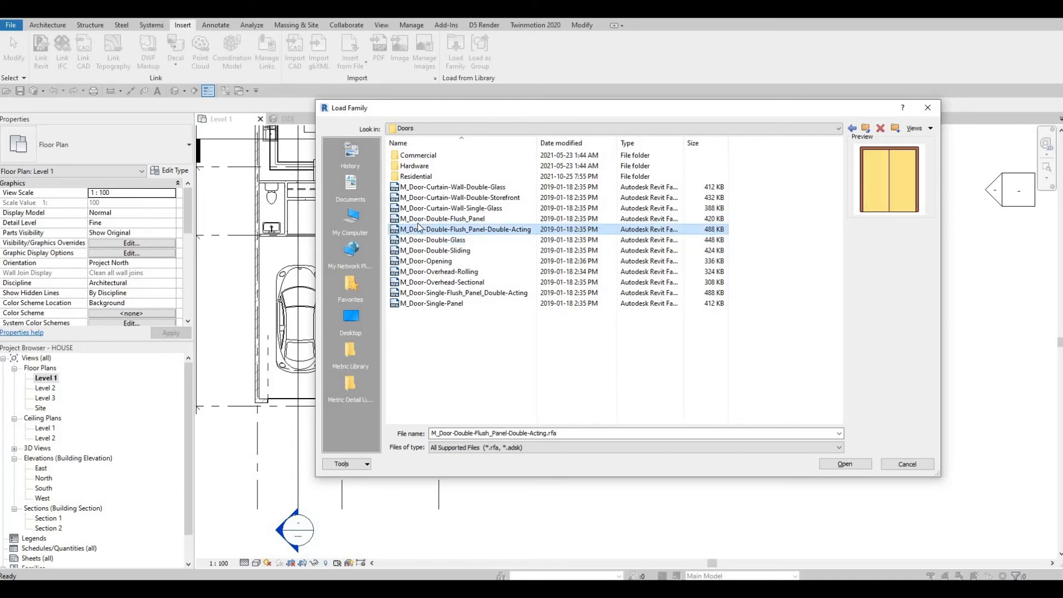
left_click(418, 220)
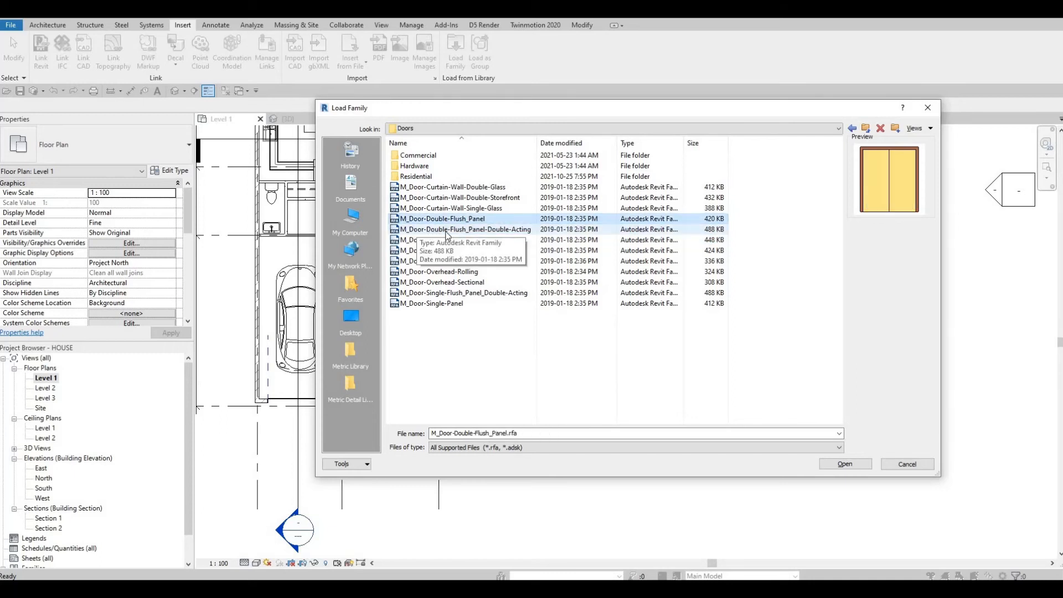
left_click(440, 272)
left_click(438, 294)
left_click(432, 304)
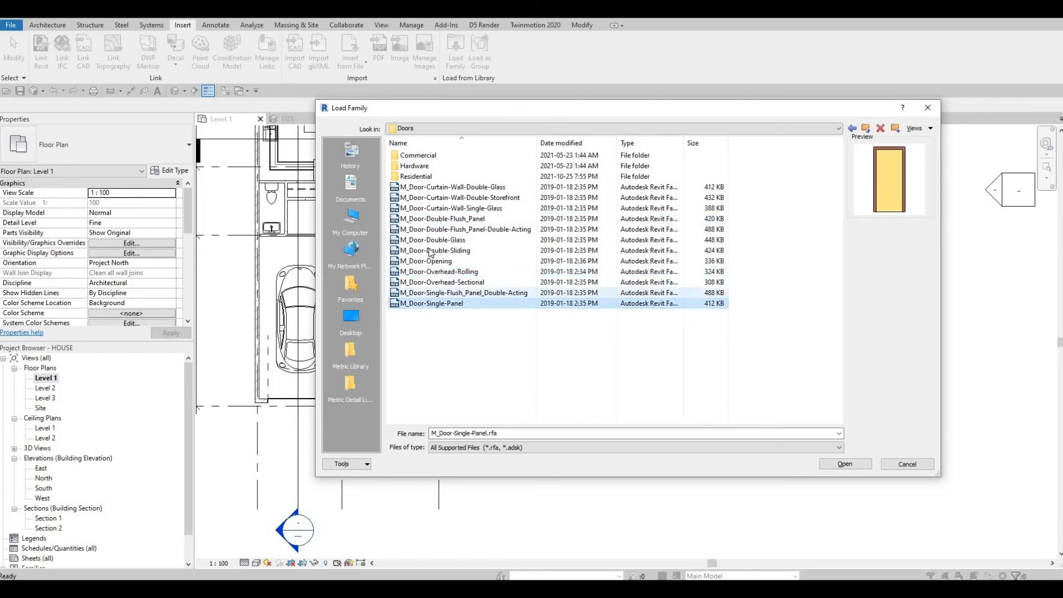
left_click(432, 272)
left_click(435, 250)
left_click(435, 219)
left_click(421, 198)
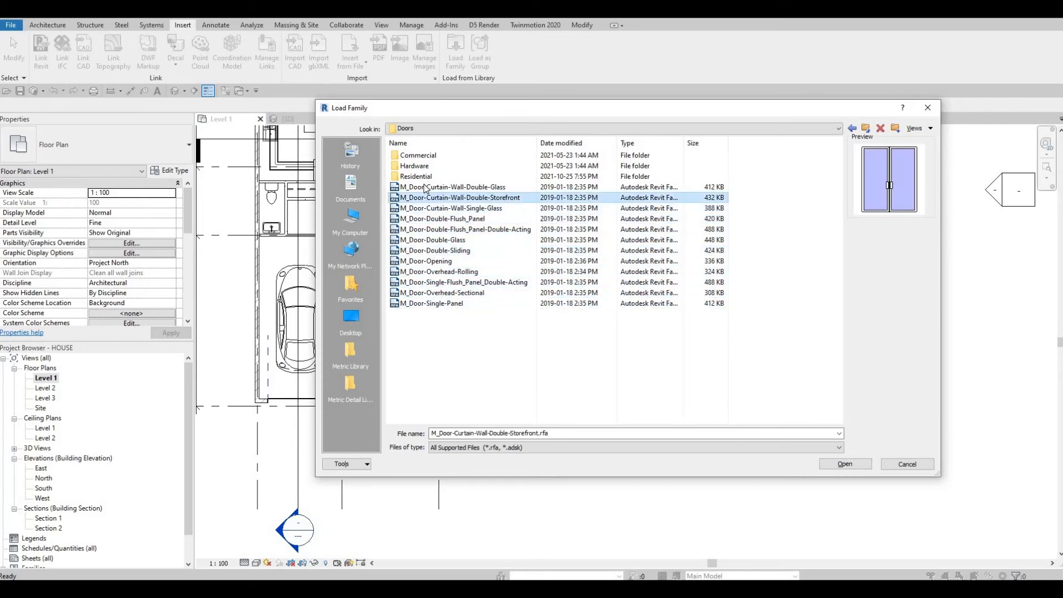
left_click(421, 187)
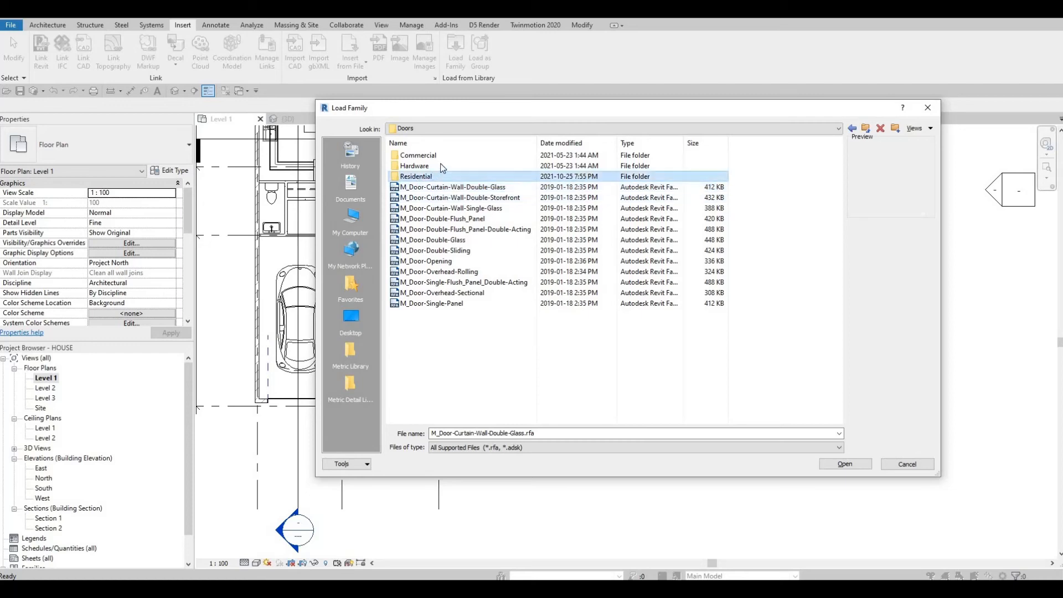
Step: Return to the Residential folder, preview its door families and choose M_Door-Interior-Double-Sliding-2_Panel-Wood for loading
double_click(418, 176)
left_click(444, 157)
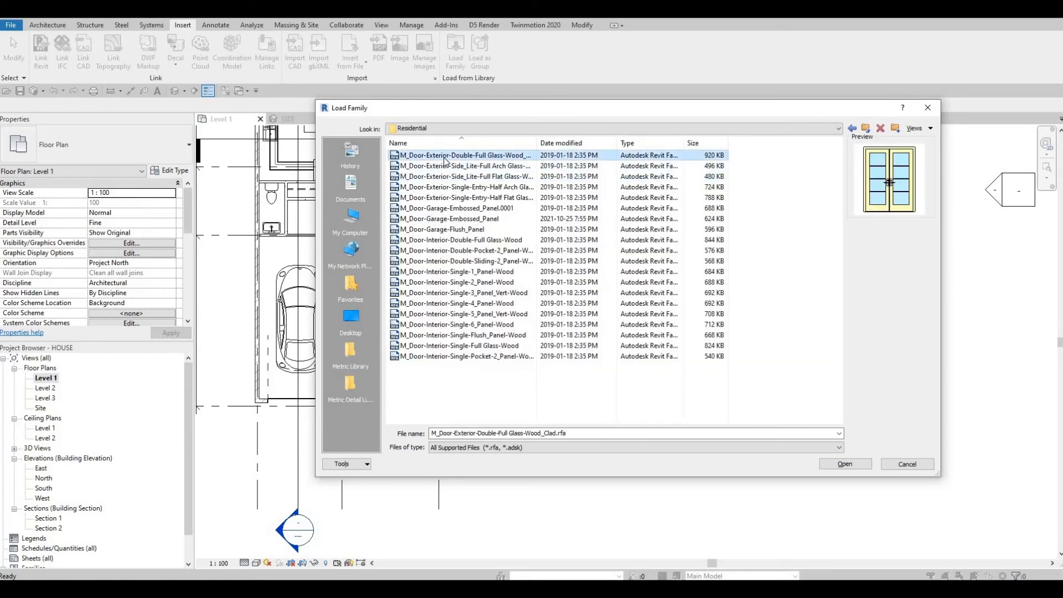
key("Down")
key("Down")
key("Down")
key("Down")
key("Down")
key("Down")
key("Down")
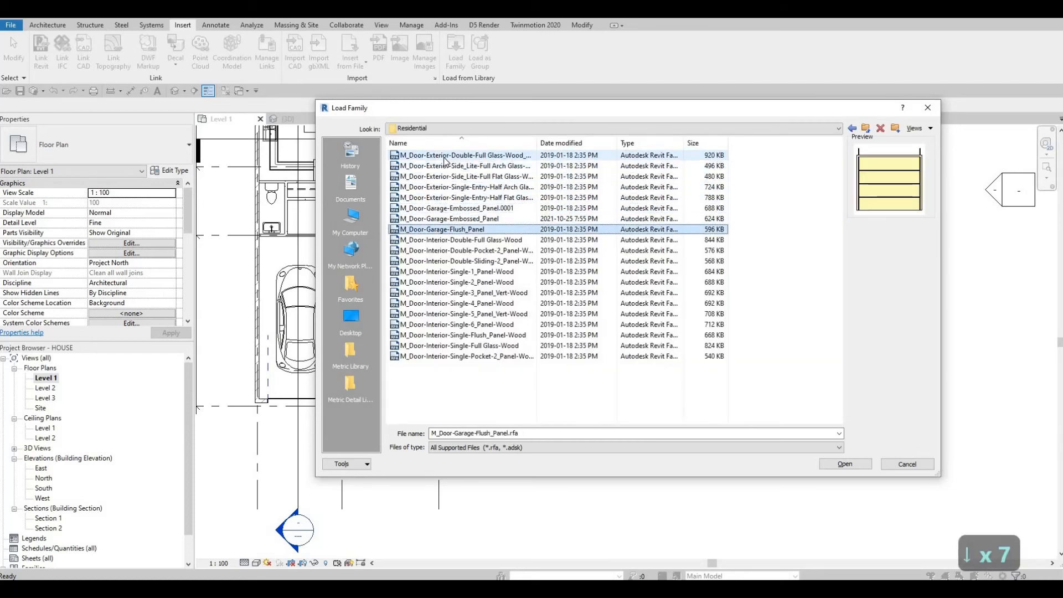
key("Down")
key("Down")
key("Down")
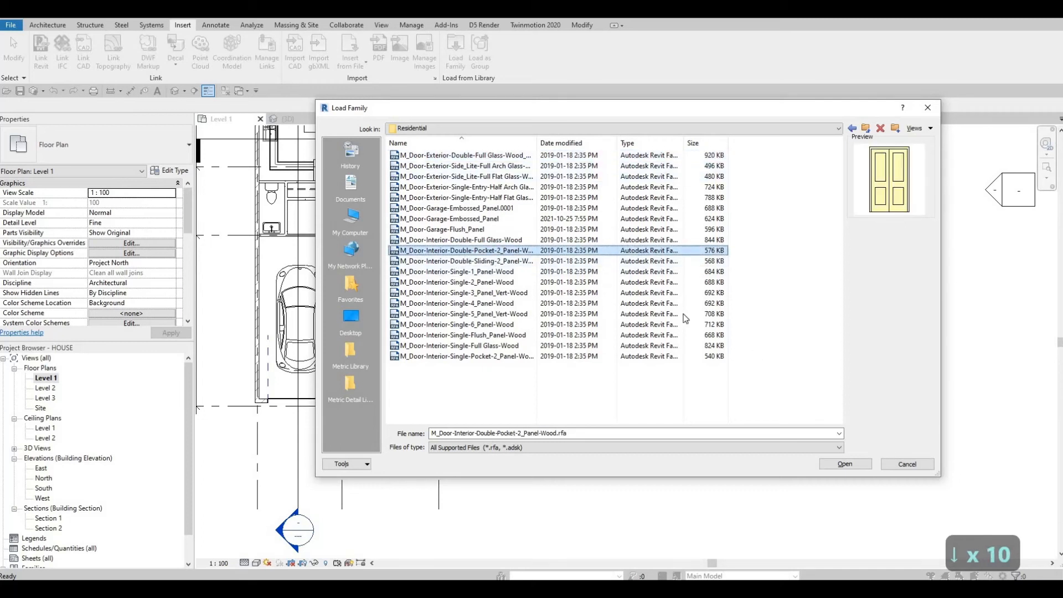
left_click(483, 263)
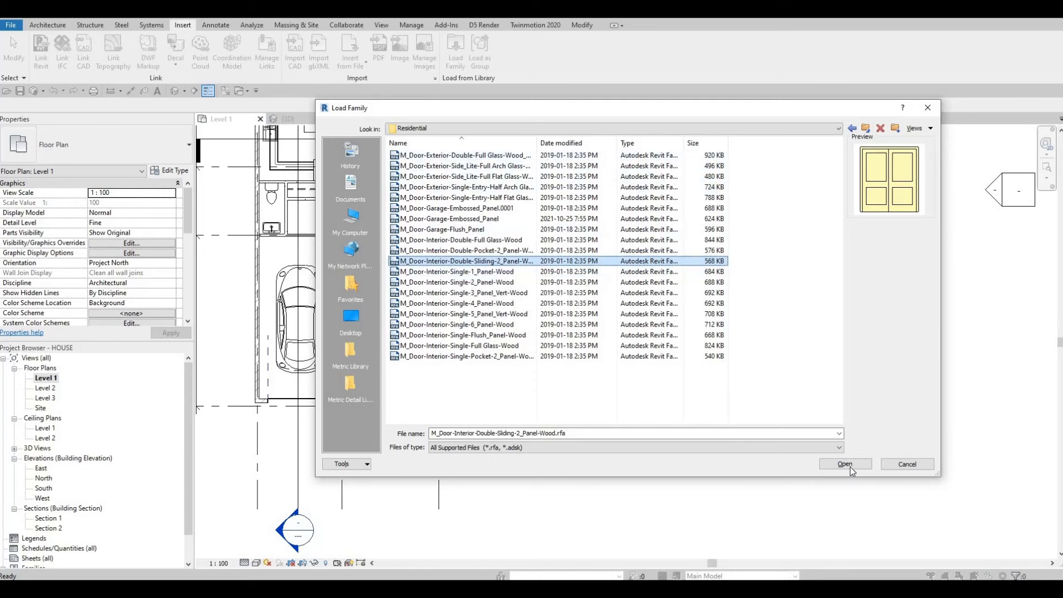
key("Return")
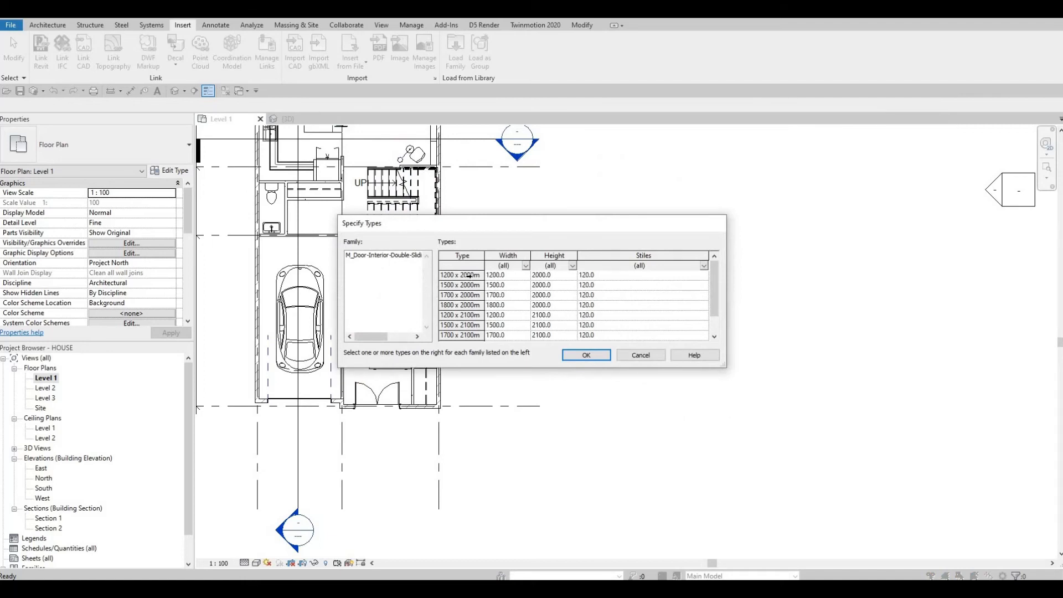
Step: Load the double sliding door sizes from 1200 x 2000 mm through 1700 x 2100 mm
scroll(473, 359, "down", 2)
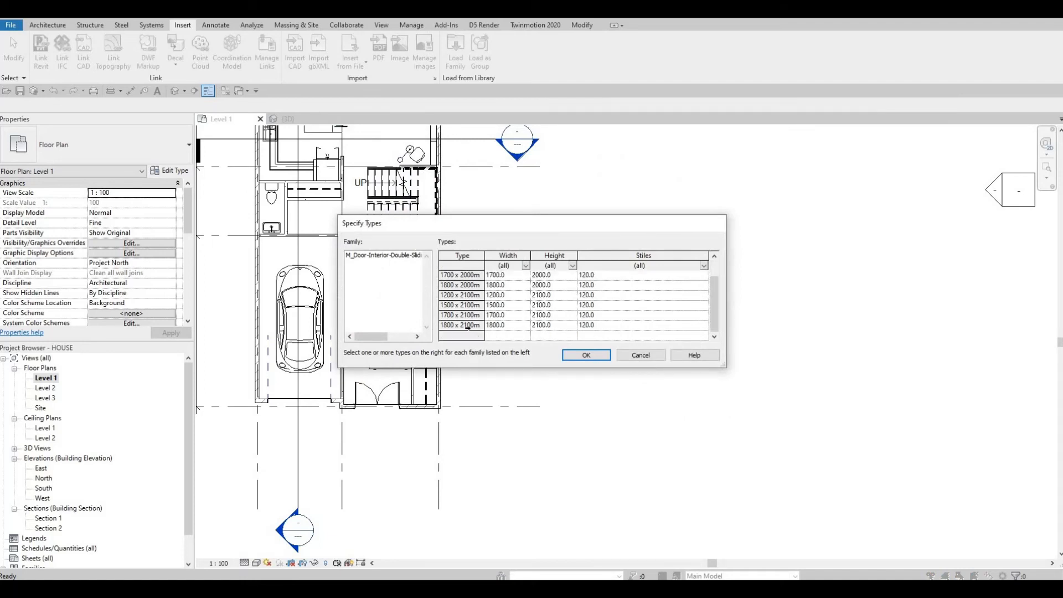
left_click(464, 326)
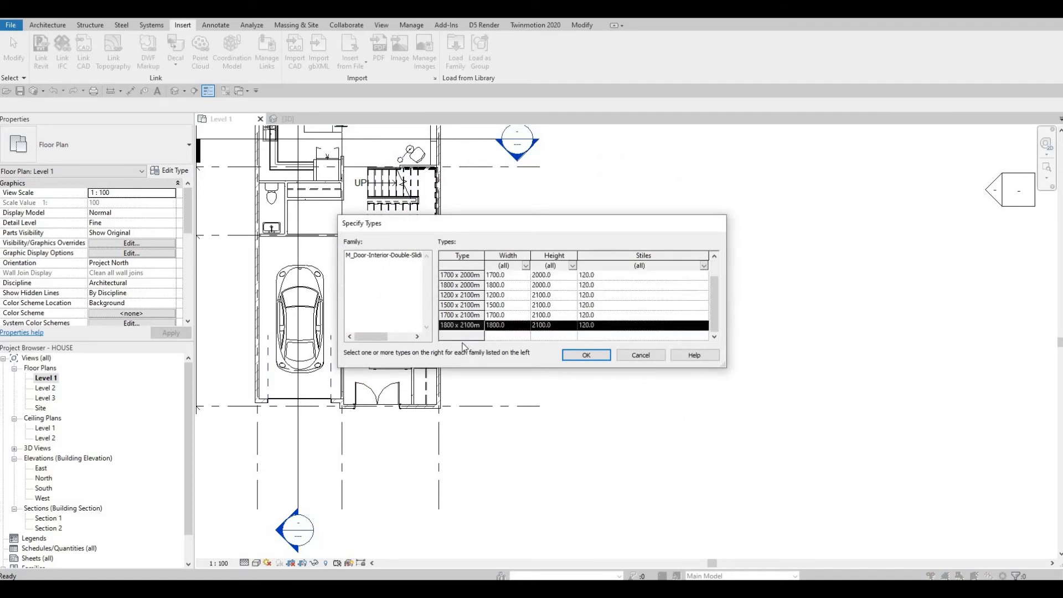
left_click(468, 294)
scroll(466, 285, "up", 2)
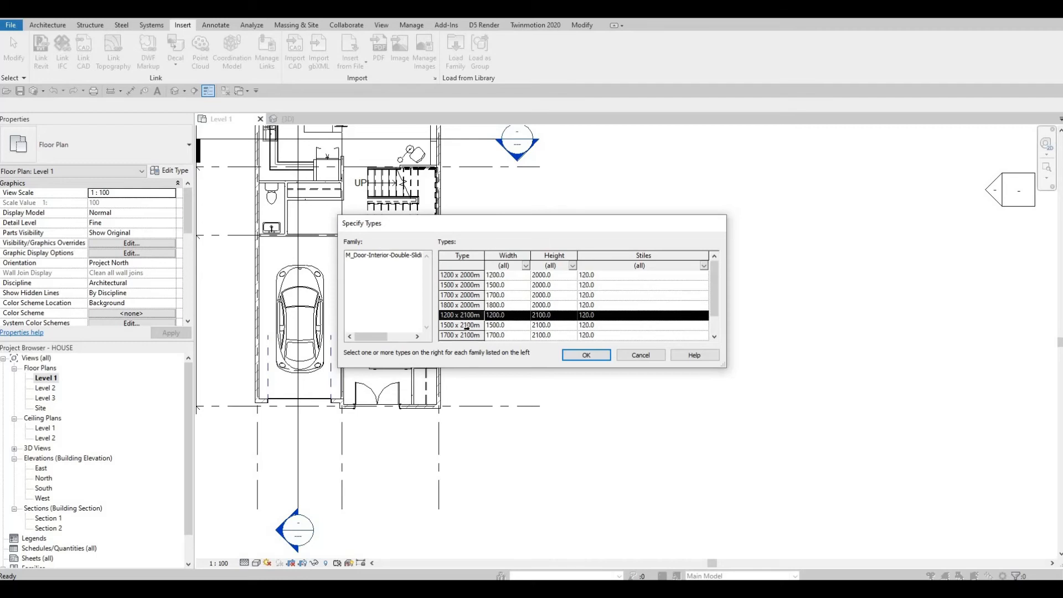
scroll(467, 327, "down", 2)
left_click(467, 326)
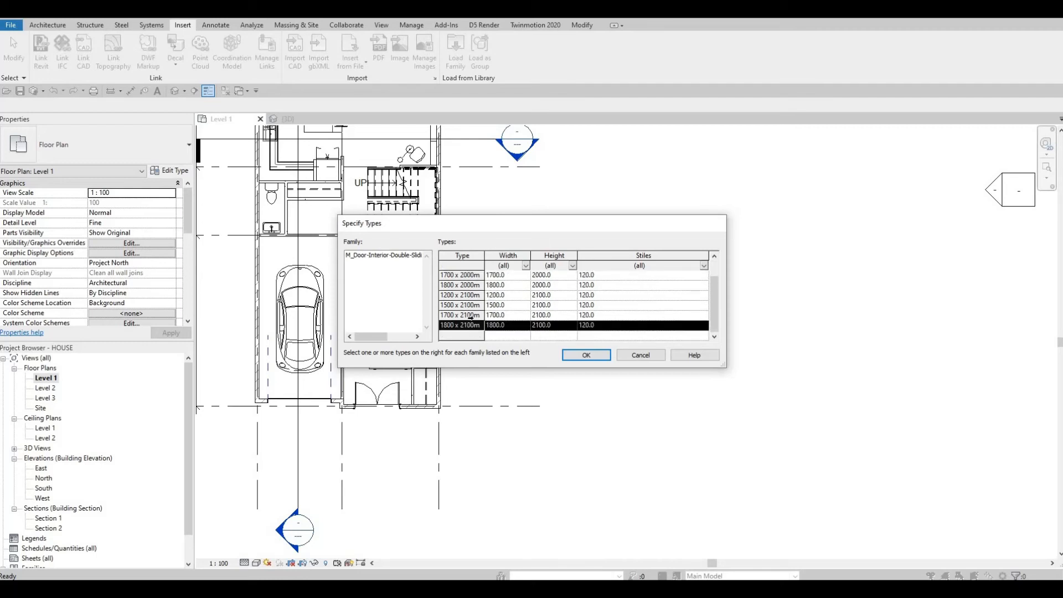
left_click(472, 294)
scroll(470, 285, "up", 2)
left_click(474, 276)
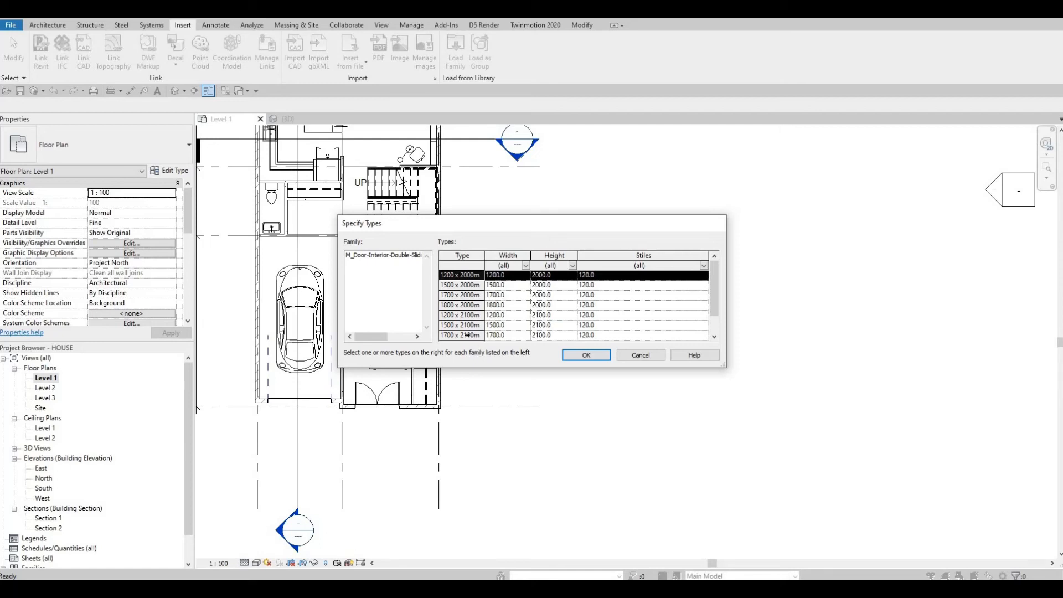
left_click(467, 335, "shift")
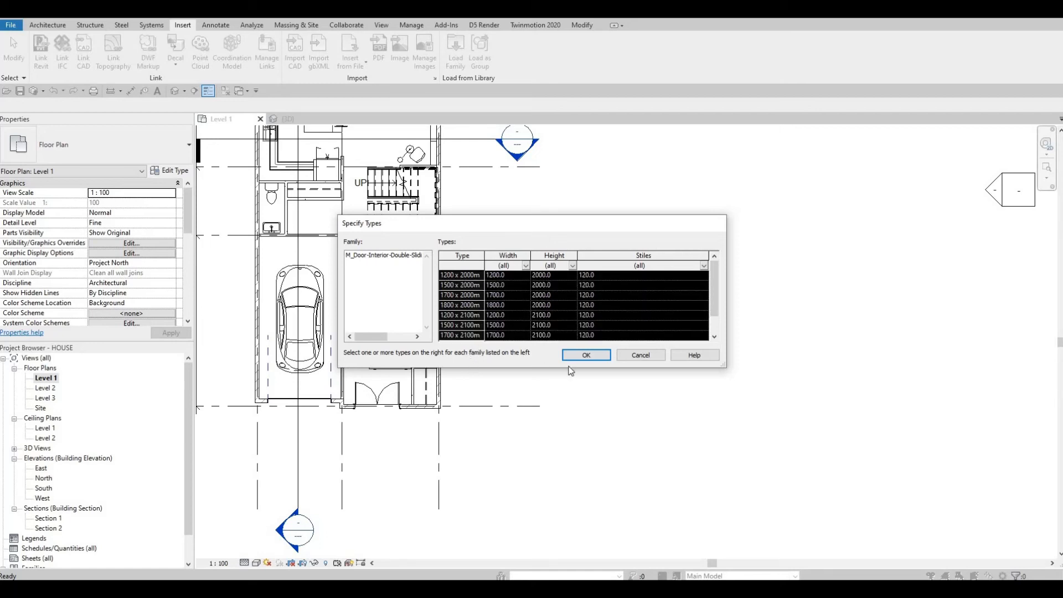
left_click(587, 355)
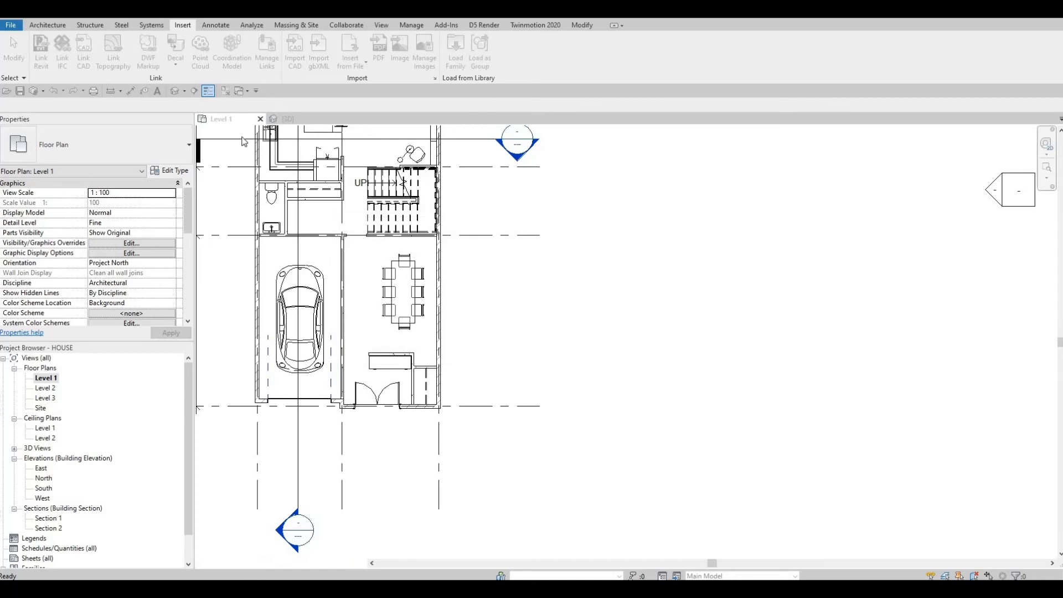
Step: Place a 1200 x 2000mm double sliding two-panel interior door in the front wall of the closet beside the toilet room
left_click(37, 26)
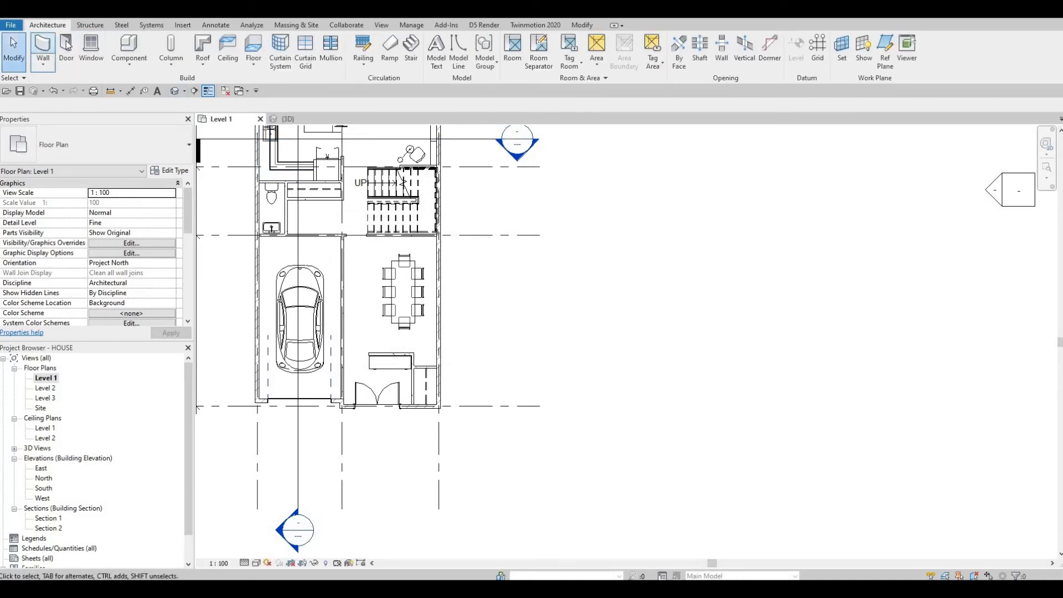
left_click(66, 50)
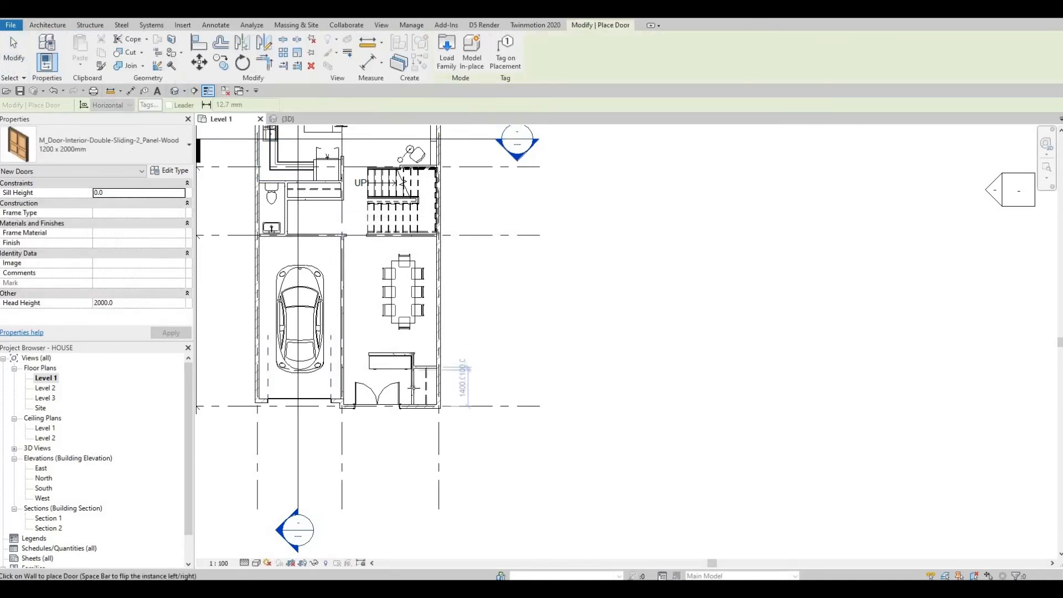
scroll(414, 387, "up", 5)
scroll(414, 389, "up", 2)
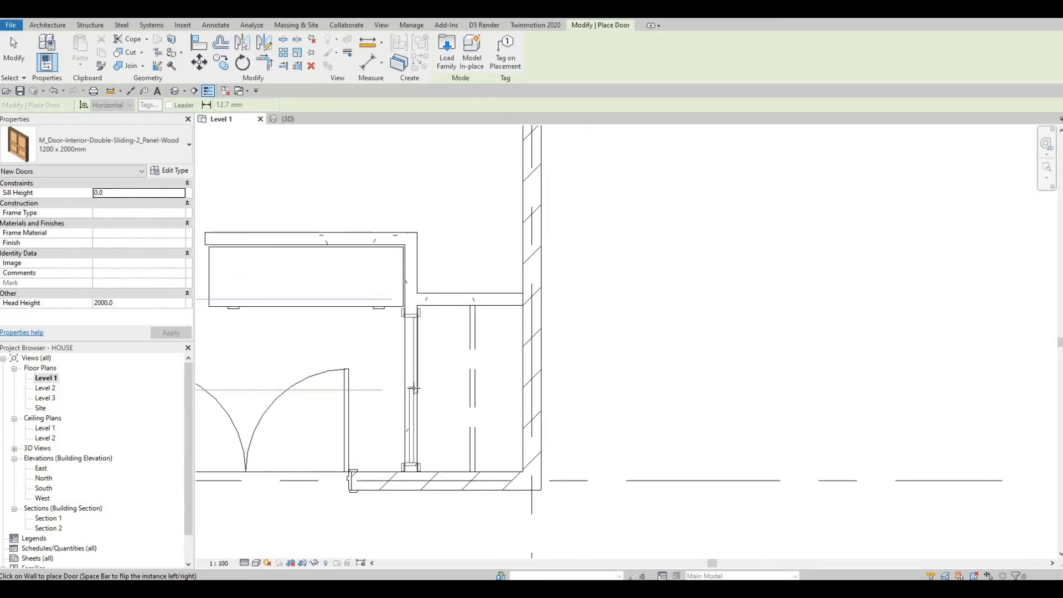
middle_click_drag(374, 216, 455, 434)
scroll(456, 434, "down", 3)
middle_click_drag(375, 176, 471, 335)
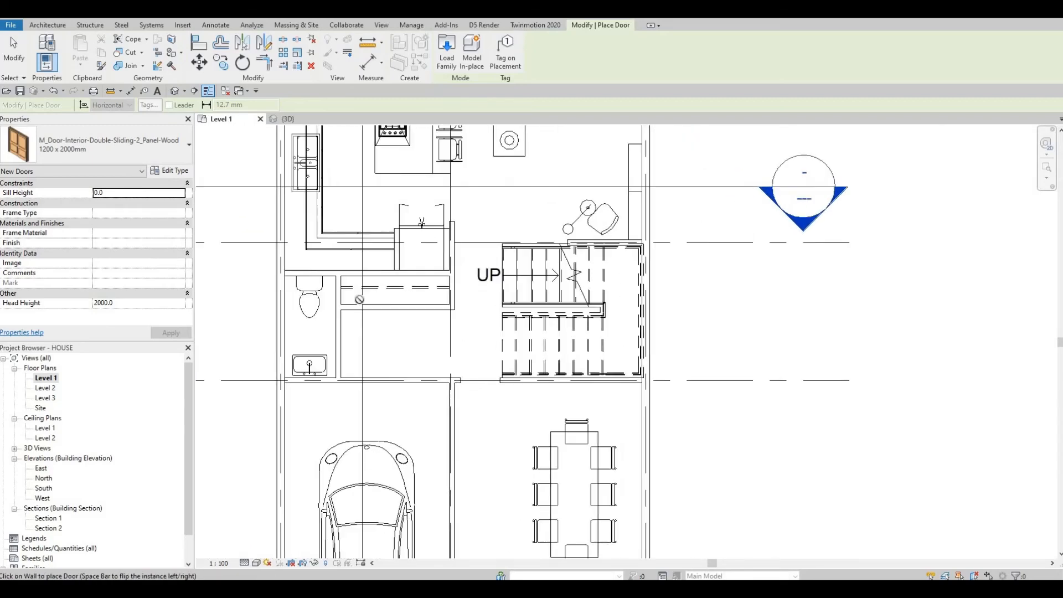
scroll(386, 311, "up", 2)
scroll(386, 317, "up", 3)
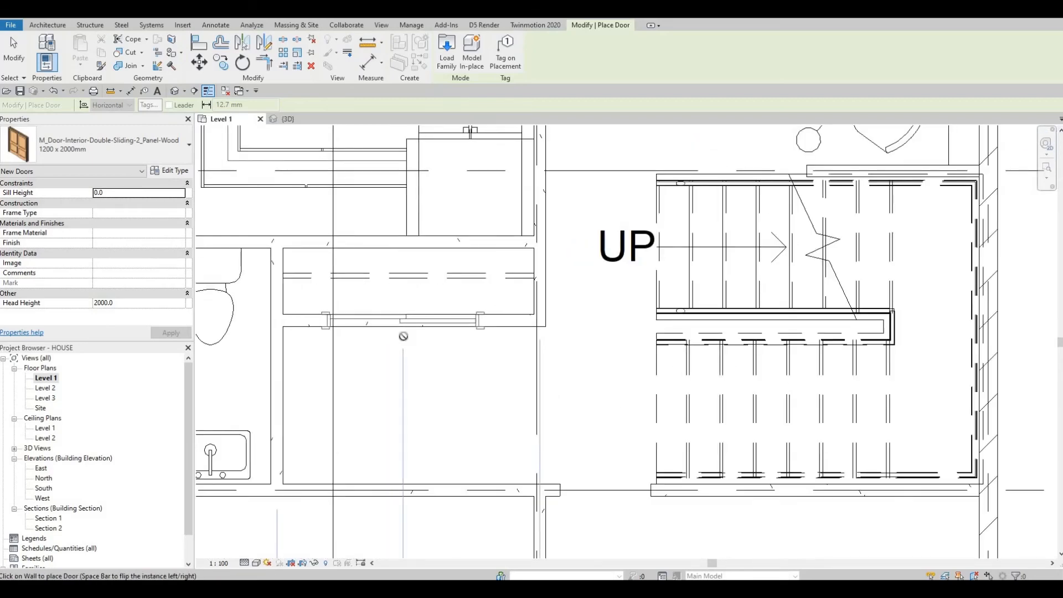
key("Escape")
key("Escape")
key("Escape")
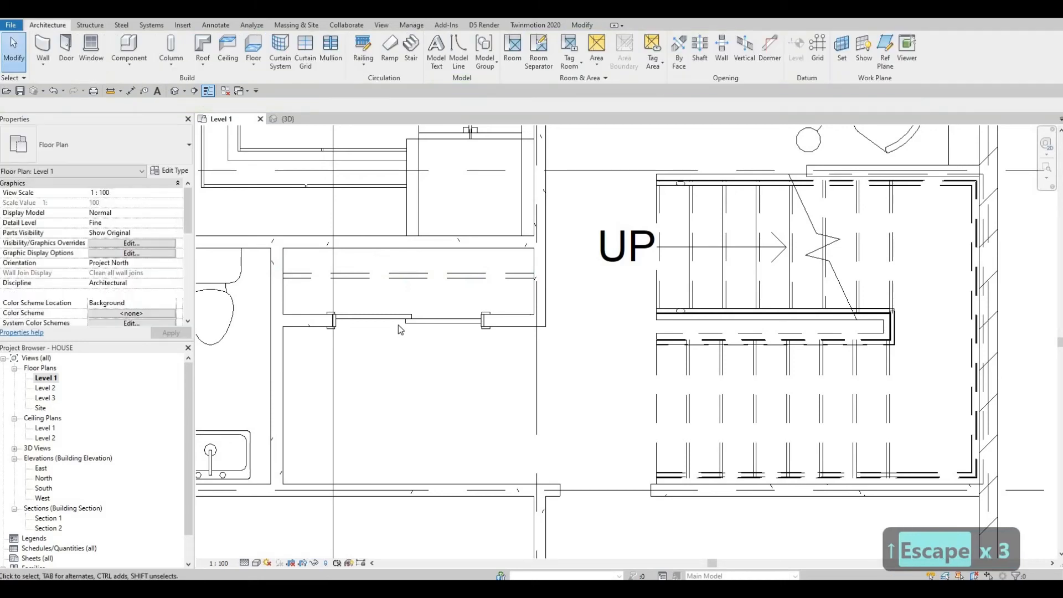
Step: Change the closet's double sliding door to the 1800 x 2000mm size
left_click(397, 325)
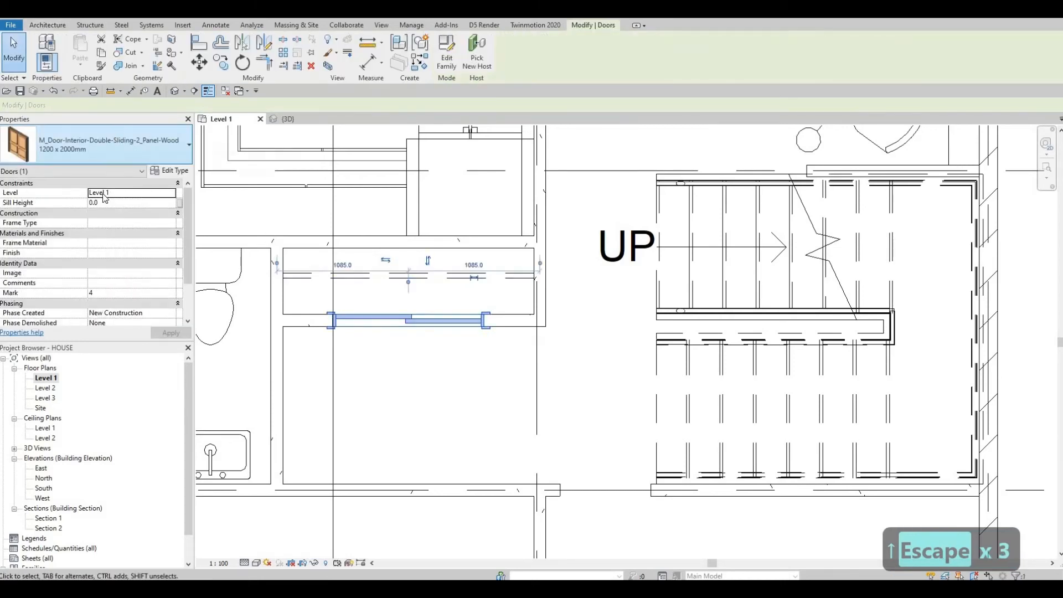
left_click(111, 146)
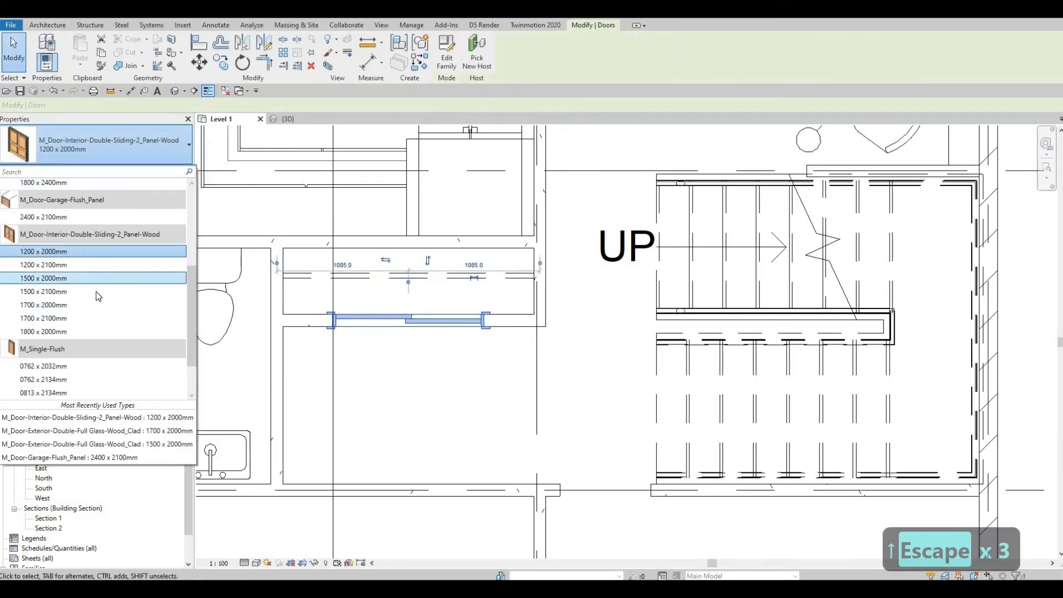
left_click(43, 332)
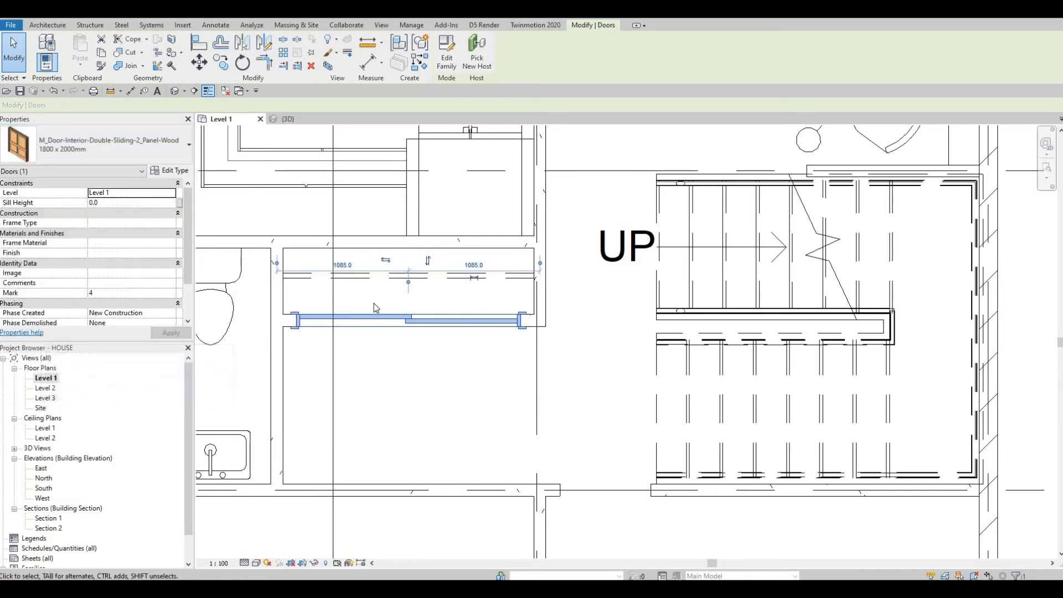
middle_click_drag(373, 304, 394, 264)
right_click(490, 312)
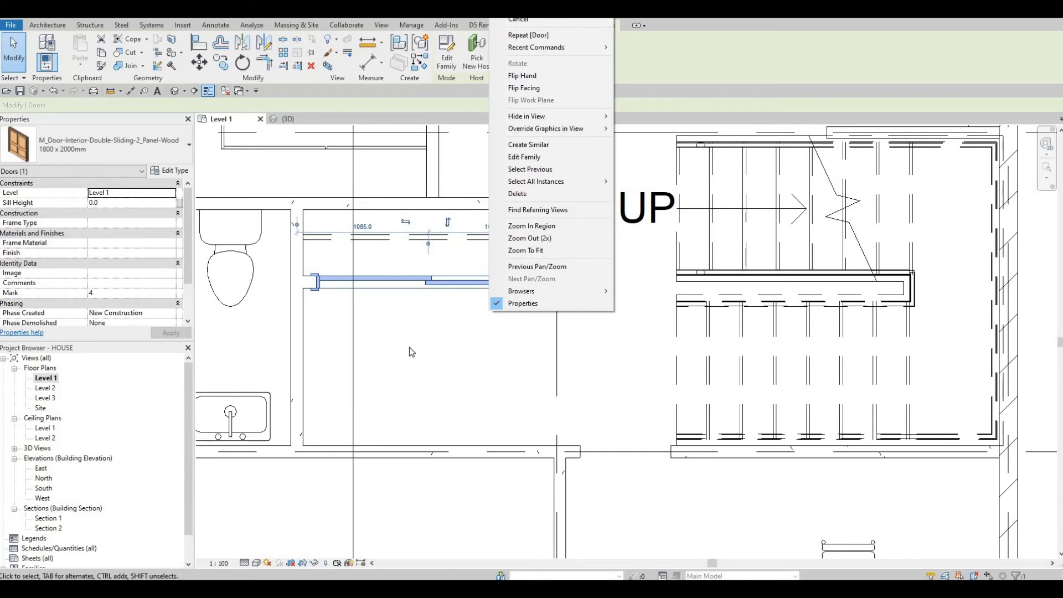
key("Escape")
key("Escape")
Step: Open family loading in the Residential door folder and pick M_Door-Interior-Single-1_Panel-Wood
middle_click_drag(409, 347, 525, 357)
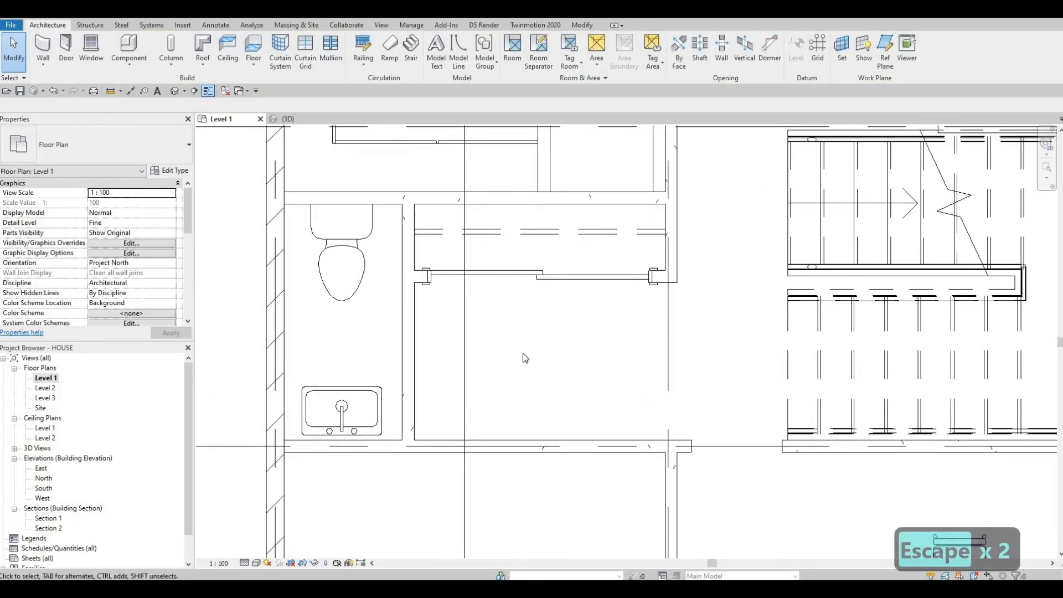
scroll(445, 343, "down", 2)
scroll(433, 257, "down", 1)
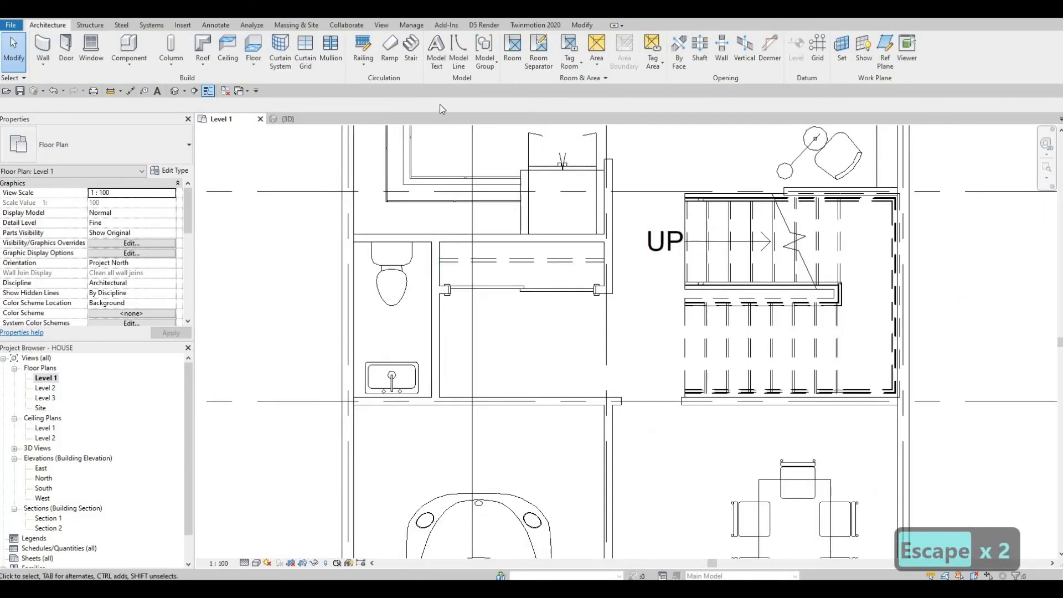
left_click(182, 25)
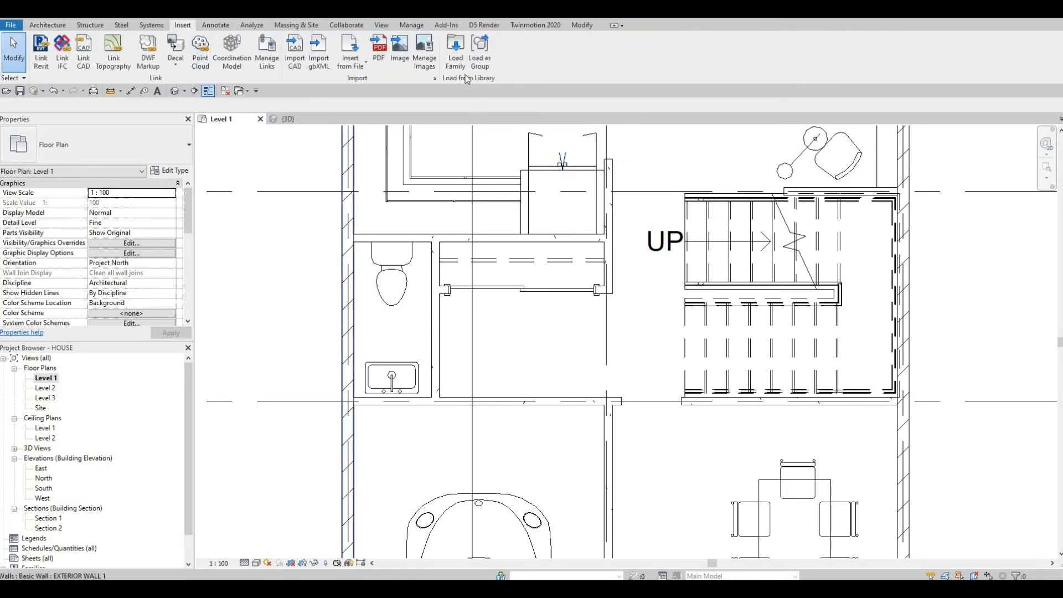
left_click(456, 53)
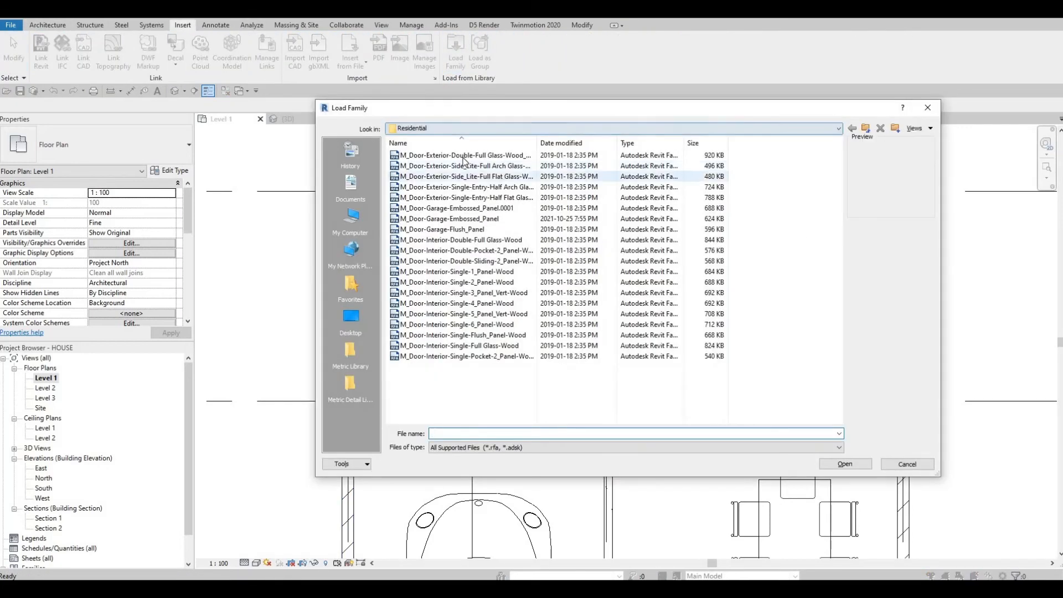
key("Down")
key("Down")
key("Down")
key("Down")
key("Down")
key("Down")
key("Down")
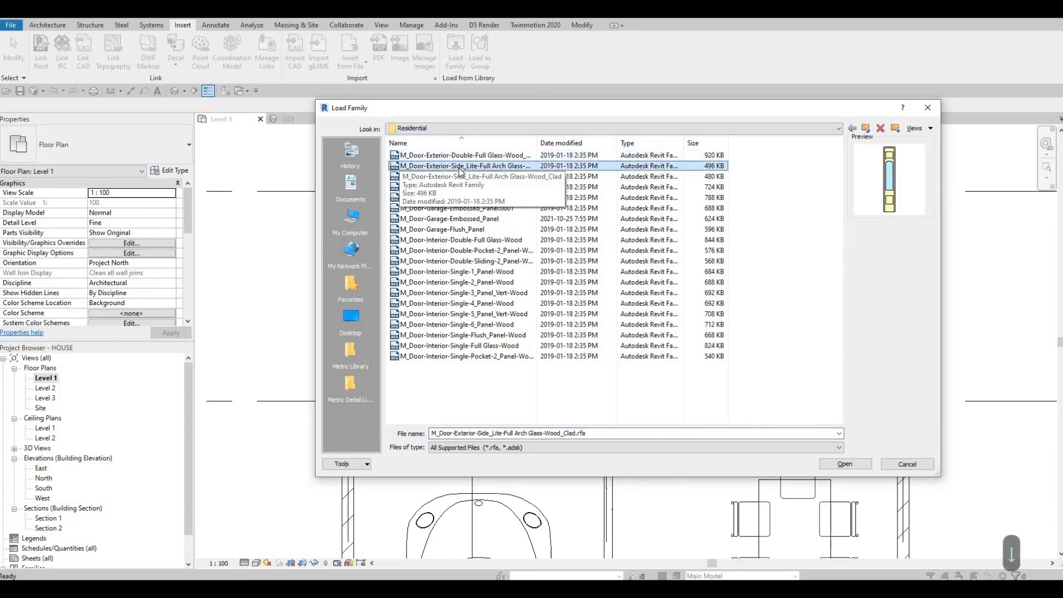
key("Down")
key("Down")
key("Down")
key("Down")
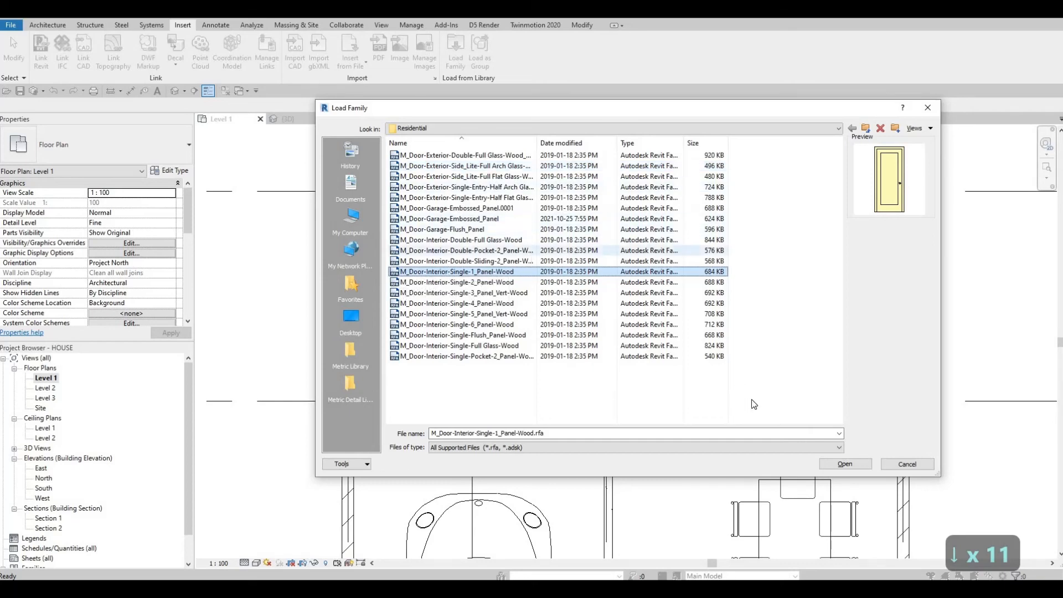
Step: Load all available sizes of the M_Door-Interior-Single-1_Panel-Wood family, accepting the large number of types
left_click(851, 467)
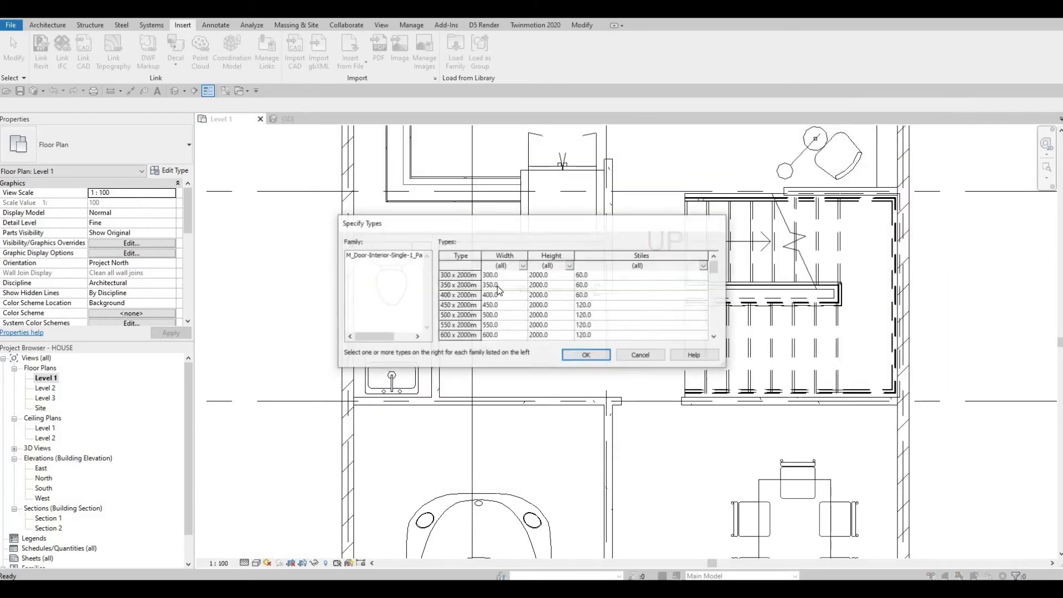
left_click(468, 275)
scroll(472, 305, "down", 10)
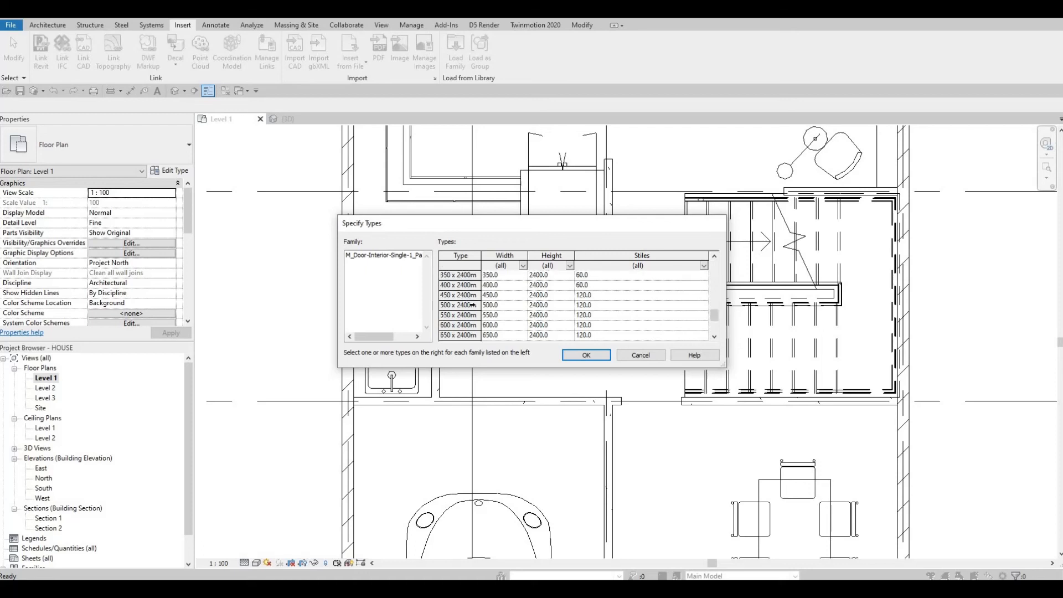
key("ctrl+a")
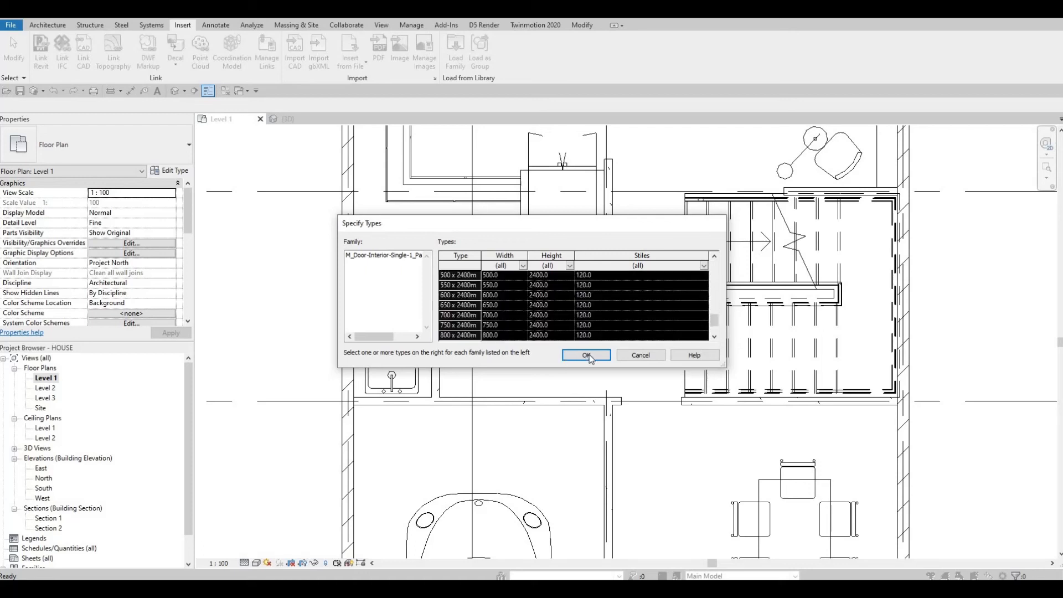
left_click(586, 355)
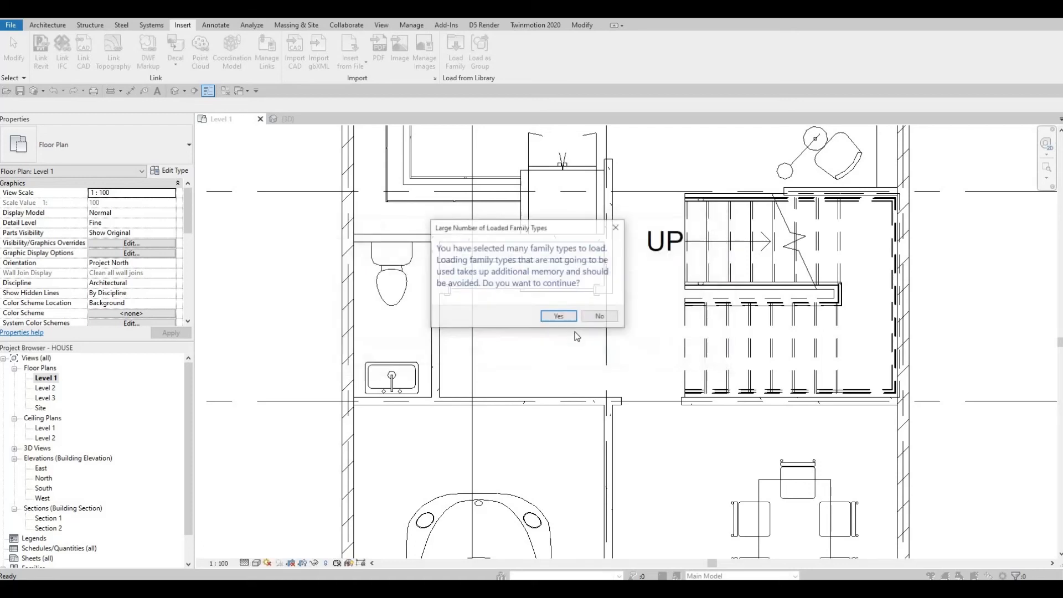
left_click(554, 316)
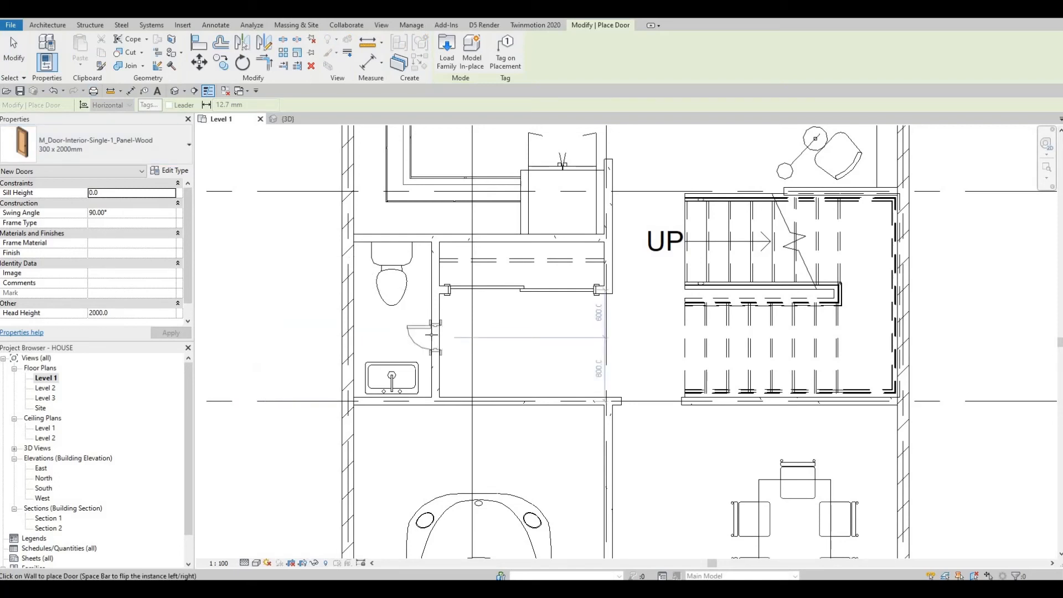
Step: Place a 300 x 2000mm single-panel interior door in the toilet room wall facing the area in front of the closet
left_click(425, 334)
key("Escape")
key("Escape")
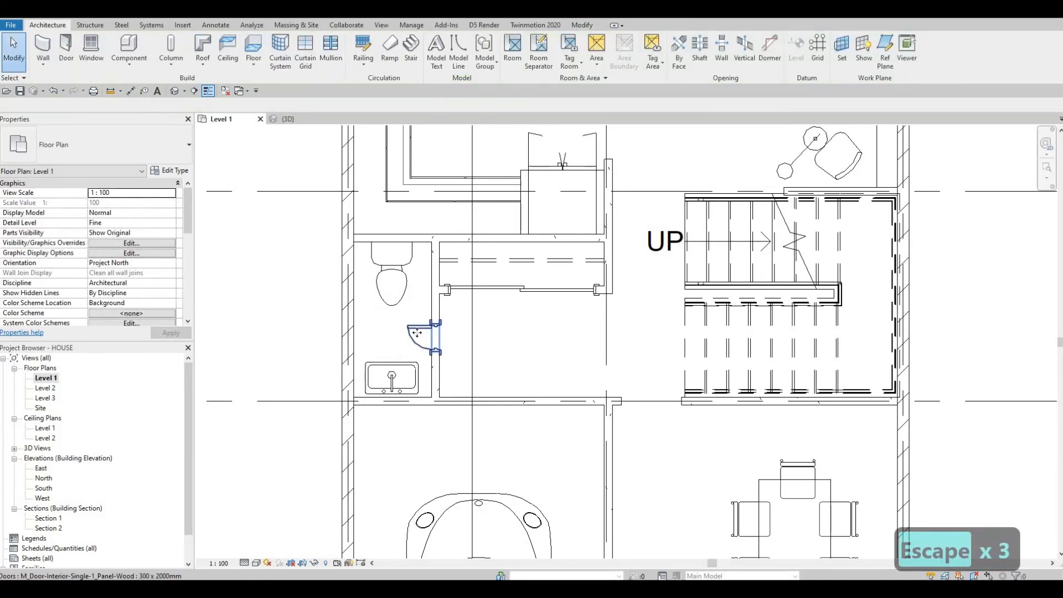
Step: Change the toilet room door to the 750 x 2000mm size
left_click(417, 333)
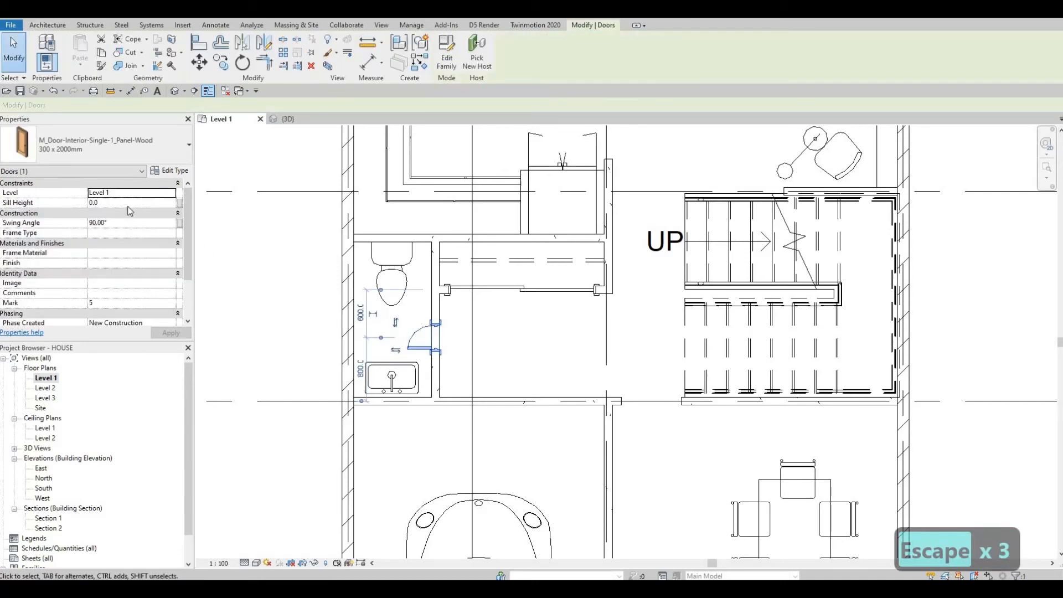
scroll(78, 277, "down", 4)
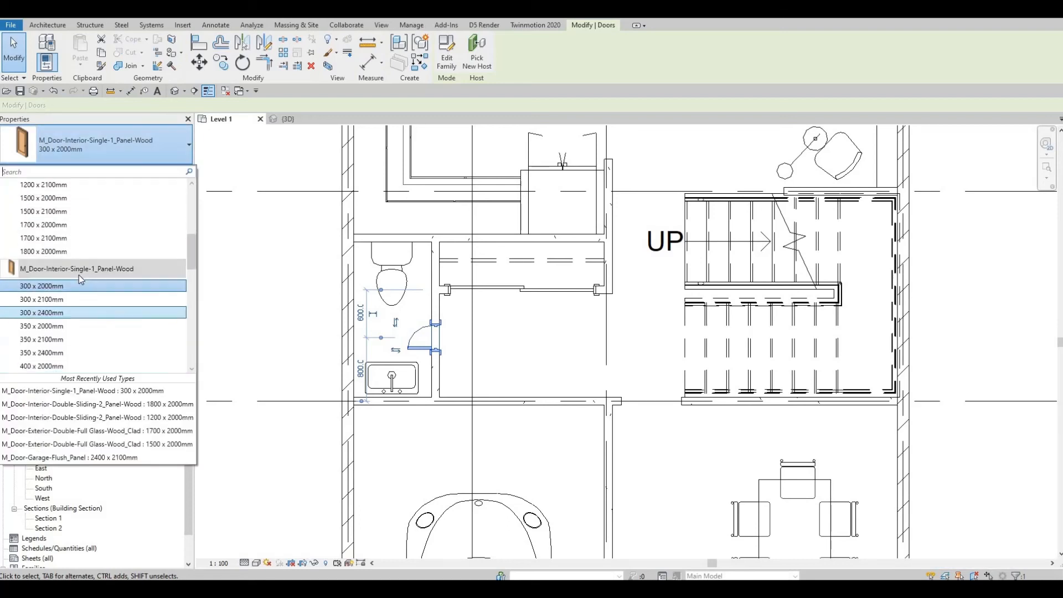
scroll(57, 326, "down", 2)
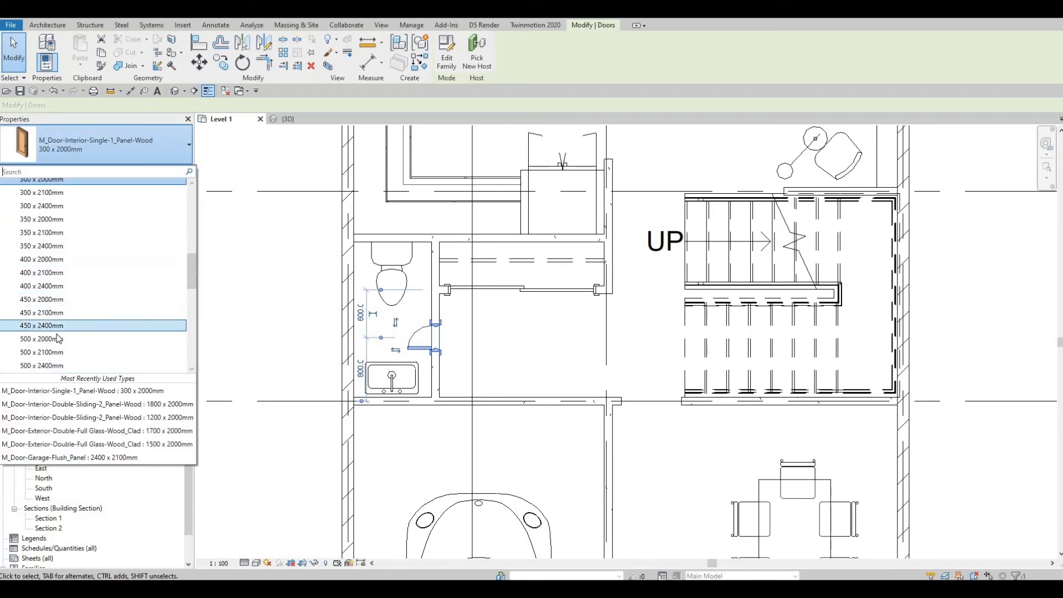
scroll(57, 326, "down", 4)
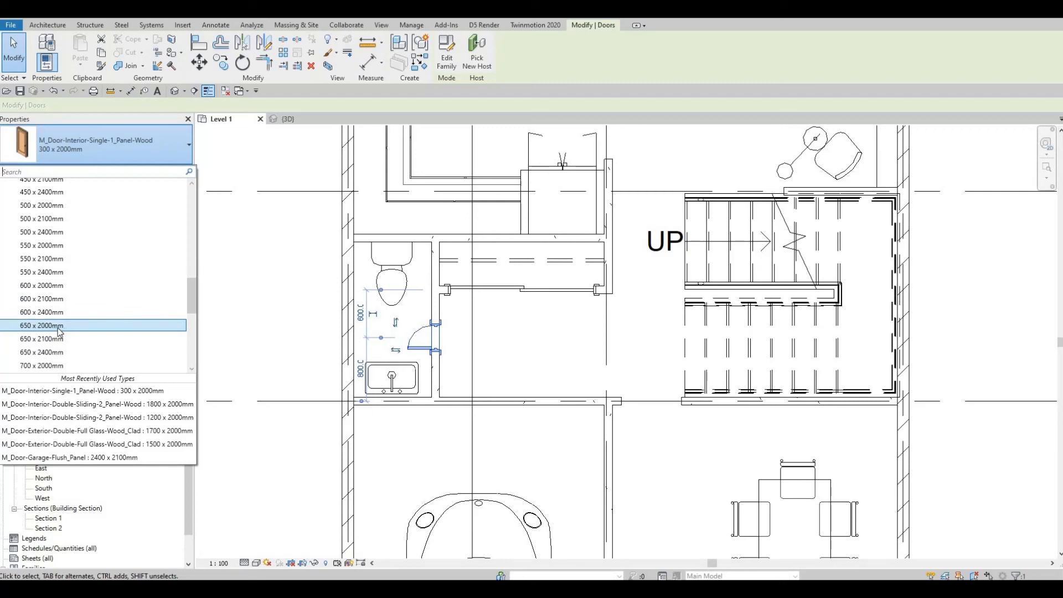
scroll(57, 327, "down", 2)
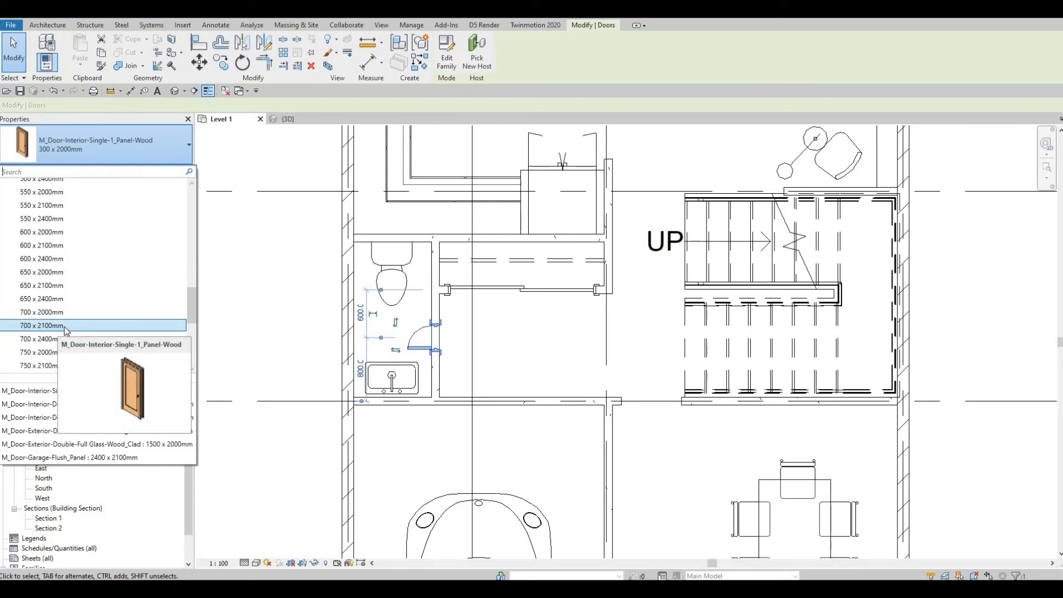
scroll(65, 335, "down", 3)
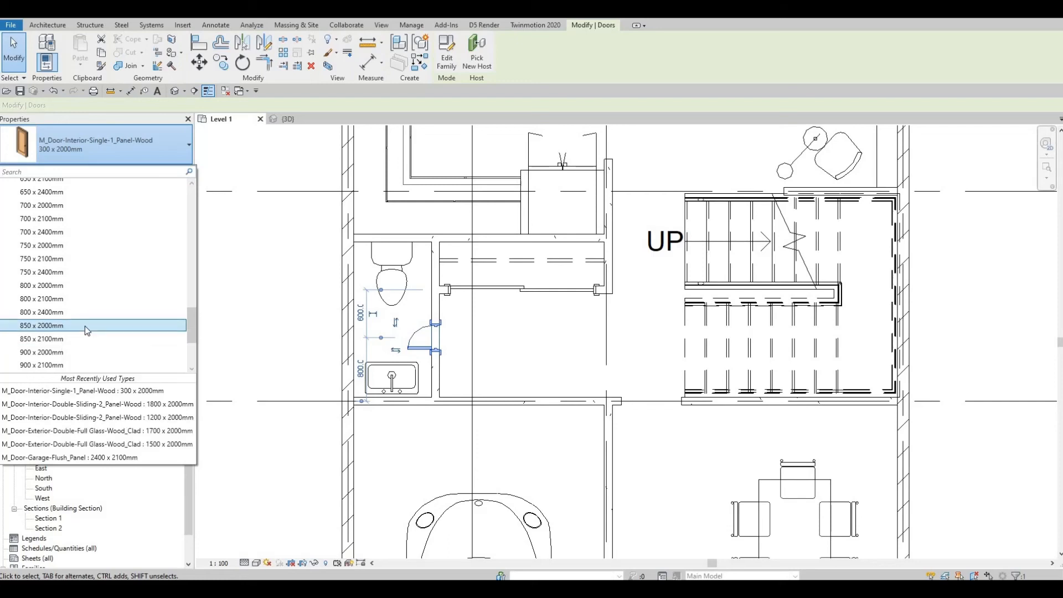
mouse_move(85, 326)
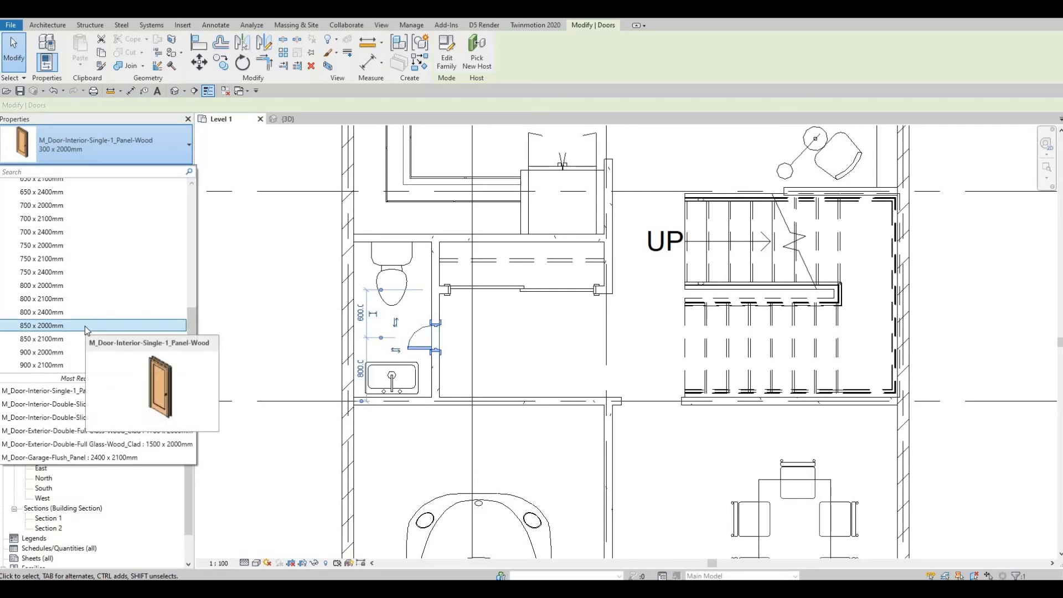
left_click(64, 246)
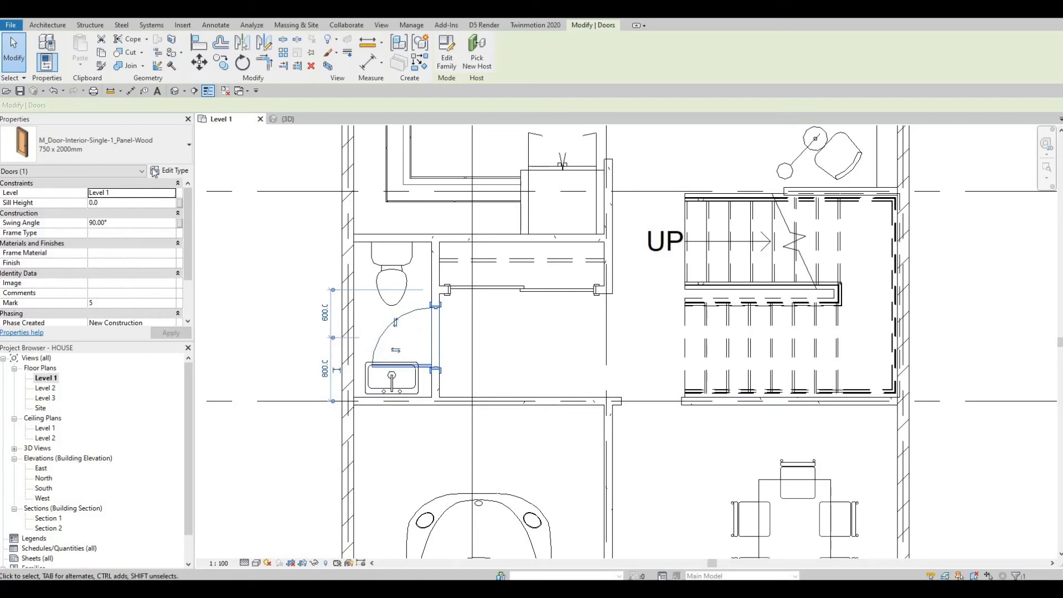
Step: Change the toilet room door to the 700 x 2000mm size of M_Door-Interior-Single-1_Panel-Wood
left_click(118, 143)
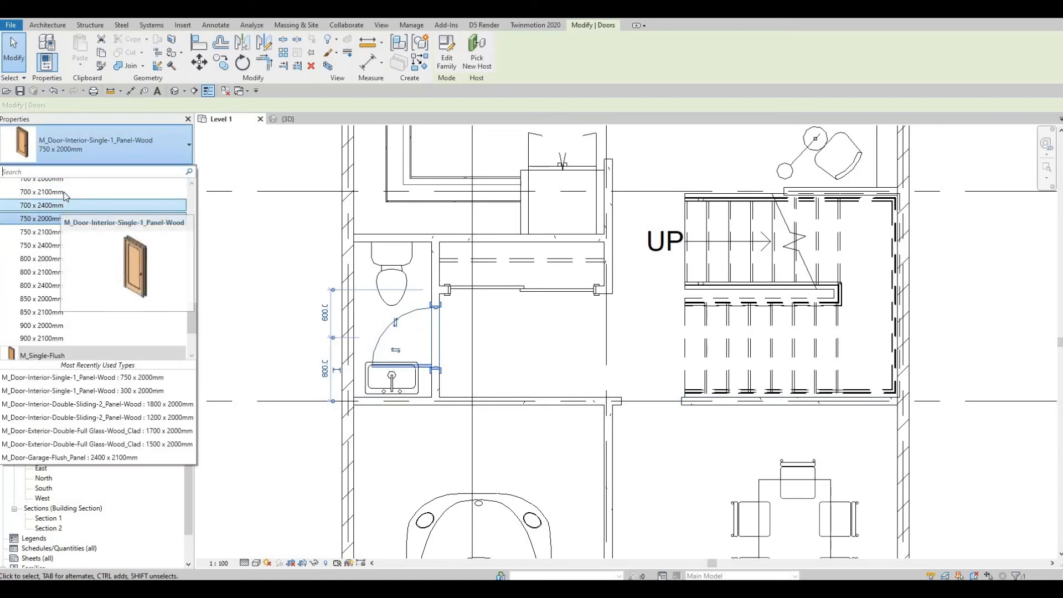
left_click(64, 191)
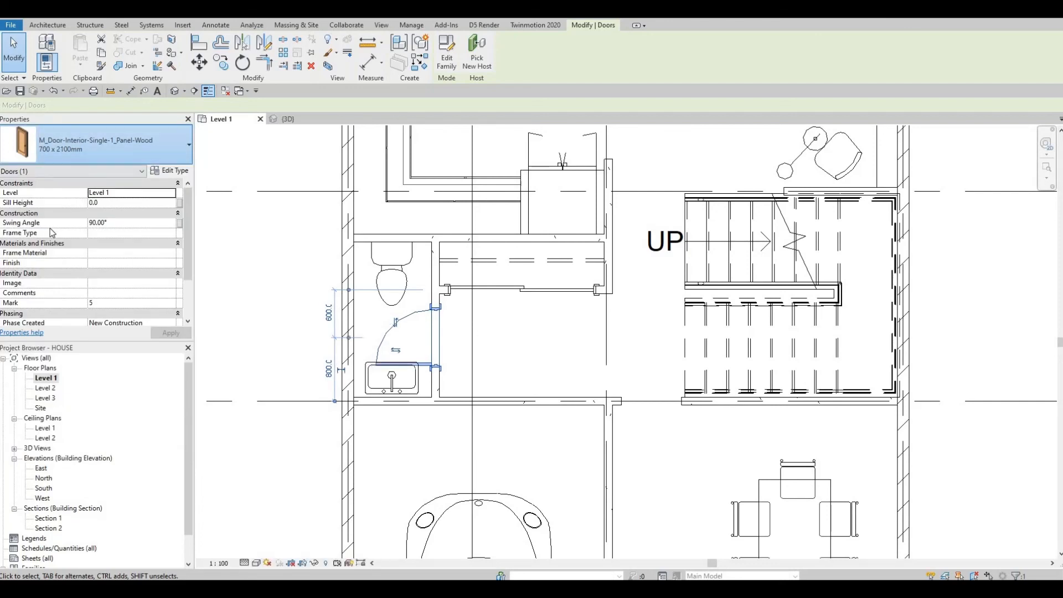
left_click(83, 147)
scroll(62, 219, "up", 2)
left_click(108, 205)
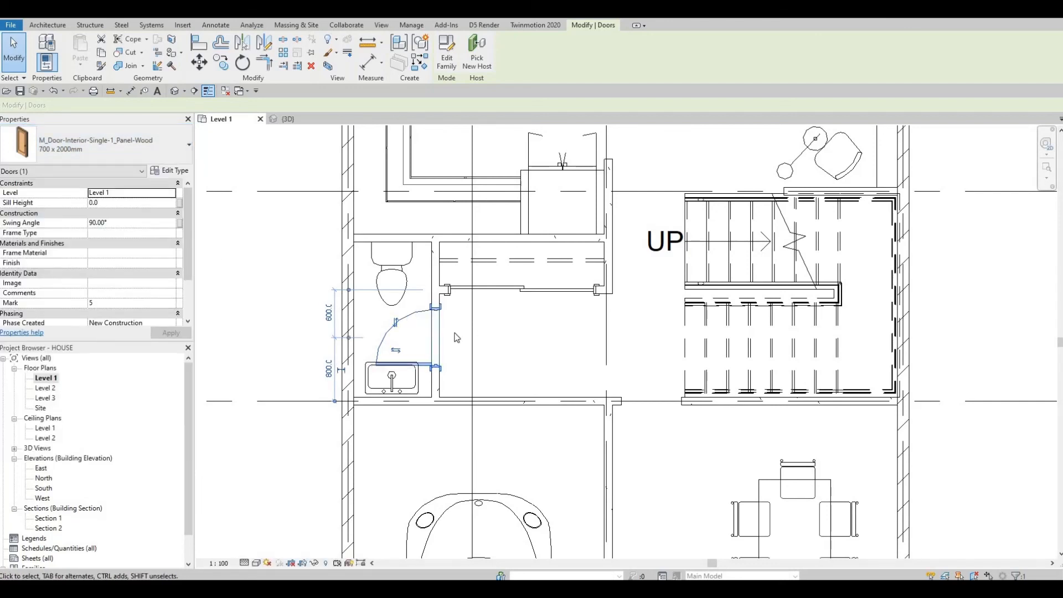
key("Escape")
key("Escape")
Step: Nudge the toilet room door about 100 mm along its wall, away from the sink and toward the closet
left_click(423, 316)
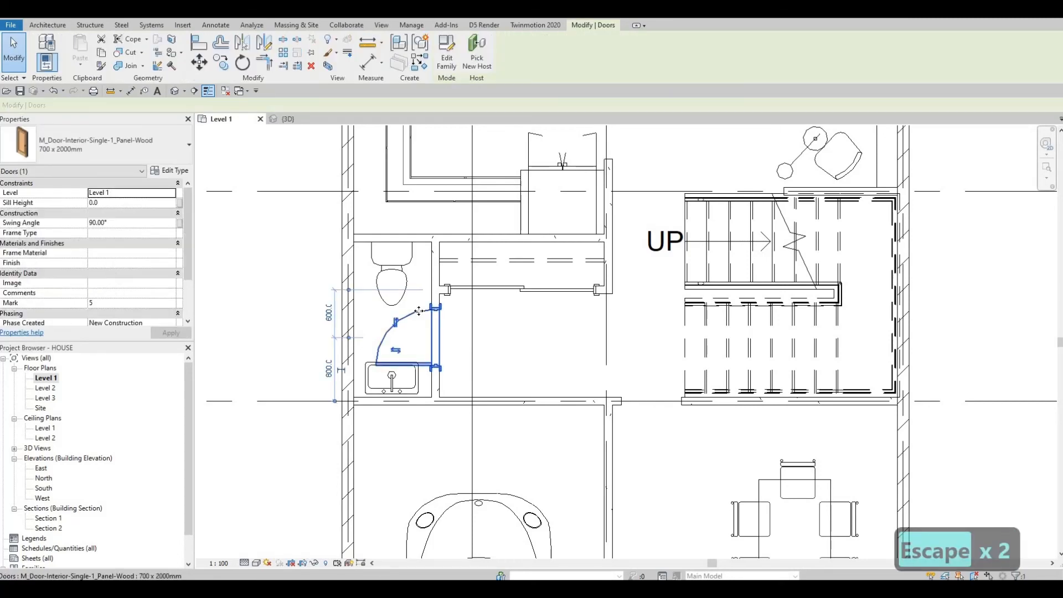
key("Up")
key("Up")
key("Up")
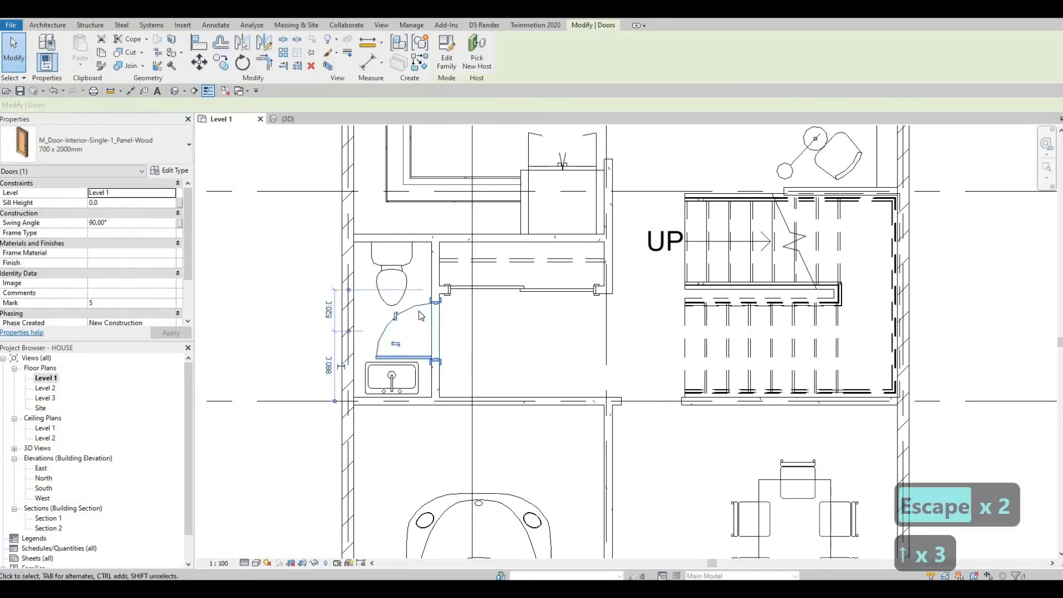
key("Up")
key("Up")
key("Escape")
key("Escape")
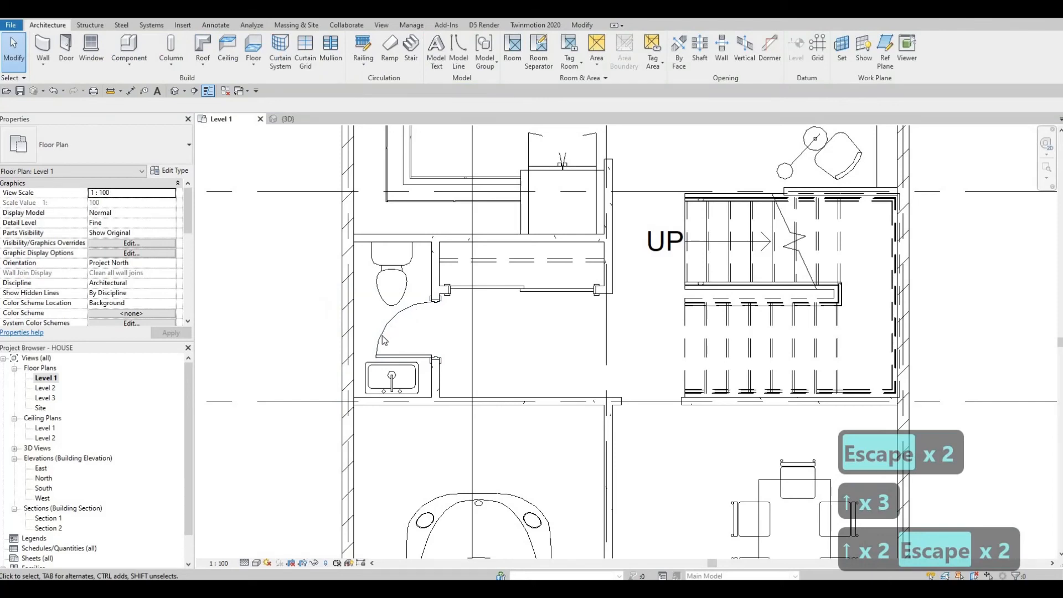
Step: Flip the toilet room door's facing so it swings out of the toilet room
middle_click_drag(420, 333, 381, 311)
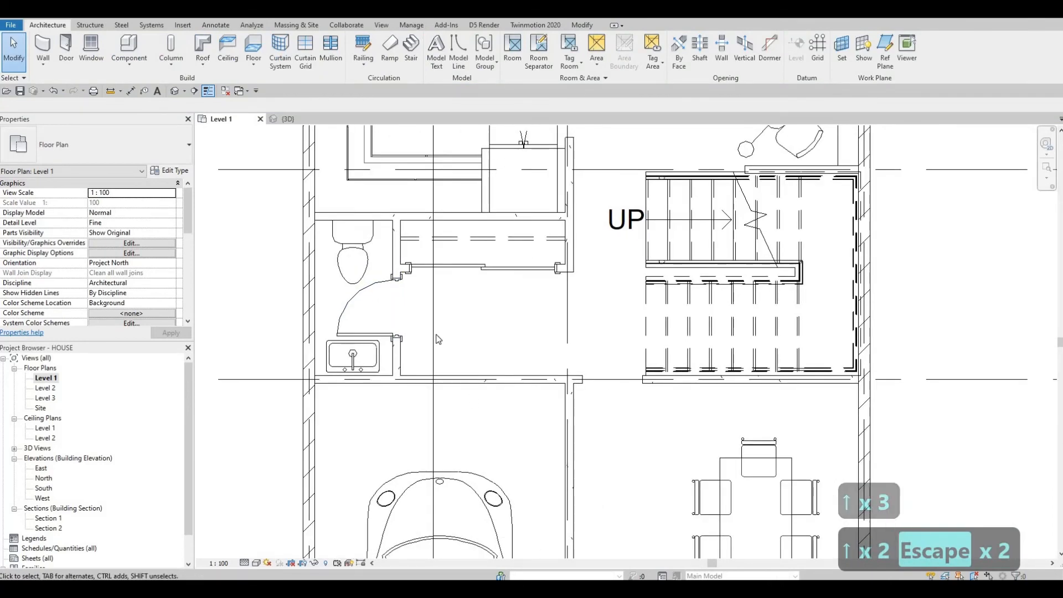
left_click(359, 311)
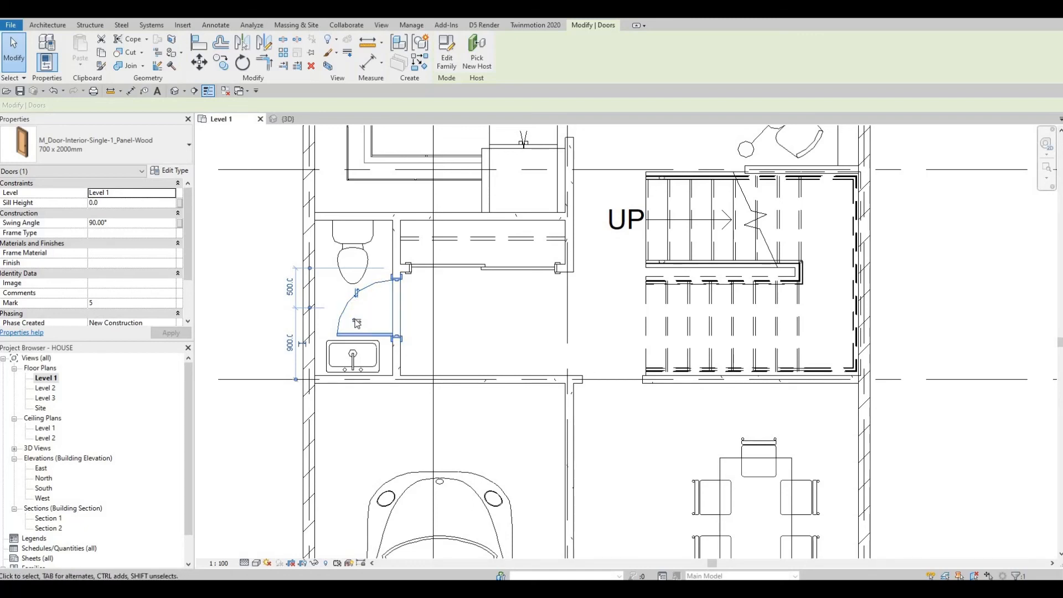
left_click(357, 320)
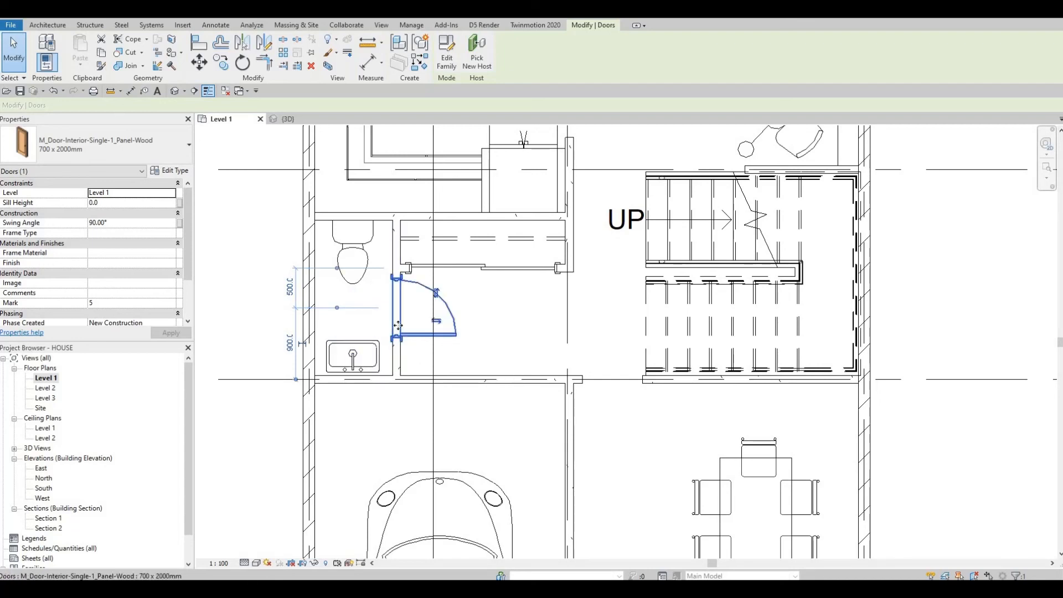
key("Escape")
Step: Place a 700 x 2000mm M_Door-Interior-Single-1_Panel-Wood door in the wall between the hallway and garage, swinging into the hallway
middle_click_drag(472, 352, 374, 321)
key("Escape")
scroll(373, 321, "down", 1)
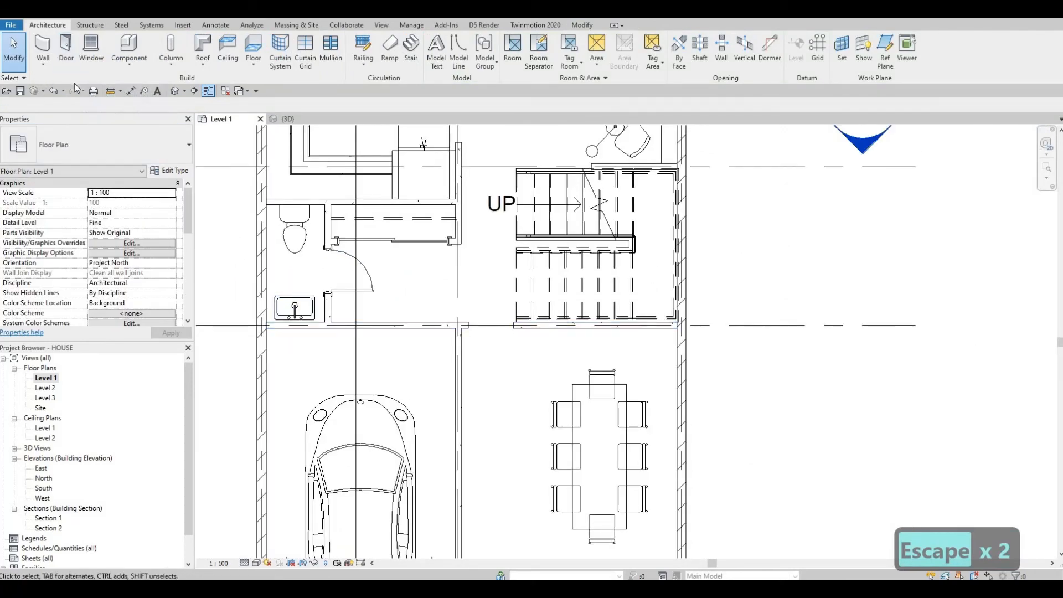
left_click(66, 50)
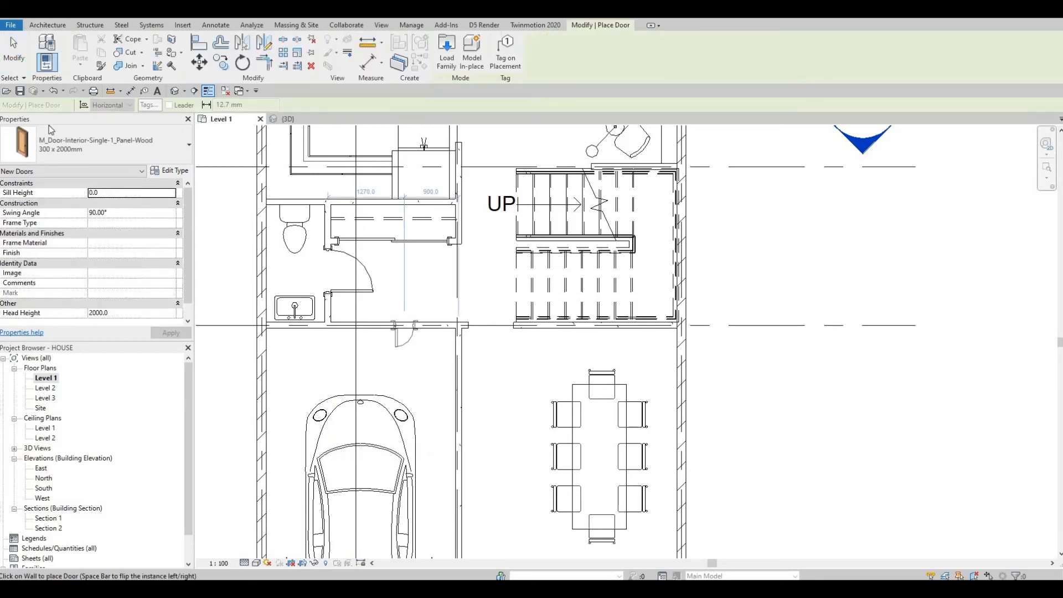
left_click(126, 152)
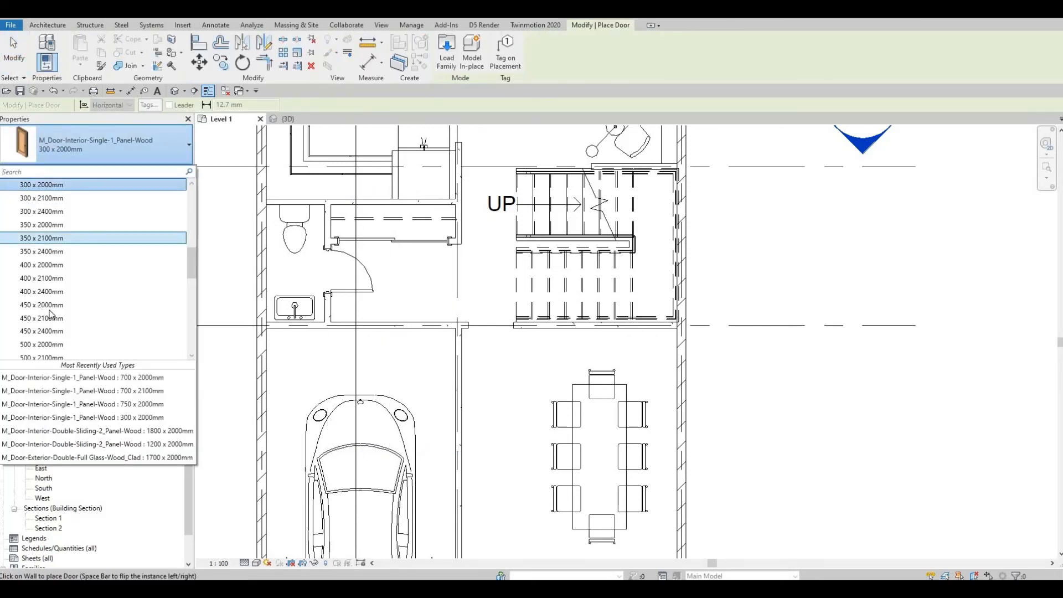
scroll(55, 310, "down", 2)
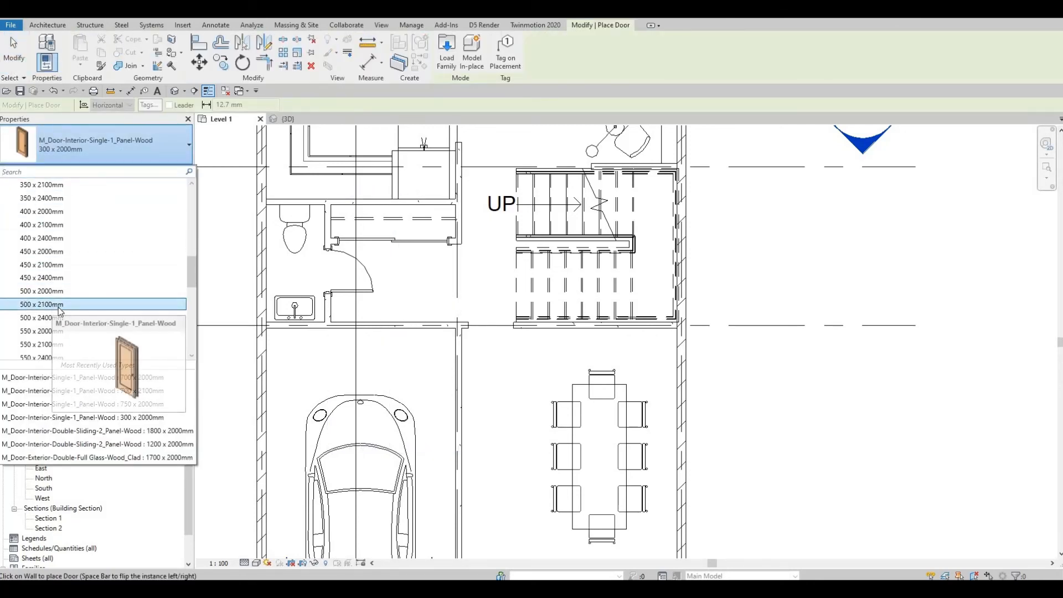
scroll(58, 312, "down", 1)
scroll(71, 335, "down", 1)
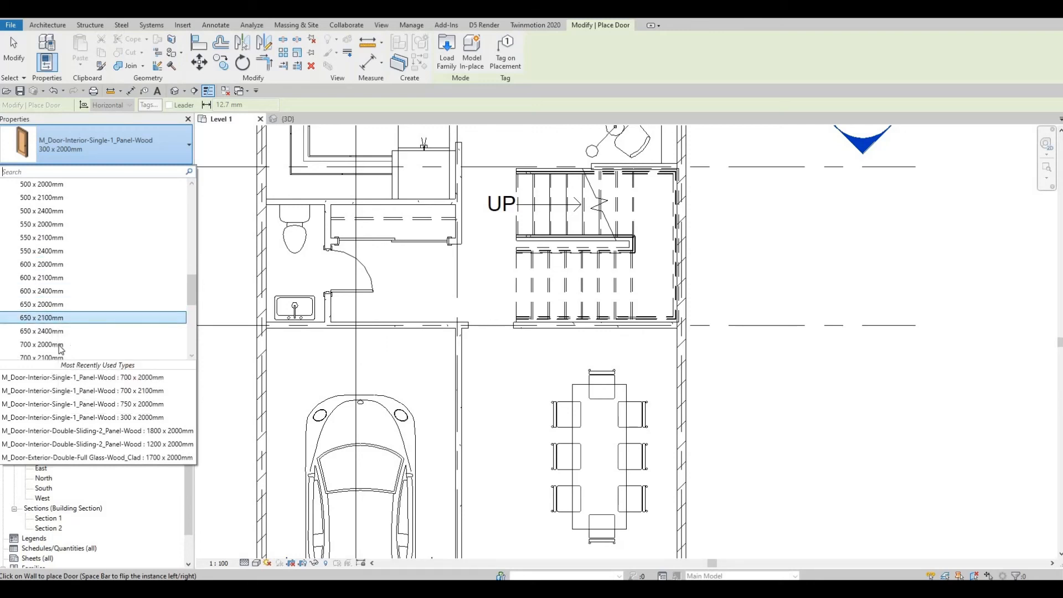
left_click(60, 346)
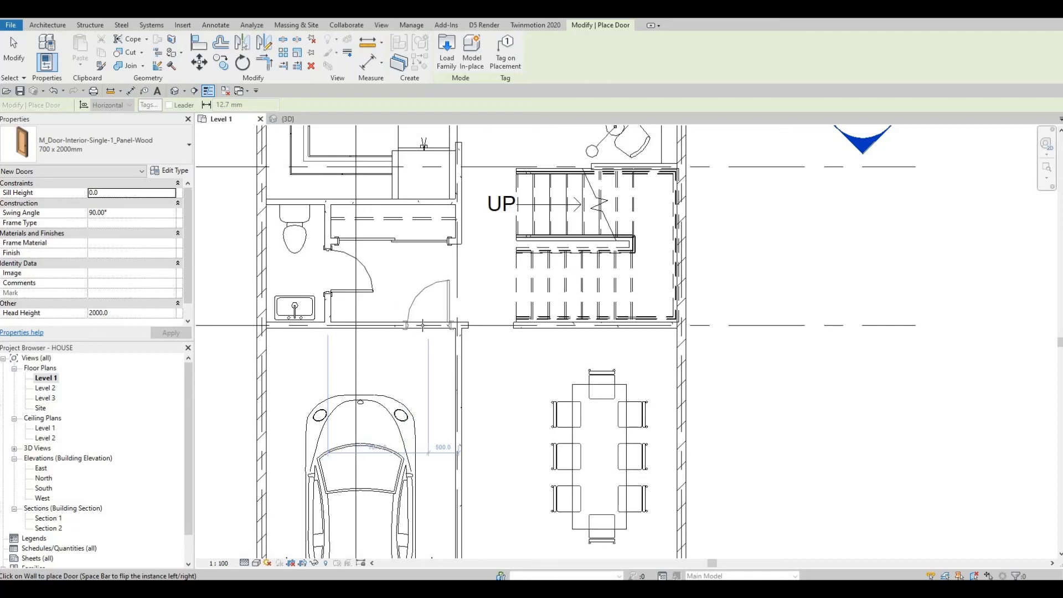
left_click(429, 326)
key("Escape")
key("Escape")
key("Escape")
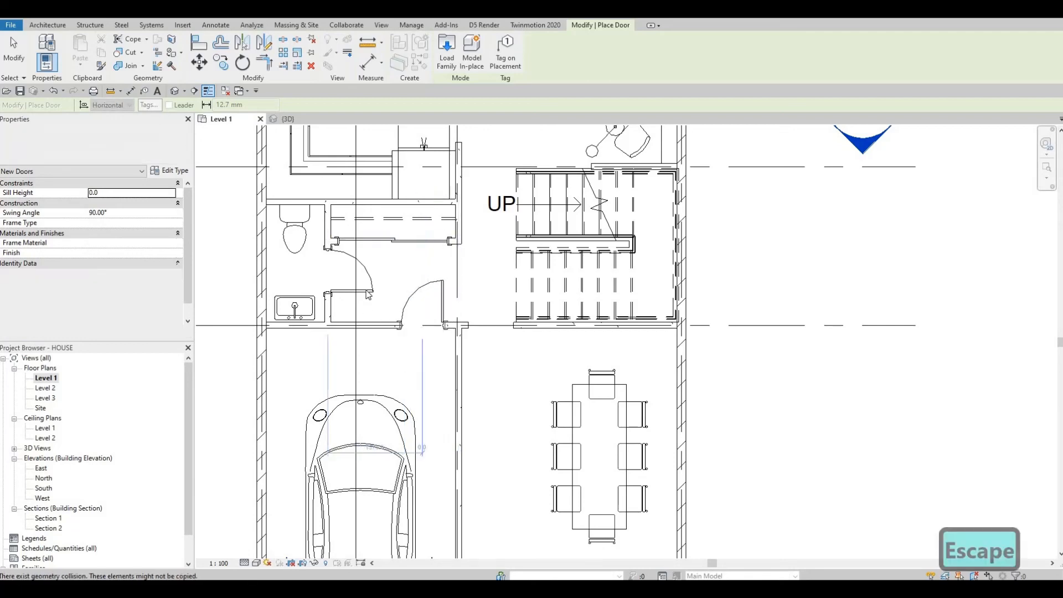
left_click(369, 294)
scroll(459, 352, "down", 3)
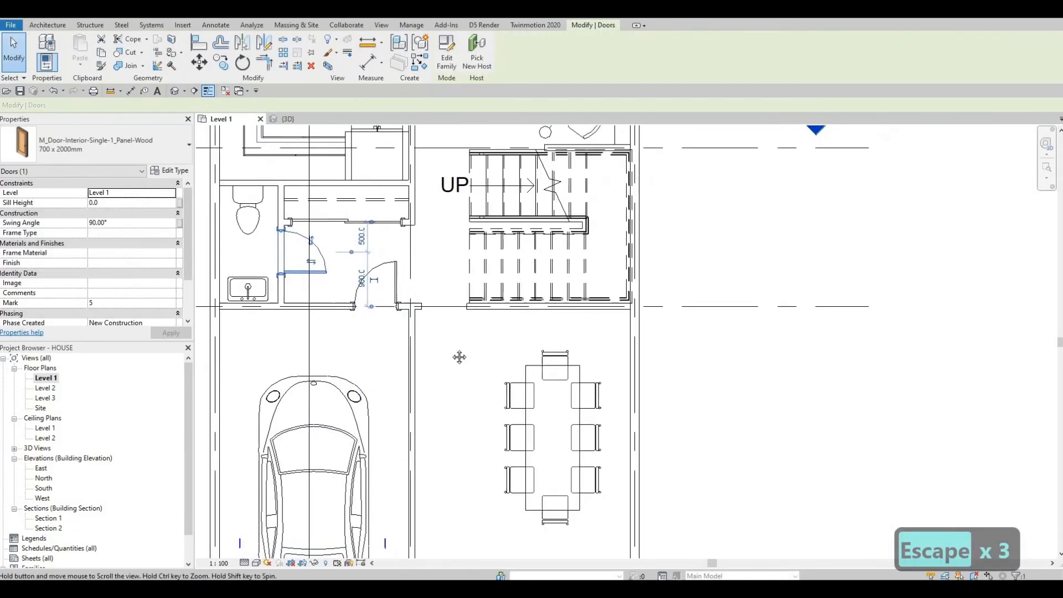
key("Escape")
Step: Nudge the round dining table slightly toward the kitchen island and set its type's Diameter to 1400 mm
scroll(457, 404, "down", 2)
mouse_move(468, 347)
middle_mouse_down()
mouse_move(457, 404)
mouse_move(455, 344)
middle_mouse_up()
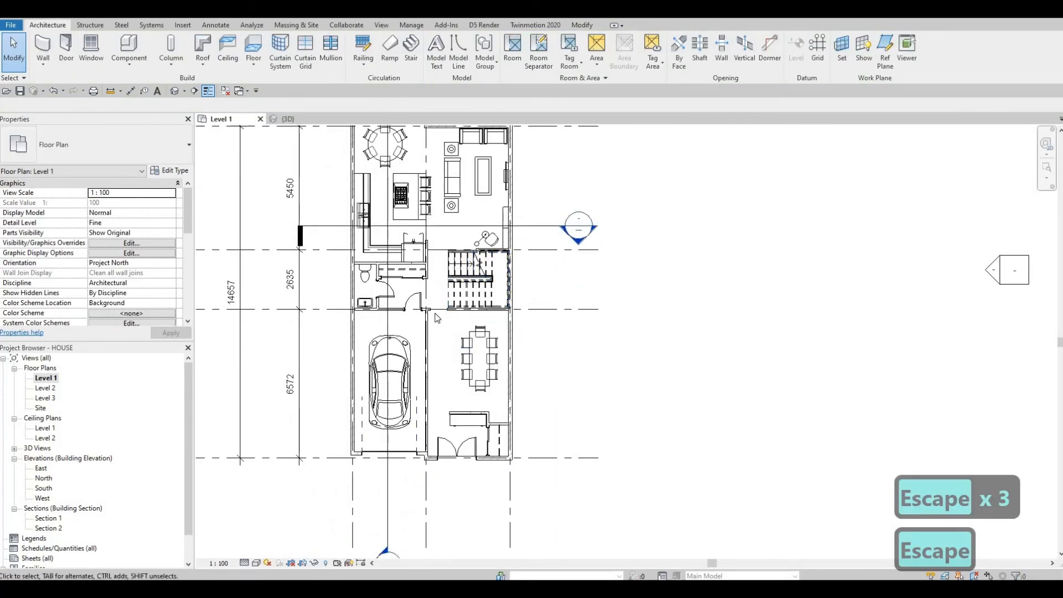
middle_click_drag(426, 264, 427, 269)
scroll(429, 232, "up", 5)
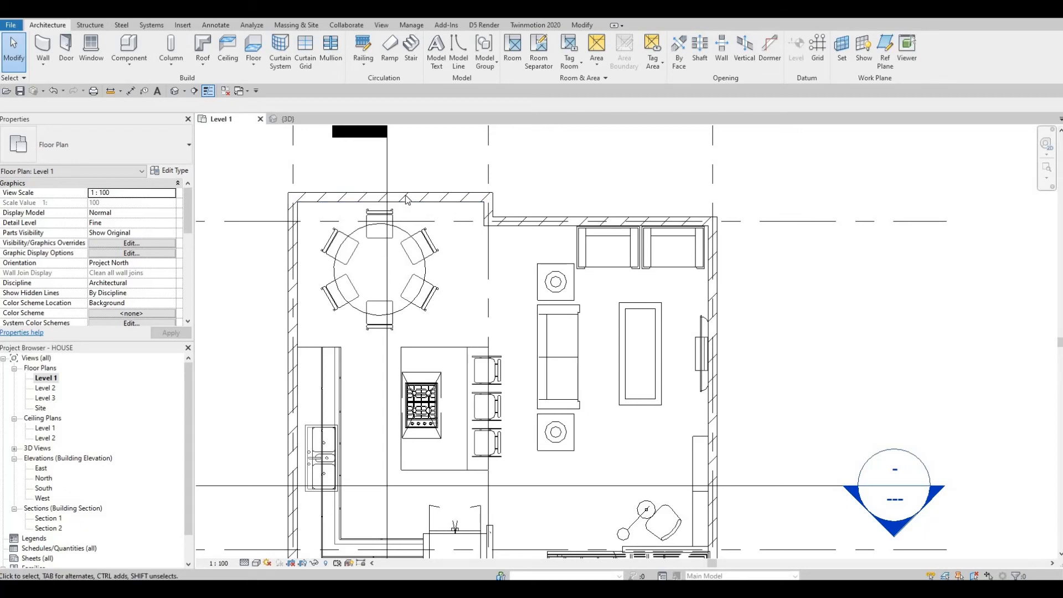
left_click(422, 252)
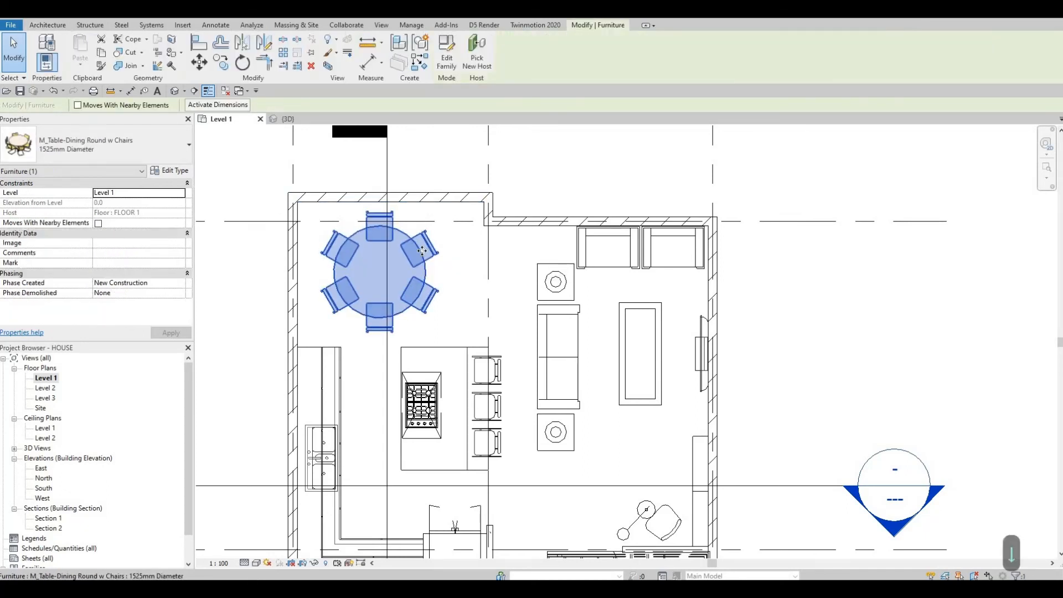
key("Down")
left_click(171, 169)
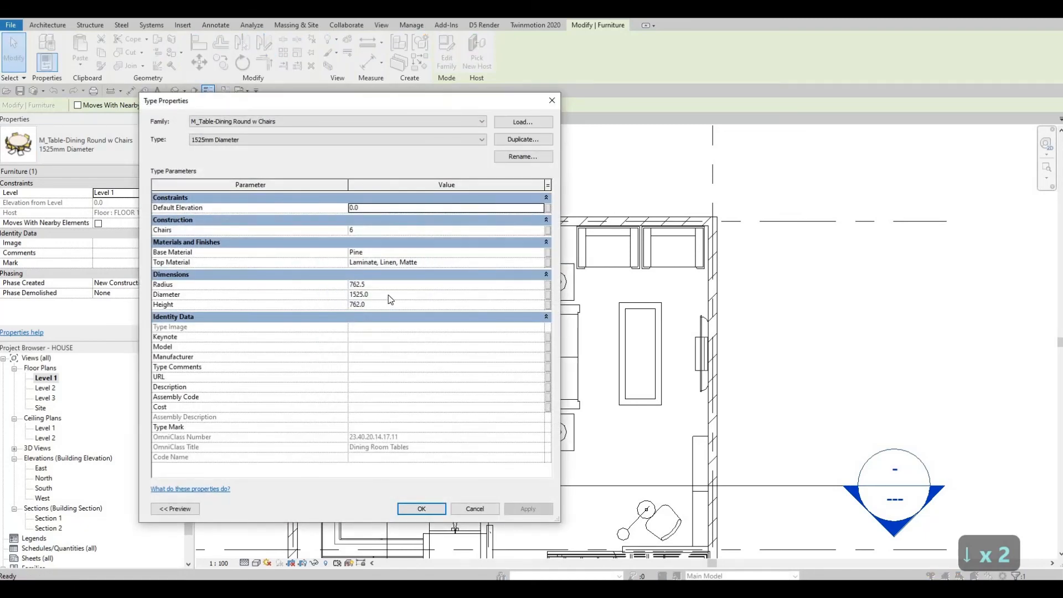
left_click(387, 295)
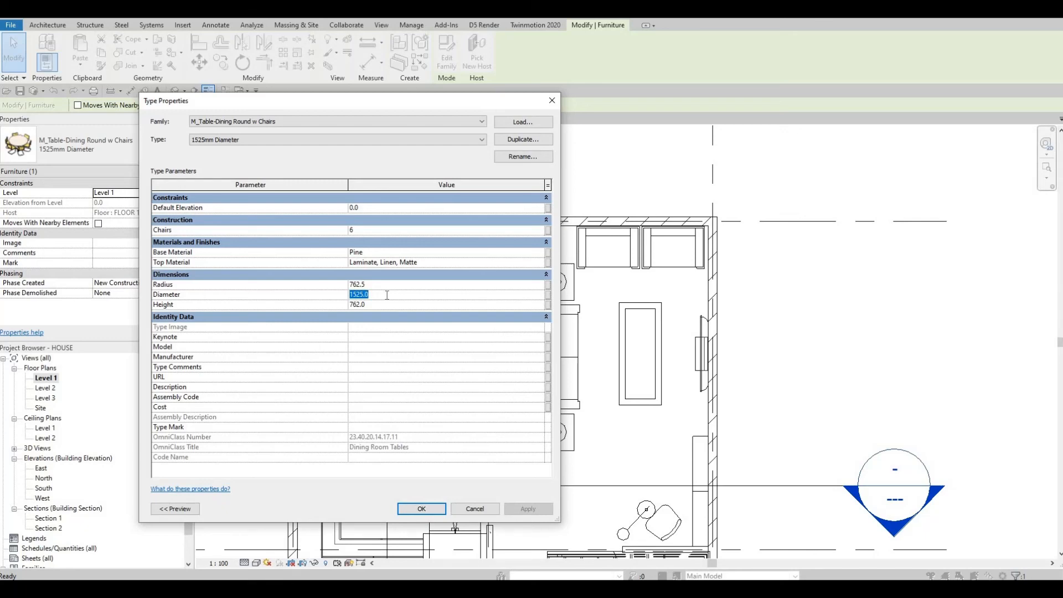
type("1400")
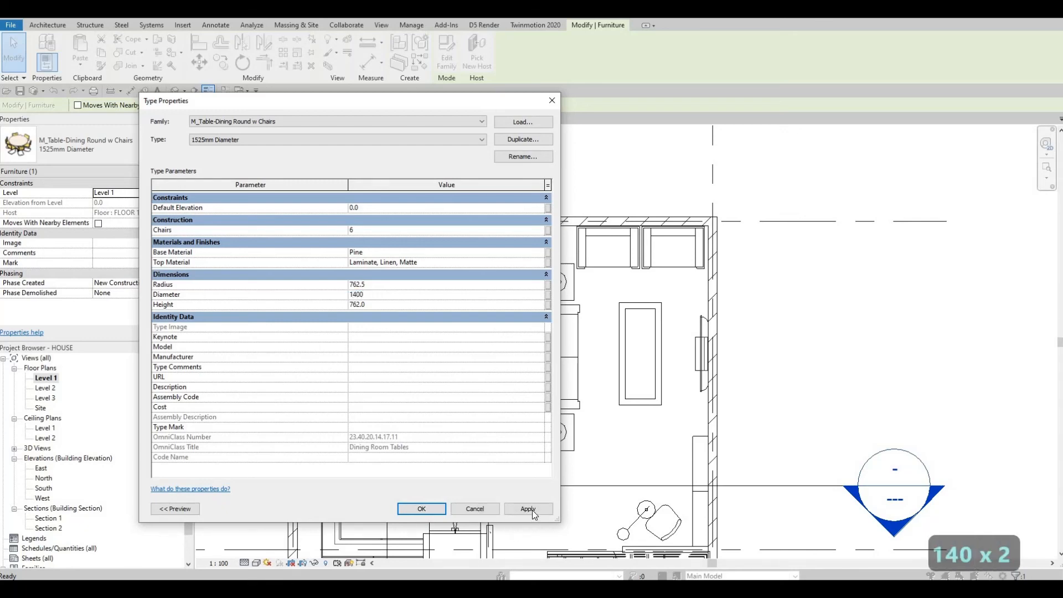
left_click(422, 508)
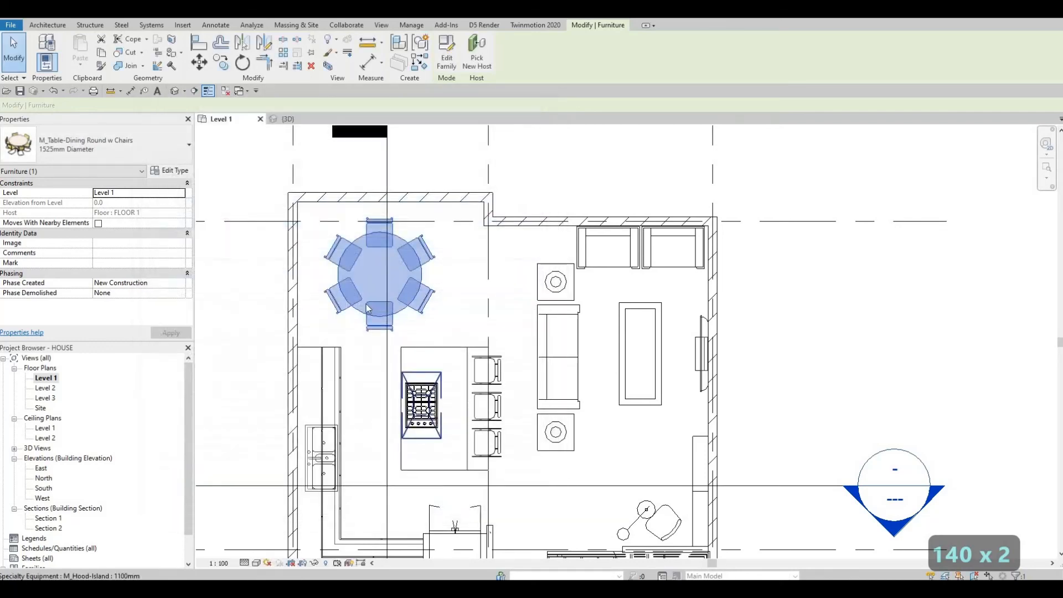
key("Escape")
key("Escape")
Step: Nudge the round dining table toward the exterior side wall and slightly closer to the kitchen counters
scroll(367, 308, "up", 1)
left_click(344, 296)
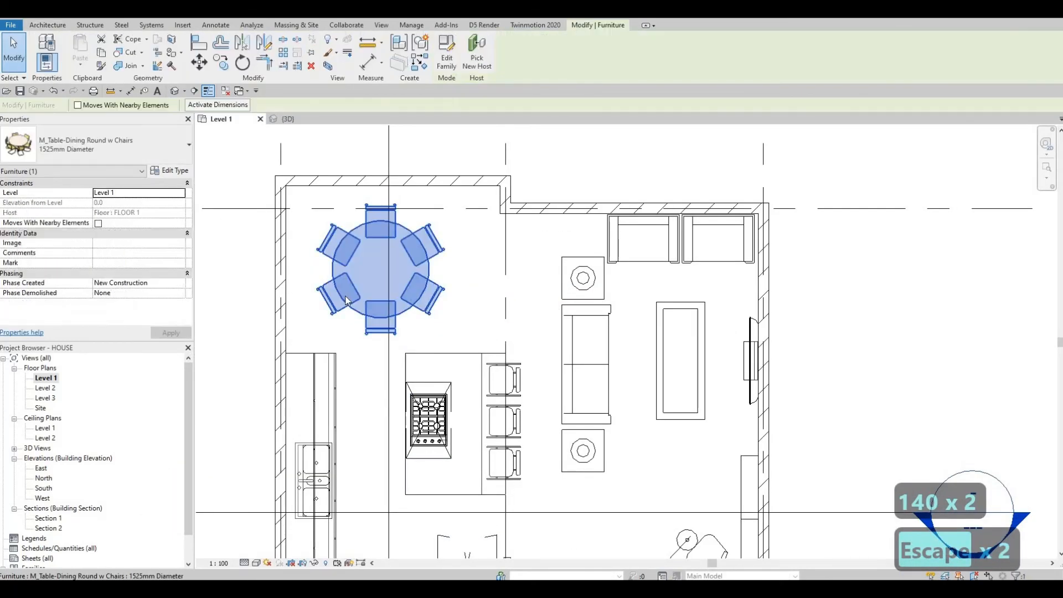
key("Left")
key("Left")
key("Left")
key("Left")
key("Left")
key("Down")
key("Down")
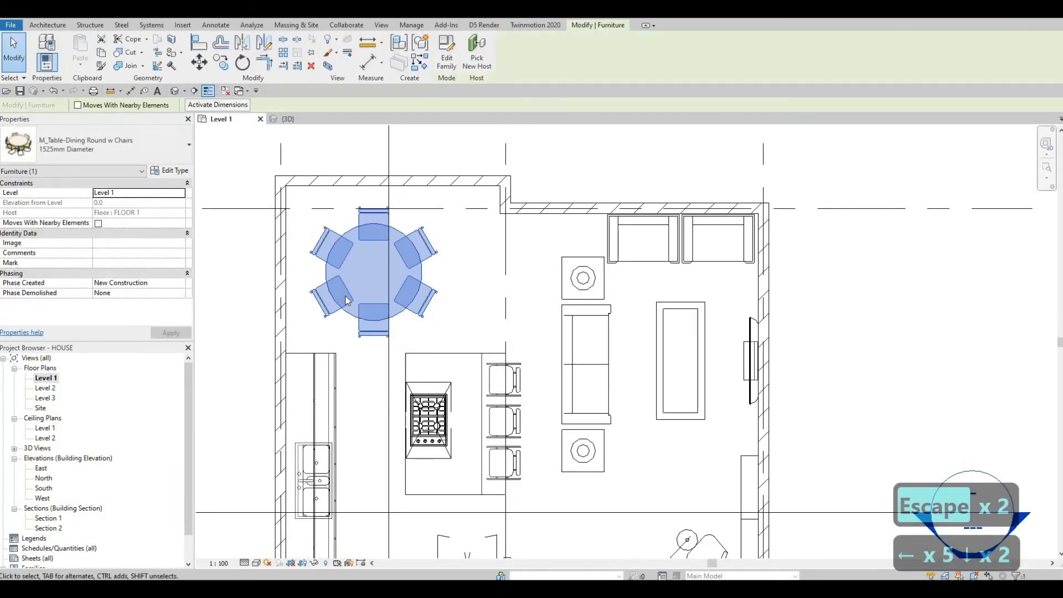
key("Up")
key("Right")
key("Escape")
key("Escape")
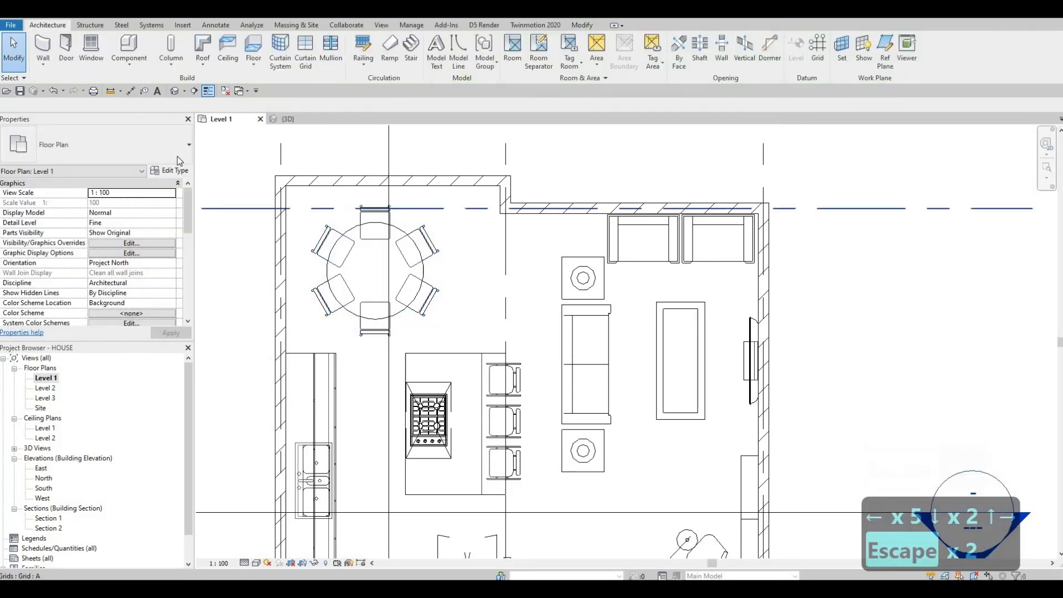
Step: Nudge the round dining table away from the exterior side wall until it is centred about the section line
scroll(476, 297, "down", 3)
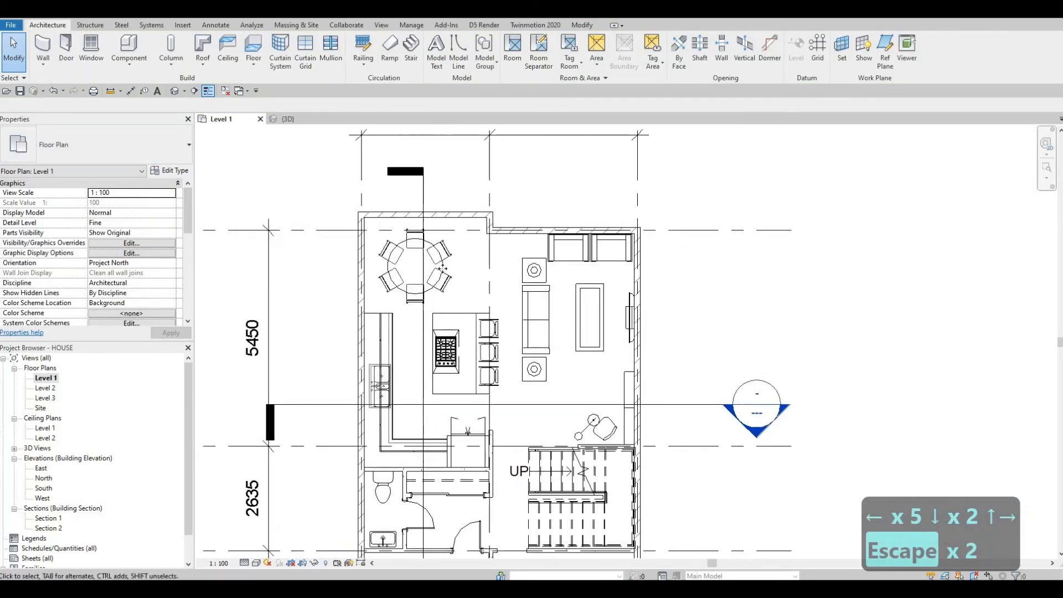
left_click(443, 269)
key("Right")
key("Right")
key("Right")
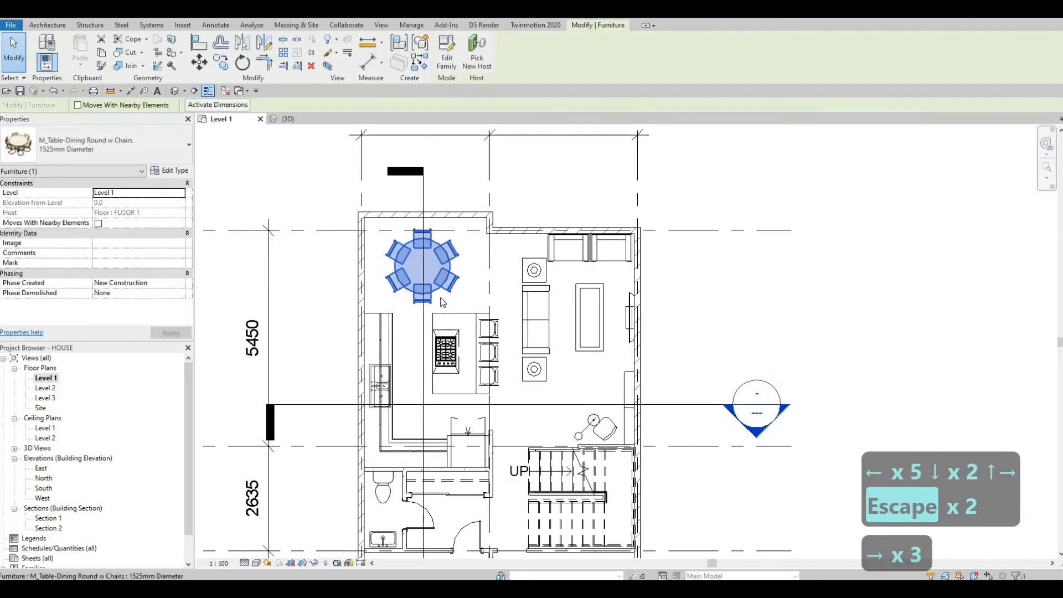
key("Escape")
key("Escape")
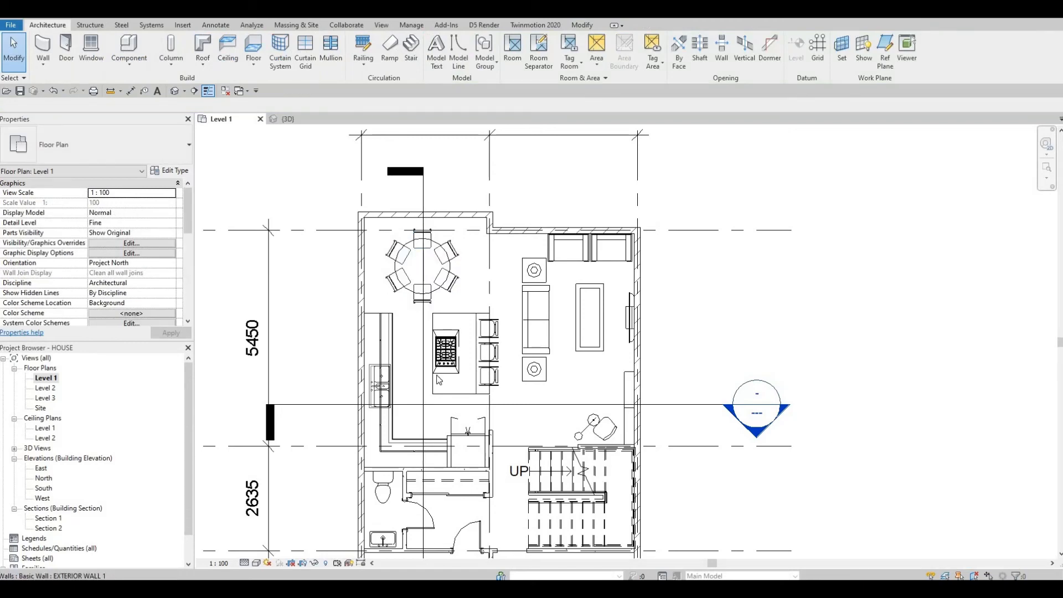
scroll(407, 466, "down", 2)
middle_click_drag(362, 504, 416, 340)
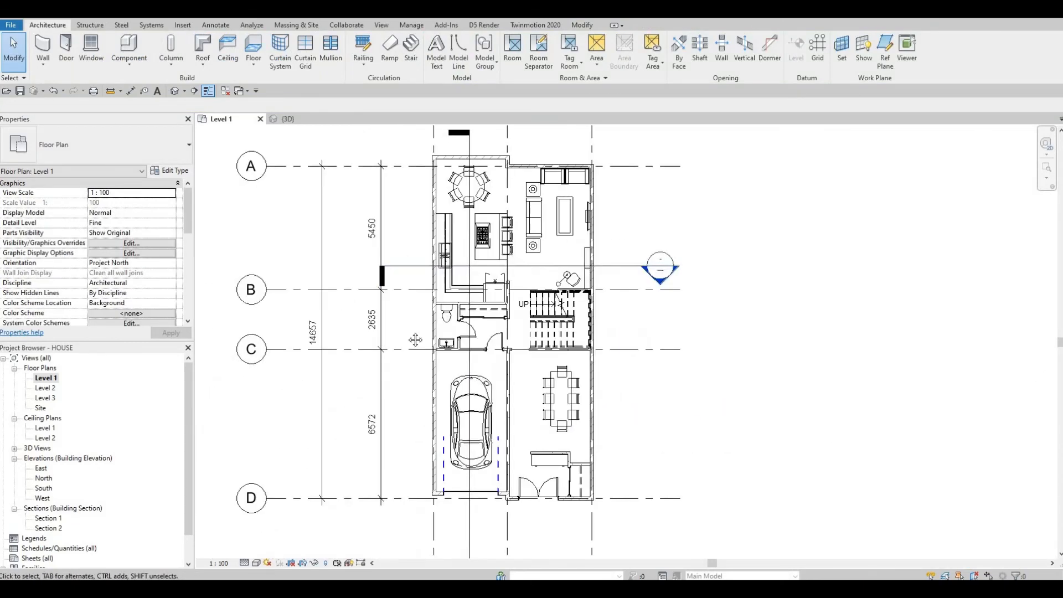
scroll(386, 277, "down", 3)
middle_click_drag(349, 314, 387, 373)
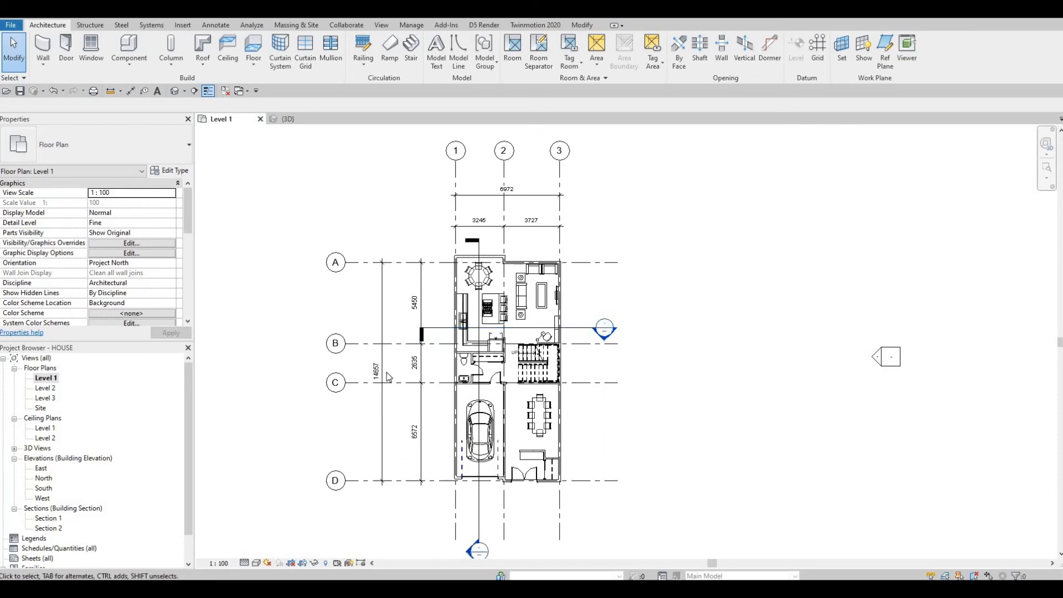